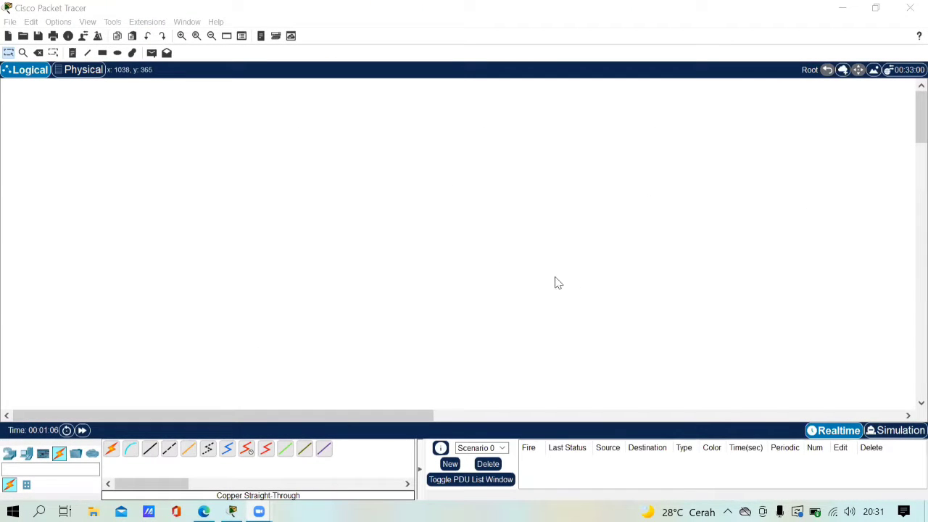
# - Place a Server-PT near the upper middle of the workspace and a Router-PT directly below it
pyautogui.click(9, 457)
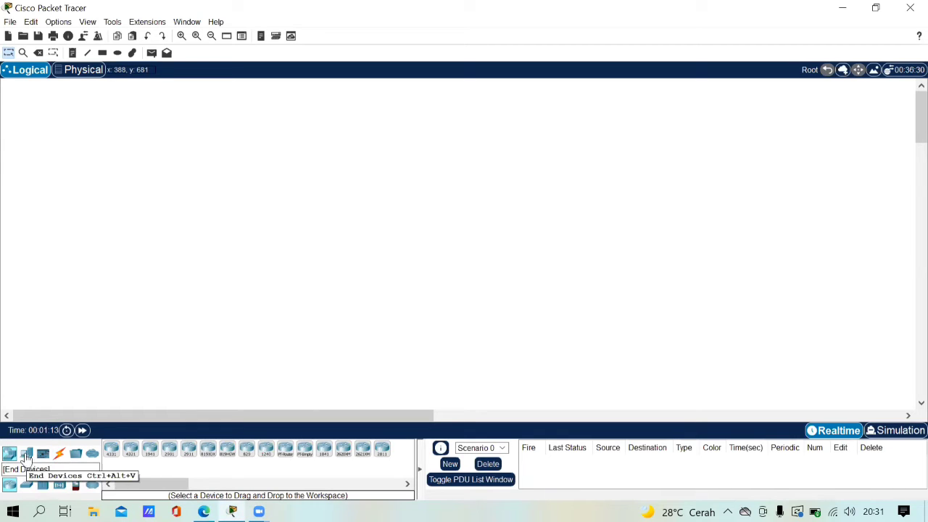
pyautogui.click(24, 455)
pyautogui.click(149, 451)
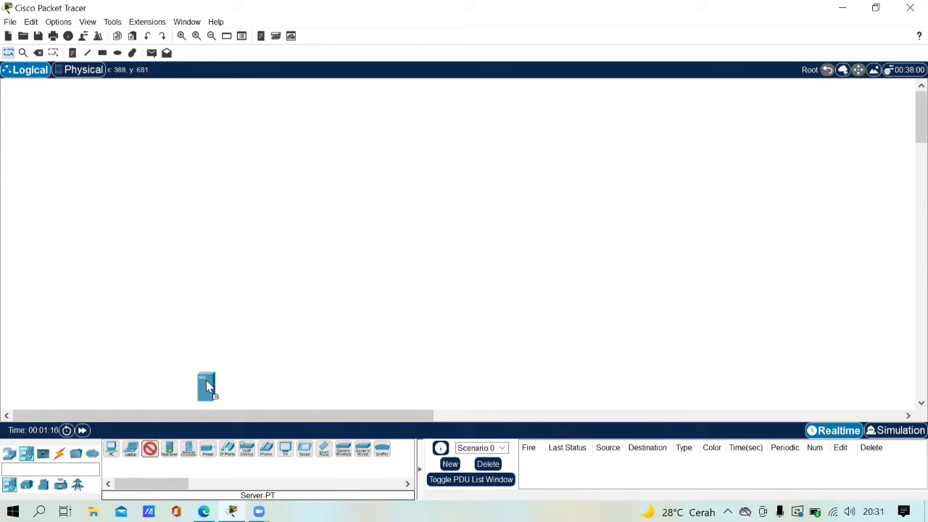
pyautogui.click(406, 93)
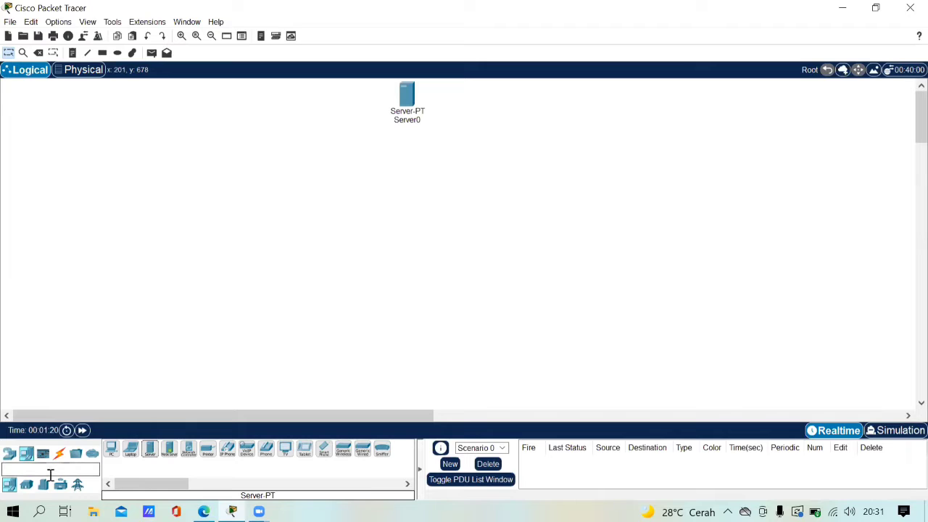
pyautogui.click(10, 454)
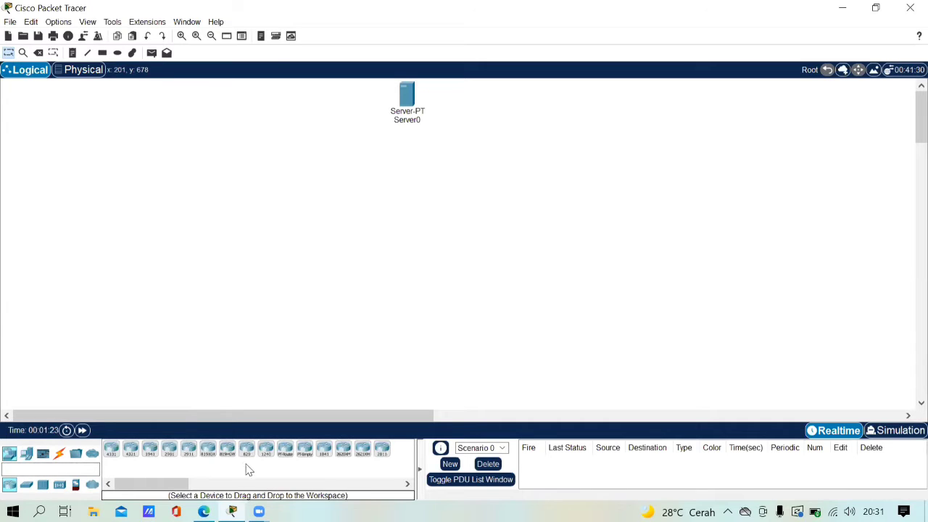
pyautogui.click(285, 451)
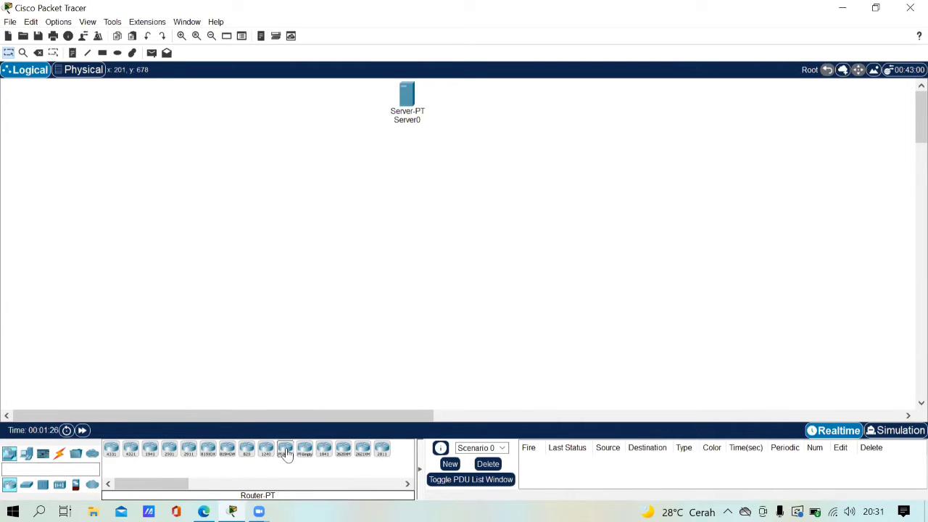
pyautogui.click(410, 170)
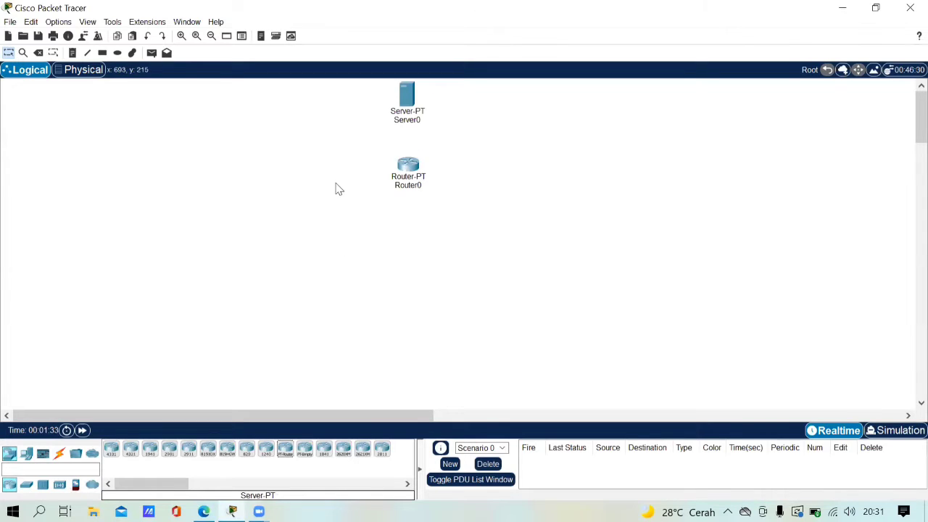
# - Draw five rectangles filled with lime green around the router: two to its left, one below it and two to its right
pyautogui.click(102, 52)
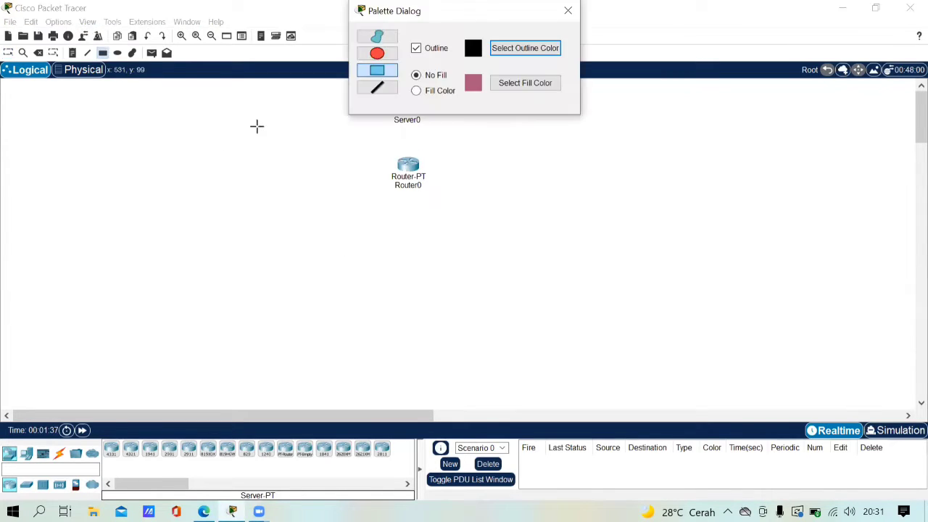
pyautogui.click(505, 87)
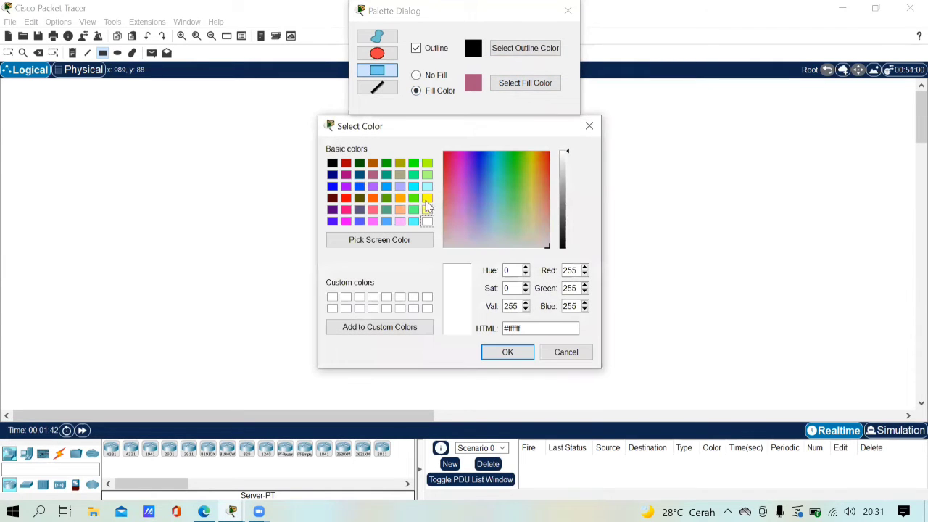
pyautogui.click(427, 163)
pyautogui.click(509, 353)
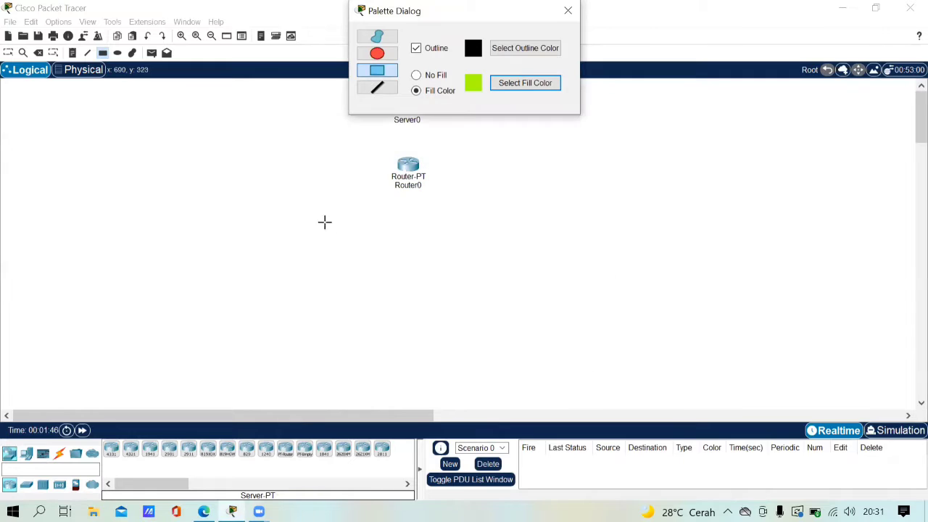
pyautogui.moveTo(172, 131); pyautogui.dragTo(339, 253)
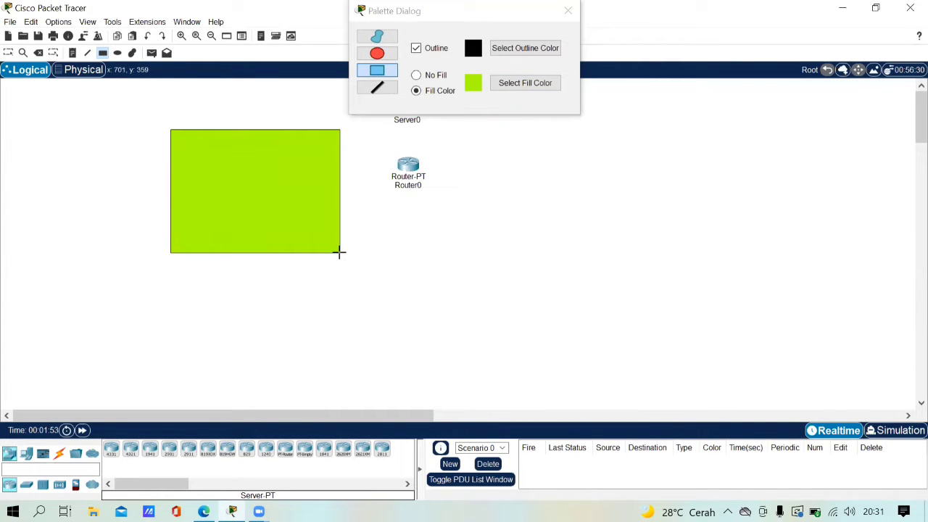
pyautogui.moveTo(386, 230); pyautogui.dragTo(573, 359)
pyautogui.moveTo(593, 147); pyautogui.dragTo(629, 180)
pyautogui.moveTo(654, 211); pyautogui.dragTo(795, 287)
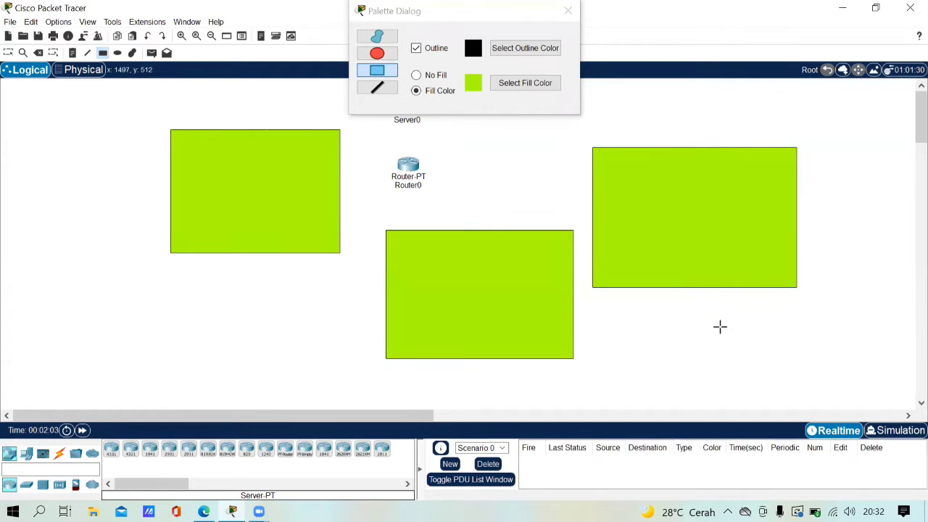
pyautogui.moveTo(613, 312); pyautogui.dragTo(814, 434)
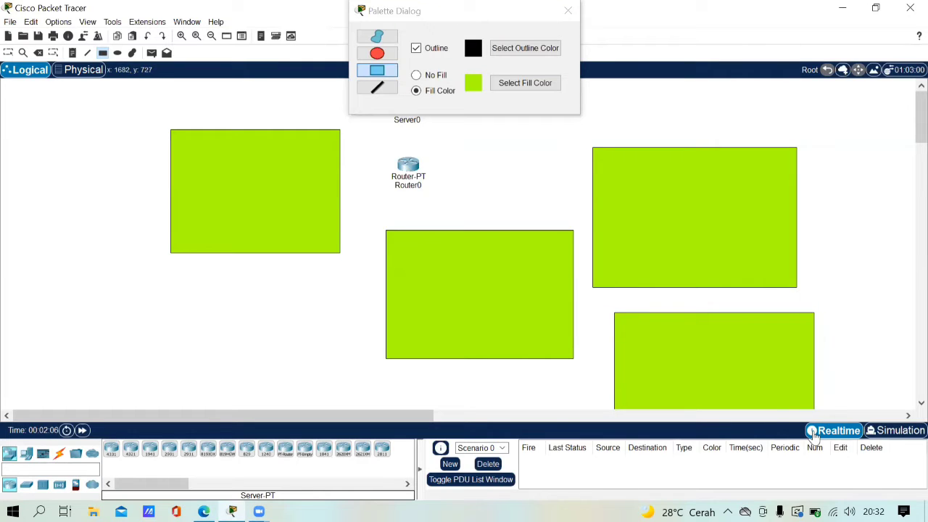
pyautogui.moveTo(91, 293); pyautogui.dragTo(311, 414)
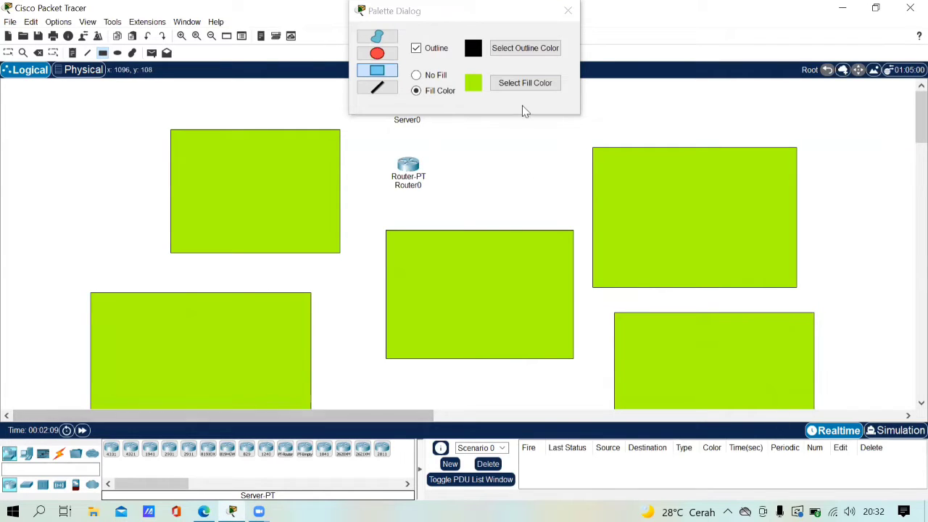
pyautogui.click(484, 31)
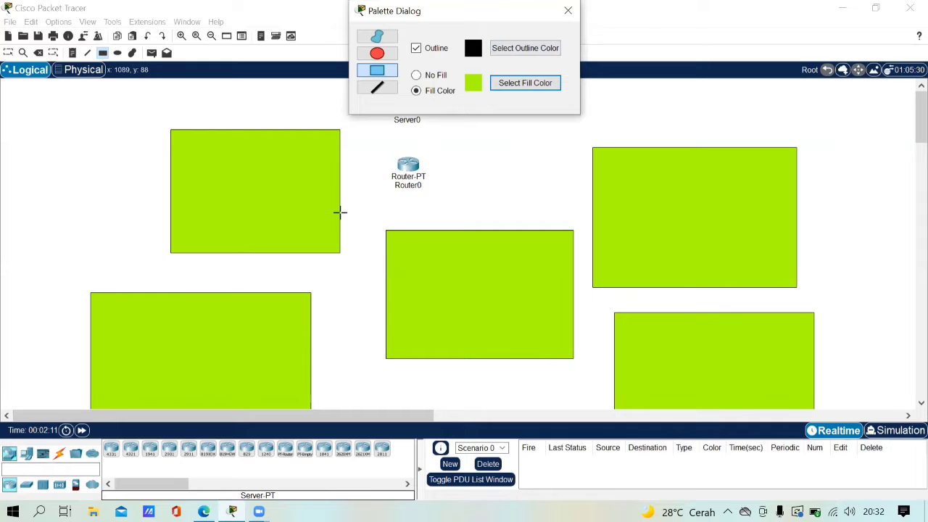
# - Rearrange the five green rectangles so they sit fully in view around the centre, and shift the server and router right between them
pyautogui.click(8, 52)
pyautogui.moveTo(253, 166); pyautogui.dragTo(190, 135)
pyautogui.moveTo(262, 324); pyautogui.dragTo(287, 274)
pyautogui.moveTo(484, 278); pyautogui.dragTo(449, 319)
pyautogui.moveTo(636, 268); pyautogui.dragTo(641, 210)
pyautogui.moveTo(653, 394); pyautogui.dragTo(628, 344)
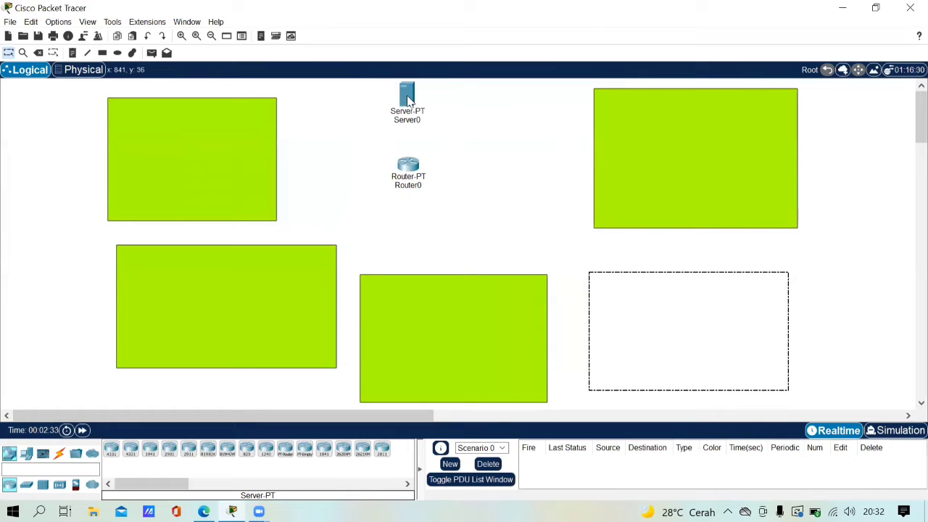
pyautogui.moveTo(409, 101); pyautogui.dragTo(447, 118)
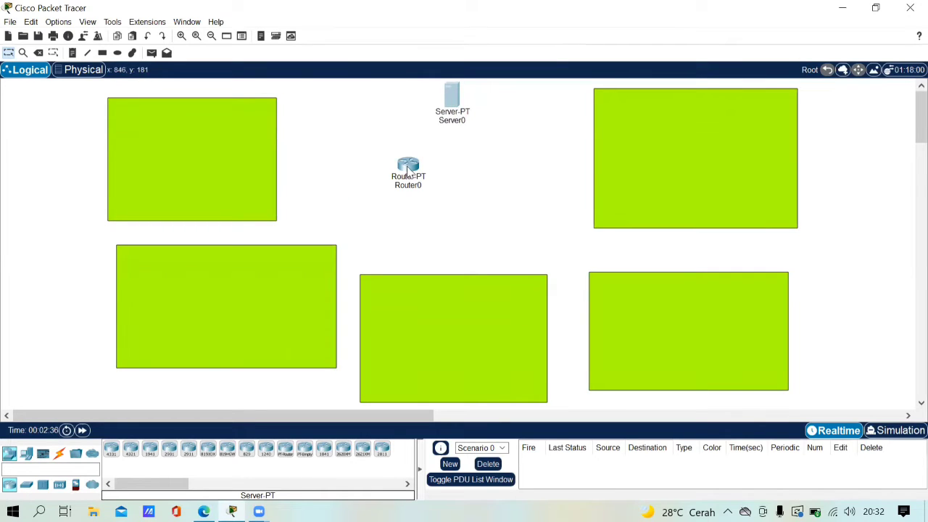
pyautogui.moveTo(408, 169); pyautogui.dragTo(450, 173)
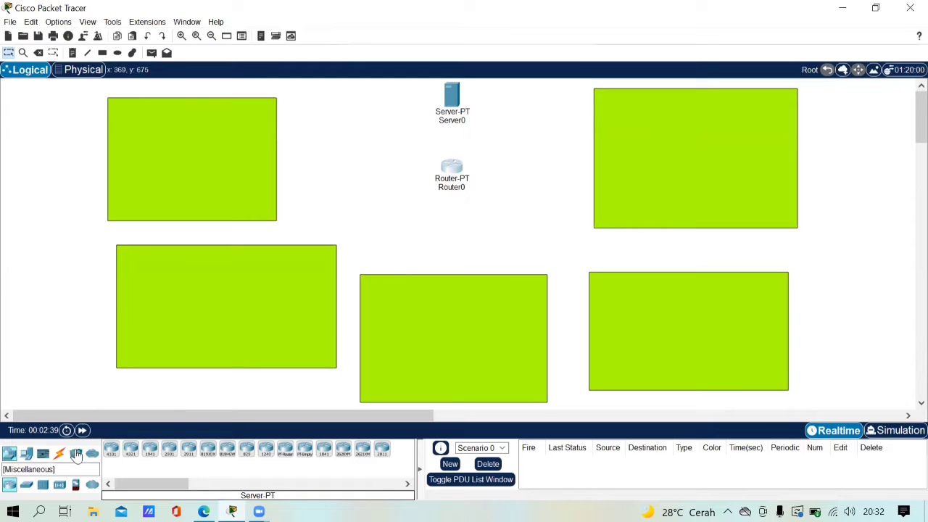
# - Place one Switch-PT in each of the five green rectangles, near the edge facing the router
pyautogui.click(26, 485)
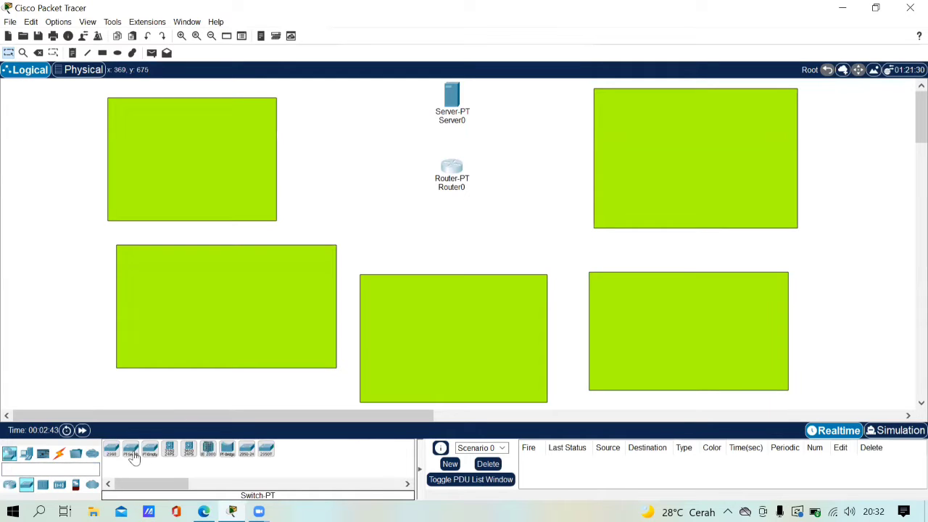
pyautogui.moveTo(131, 452); pyautogui.dragTo(132, 455)
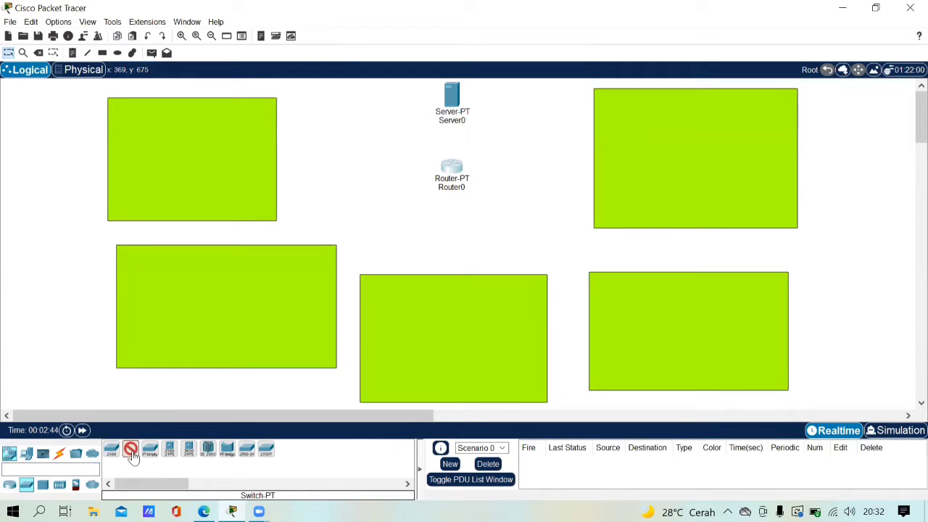
pyautogui.click(254, 126)
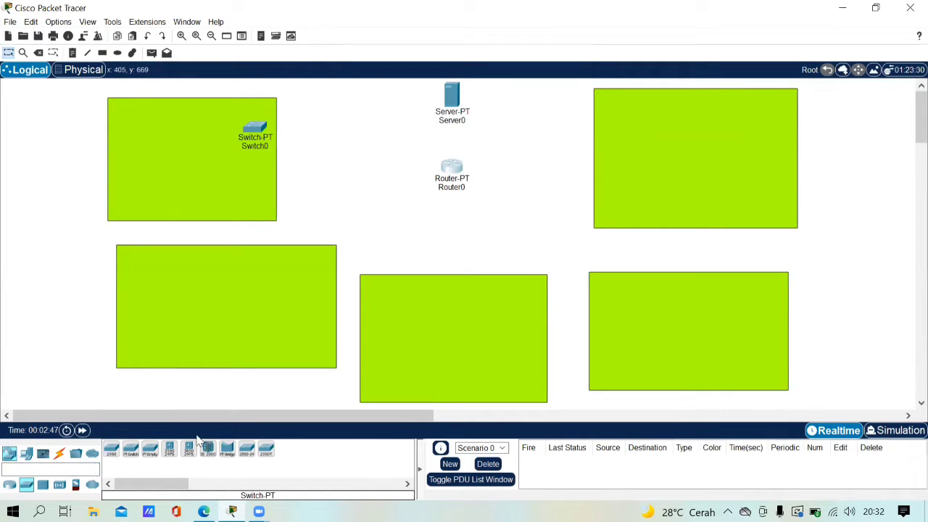
pyautogui.click(135, 454)
pyautogui.click(313, 274)
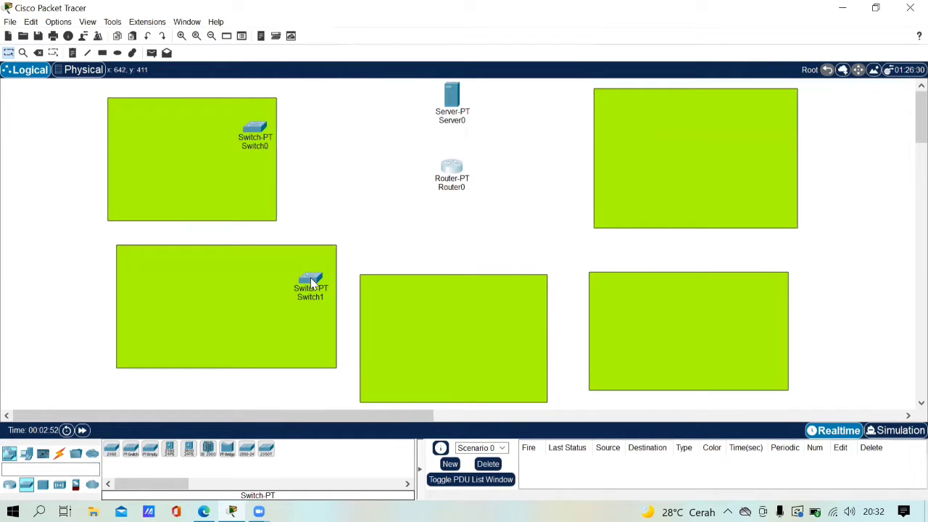
pyautogui.click(131, 450)
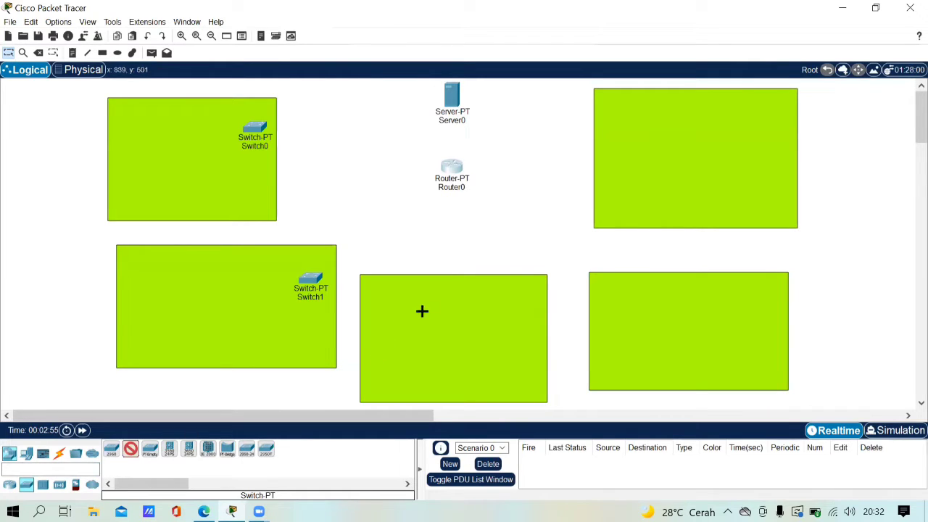
pyautogui.click(470, 287)
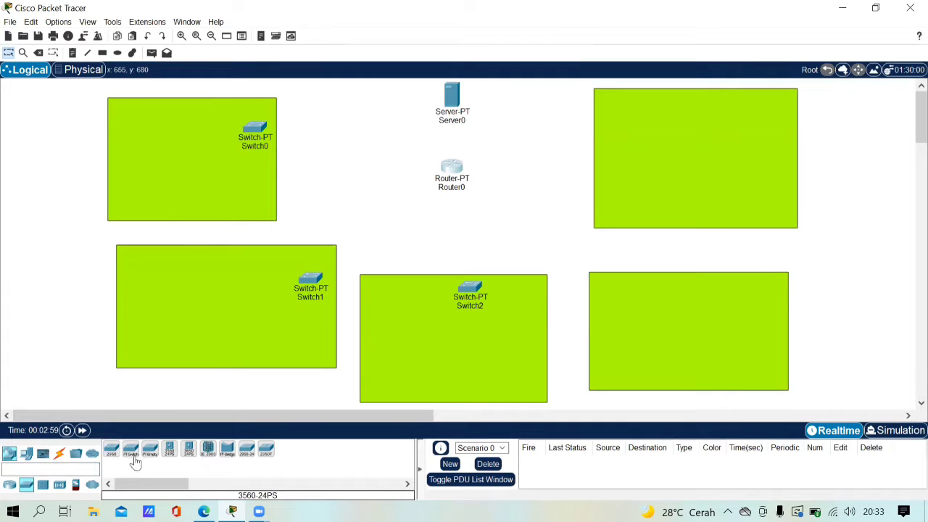
pyautogui.click(611, 279)
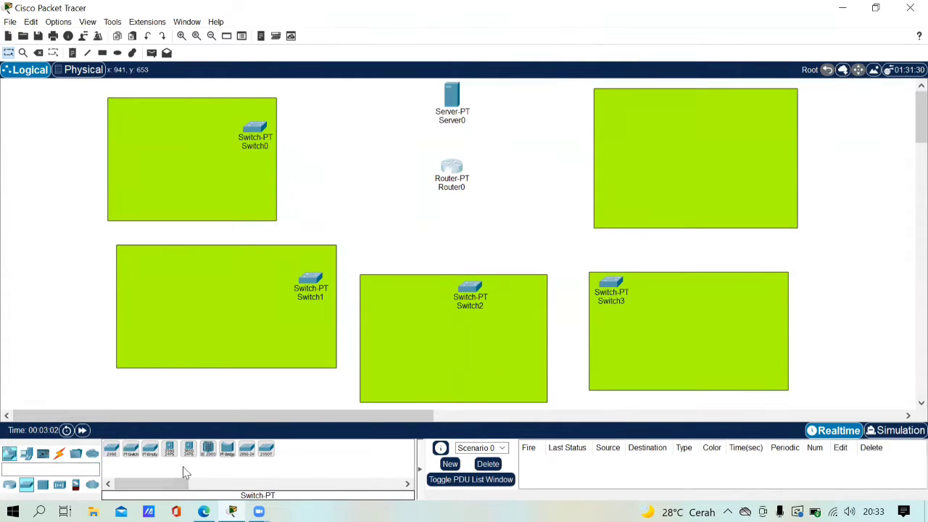
pyautogui.click(130, 455)
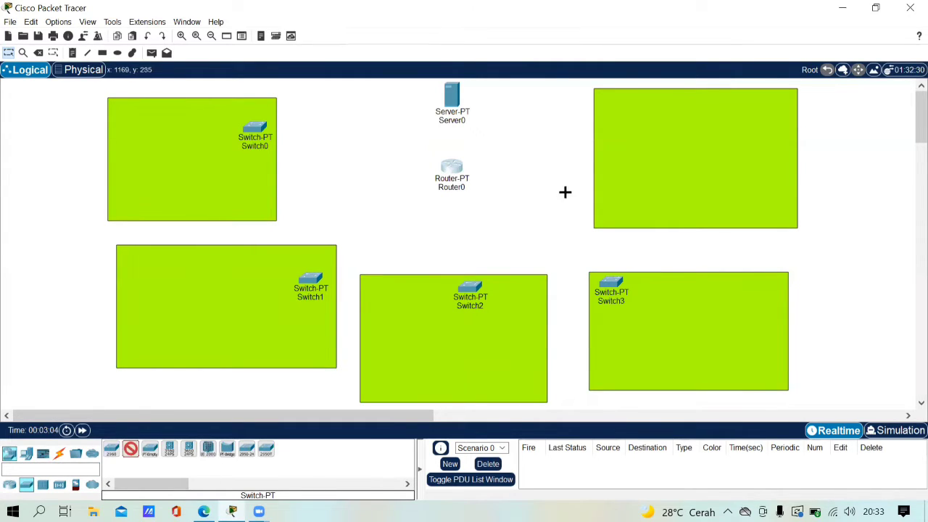
pyautogui.click(612, 135)
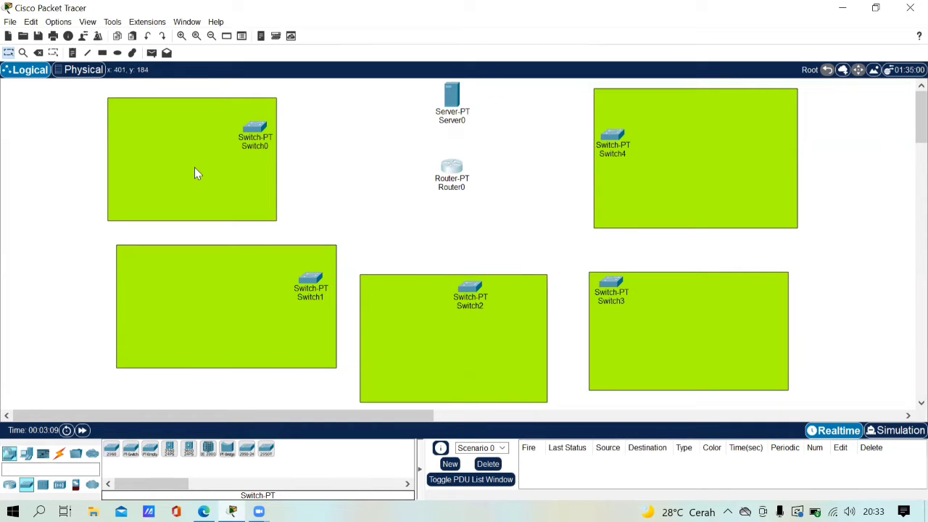
# - Place two PC-PT devices side by side in the upper-left green rectangle
pyautogui.click(26, 453)
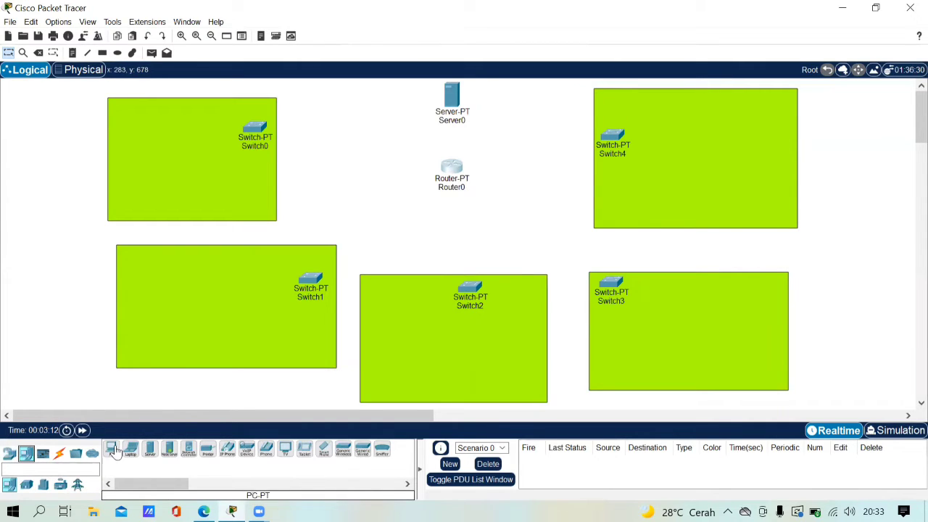
pyautogui.click(112, 450)
pyautogui.click(129, 117)
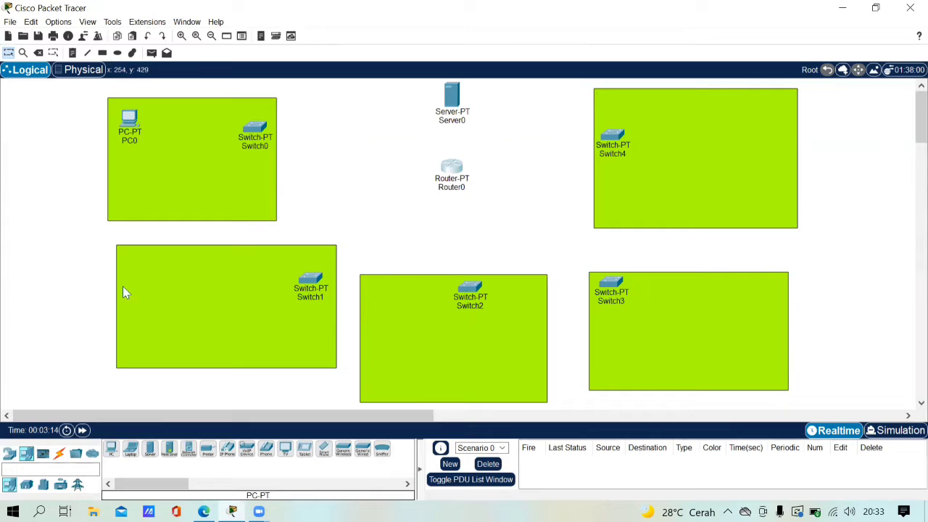
pyautogui.click(113, 450)
pyautogui.click(161, 116)
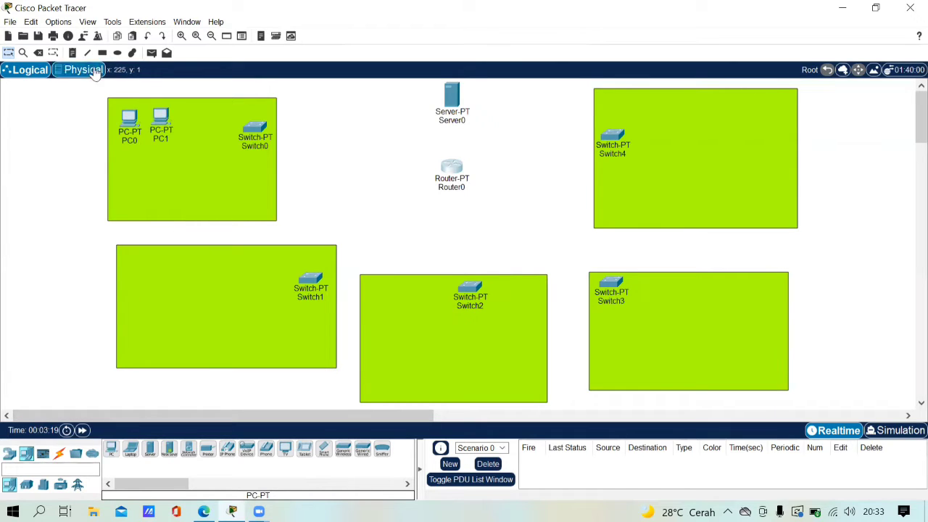
# - Delete PC0 from the upper-left green rectangle, keeping Router0
pyautogui.click(38, 53)
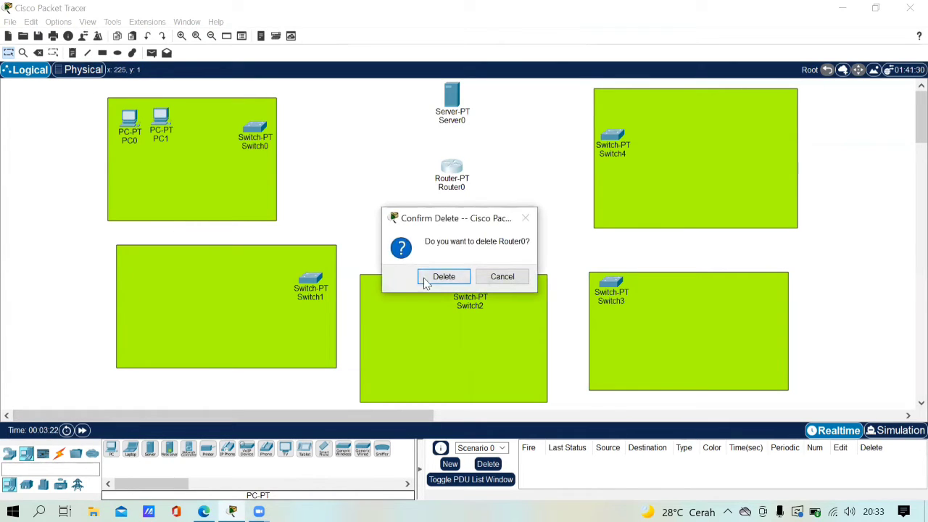
pyautogui.click(494, 278)
pyautogui.click(128, 119)
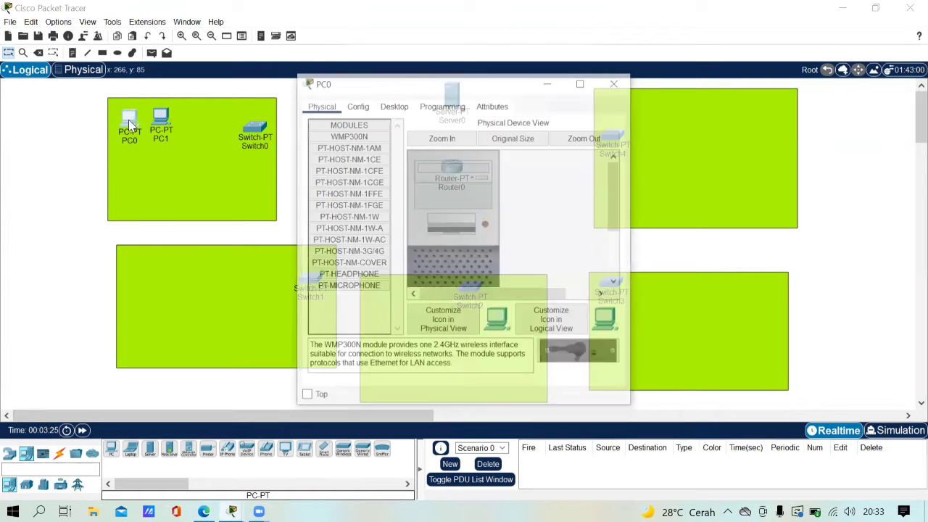
pyautogui.click(618, 81)
pyautogui.press('Delete')
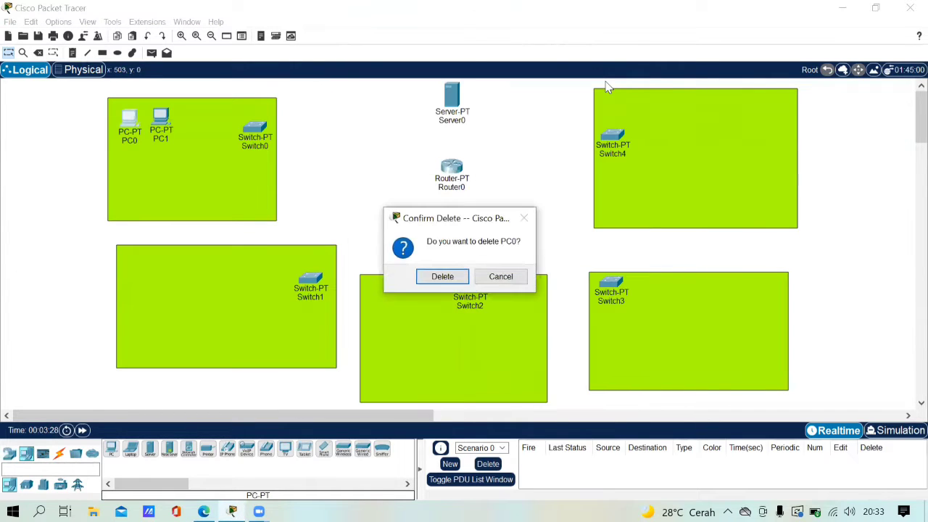
pyautogui.press('Return')
pyautogui.press('Escape')
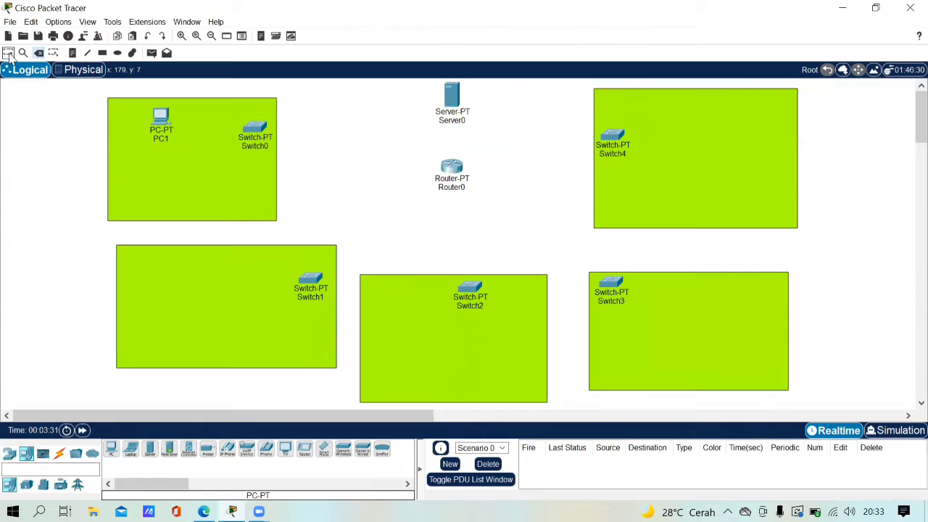
# - Move PC1 toward the corner of the upper-left green rectangle and place another PC-PT between it and the switch
pyautogui.moveTo(152, 120); pyautogui.dragTo(130, 122)
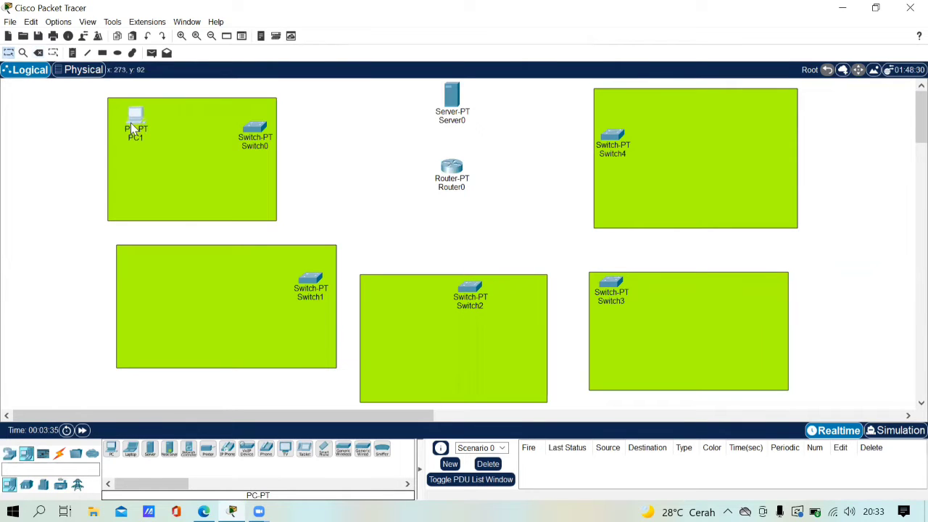
pyautogui.moveTo(114, 444); pyautogui.dragTo(157, 298)
pyautogui.moveTo(177, 120); pyautogui.dragTo(178, 120)
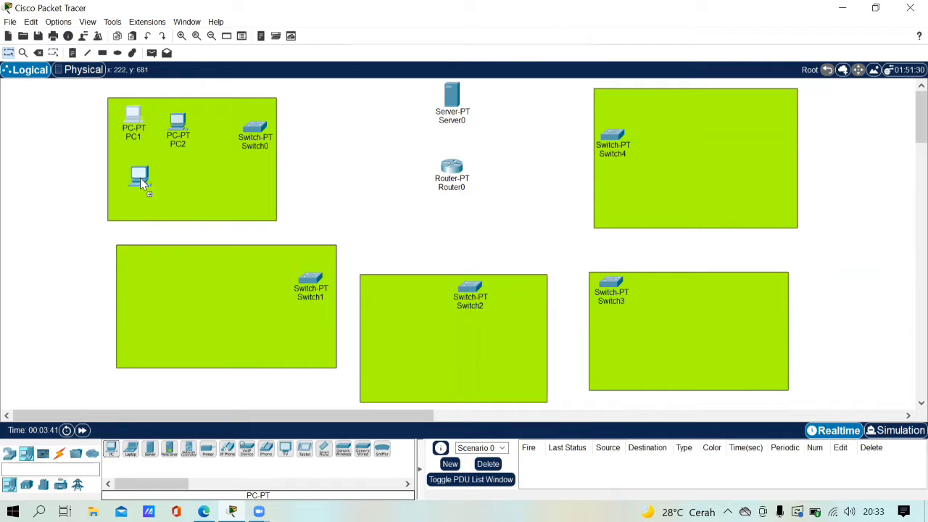
# - Place two PC-PT devices below PC1 and PC2 in the upper-left green rectangle, and four PC-PT devices in the lower-left one
pyautogui.moveTo(140, 178); pyautogui.dragTo(140, 178)
pyautogui.moveTo(111, 449); pyautogui.dragTo(180, 181)
pyautogui.moveTo(111, 449); pyautogui.dragTo(150, 275)
pyautogui.moveTo(111, 449); pyautogui.dragTo(196, 276)
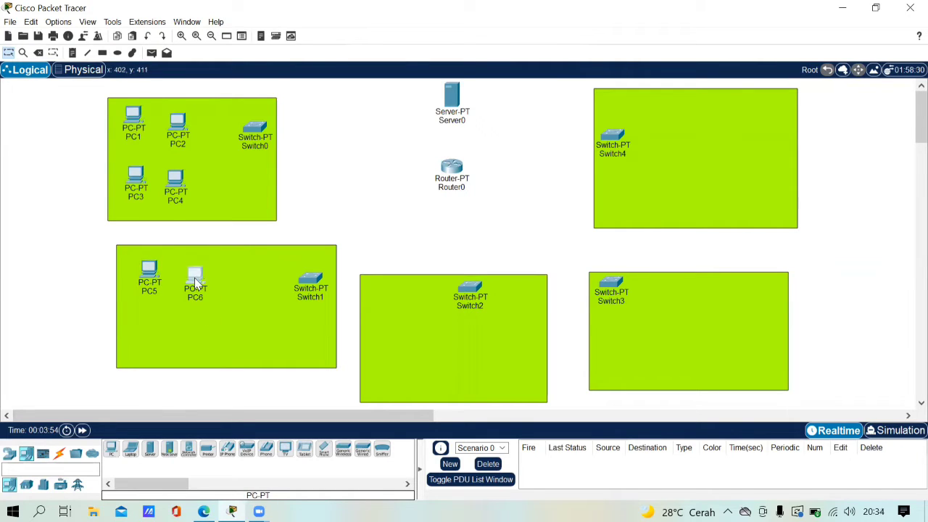
pyautogui.moveTo(111, 449); pyautogui.dragTo(238, 320)
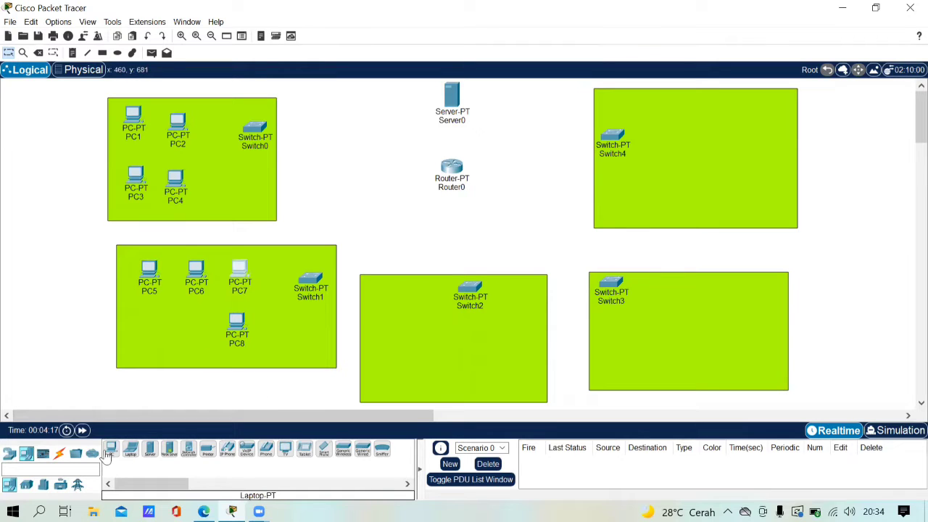
# - Place four PC-PT devices in a two-by-two grid below the switch in the bottom-middle green rectangle
pyautogui.moveTo(112, 455); pyautogui.dragTo(407, 339)
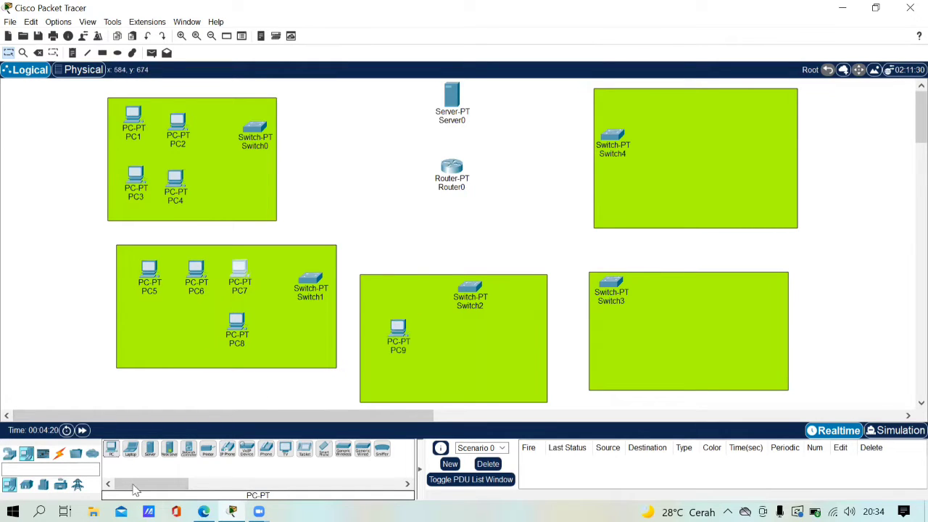
pyautogui.click(111, 449)
pyautogui.click(445, 334)
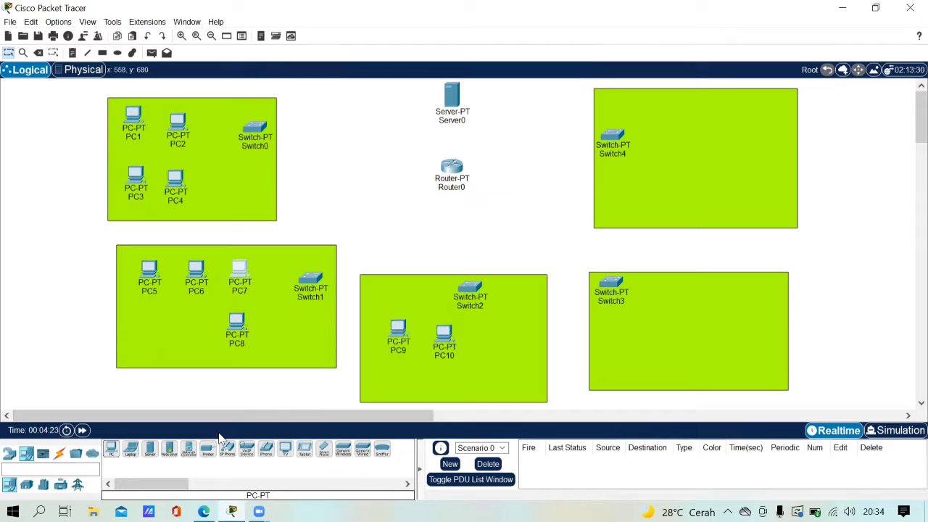
pyautogui.click(111, 449)
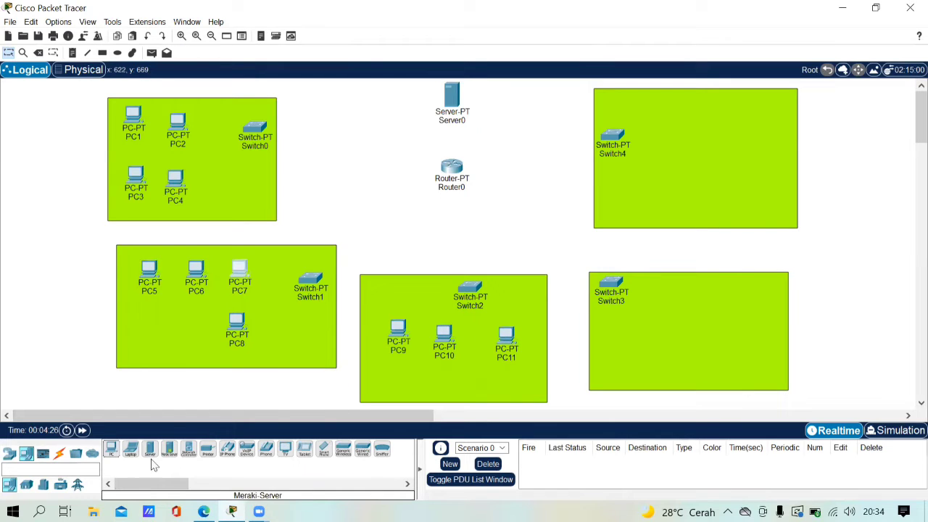
pyautogui.click(111, 451)
pyautogui.moveTo(455, 366); pyautogui.dragTo(448, 330)
pyautogui.moveTo(398, 376)
pyautogui.mouseDown()
pyautogui.moveTo(493, 350)
pyautogui.moveTo(385, 380)
pyautogui.mouseUp()
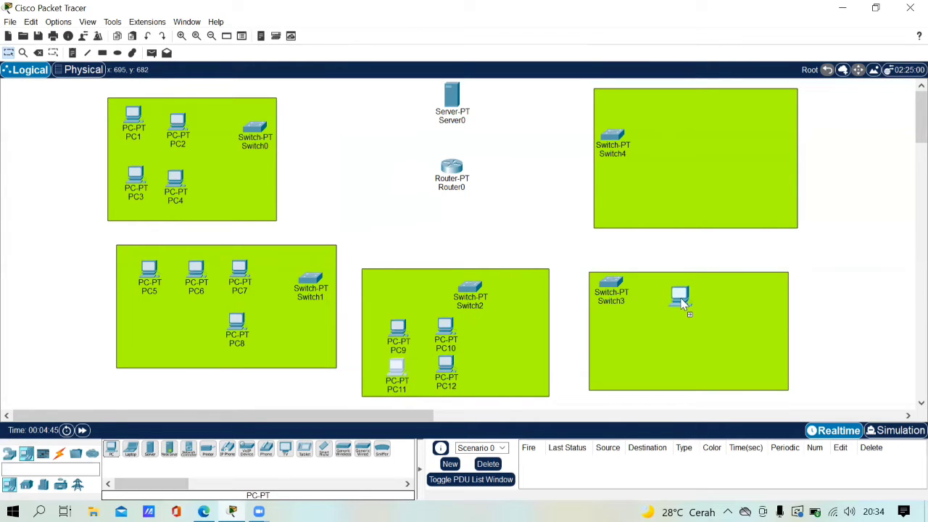
# - Place four PC-PT devices in a two-by-two grid beside Switch3 in the lower-right green rectangle
pyautogui.click(681, 304)
pyautogui.click(111, 450)
pyautogui.click(740, 302)
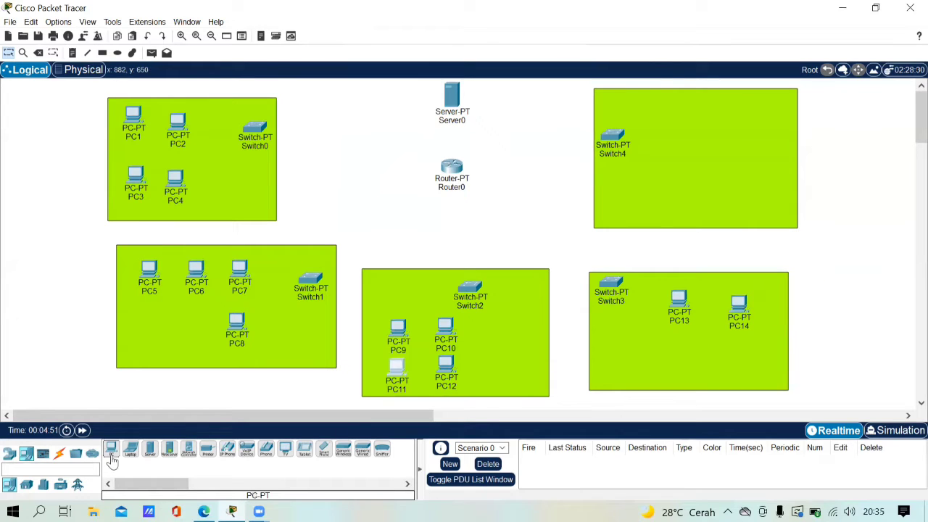
pyautogui.click(111, 450)
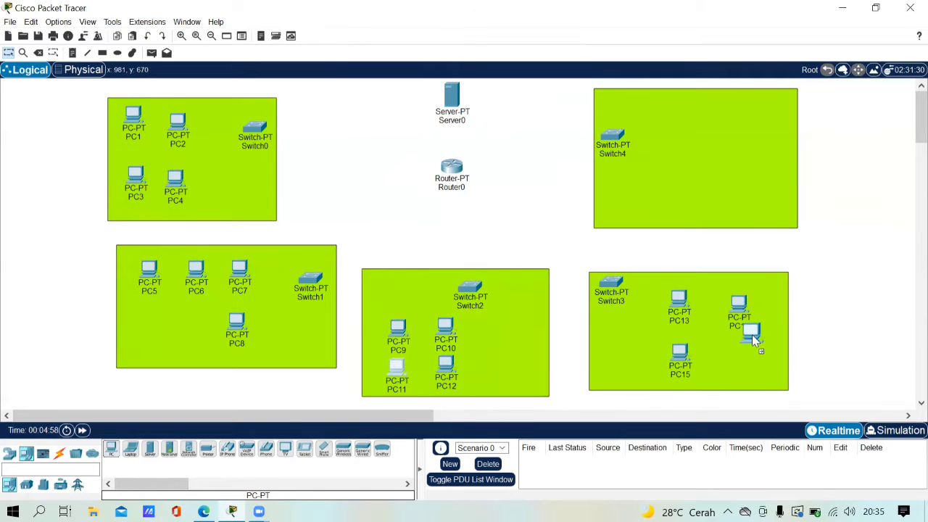
# - Place four PC-PT devices in two rows in the upper-right green rectangle and move Switch2 directly above PC10
pyautogui.click(111, 449)
pyautogui.click(674, 117)
pyautogui.click(111, 450)
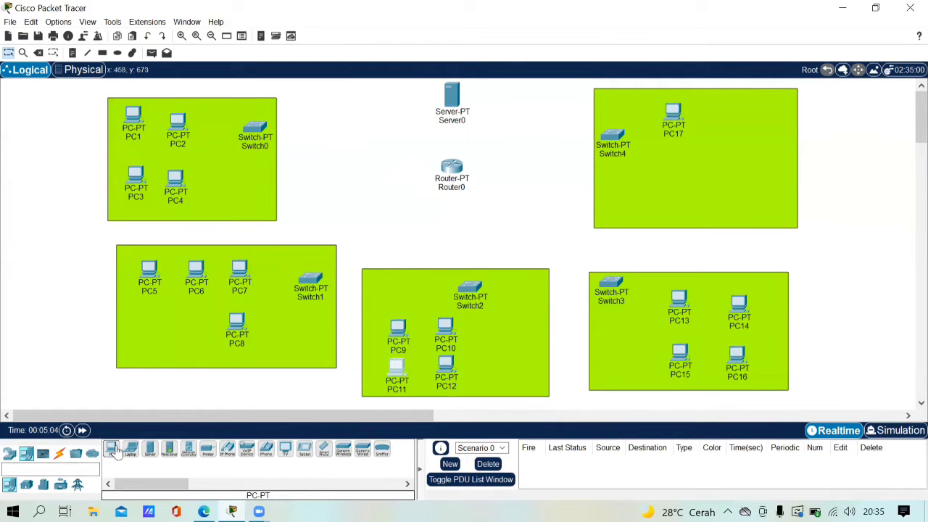
pyautogui.click(716, 120)
pyautogui.click(111, 449)
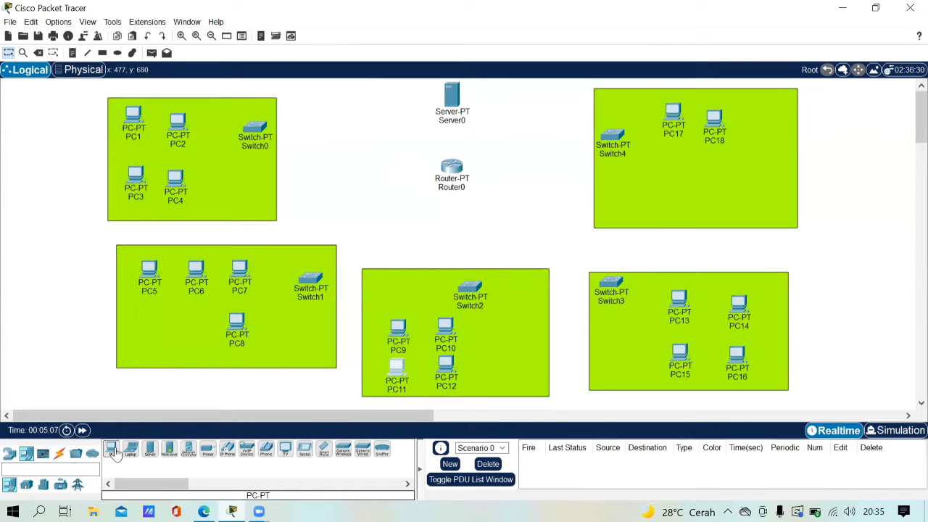
pyautogui.click(679, 168)
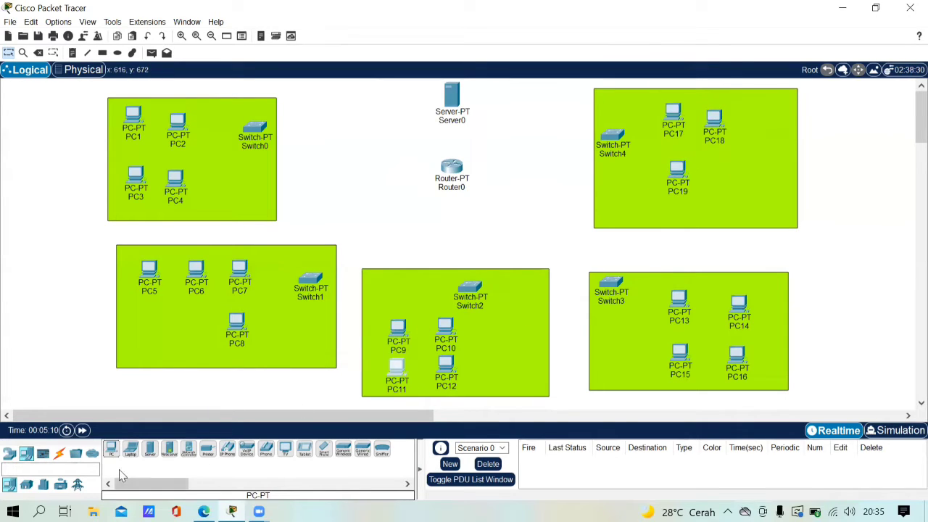
pyautogui.click(111, 449)
pyautogui.click(726, 174)
pyautogui.moveTo(470, 285); pyautogui.dragTo(444, 283)
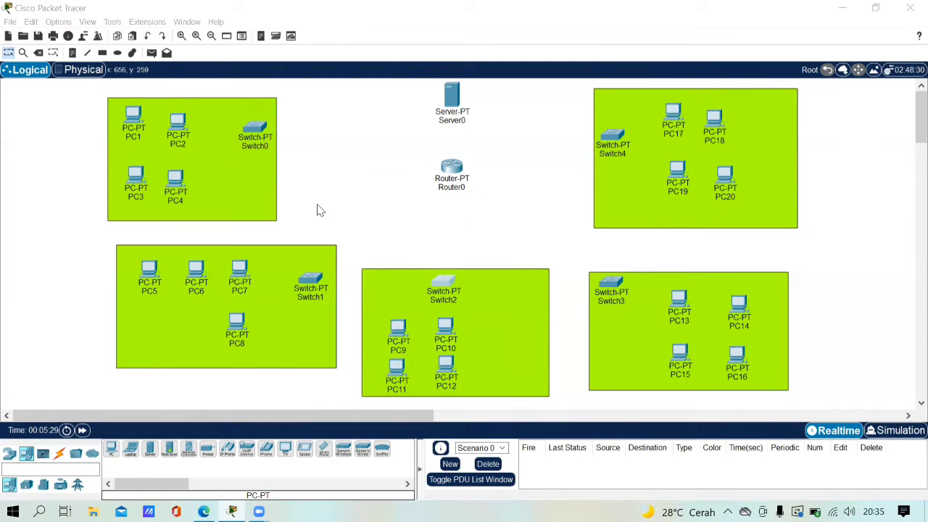
# - Switch off Router0 and remove its two serial modules and two fiber modules
pyautogui.click(452, 168)
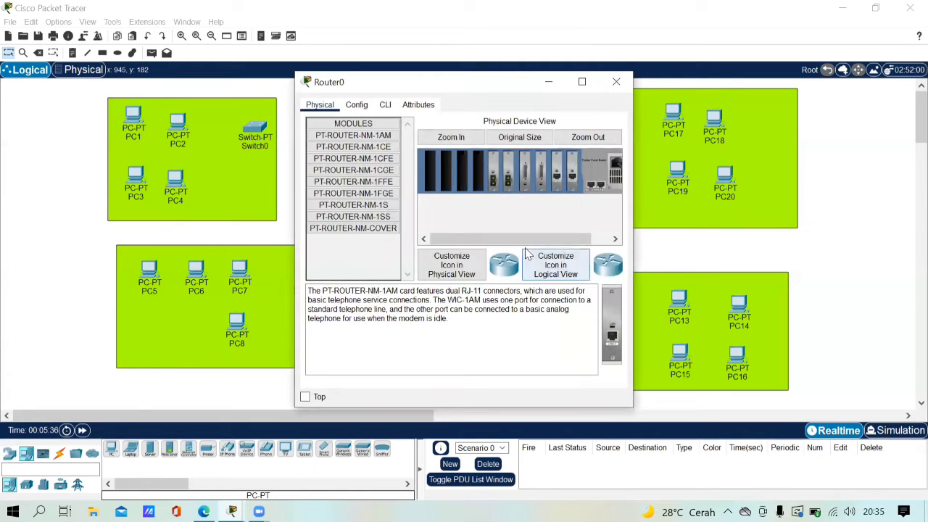
pyautogui.moveTo(537, 239); pyautogui.dragTo(611, 166)
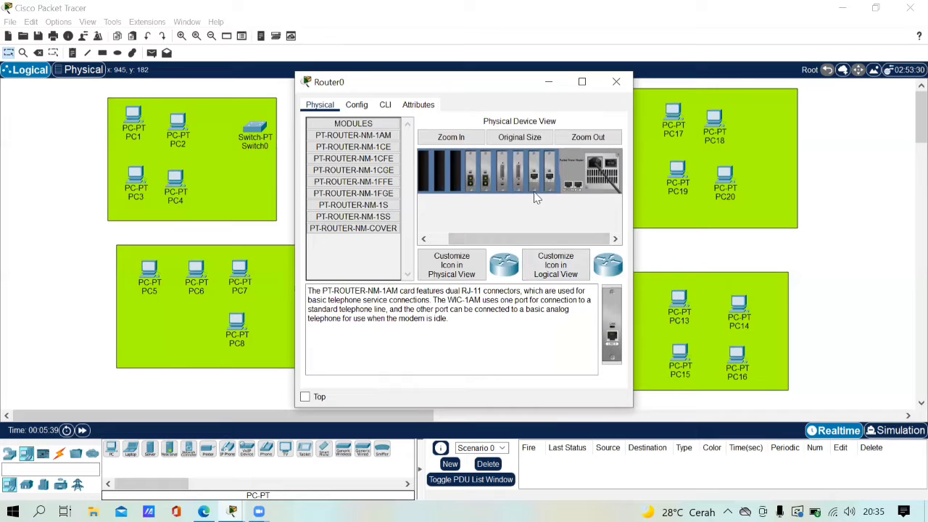
pyautogui.moveTo(518, 168); pyautogui.dragTo(370, 262)
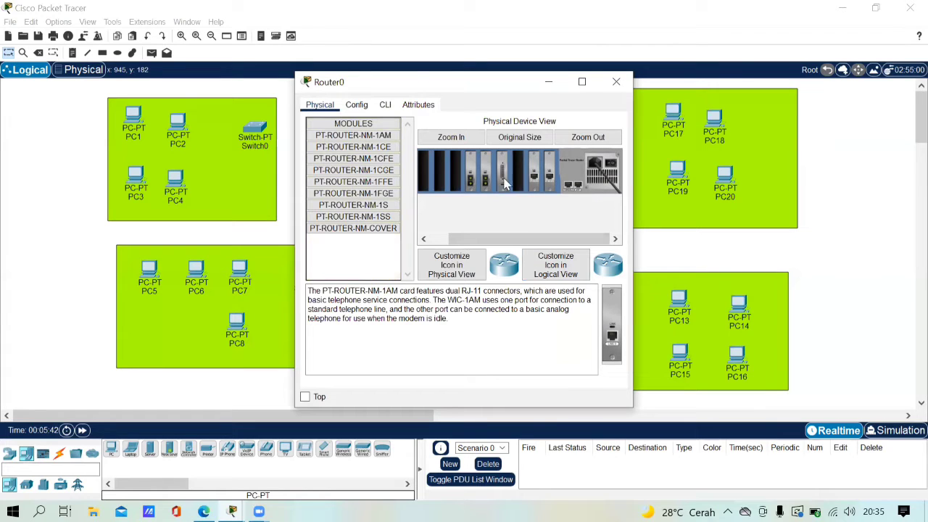
pyautogui.moveTo(506, 184); pyautogui.dragTo(360, 232)
pyautogui.moveTo(490, 161); pyautogui.dragTo(364, 240)
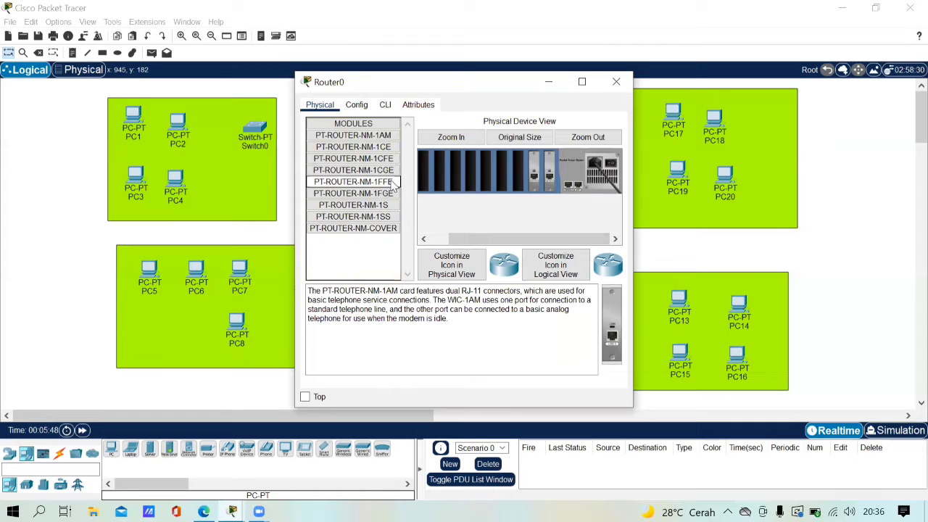
# - Install five PT-ROUTER-NM-1FFE modules in the empty slots of Router0, starting beside the remaining copper modules
pyautogui.moveTo(476, 162); pyautogui.dragTo(519, 172)
pyautogui.moveTo(392, 184); pyautogui.dragTo(501, 173)
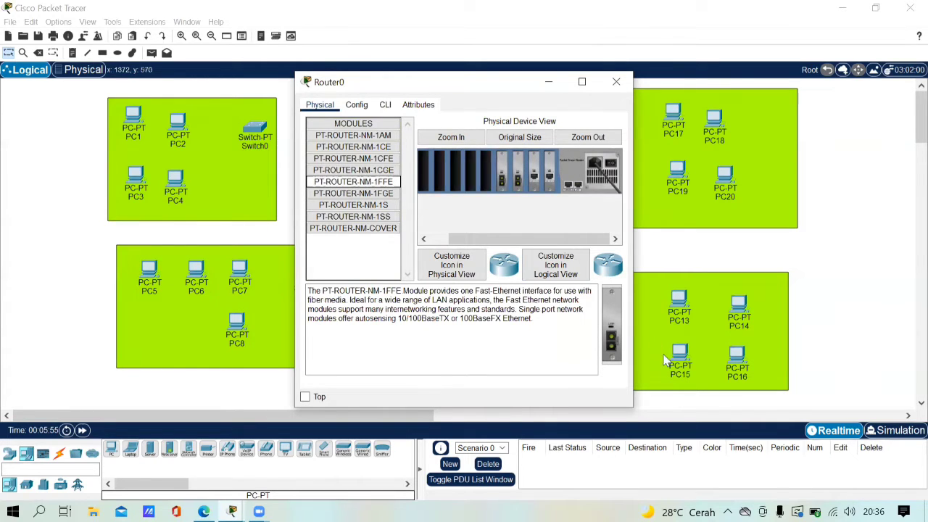
pyautogui.moveTo(612, 327); pyautogui.dragTo(485, 172)
pyautogui.moveTo(611, 299); pyautogui.dragTo(470, 172)
pyautogui.moveTo(615, 322); pyautogui.dragTo(459, 178)
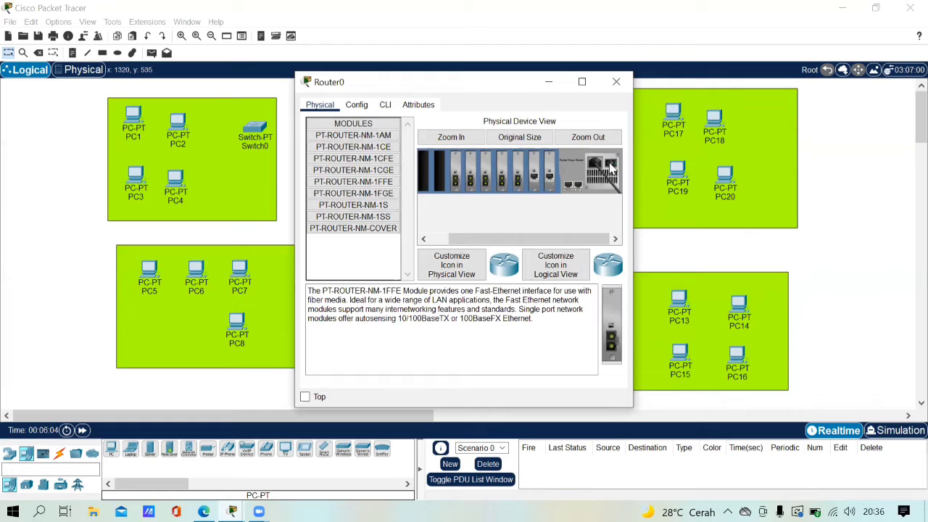
pyautogui.click(613, 82)
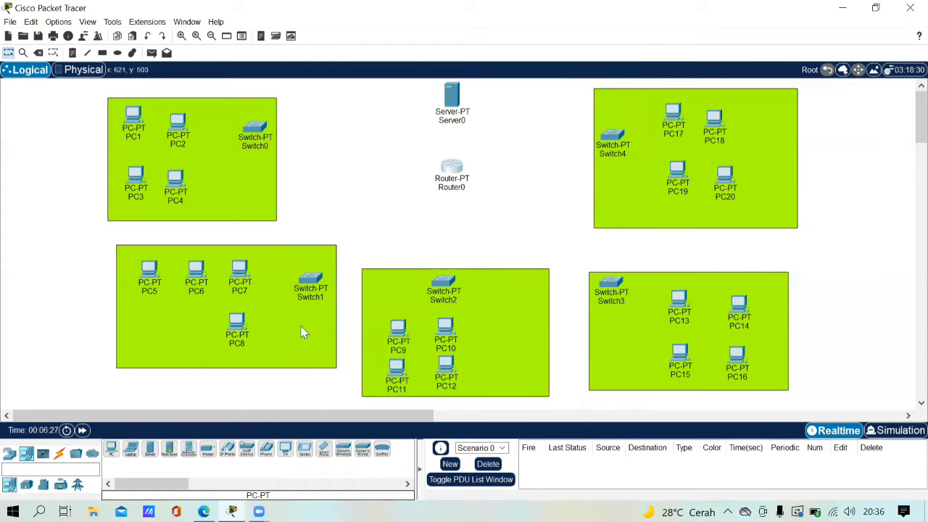
# - Install one PT-SWITCH-NM-1CFE module in Switch1 and one in Switch3, each in the empty slot next to the fiber ports
pyautogui.click(314, 279)
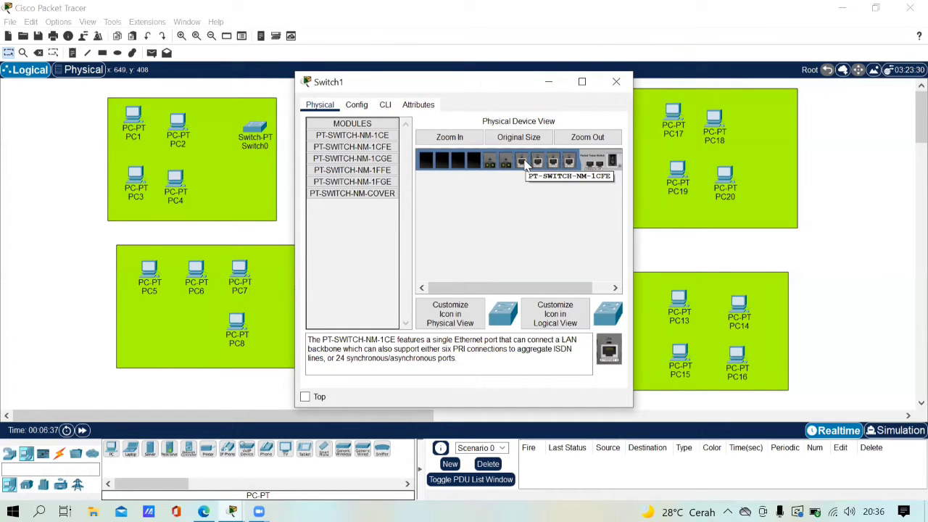
pyautogui.moveTo(352, 147); pyautogui.dragTo(473, 161)
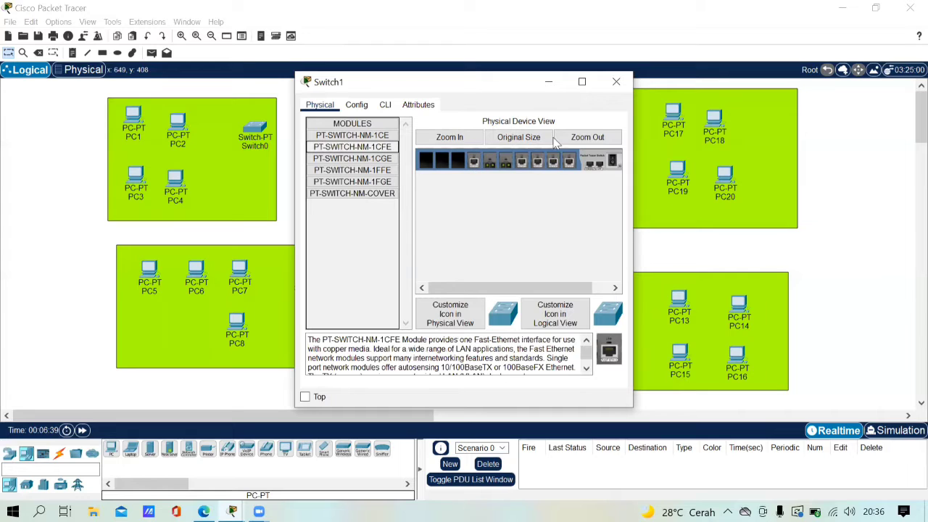
pyautogui.click(617, 81)
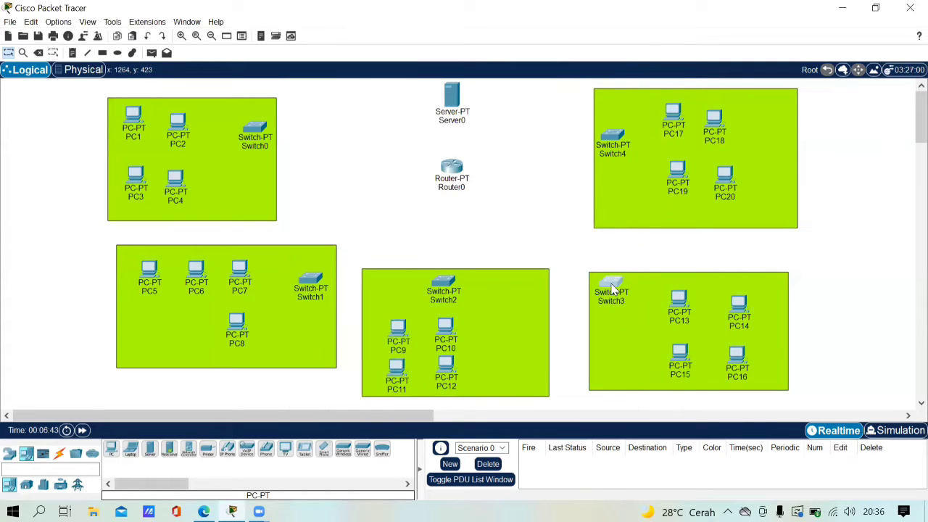
pyautogui.click(614, 288)
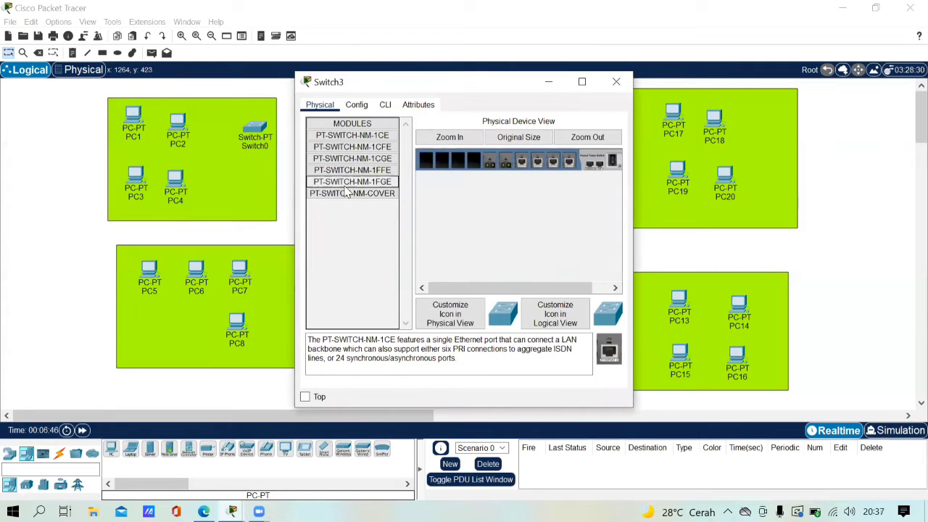
pyautogui.moveTo(352, 147); pyautogui.dragTo(475, 164)
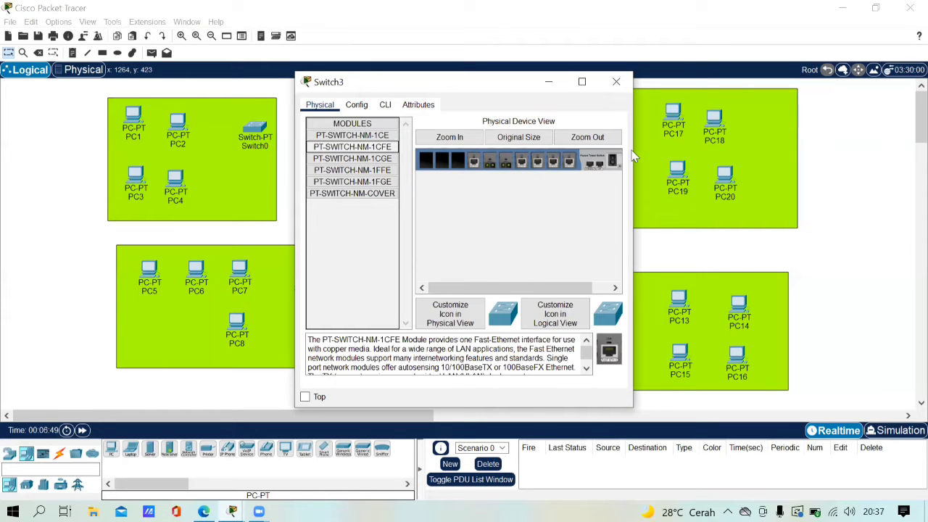
pyautogui.click(616, 81)
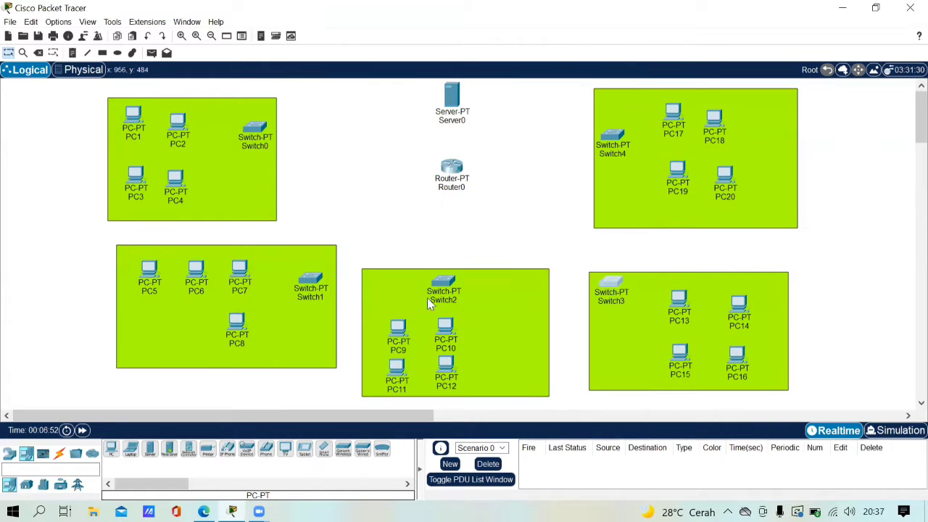
pyautogui.click(318, 279)
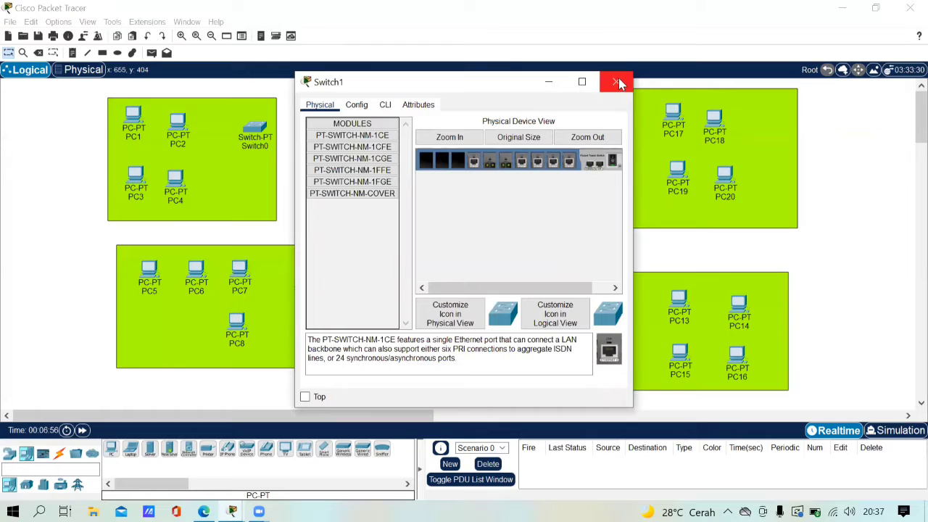
pyautogui.click(616, 82)
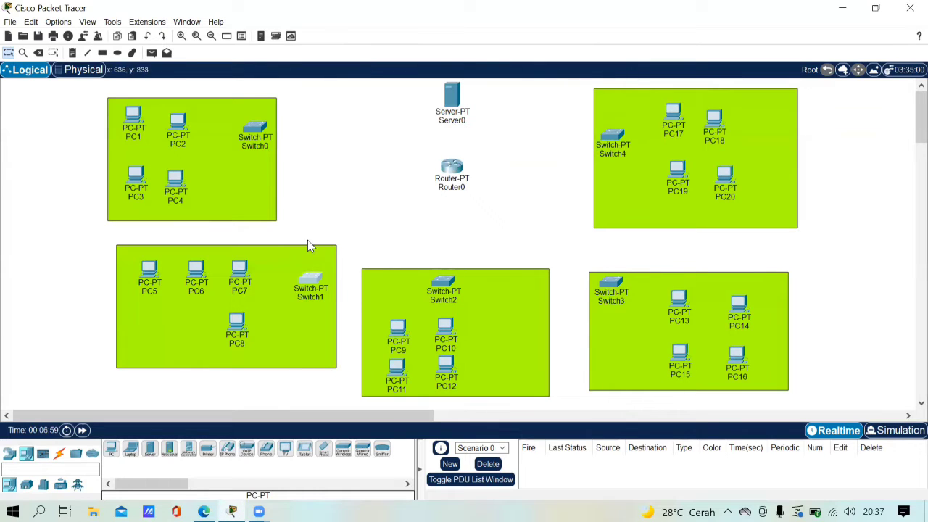
# - Connect Server0 FastEthernet0 to Router0 FastEthernet0/0 with a Copper Cross-Over cable and move Router0 slightly farther from the server
pyautogui.click(59, 454)
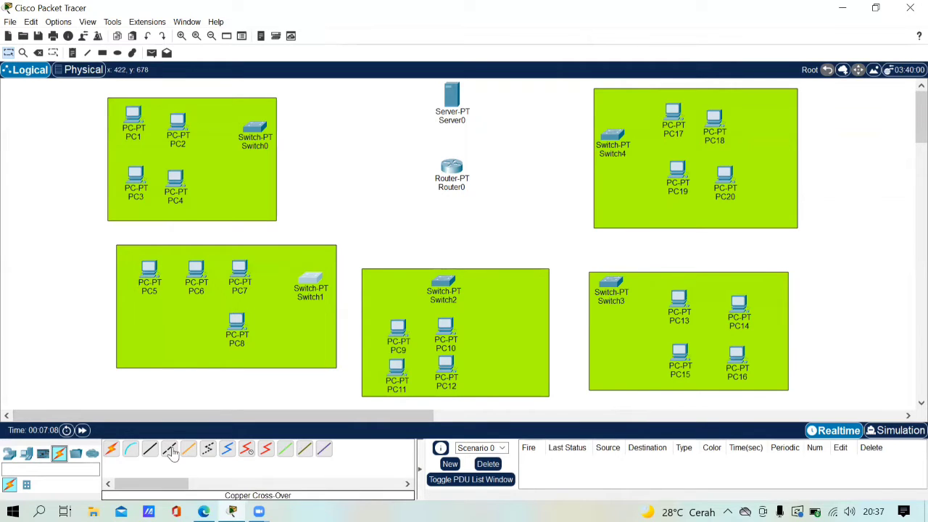
pyautogui.click(453, 97)
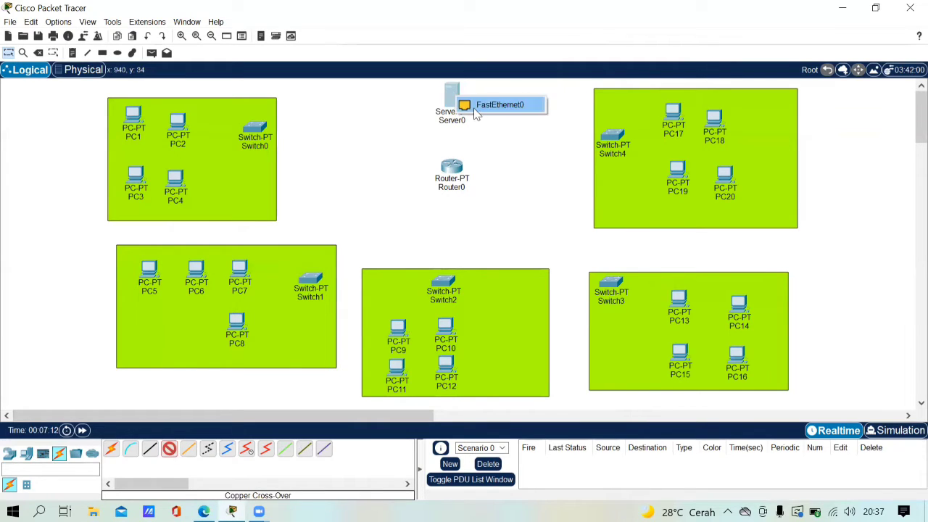
pyautogui.click(494, 103)
pyautogui.click(455, 166)
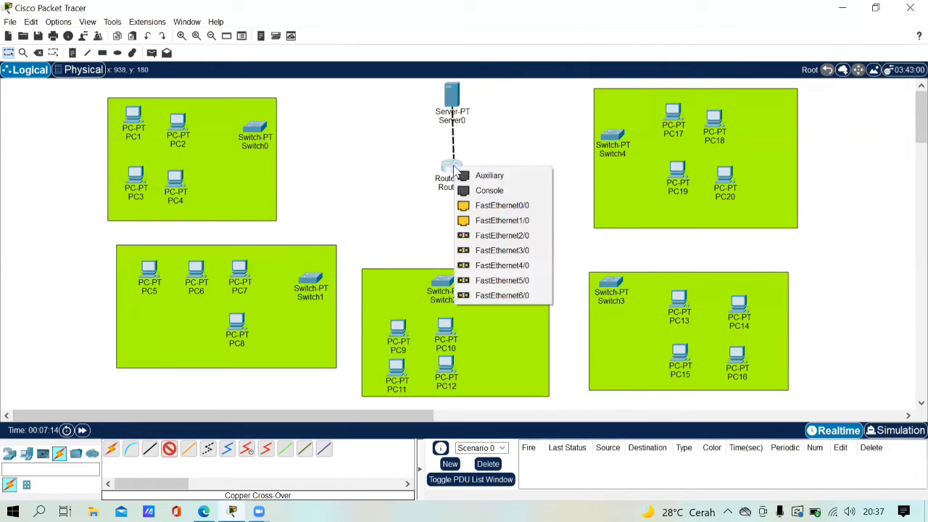
pyautogui.click(496, 206)
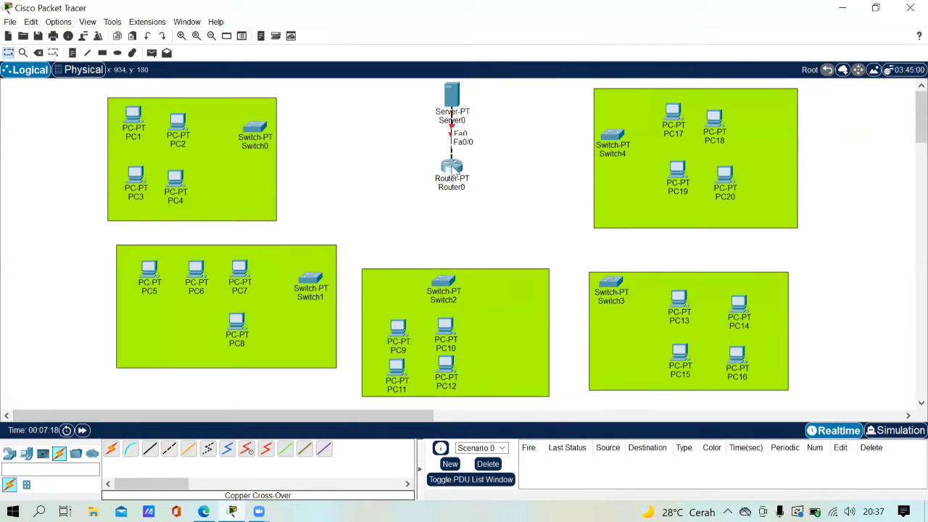
pyautogui.moveTo(454, 169); pyautogui.dragTo(456, 189)
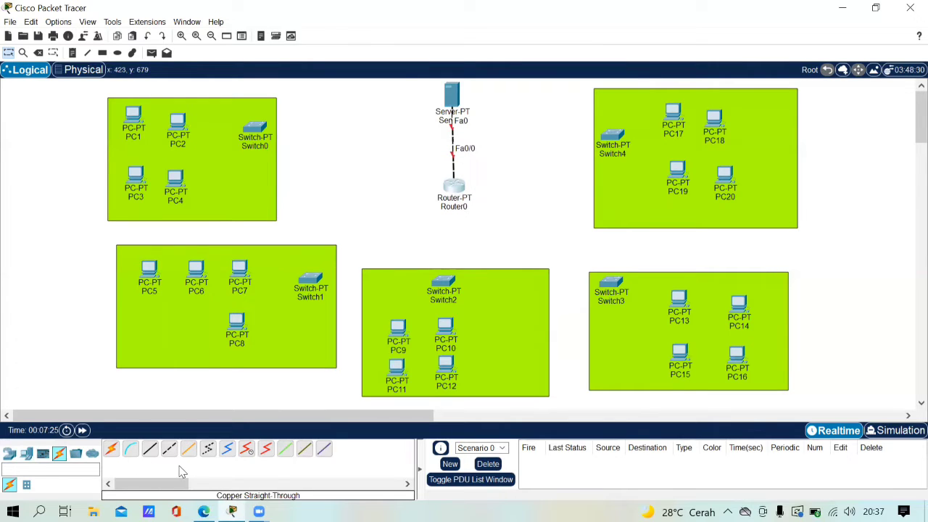
# - Connect Switch0 FastEthernet4/1 to Router0 FastEthernet2/0 with a Fiber cable
pyautogui.click(259, 128)
pyautogui.click(307, 211)
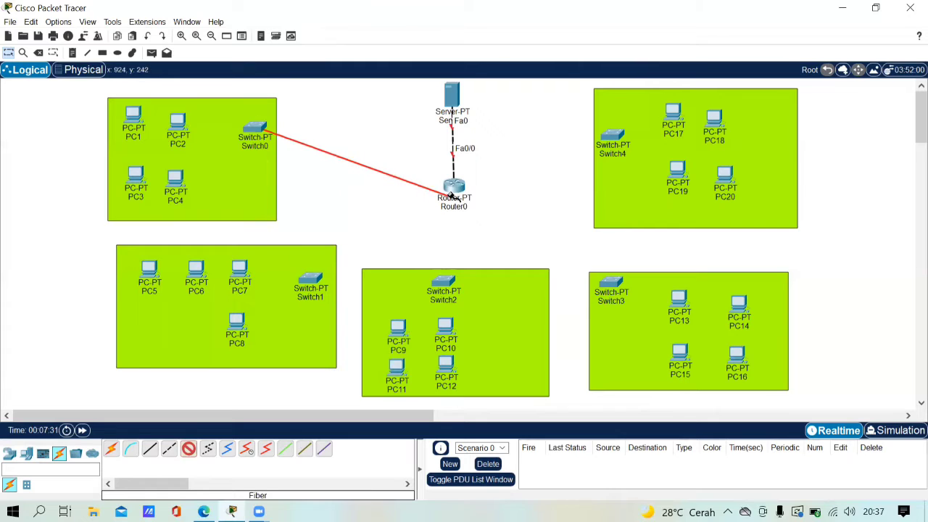
pyautogui.click(454, 189)
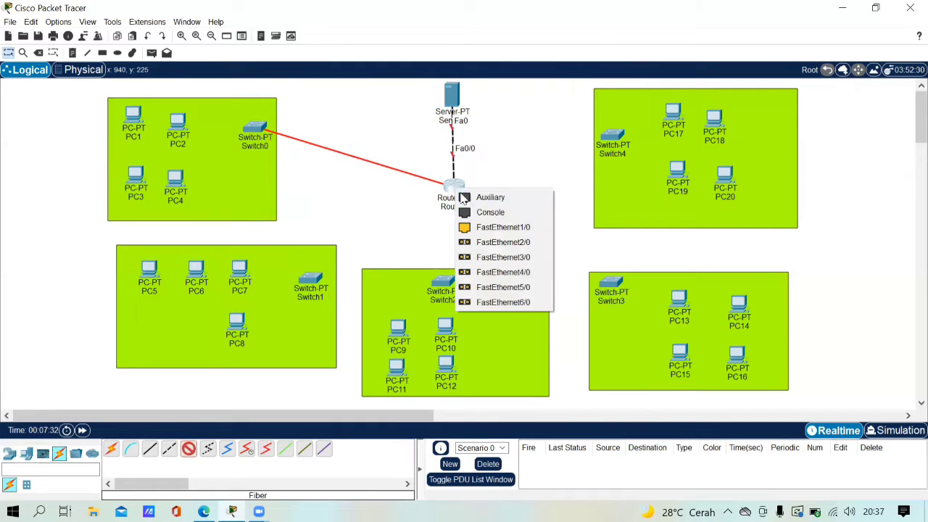
pyautogui.click(533, 247)
# - Connect Switch1 FastEthernet4/1 to Router0 FastEthernet3/0 with a Fiber cable
pyautogui.click(189, 450)
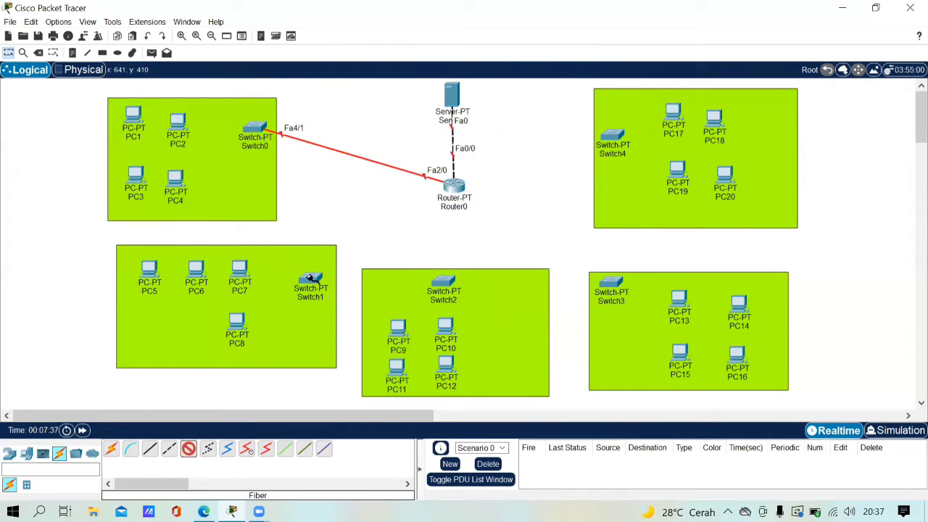
pyautogui.click(311, 278)
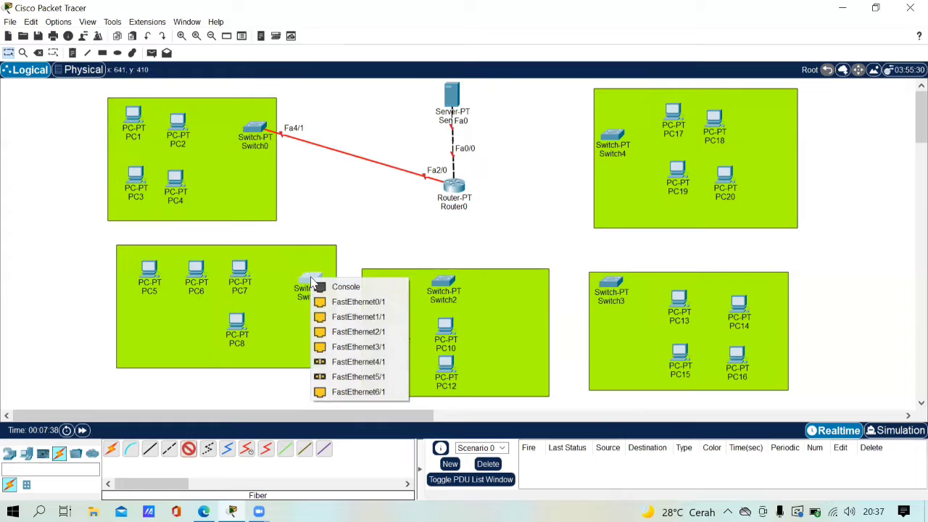
pyautogui.click(380, 375)
pyautogui.click(453, 187)
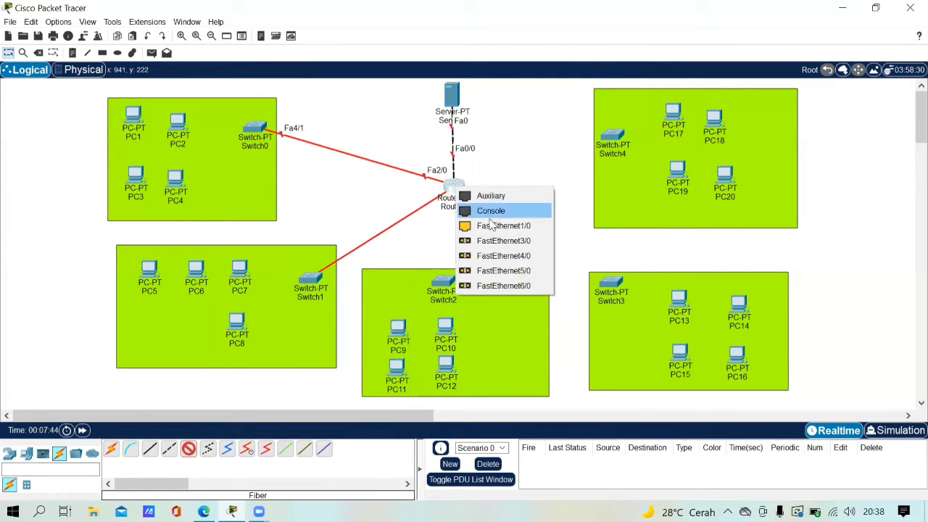
pyautogui.click(499, 241)
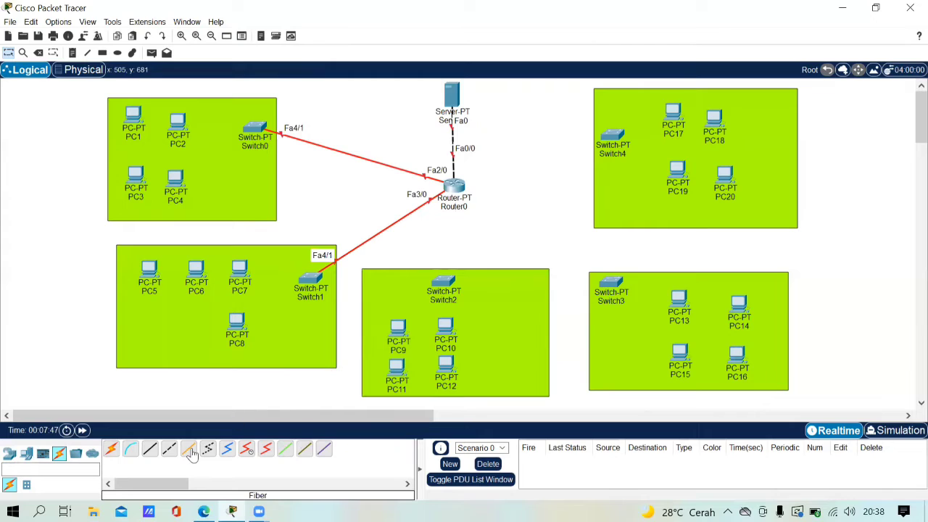
# - Connect Switch2 FastEthernet4/1 to Router0 FastEthernet4/0 with a Fiber cable
pyautogui.click(445, 283)
pyautogui.click(497, 353)
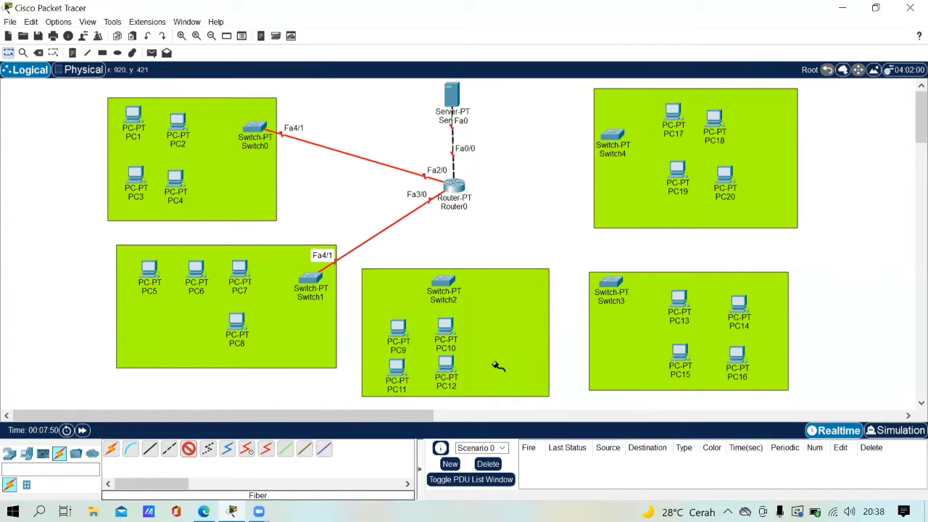
pyautogui.click(454, 185)
pyautogui.click(501, 243)
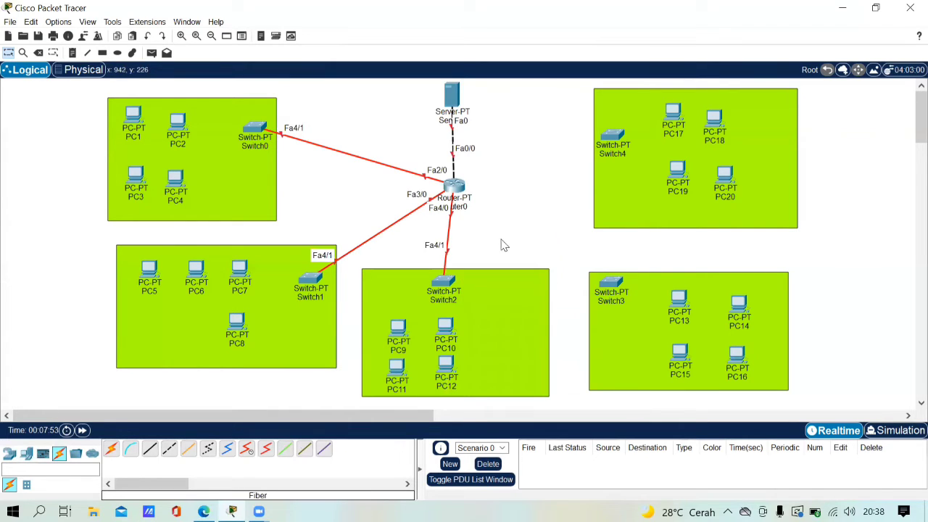
# - Connect Switch3 FastEthernet4/1 to Router0 FastEthernet5/0 with a Fiber cable
pyautogui.click(188, 449)
pyautogui.click(621, 283)
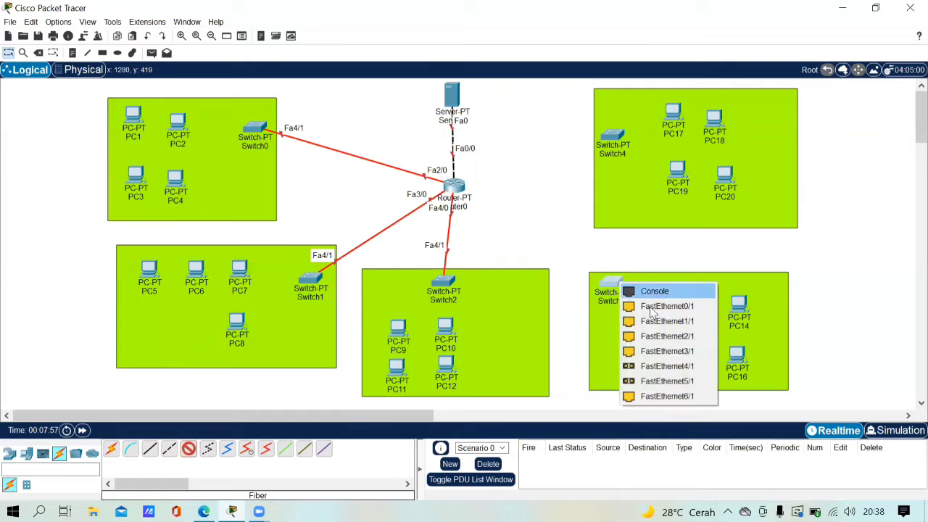
pyautogui.click(667, 365)
pyautogui.click(454, 182)
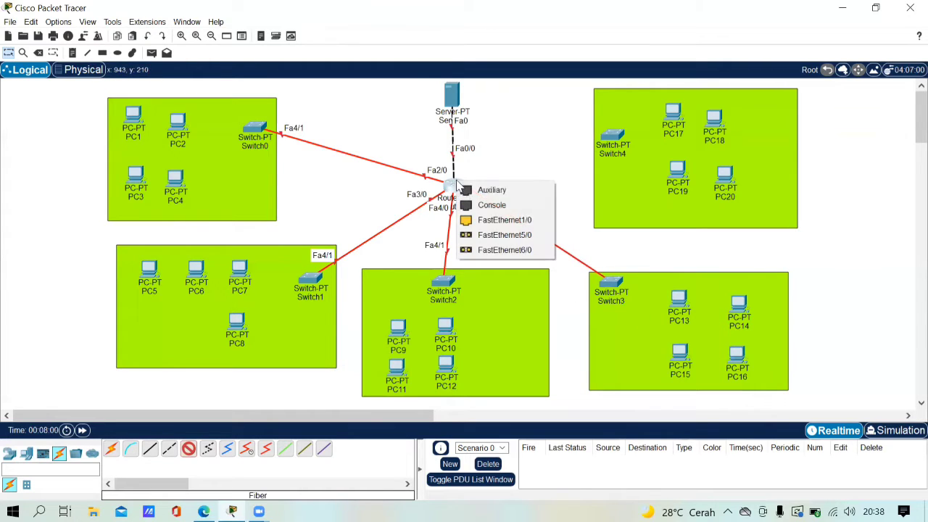
pyautogui.click(507, 234)
# - Connect Switch4 FastEthernet4/1 to Router0 FastEthernet6/0 with a Fiber cable
pyautogui.click(188, 451)
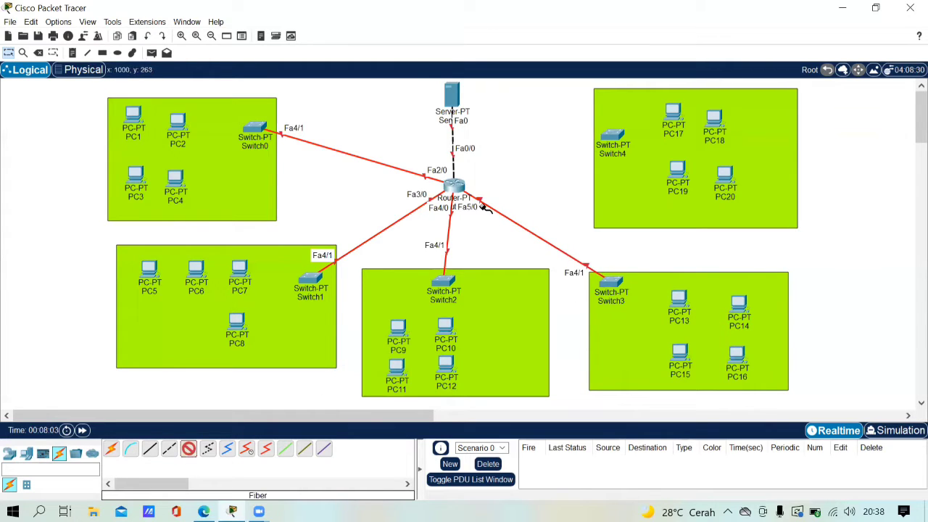
pyautogui.click(612, 133)
pyautogui.click(667, 217)
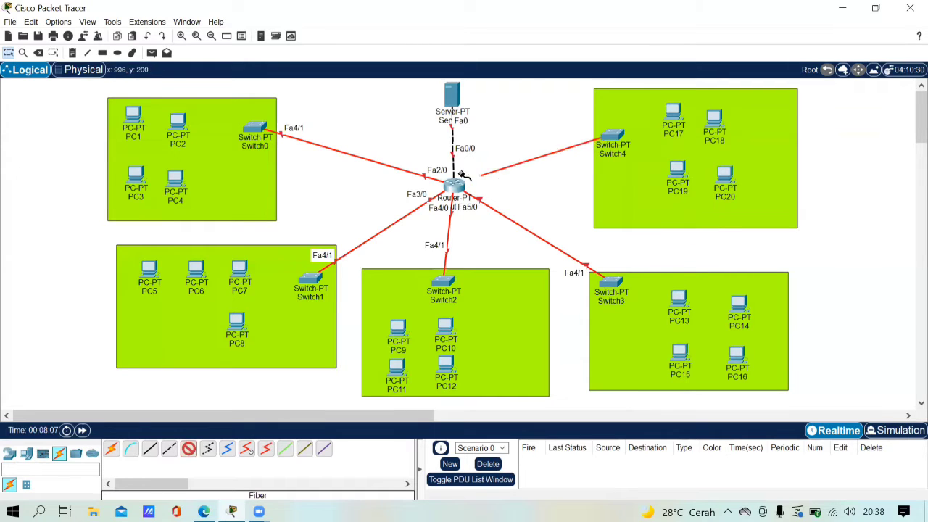
pyautogui.click(455, 184)
pyautogui.click(535, 244)
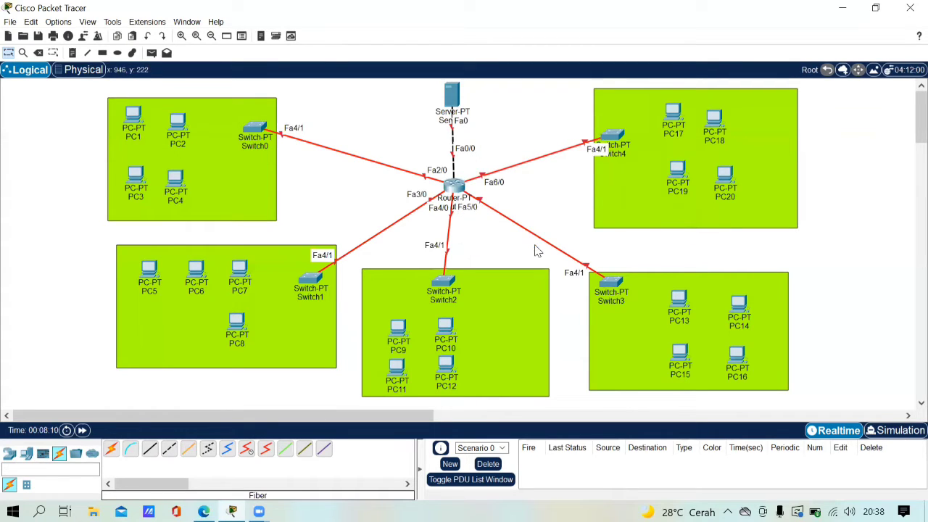
# - Connect FastEthernet0 of PC1 and PC2 to Switch0 FastEthernet0/1 and FastEthernet1/1 respectively, using Copper Straight-Through cables
pyautogui.click(132, 114)
pyautogui.click(168, 166)
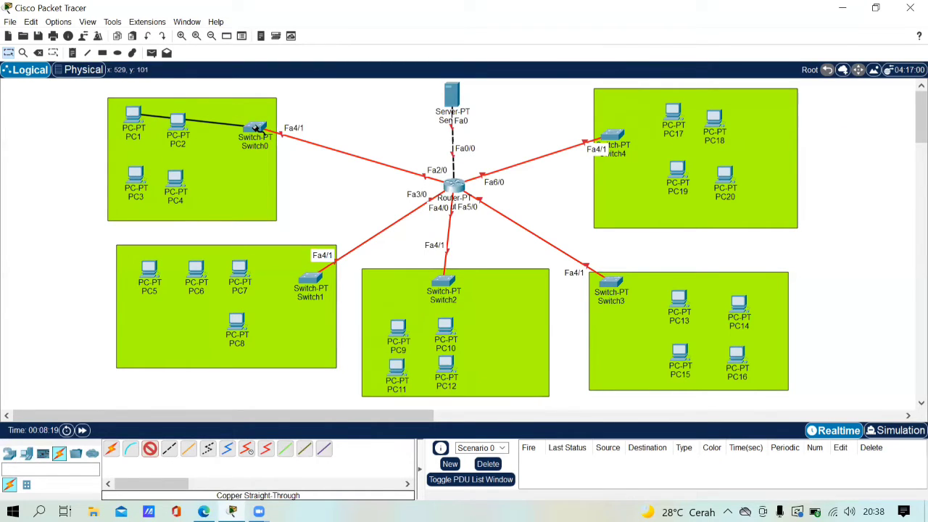
pyautogui.click(256, 126)
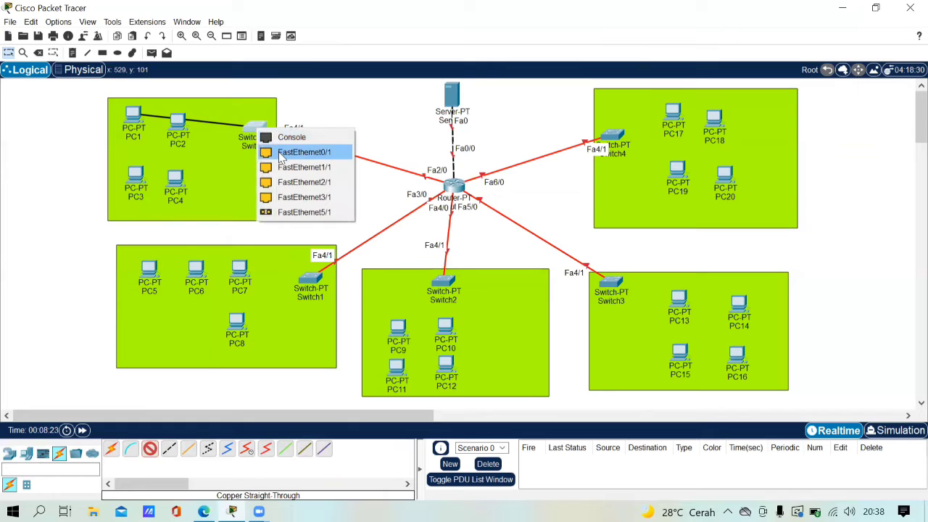
pyautogui.click(281, 155)
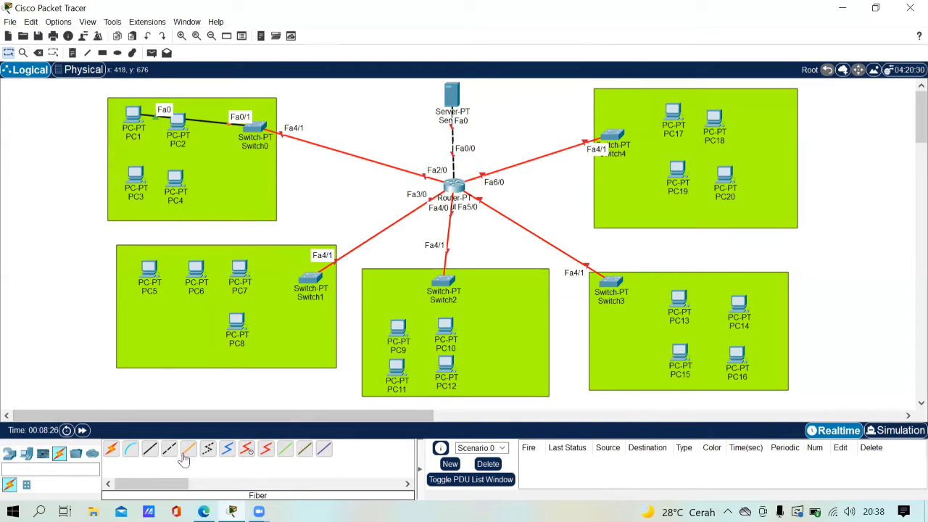
pyautogui.click(180, 124)
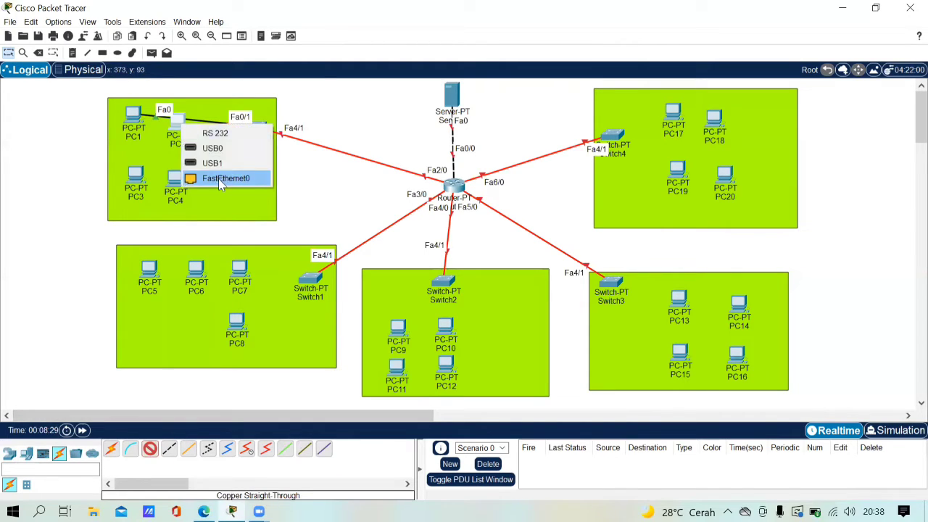
pyautogui.click(220, 182)
pyautogui.click(259, 130)
pyautogui.click(287, 155)
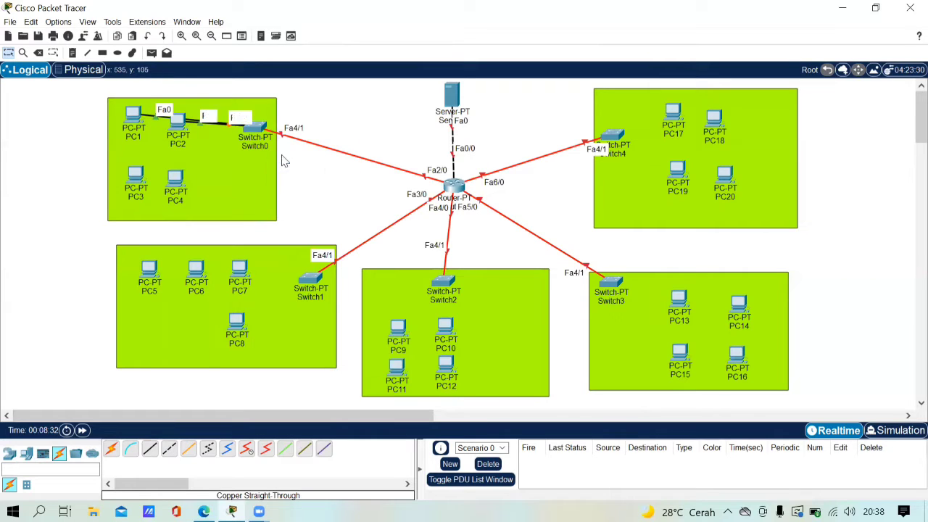
# - Connect FastEthernet0 of PC3 and PC4 to Switch0 FastEthernet2/1 and FastEthernet3/1 respectively, using Copper Straight-Through cables
pyautogui.click(148, 449)
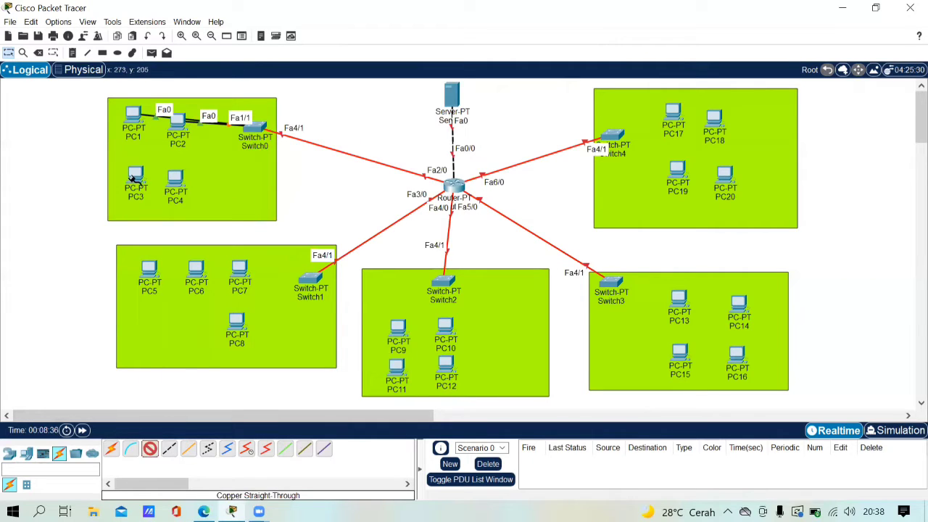
pyautogui.click(135, 178)
pyautogui.click(176, 233)
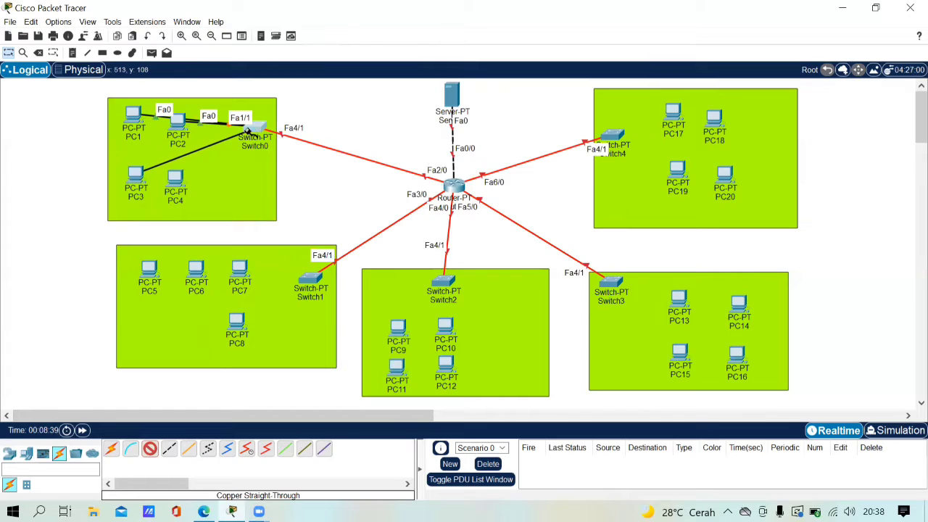
pyautogui.click(256, 131)
pyautogui.click(282, 164)
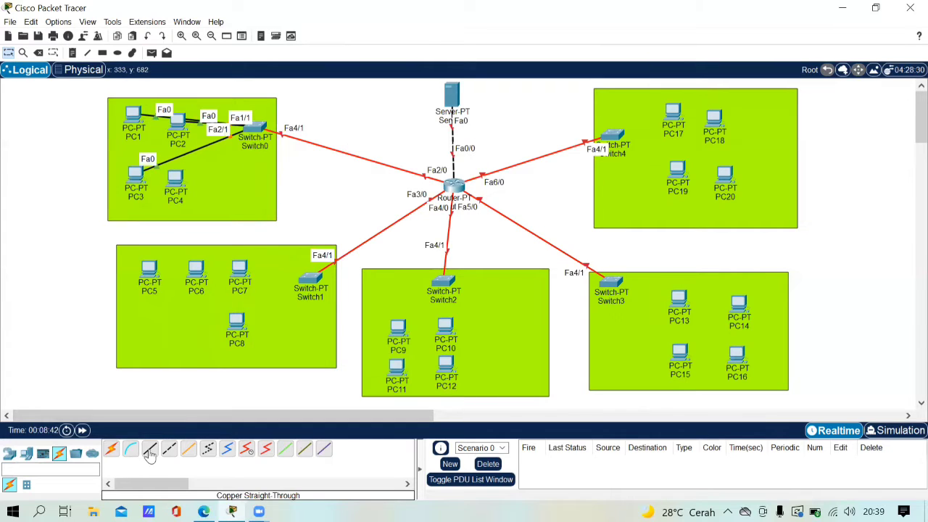
pyautogui.click(177, 196)
pyautogui.click(208, 234)
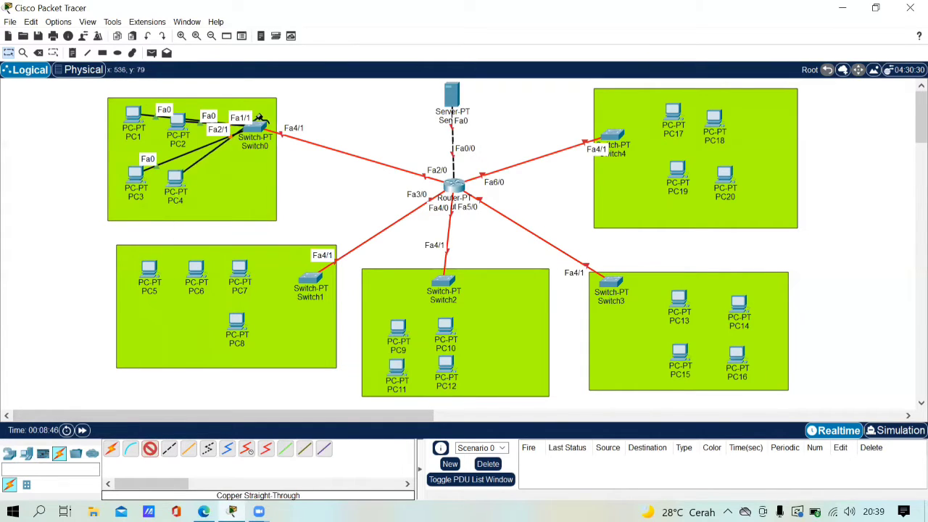
pyautogui.click(257, 125)
pyautogui.click(257, 125)
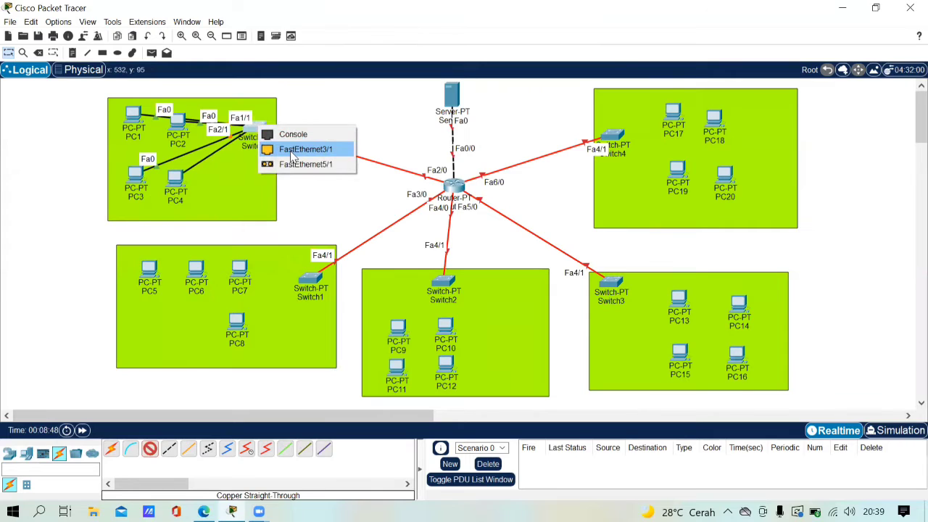
pyautogui.click(293, 155)
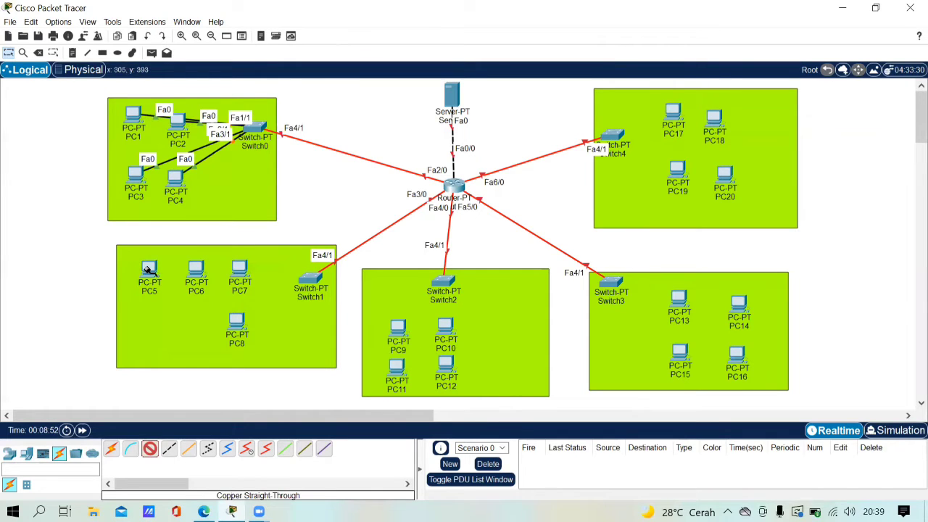
# - Connect FastEthernet0 of PC5 and PC6 to Switch1 FastEthernet0/1 and FastEthernet1/1 respectively, using Copper Straight-Through cables
pyautogui.click(149, 270)
pyautogui.click(192, 323)
pyautogui.click(312, 281)
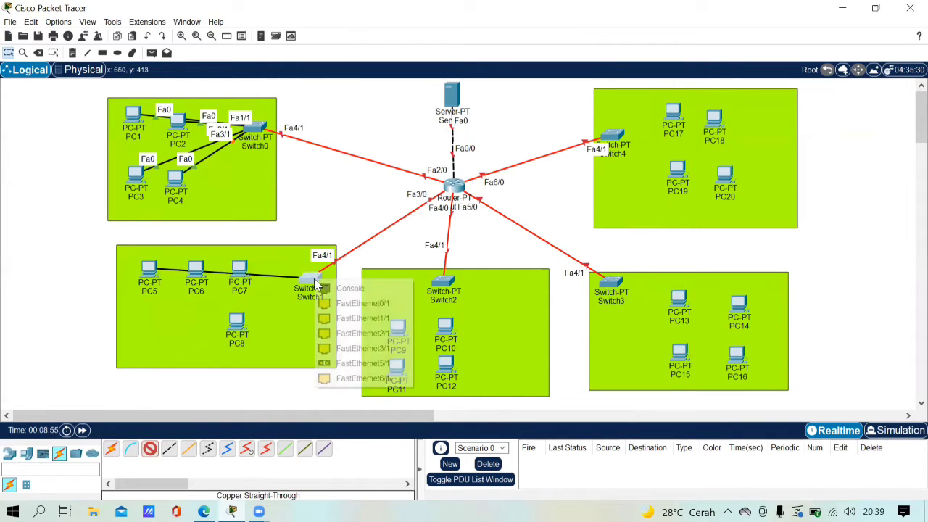
pyautogui.click(342, 307)
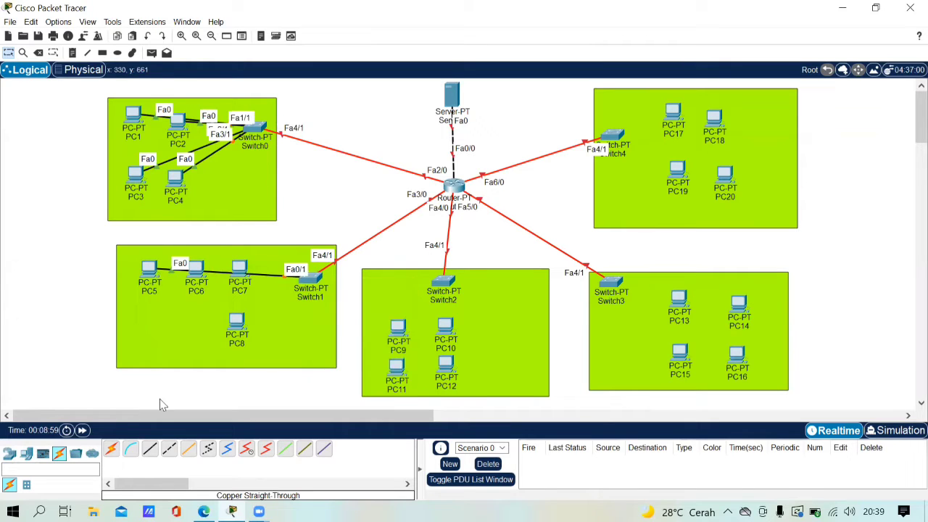
pyautogui.click(151, 453)
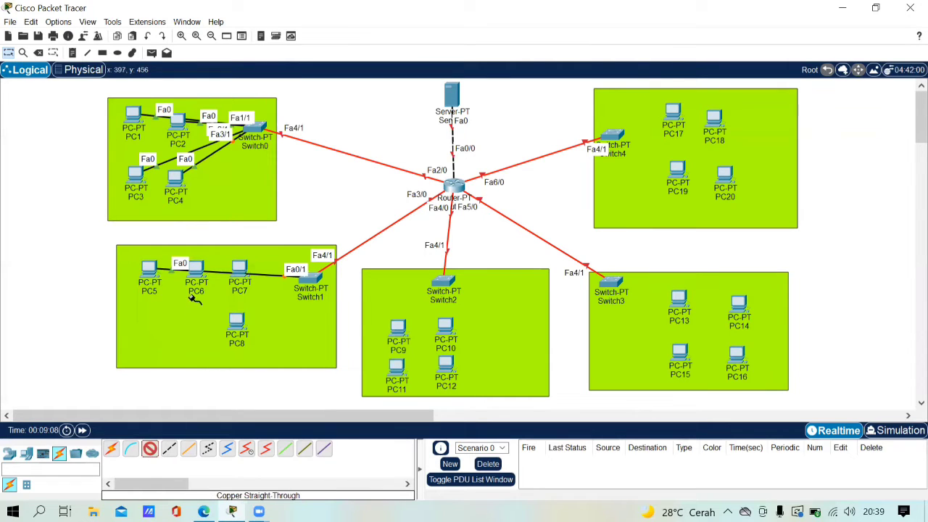
pyautogui.click(197, 275)
pyautogui.click(254, 332)
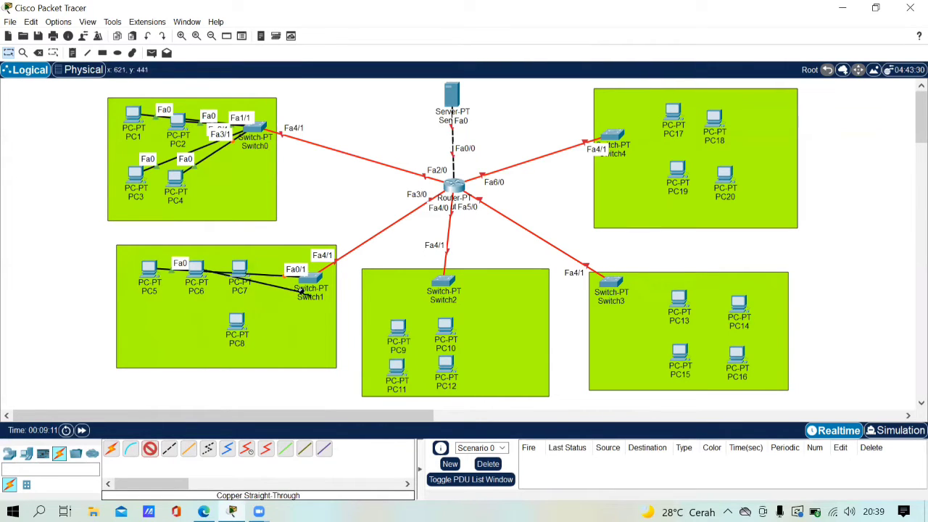
pyautogui.click(307, 280)
pyautogui.click(347, 305)
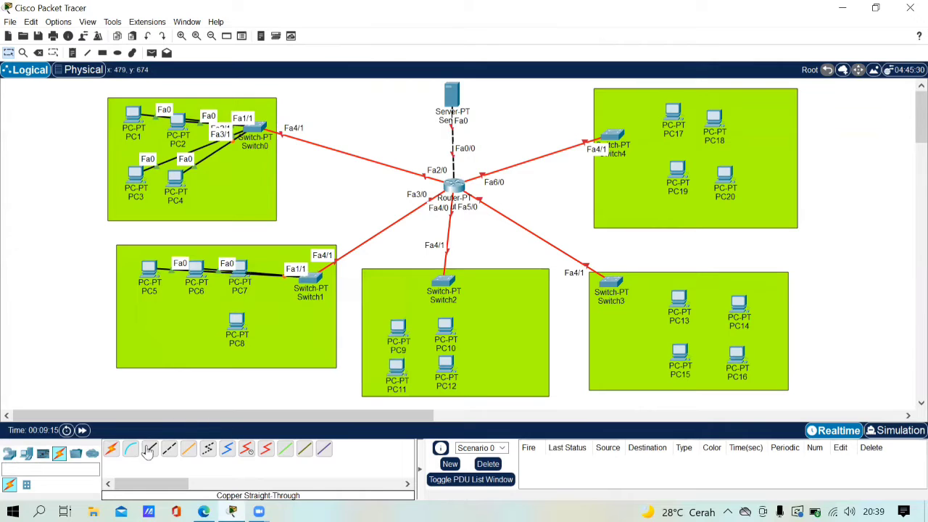
# - Connect FastEthernet0 of PC7 and PC8 to Switch1 FastEthernet2/1 and FastEthernet3/1 respectively, using Copper Straight-Through cables
pyautogui.click(150, 450)
pyautogui.click(237, 275)
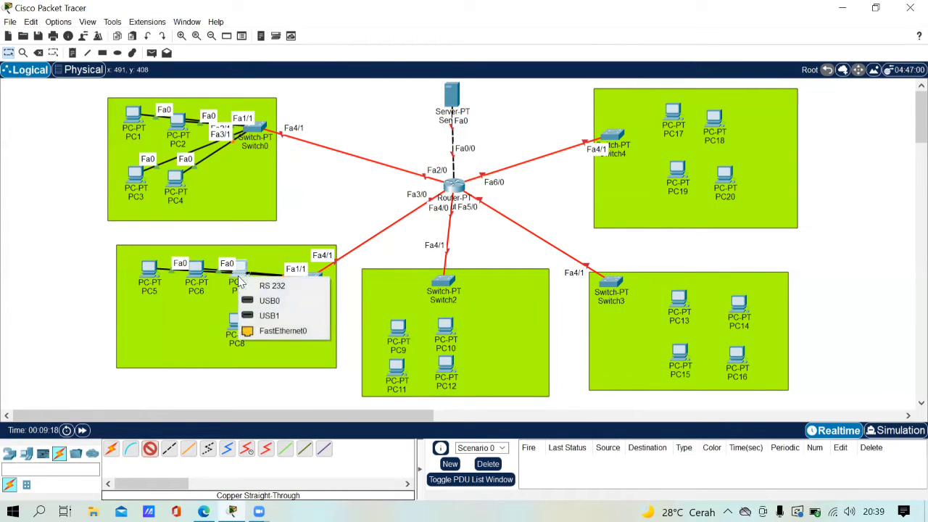
pyautogui.click(274, 329)
pyautogui.click(311, 282)
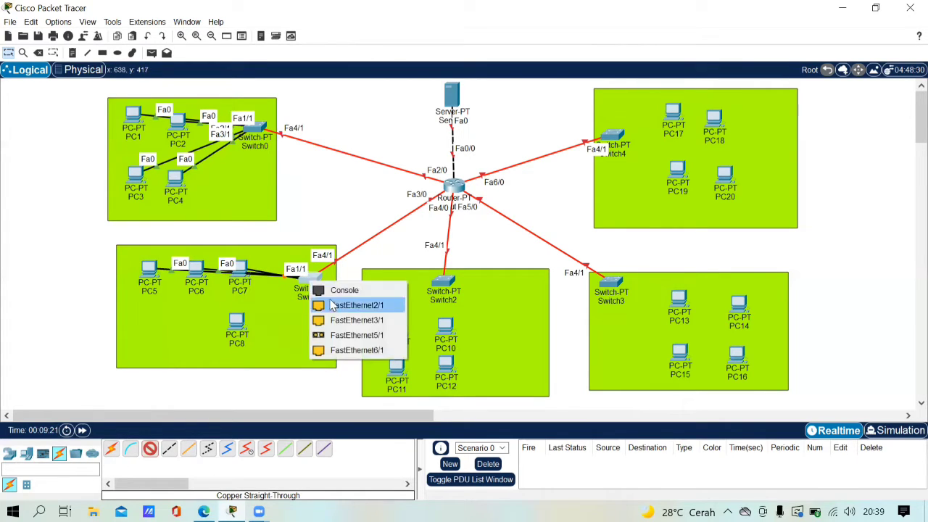
pyautogui.click(333, 306)
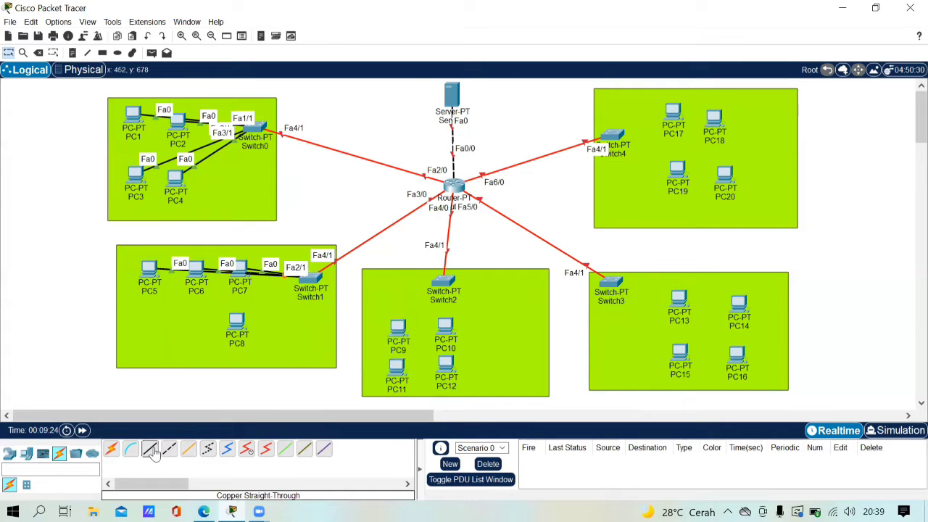
pyautogui.click(238, 326)
pyautogui.click(280, 380)
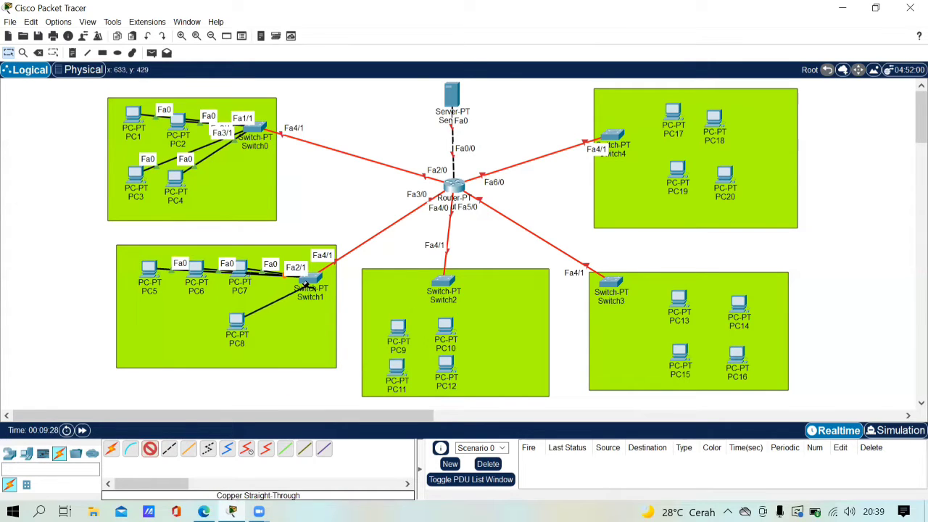
pyautogui.click(310, 286)
pyautogui.click(347, 306)
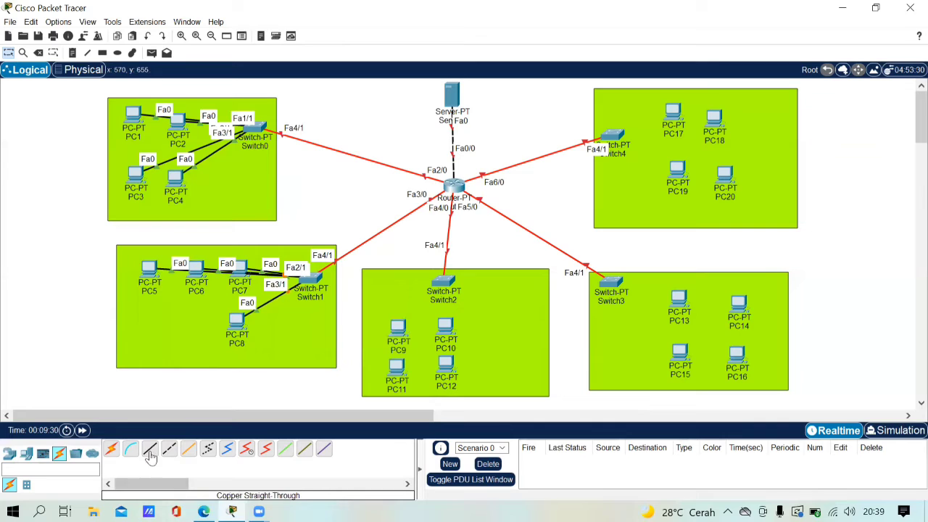
# - Connect PC9 FastEthernet0 to Switch2 FastEthernet0/1 with a Copper Straight-Through cable
pyautogui.click(149, 449)
pyautogui.click(398, 327)
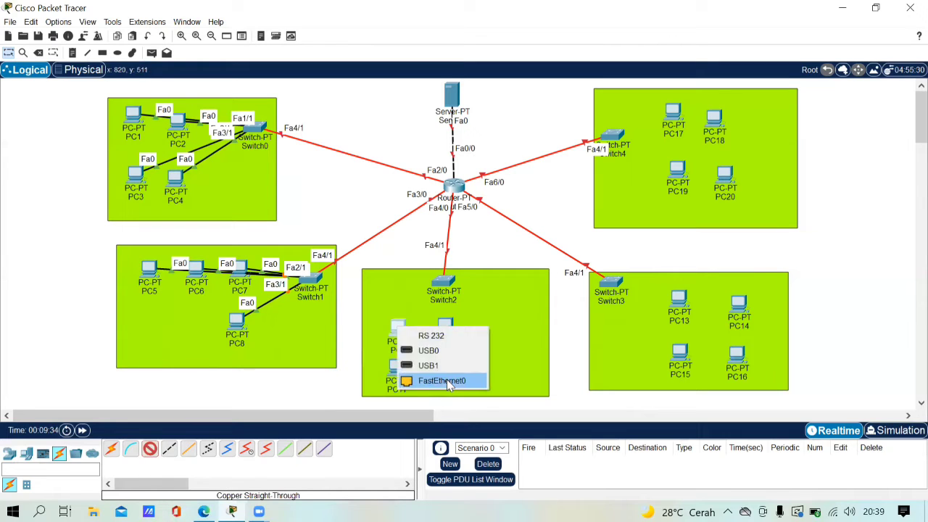
pyautogui.click(447, 380)
pyautogui.click(436, 281)
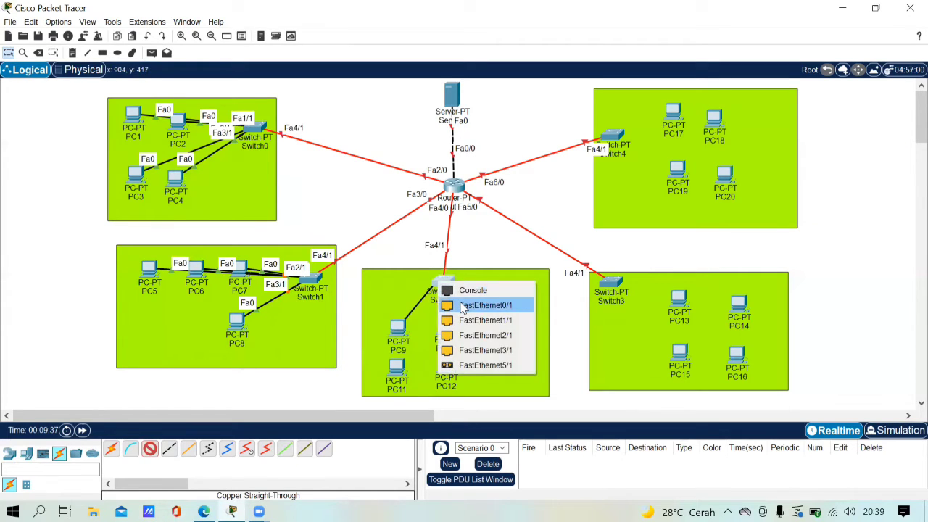
pyautogui.click(464, 306)
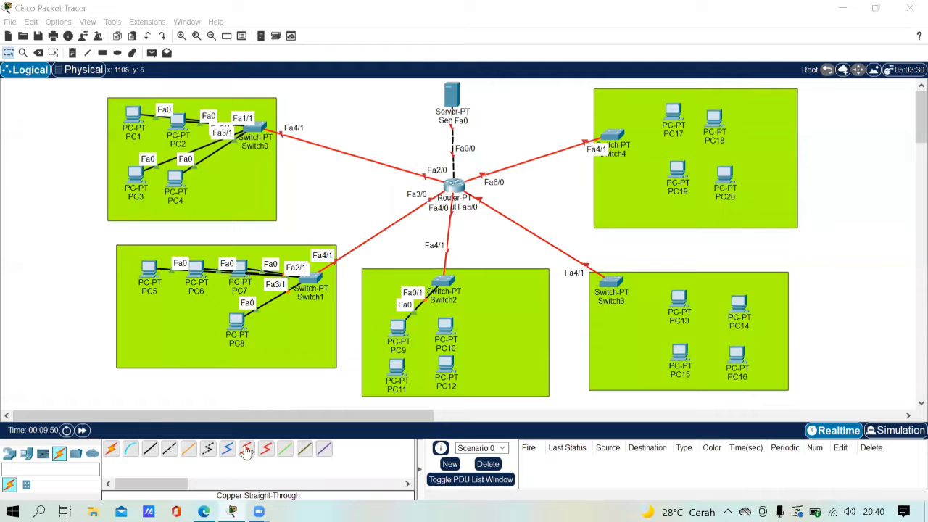
# - Connect PC10 FastEthernet0 to Switch2 FastEthernet1/1 with a Copper Straight-Through cable
pyautogui.click(150, 449)
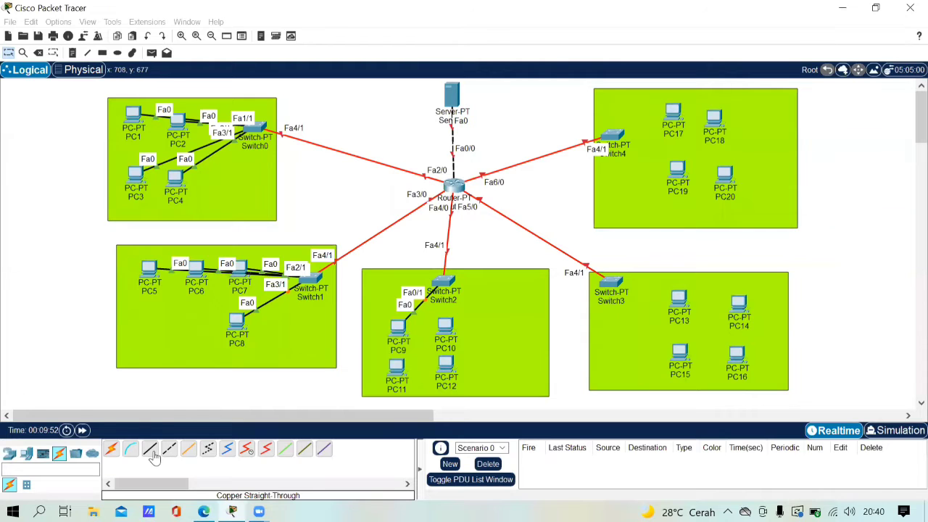
pyautogui.click(446, 327)
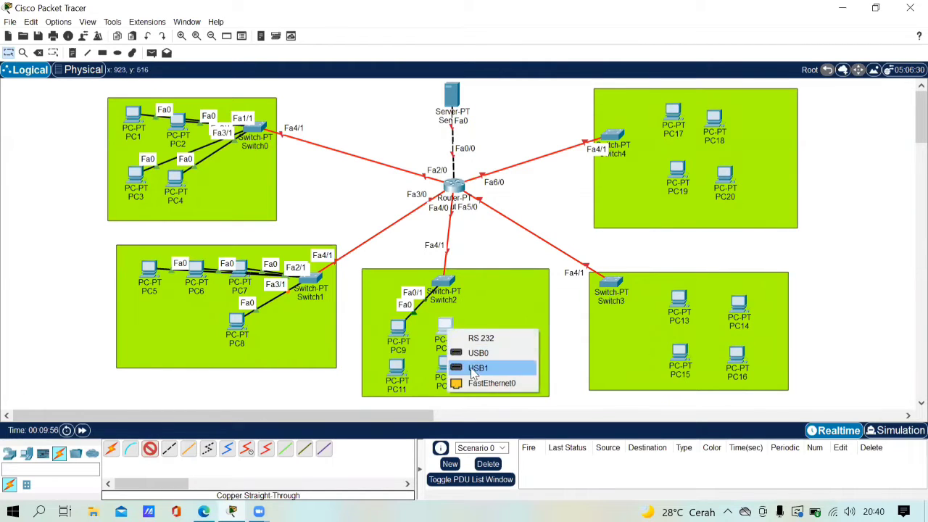
pyautogui.click(484, 383)
pyautogui.click(446, 281)
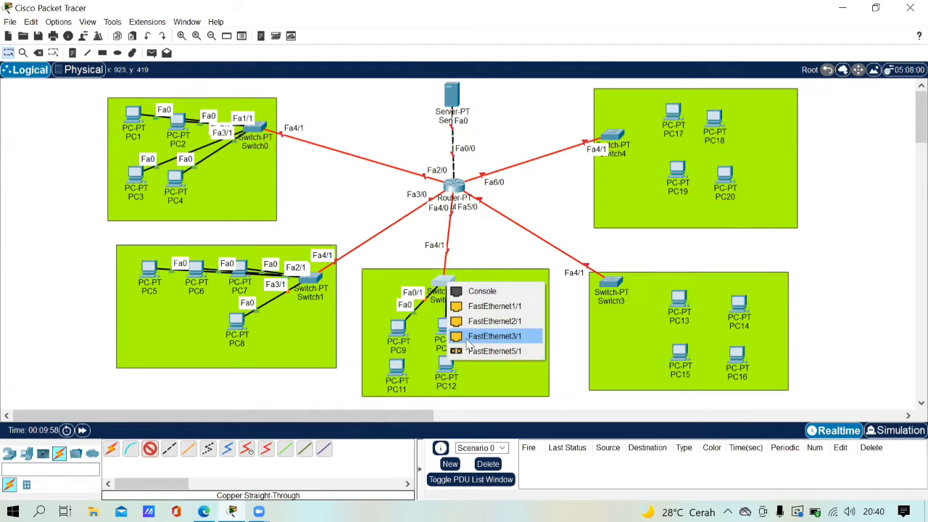
pyautogui.click(482, 319)
# - Connect PC11 FastEthernet0 to Switch2 FastEthernet2/1 with a Copper Straight-Through cable
pyautogui.click(150, 451)
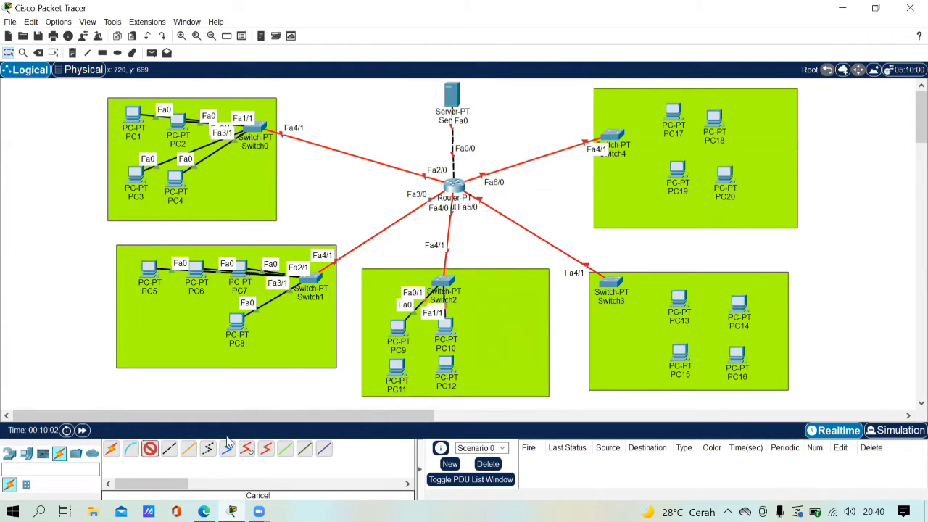
pyautogui.click(397, 366)
pyautogui.click(435, 389)
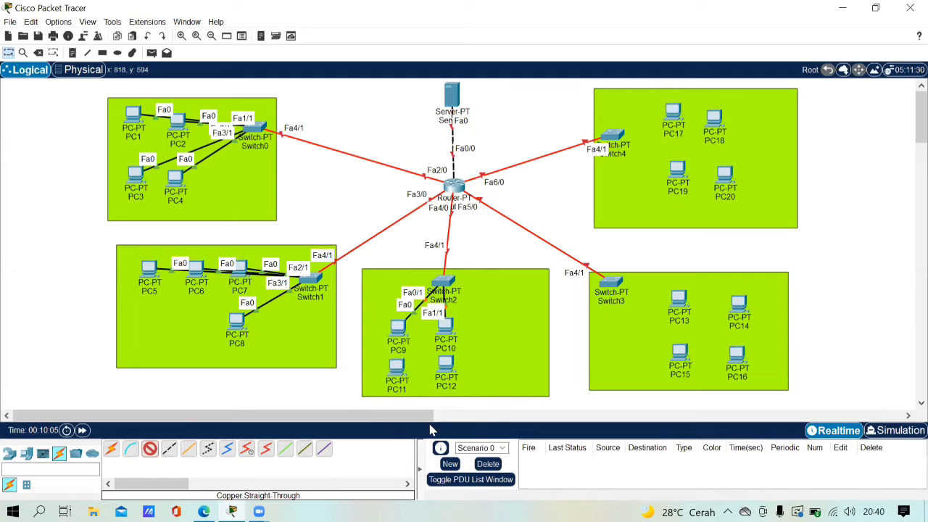
pyautogui.click(450, 288)
pyautogui.click(482, 304)
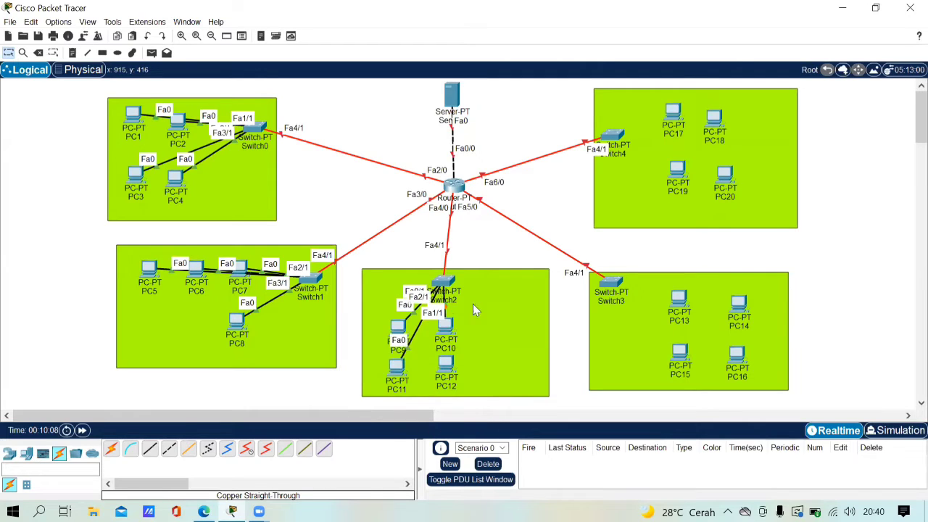
# - Connect PC12 FastEthernet0 to Switch2 FastEthernet3/1 with a Copper Straight-Through cable
pyautogui.click(150, 451)
pyautogui.click(445, 364)
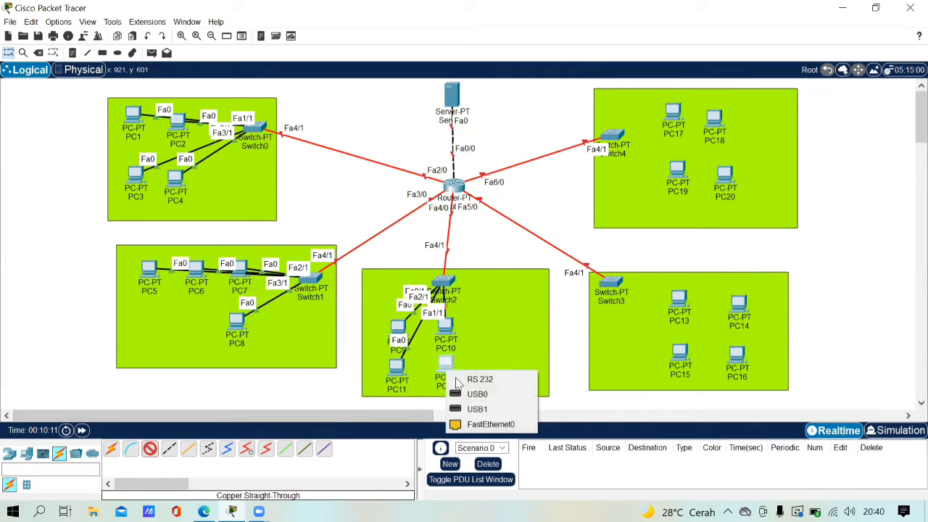
pyautogui.click(482, 425)
pyautogui.click(449, 281)
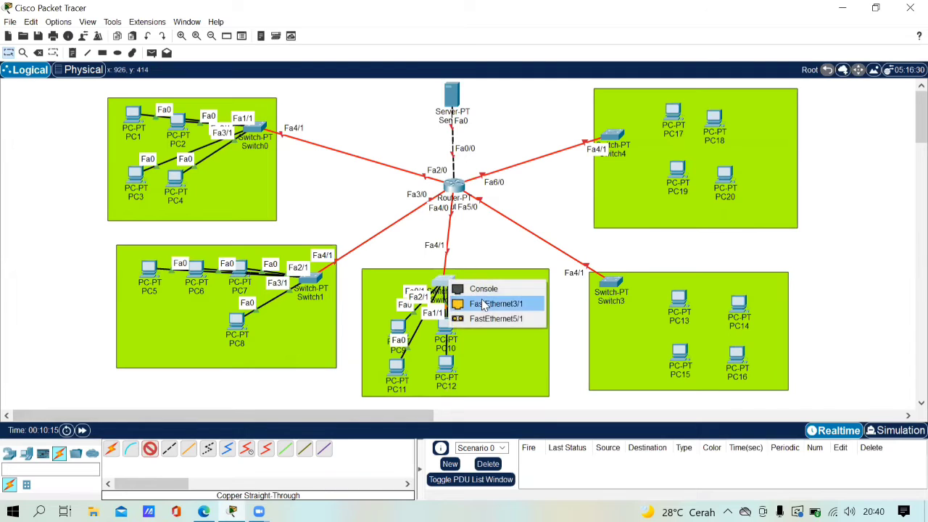
pyautogui.click(482, 304)
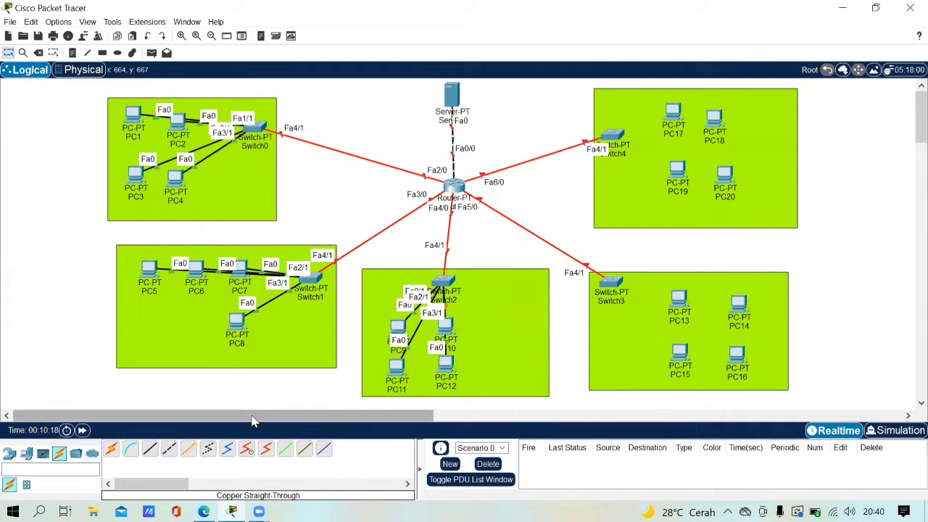
# - Connect PC13 FastEthernet0 to Switch3 FastEthernet0/1 with a Copper Straight-Through cable
pyautogui.click(149, 453)
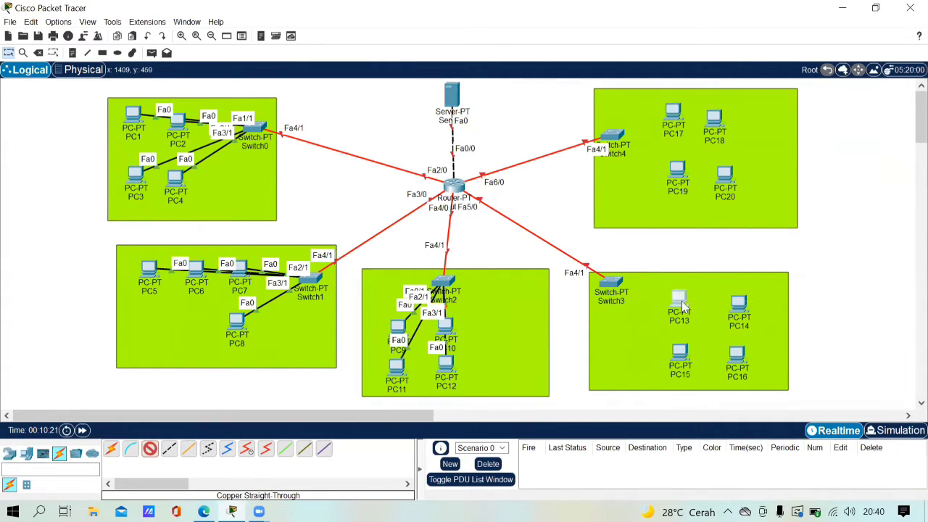
pyautogui.click(679, 297)
pyautogui.click(725, 356)
pyautogui.click(611, 281)
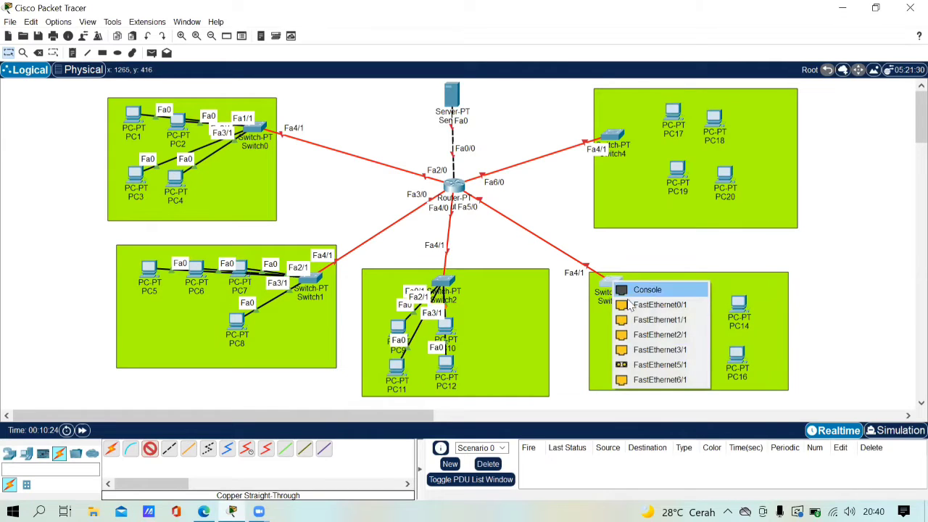
pyautogui.click(638, 303)
# - Connect PC14 FastEthernet0 to Switch3 FastEthernet1/1 with a Copper Straight-Through cable
pyautogui.click(150, 451)
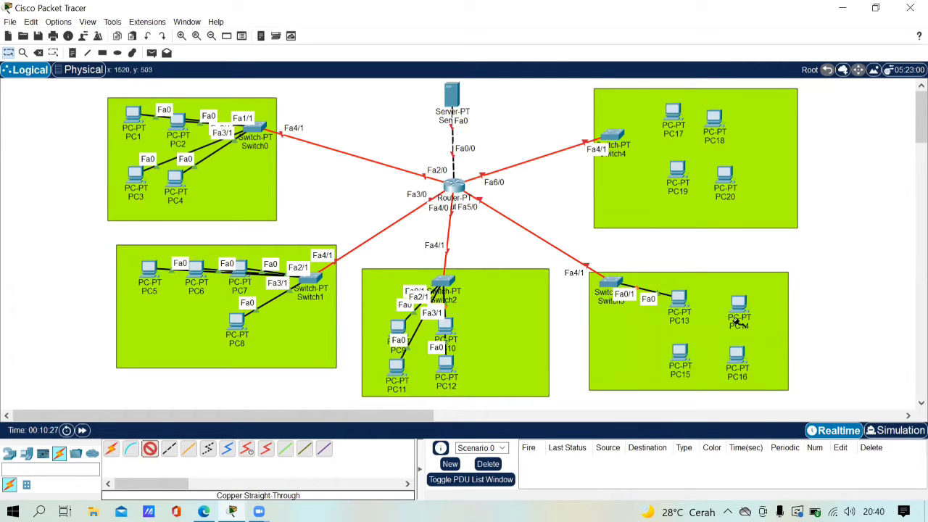
pyautogui.click(738, 304)
pyautogui.click(810, 356)
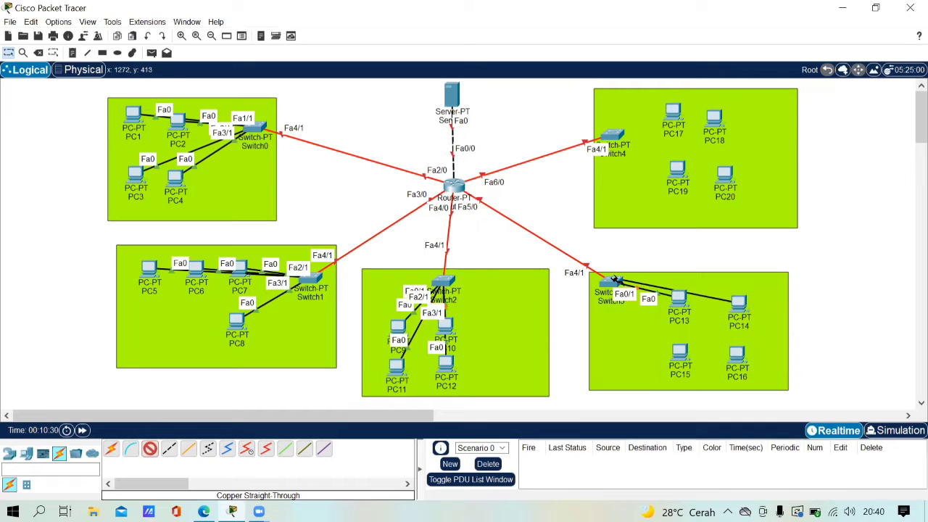
pyautogui.click(611, 282)
pyautogui.click(656, 313)
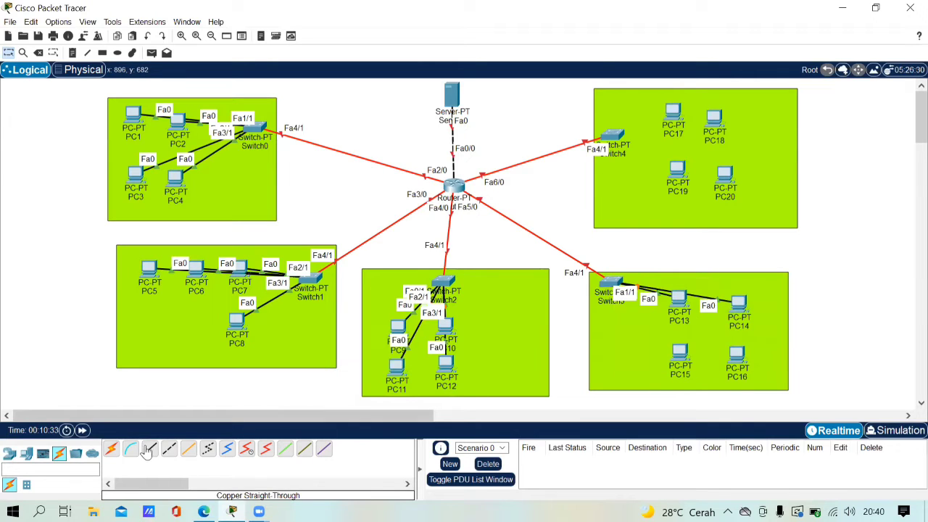
# - Connect PC15 FastEthernet0 to Switch3 FastEthernet2/1 with a Copper Straight-Through cable
pyautogui.click(149, 451)
pyautogui.click(682, 356)
pyautogui.click(714, 410)
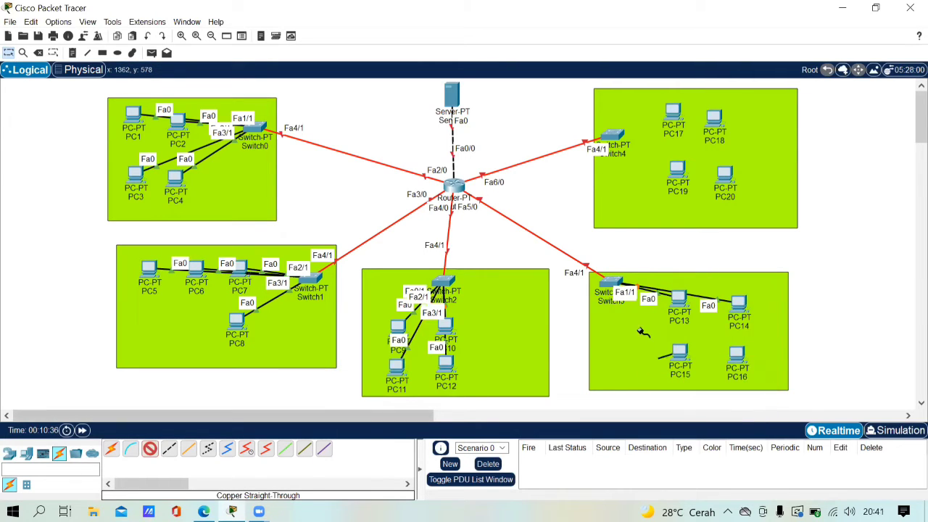
pyautogui.click(612, 282)
pyautogui.click(697, 308)
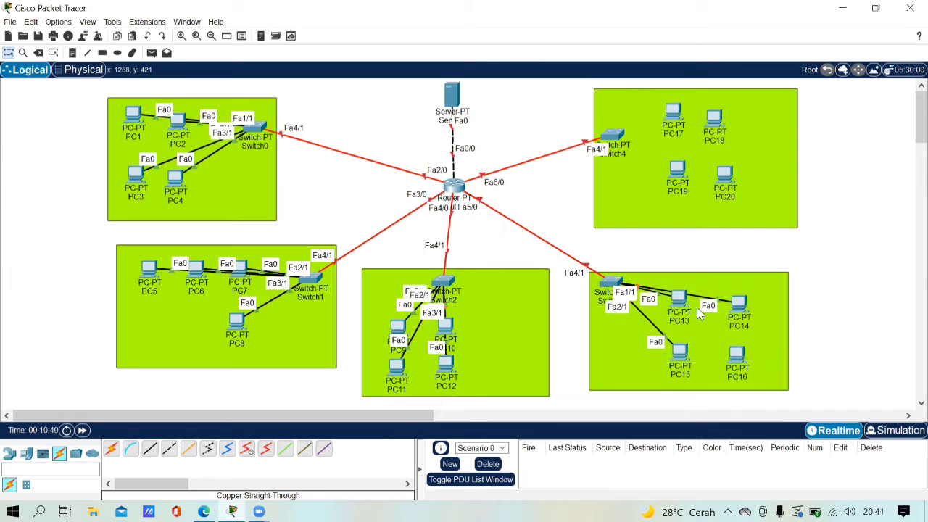
# - Connect PC16 FastEthernet0 to Switch3 FastEthernet3/1 with a Copper Straight-Through cable
pyautogui.click(149, 451)
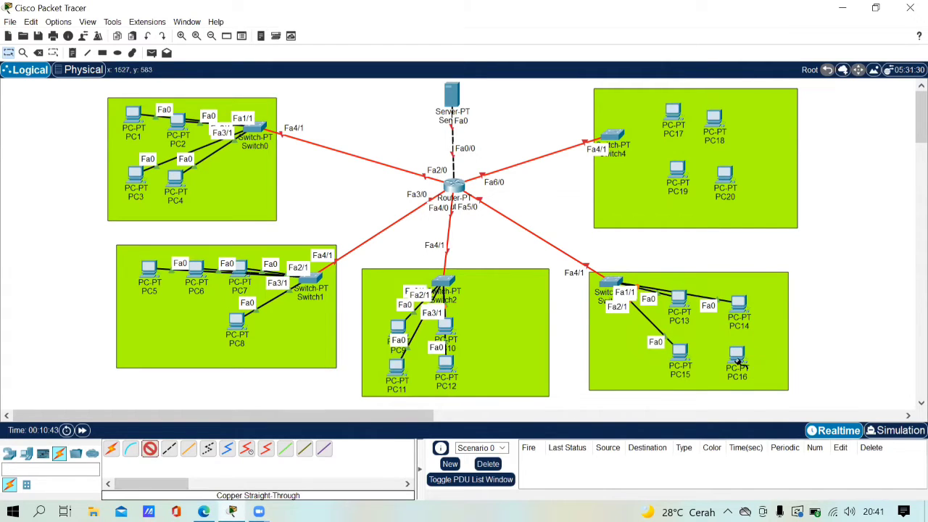
pyautogui.click(737, 356)
pyautogui.click(770, 408)
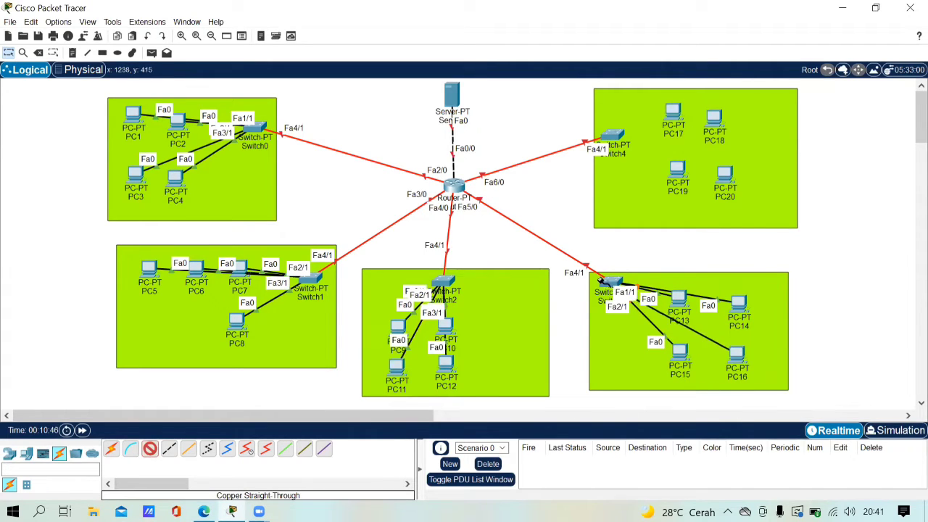
pyautogui.click(613, 283)
pyautogui.click(697, 307)
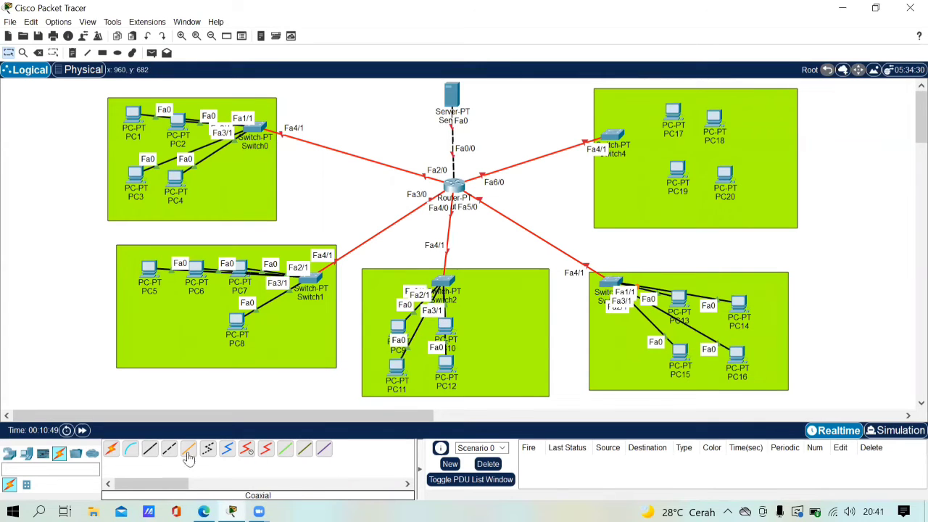
# - Connect PC17 FastEthernet0 to Switch4 FastEthernet0/1 with a Copper Straight-Through cable
pyautogui.click(150, 449)
pyautogui.click(675, 110)
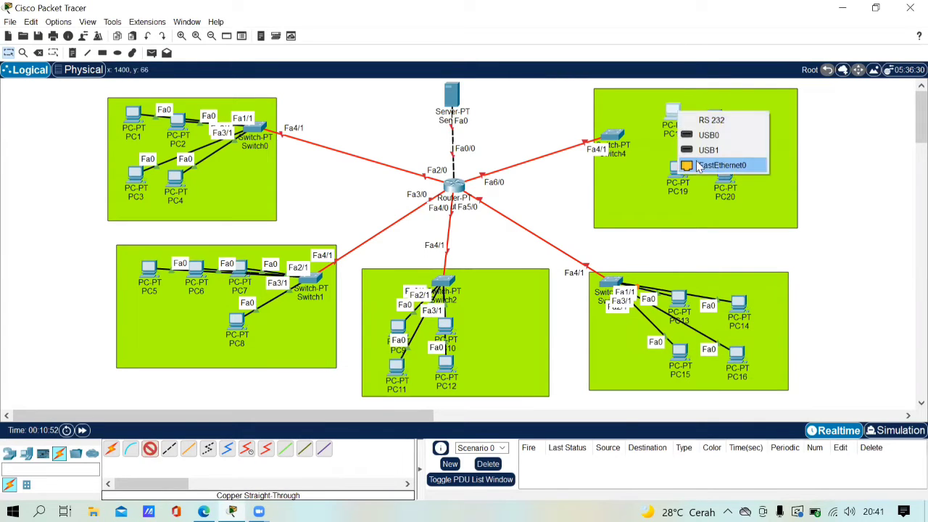
pyautogui.click(701, 165)
pyautogui.click(613, 137)
pyautogui.click(636, 157)
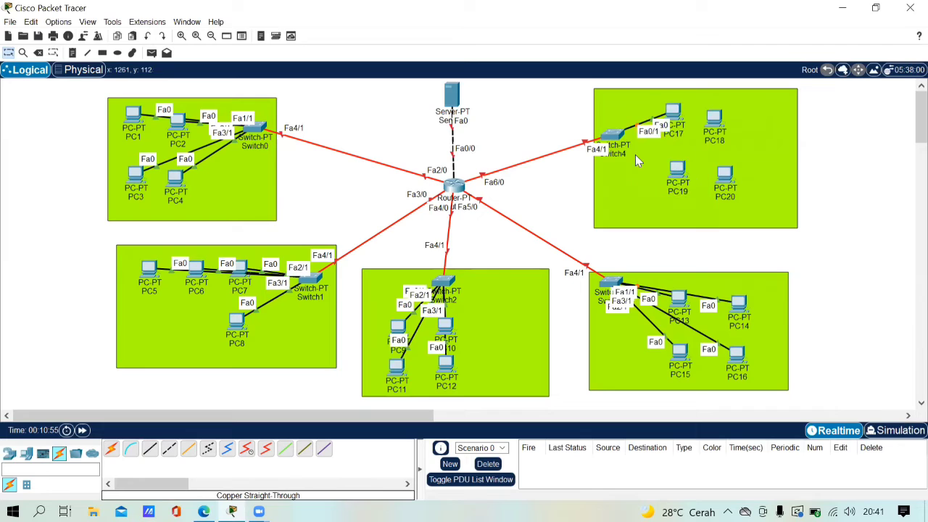
# - Connect PC18 FastEthernet0 to Switch4 FastEthernet1/1 with a Copper Straight-Through cable
pyautogui.click(149, 449)
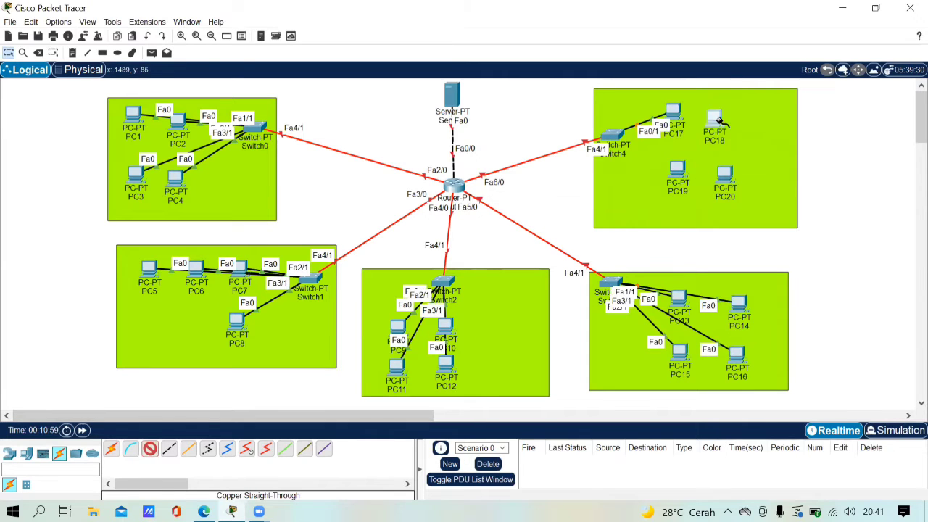
pyautogui.click(714, 118)
pyautogui.click(762, 176)
pyautogui.click(615, 135)
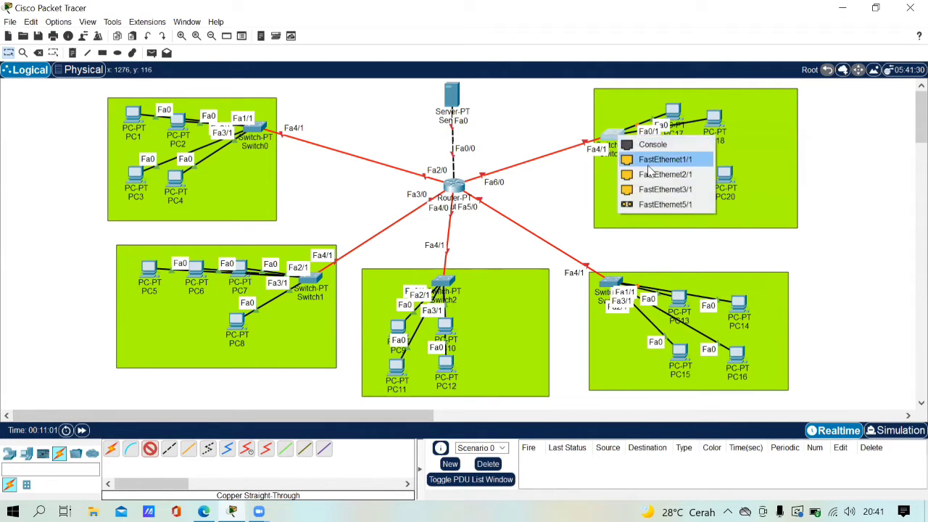
pyautogui.click(656, 160)
# - Connect PC19 FastEthernet0 to Switch4 FastEthernet2/1 with a Copper Straight-Through cable
pyautogui.click(149, 449)
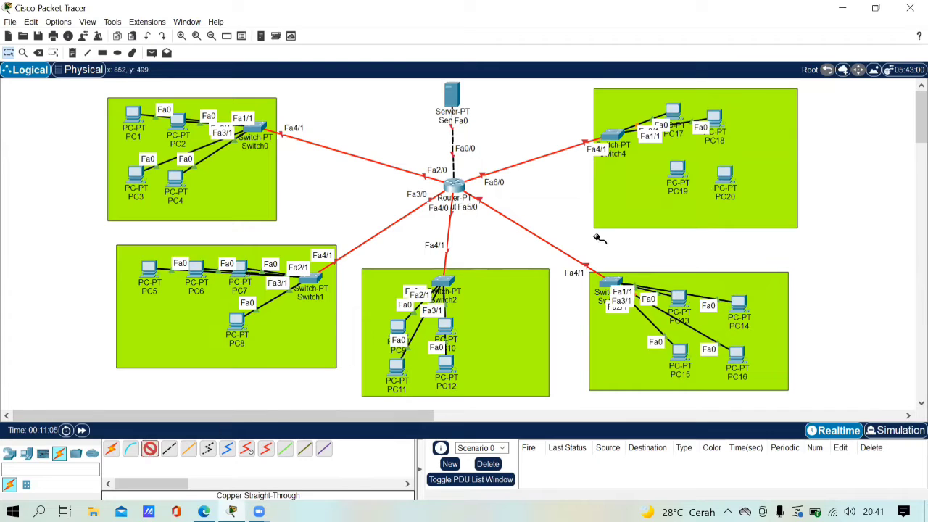
pyautogui.click(679, 172)
pyautogui.click(736, 222)
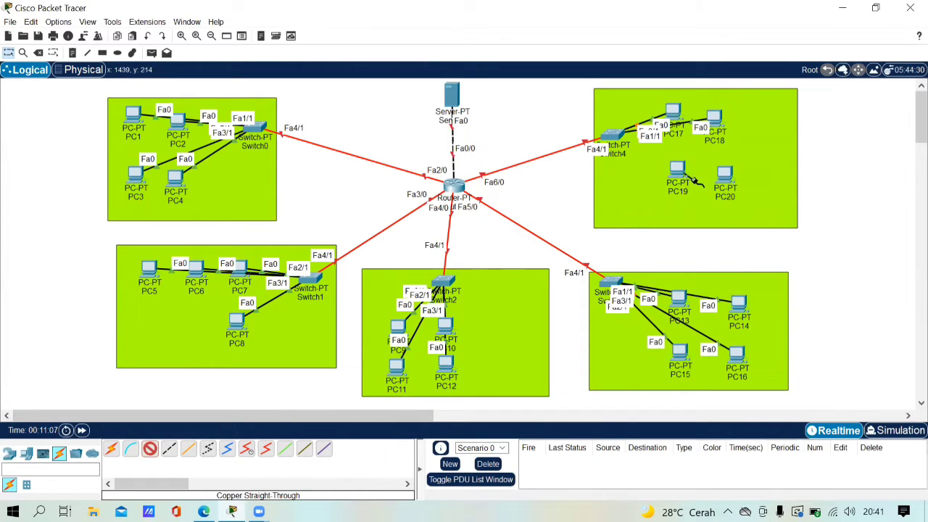
pyautogui.click(615, 135)
pyautogui.click(641, 158)
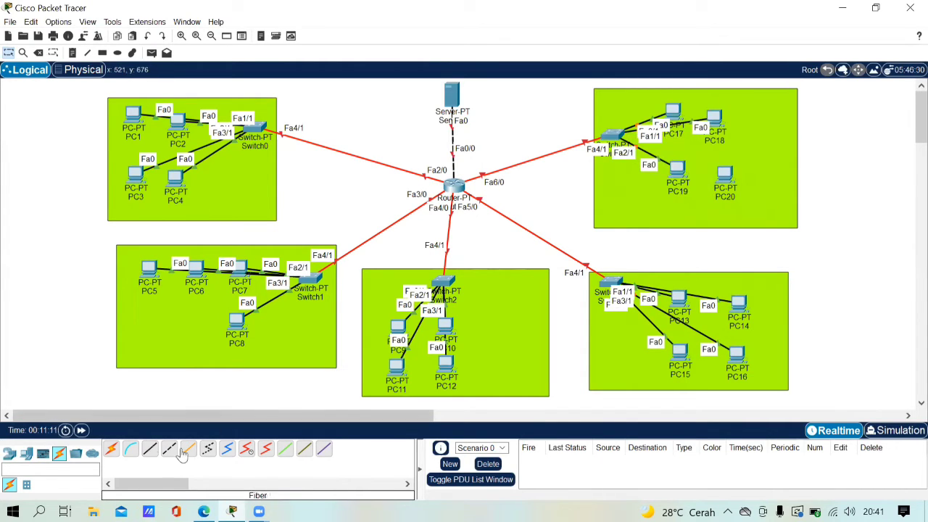
# - Connect PC20 FastEthernet0 to Switch4 FastEthernet3/1 with a Copper Straight-Through cable
pyautogui.click(149, 449)
pyautogui.click(724, 174)
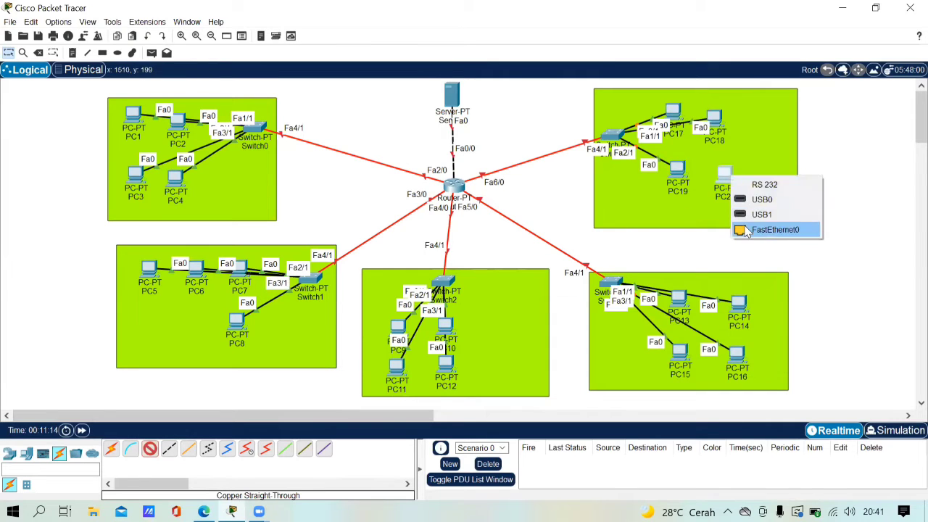
pyautogui.click(769, 227)
pyautogui.click(615, 135)
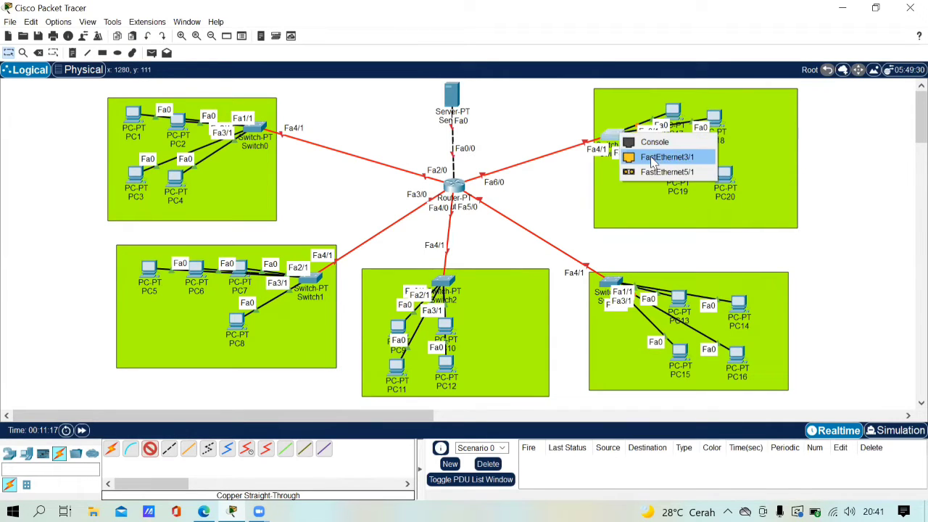
pyautogui.click(653, 155)
# - Fan out the PCs around Switch4, with PC17 above PC18 on the far side and PC19 and PC20 below
pyautogui.moveTo(673, 165); pyautogui.dragTo(661, 183)
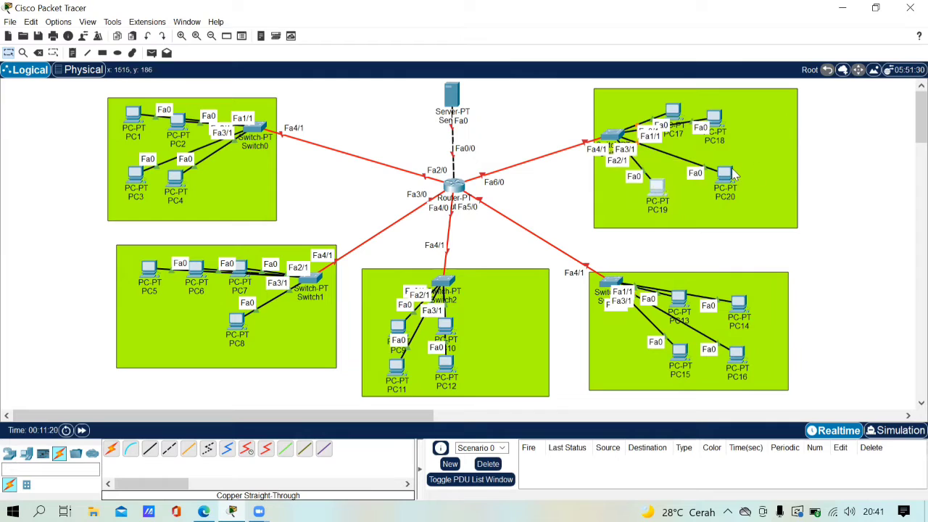
pyautogui.moveTo(733, 173); pyautogui.dragTo(705, 182)
pyautogui.doubleClick(725, 180)
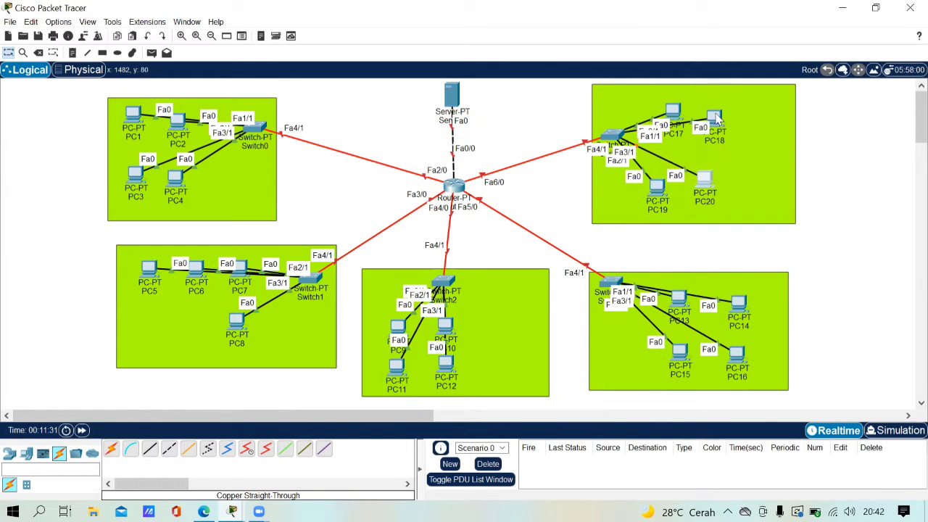
pyautogui.moveTo(717, 122); pyautogui.dragTo(716, 151)
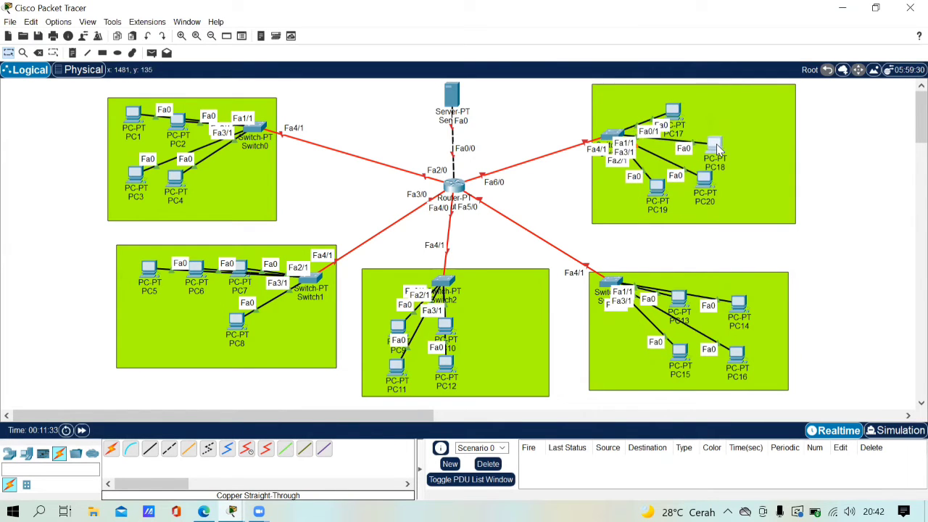
pyautogui.moveTo(675, 112); pyautogui.dragTo(722, 107)
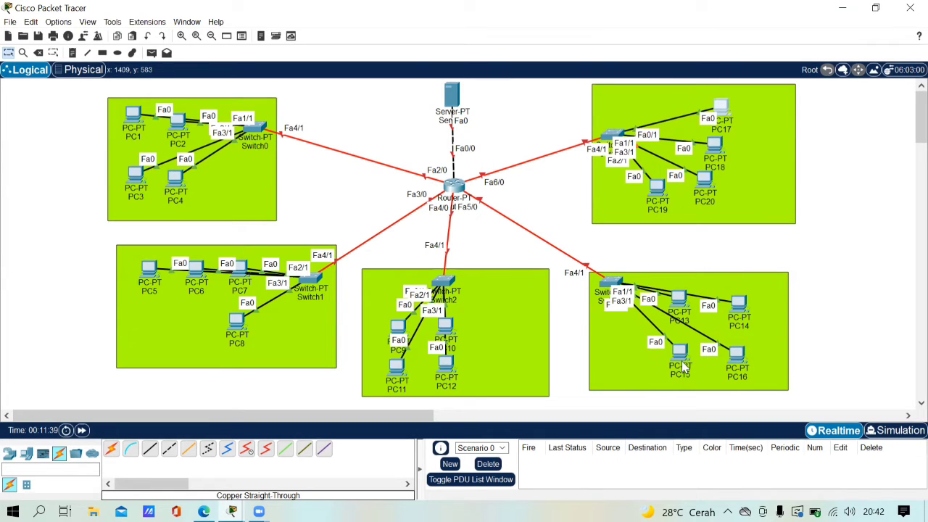
# - Arrange the PCs in a row below Switch3 in the order PC15, PC16, PC13, PC14
pyautogui.moveTo(680, 353); pyautogui.dragTo(622, 363)
pyautogui.moveTo(736, 359); pyautogui.dragTo(651, 360)
pyautogui.moveTo(682, 303); pyautogui.dragTo(667, 319)
pyautogui.moveTo(738, 305); pyautogui.dragTo(748, 353)
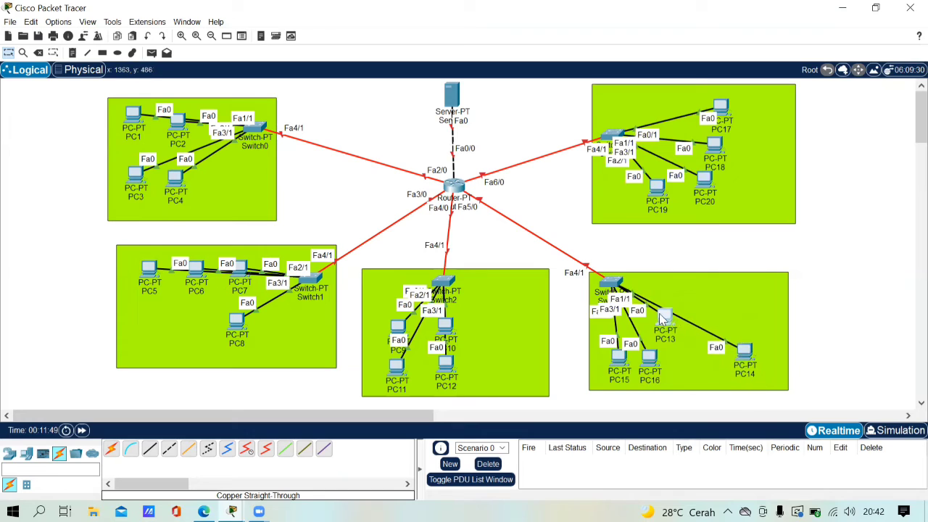
pyautogui.moveTo(673, 325); pyautogui.dragTo(692, 353)
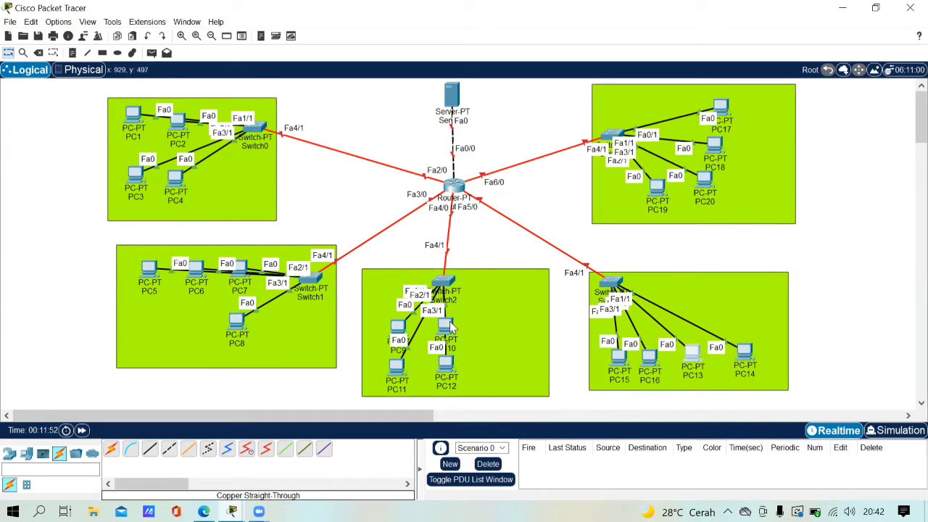
# - Spread the PCs below Switch2 by moving PC10 and PC12 farther right and PC9 slightly up
pyautogui.moveTo(446, 327); pyautogui.dragTo(487, 319)
pyautogui.moveTo(399, 328); pyautogui.dragTo(398, 320)
pyautogui.moveTo(444, 365); pyautogui.dragTo(468, 364)
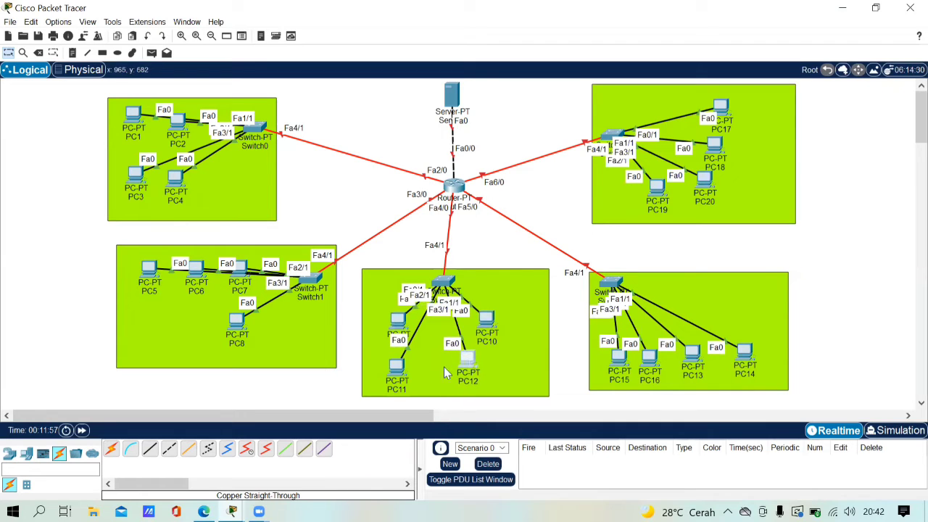
# - Move PC11 inward below Switch2 and spread PC5, PC6 and PC8 apart around Switch1
pyautogui.moveTo(396, 374); pyautogui.dragTo(417, 363)
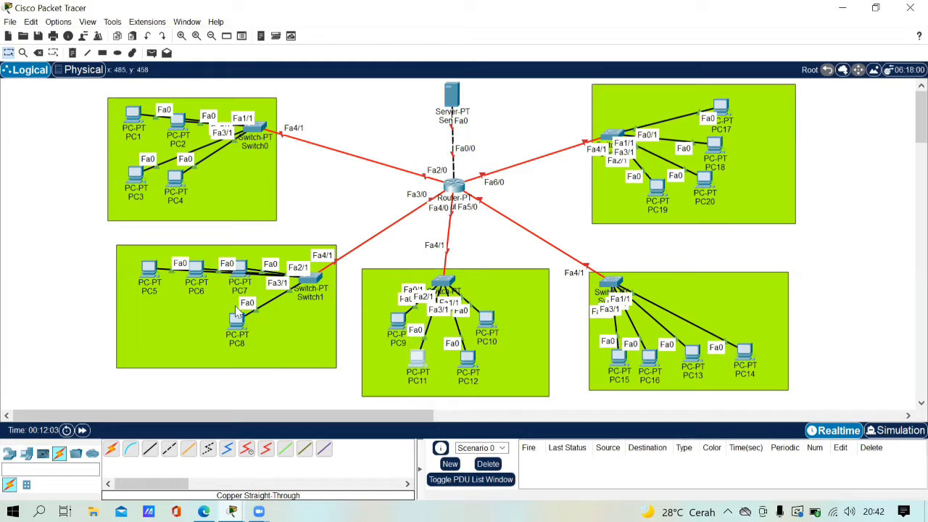
pyautogui.moveTo(237, 320); pyautogui.dragTo(222, 310)
pyautogui.moveTo(148, 267); pyautogui.dragTo(139, 288)
pyautogui.moveTo(207, 272); pyautogui.dragTo(242, 263)
# - Fan out PC1, PC2, PC3 and PC4 around Switch0, with PC2 below PC1 and PC3 beside PC4
pyautogui.moveTo(135, 122); pyautogui.dragTo(145, 118)
pyautogui.moveTo(175, 178); pyautogui.dragTo(212, 188)
pyautogui.moveTo(134, 175); pyautogui.dragTo(175, 187)
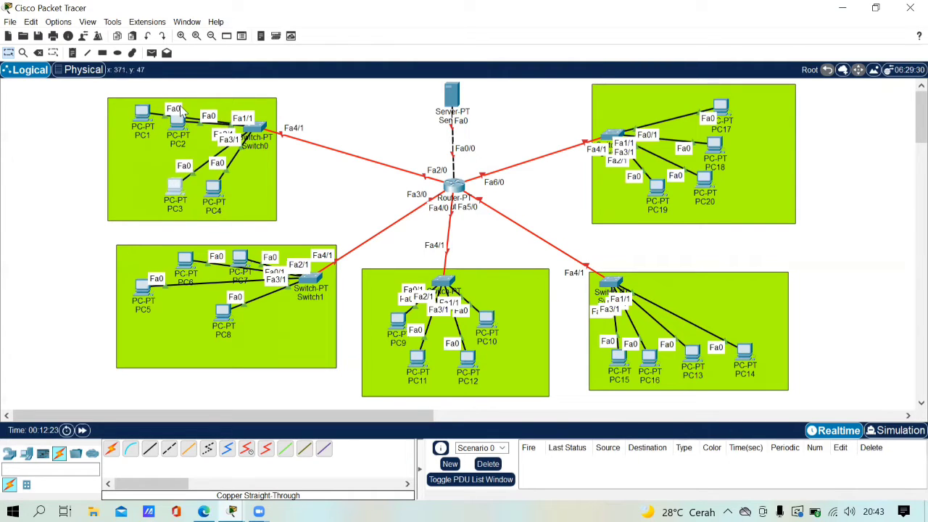
pyautogui.moveTo(179, 121); pyautogui.dragTo(154, 157)
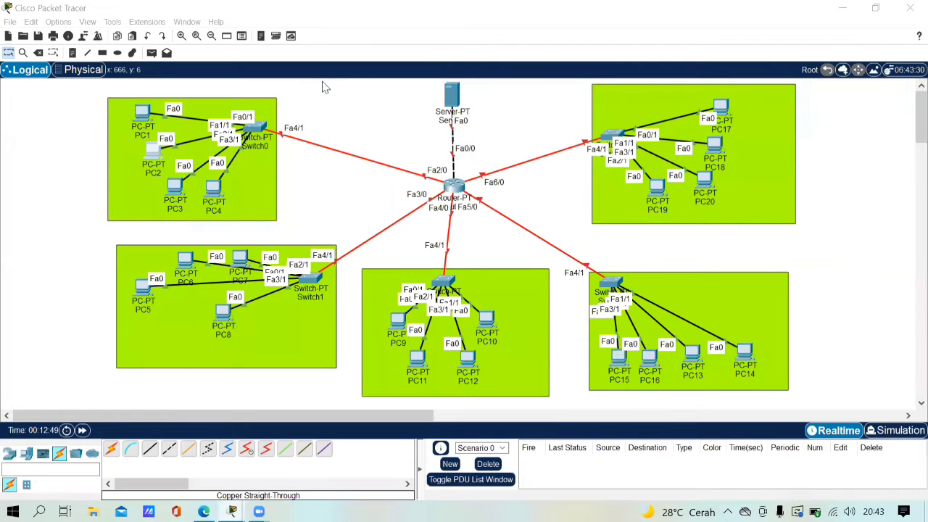
# - Add the text label "Gedung Lantai 1" at the upper edge of the Switch0 area
pyautogui.click(73, 52)
pyautogui.click(194, 104)
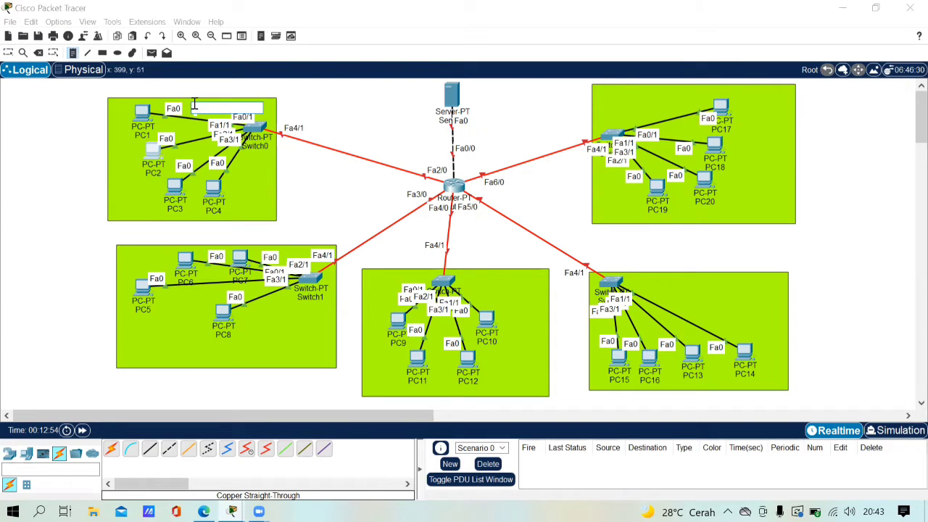
pyautogui.write('Gedung L')
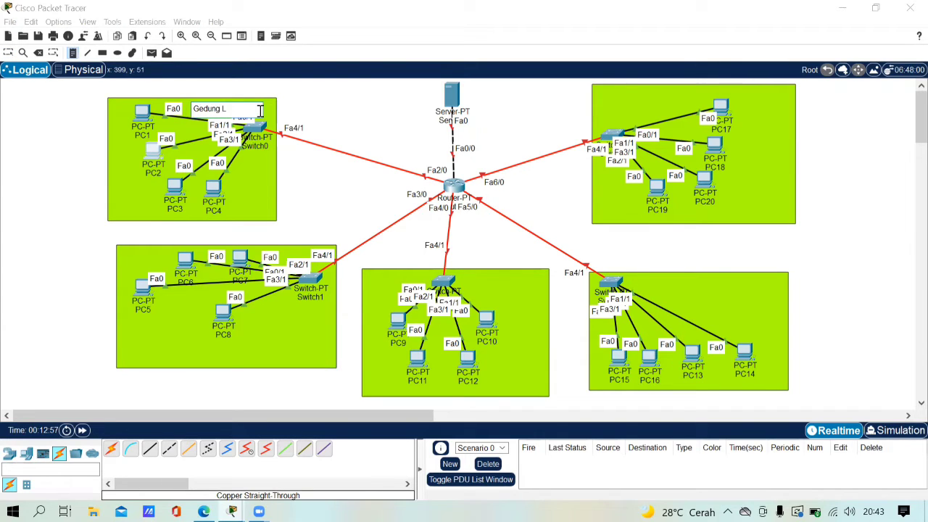
pyautogui.write('antai 1')
pyautogui.press('Return')
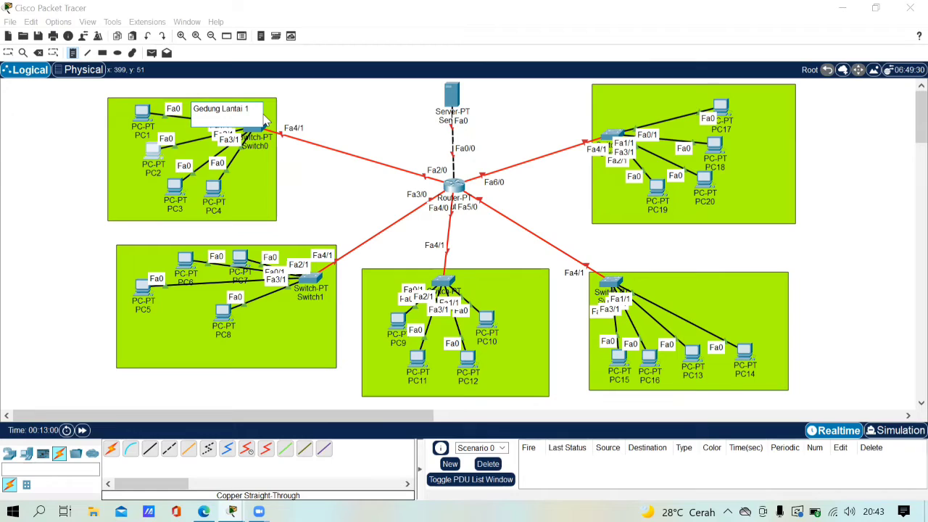
pyautogui.press('BackSpace')
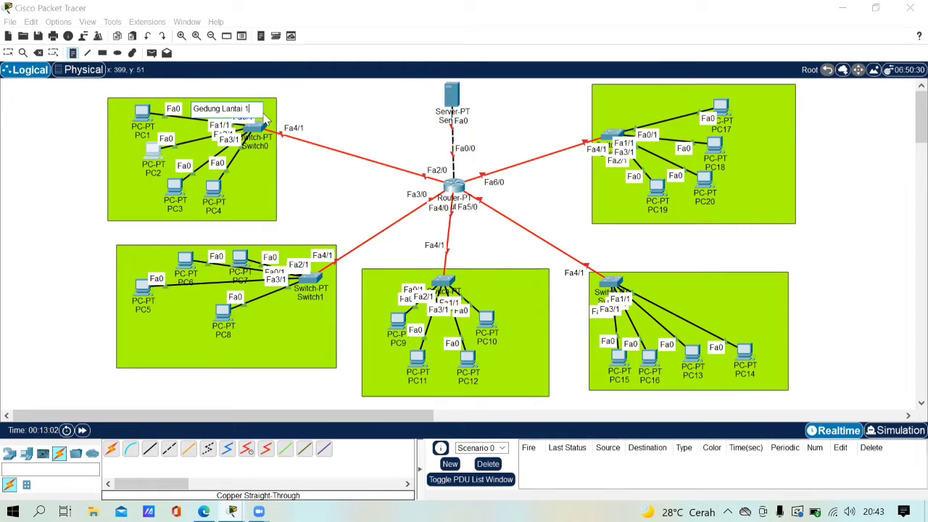
# - Label the Switch1 area "Gedung Lantai 2" and the Switch2 area "Gedung Lantai 3"
pyautogui.click(265, 361)
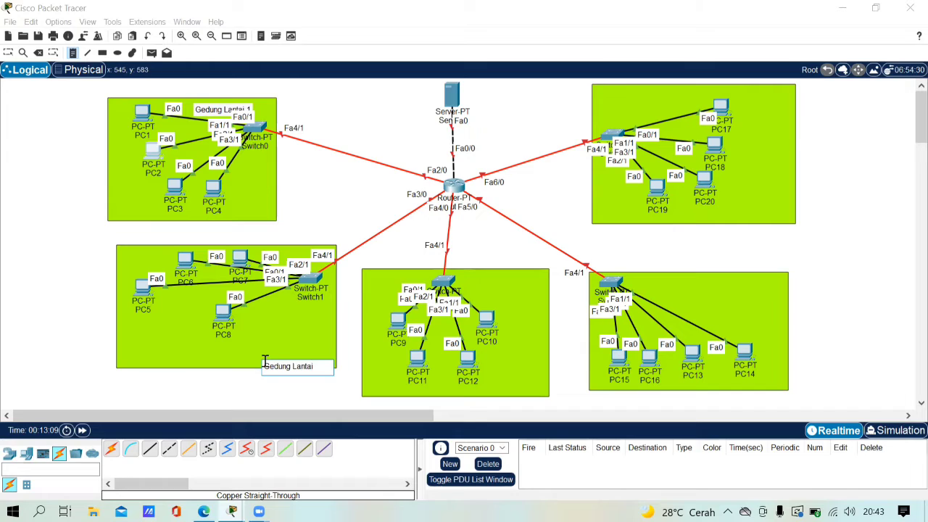
pyautogui.click(472, 278)
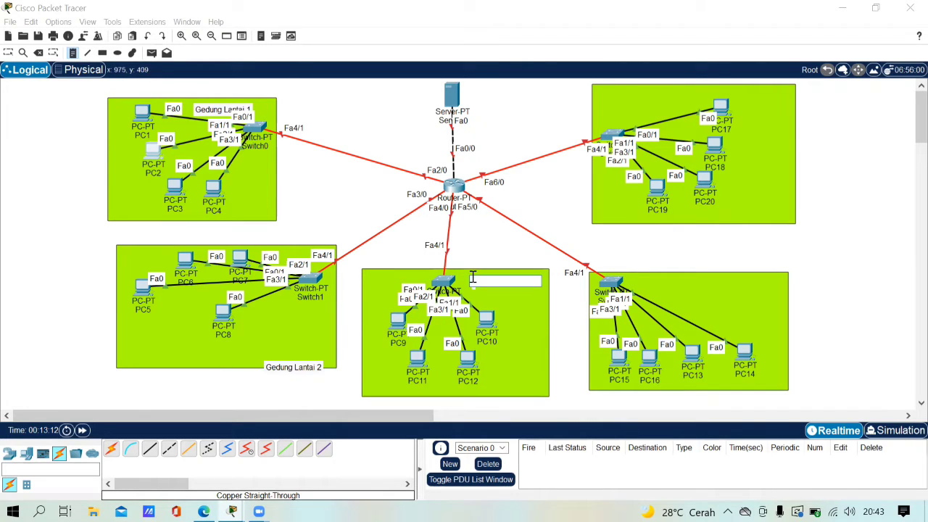
pyautogui.write('Gedung Lan')
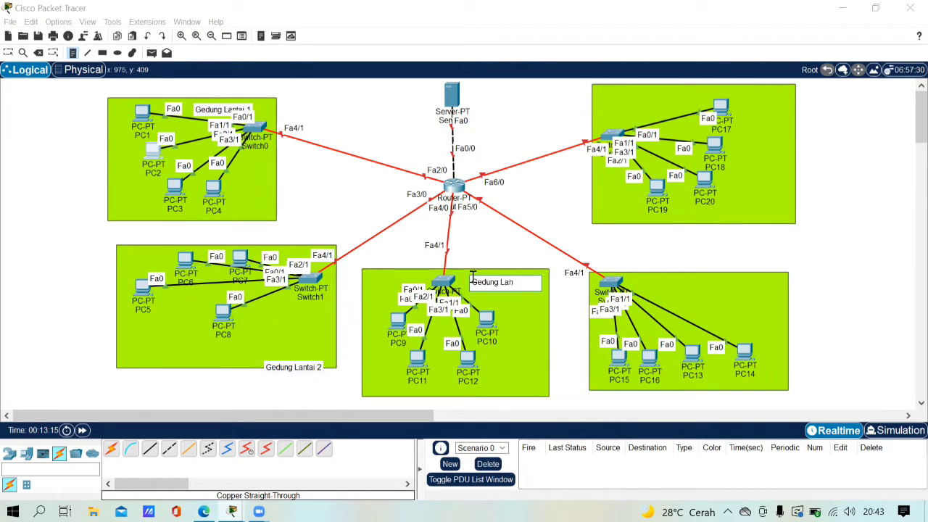
pyautogui.write('tai 3')
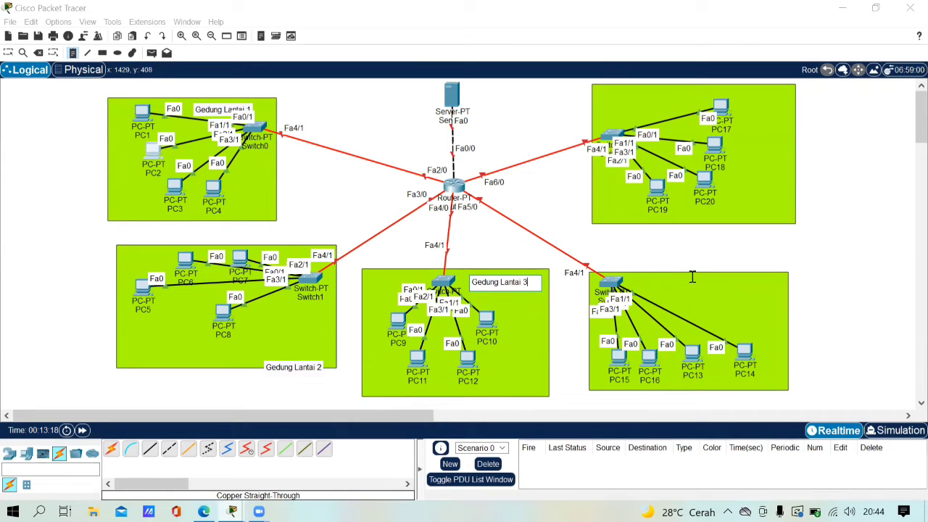
# - Label the Switch3 area "Gedung Lantai 4" and the Switch4 area "Gedung Lantai 5"
pyautogui.click(693, 279)
pyautogui.write('Gedung')
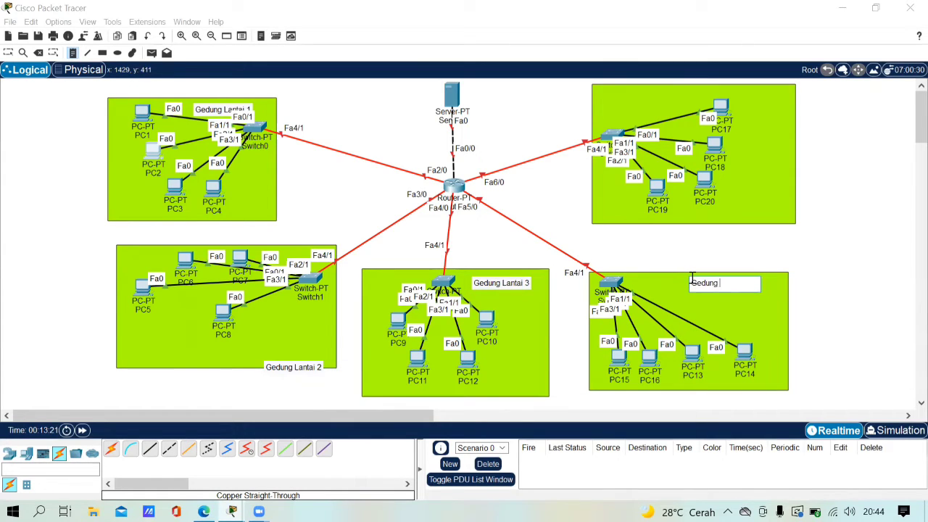
pyautogui.write(' Lantai 4')
pyautogui.click(608, 92)
pyautogui.write('Ge')
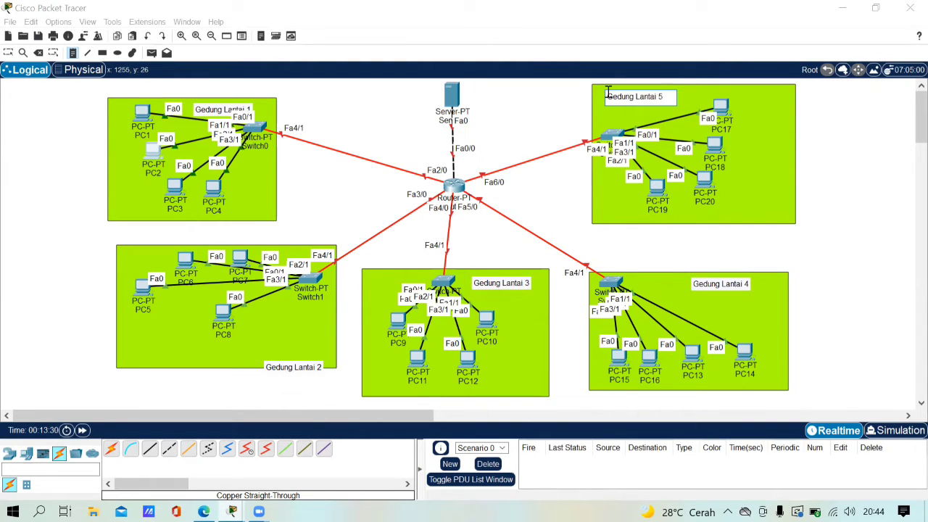
pyautogui.click(9, 53)
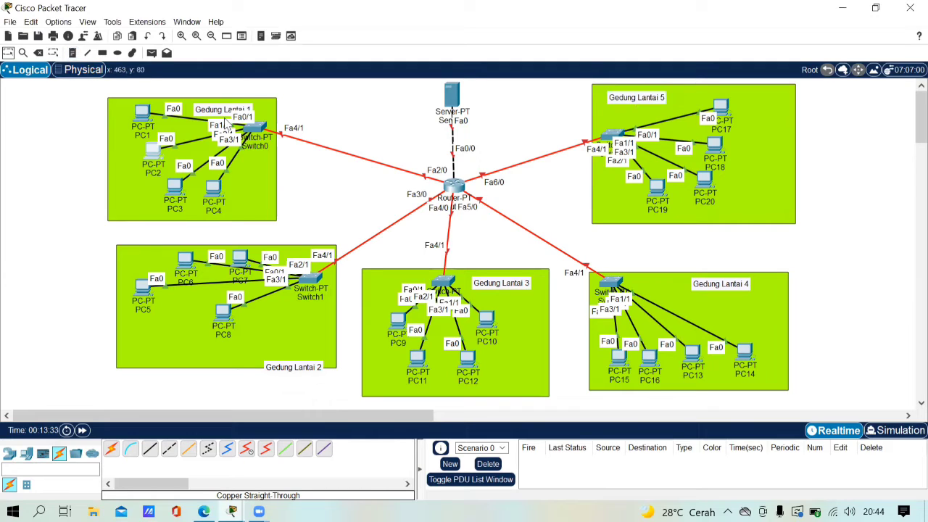
# - Reposition the five "Gedung Lantai" labels inside their areas, with Gedung Lantai 2 in the lower-left corner of its area
pyautogui.moveTo(215, 112); pyautogui.dragTo(241, 107)
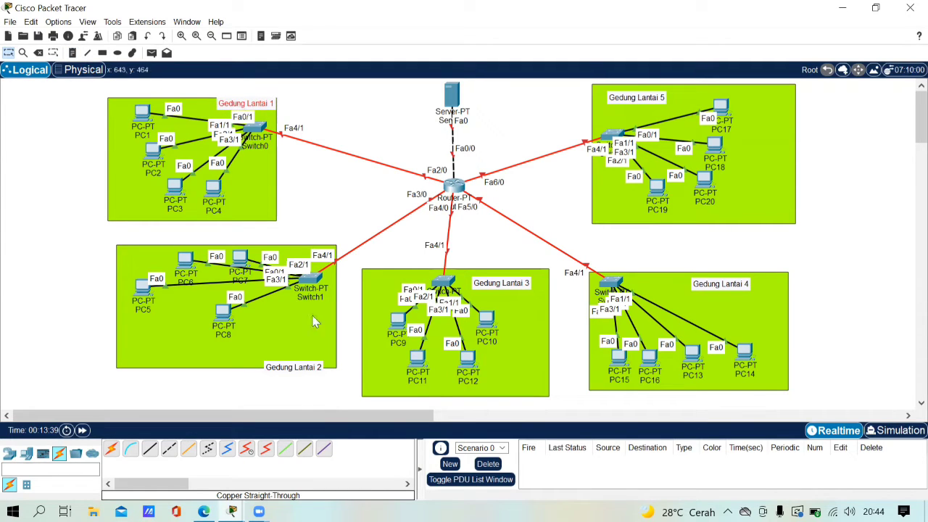
pyautogui.moveTo(309, 373); pyautogui.dragTo(164, 366)
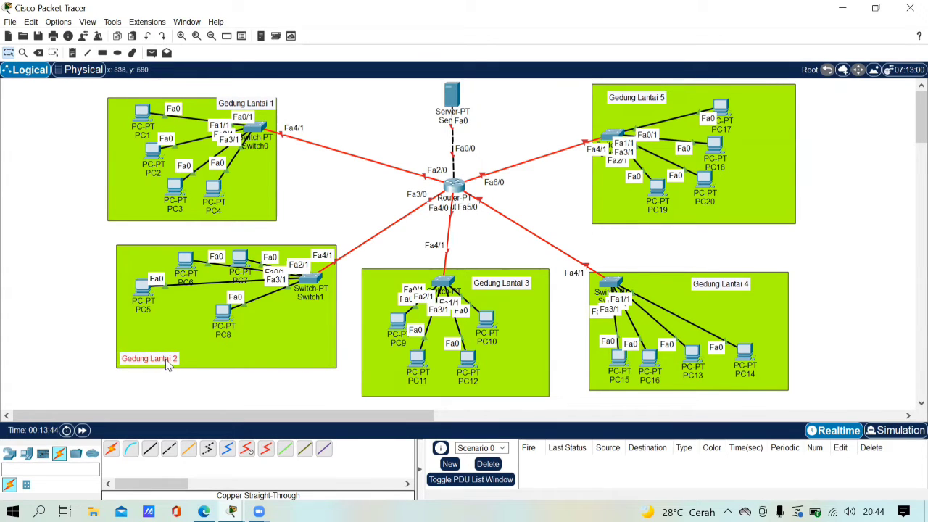
pyautogui.click(488, 287)
pyautogui.moveTo(488, 287); pyautogui.dragTo(502, 282)
pyautogui.click(707, 286)
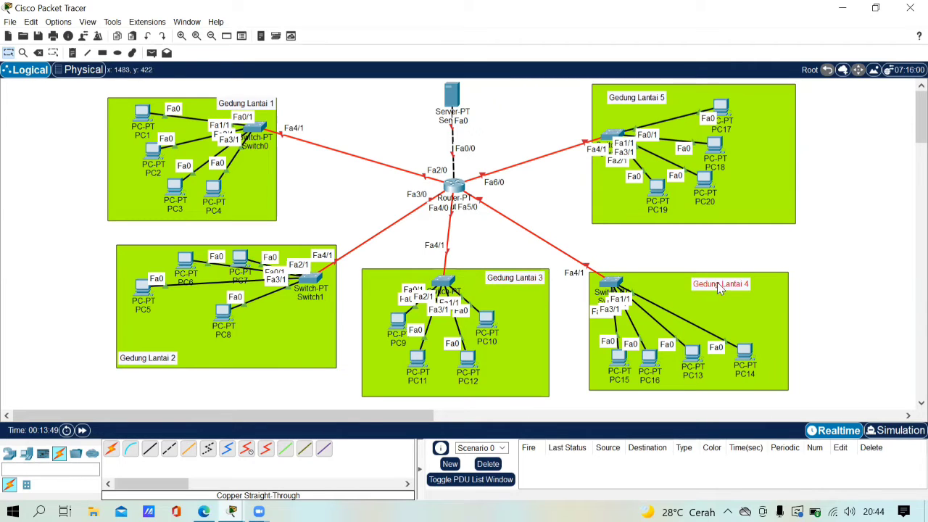
pyautogui.moveTo(707, 287); pyautogui.dragTo(680, 285)
pyautogui.moveTo(655, 99); pyautogui.dragTo(645, 93)
# - Lower Switch0 beneath its Gedung Lantai 1 label, and shift the router and the server slightly left
pyautogui.moveTo(252, 133); pyautogui.dragTo(252, 146)
pyautogui.moveTo(249, 106); pyautogui.dragTo(245, 111)
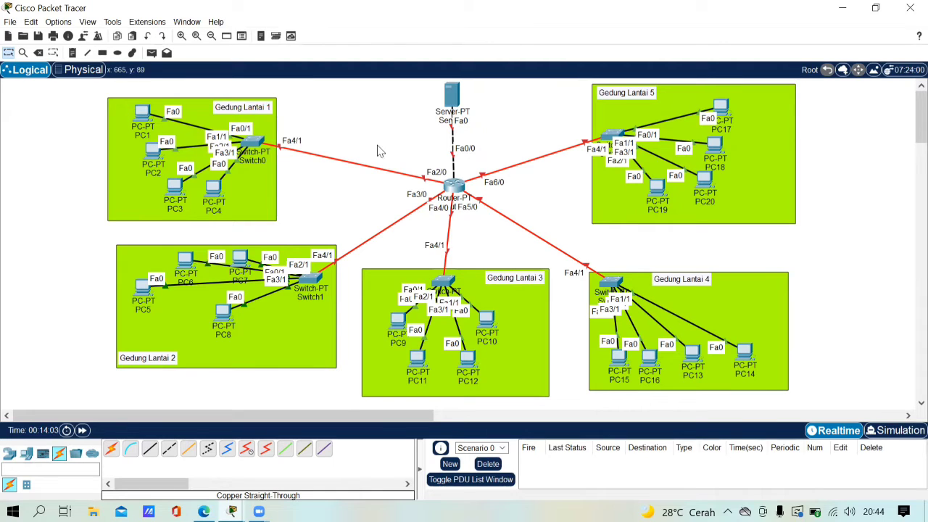
pyautogui.moveTo(454, 188); pyautogui.dragTo(439, 185)
pyautogui.moveTo(451, 93); pyautogui.dragTo(435, 100)
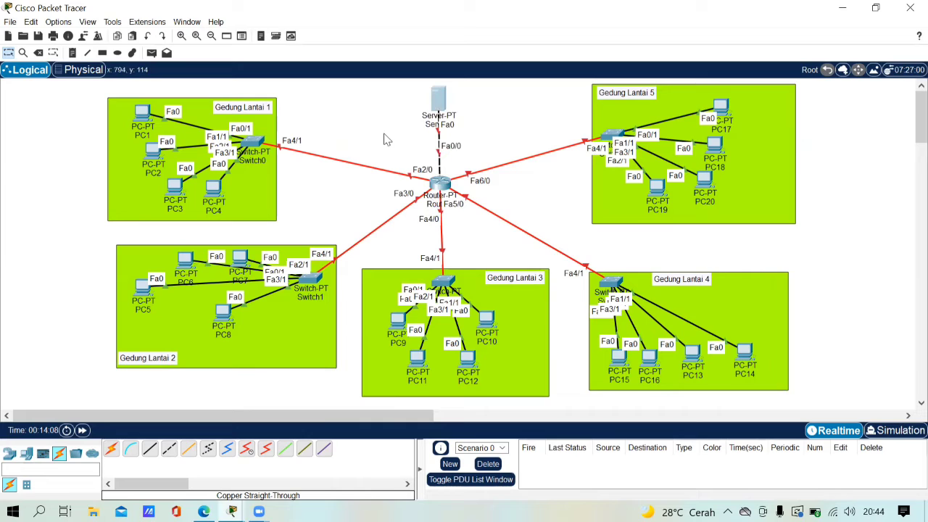
# - Add the note "fa 0/0 172.16.29.1" on the link between the server and the router
pyautogui.click(73, 52)
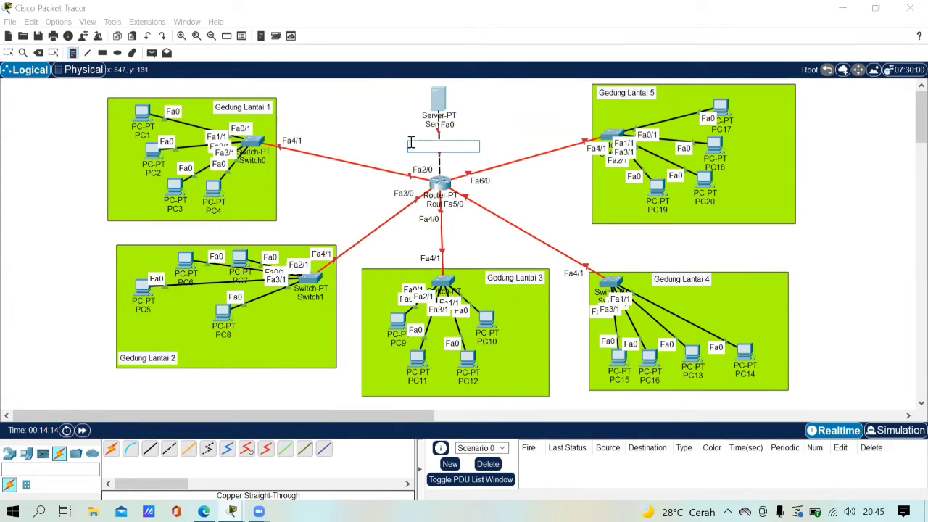
pyautogui.click(410, 146)
pyautogui.write('fa 0/0')
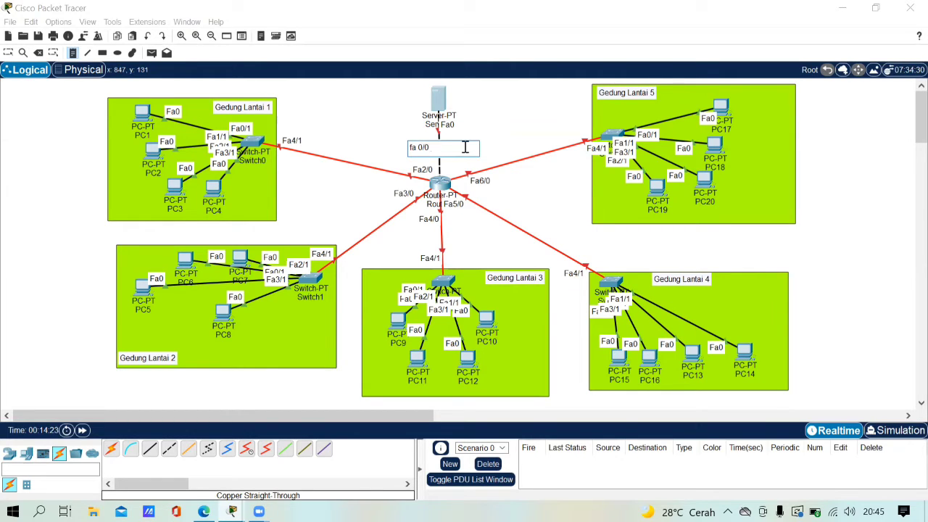
pyautogui.write(' 172.16.29.1')
# - Add the note "172.16.29.2" beside the server and place both address notes clear of the port labels
pyautogui.click(464, 96)
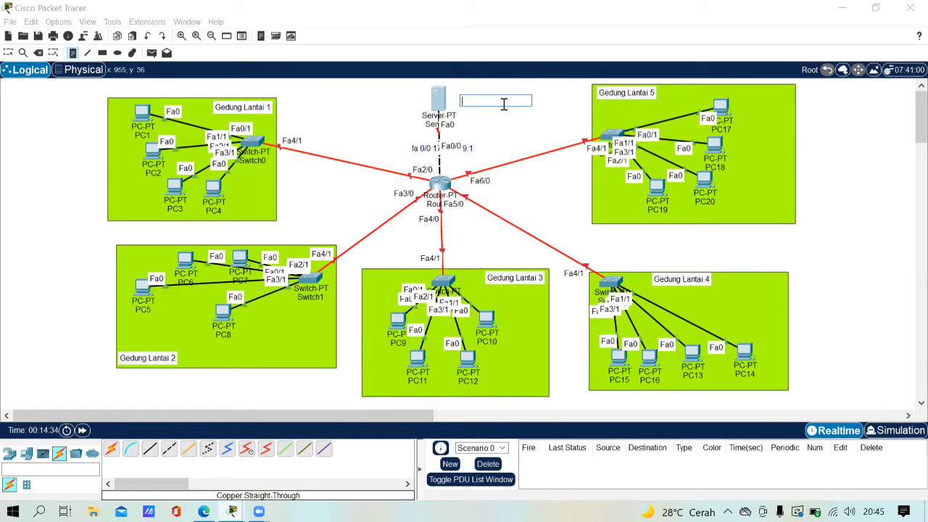
pyautogui.write('172.16.29.2')
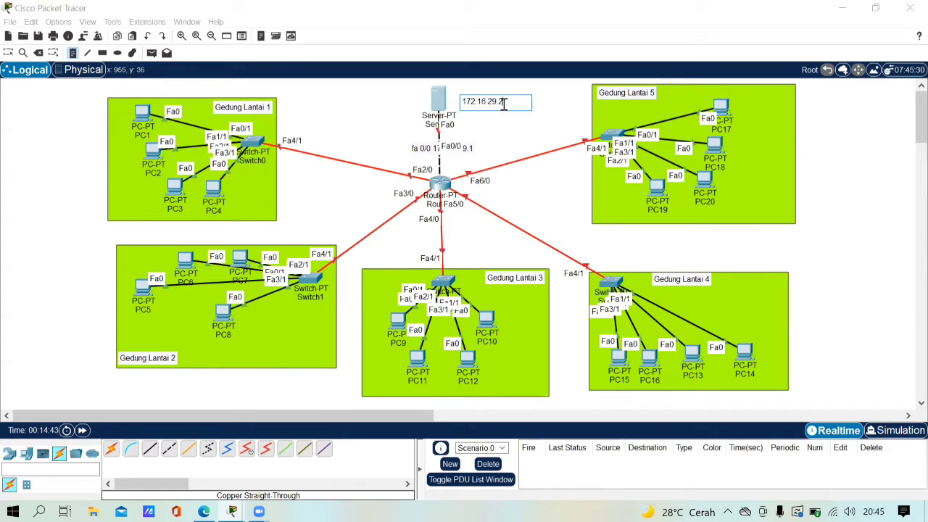
pyautogui.click(305, 135)
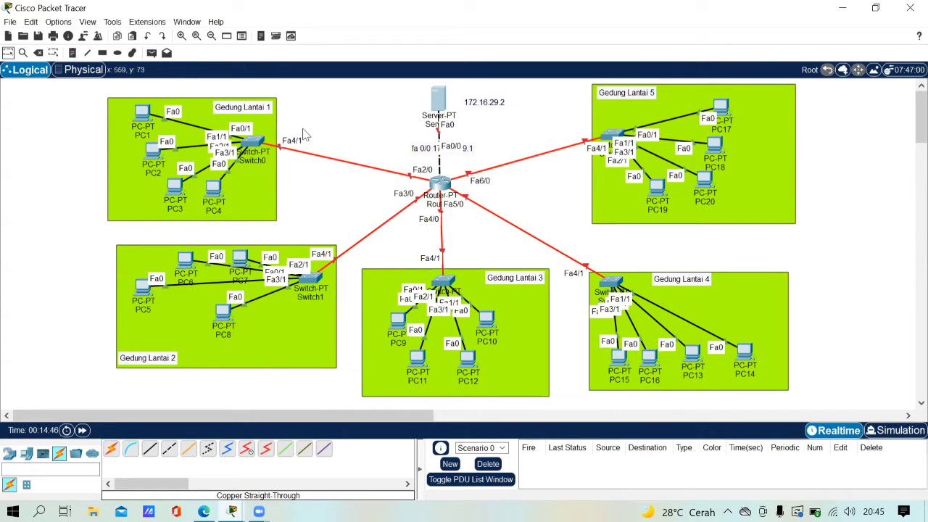
pyautogui.moveTo(441, 150); pyautogui.dragTo(433, 161)
pyautogui.moveTo(500, 106); pyautogui.dragTo(492, 100)
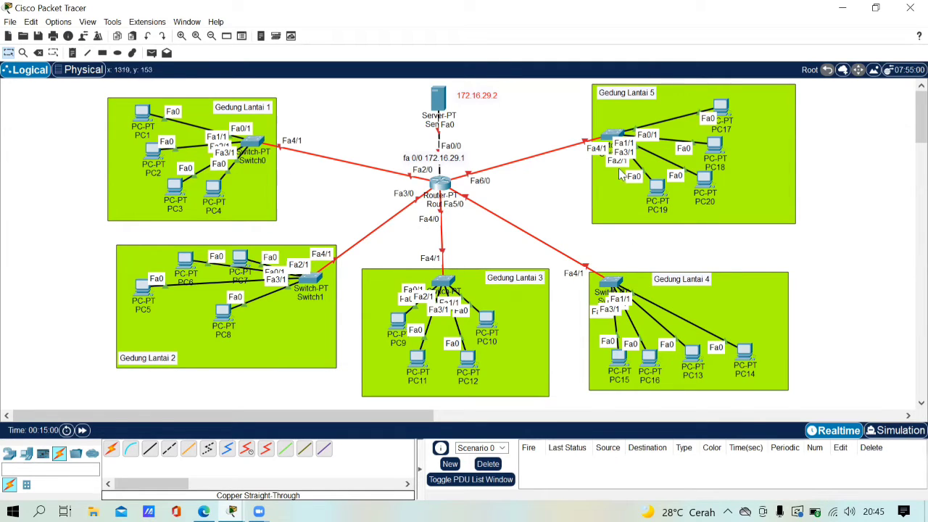
# - Add the note "fa2/0 192.168.29.1/24" on the link between the router and Switch0
pyautogui.click(72, 52)
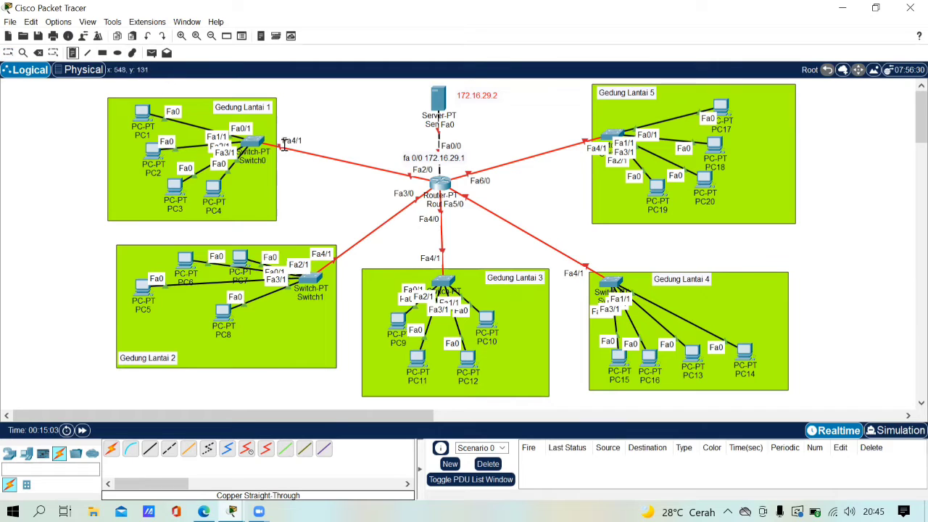
pyautogui.click(314, 157)
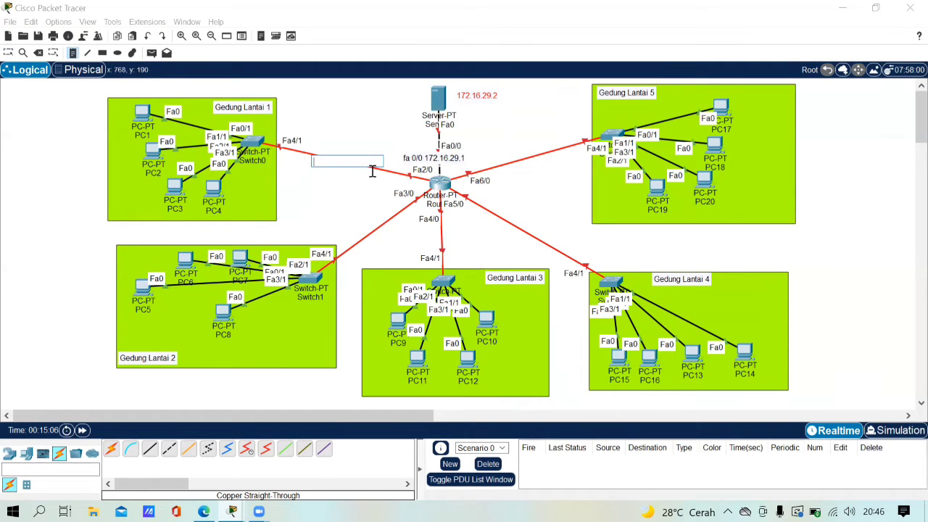
pyautogui.write('fa2/0 192.168')
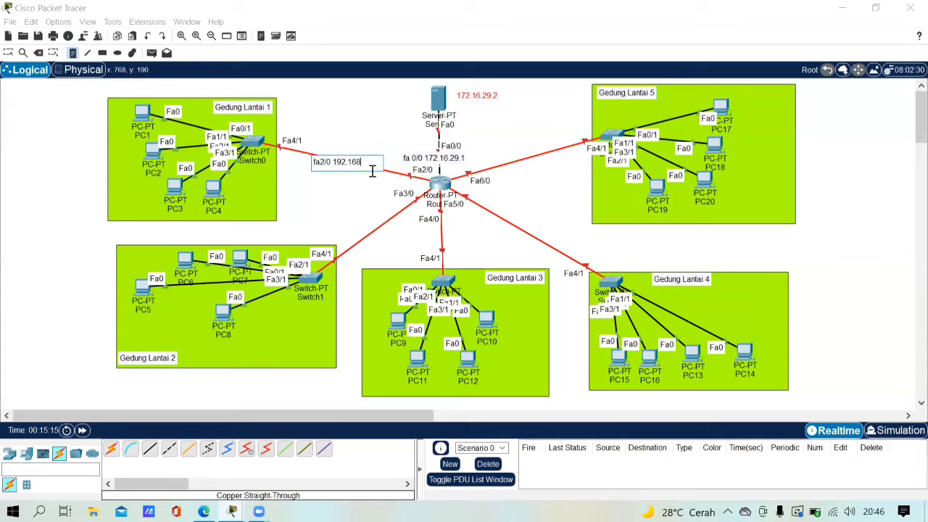
pyautogui.write('.29.1/24')
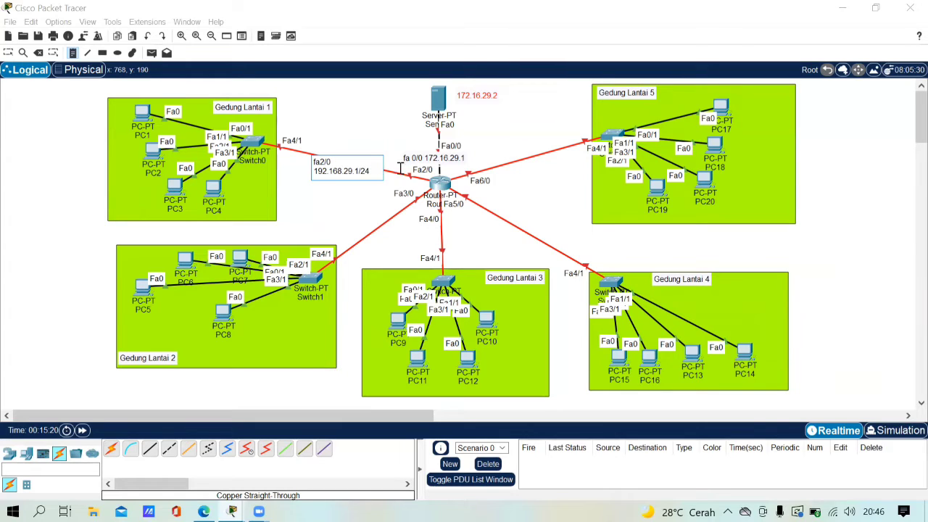
# - Add the note "fa3/0 192.168.30.1/24" on the link between the router and Switch1
pyautogui.click(362, 231)
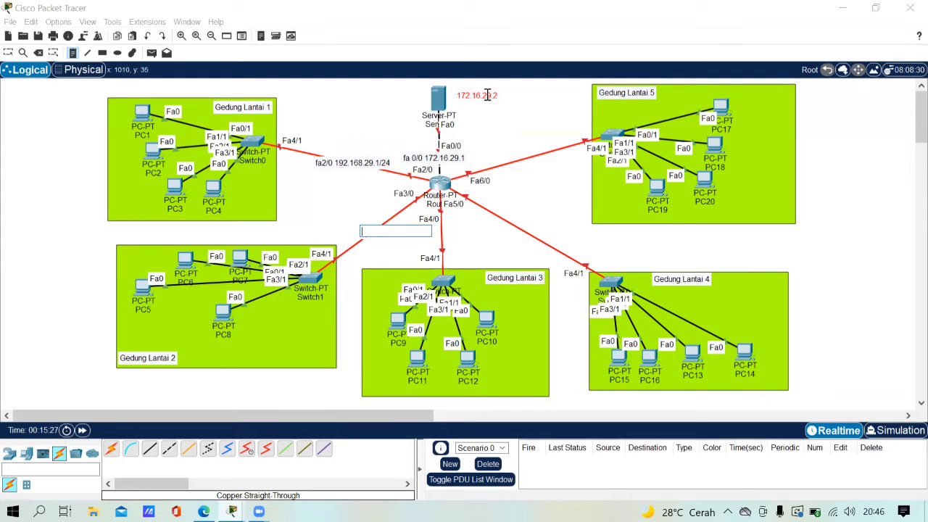
pyautogui.write('fa')
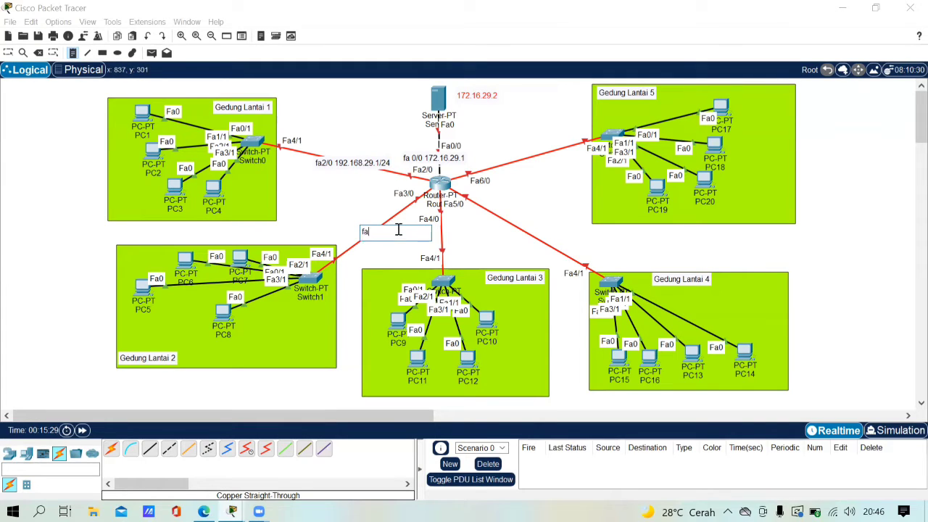
pyautogui.write('3/0 192.168.30')
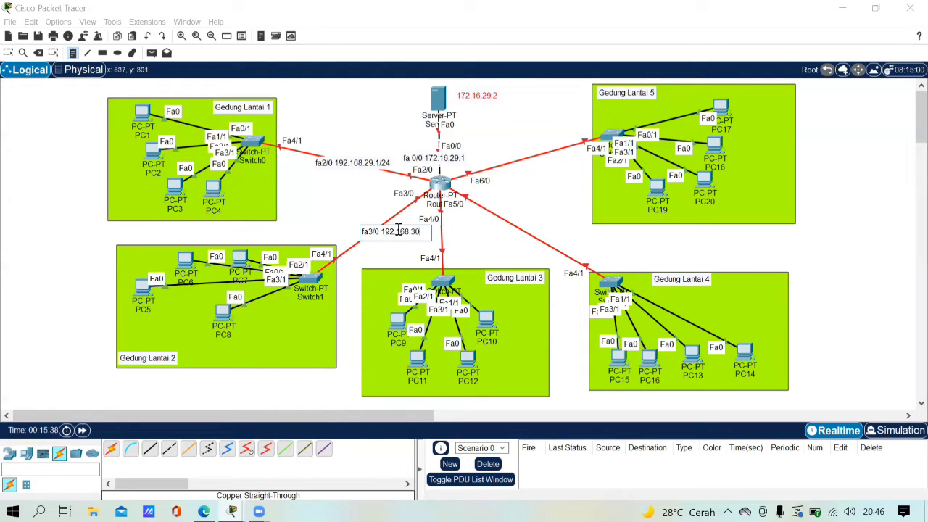
pyautogui.write('.1/24')
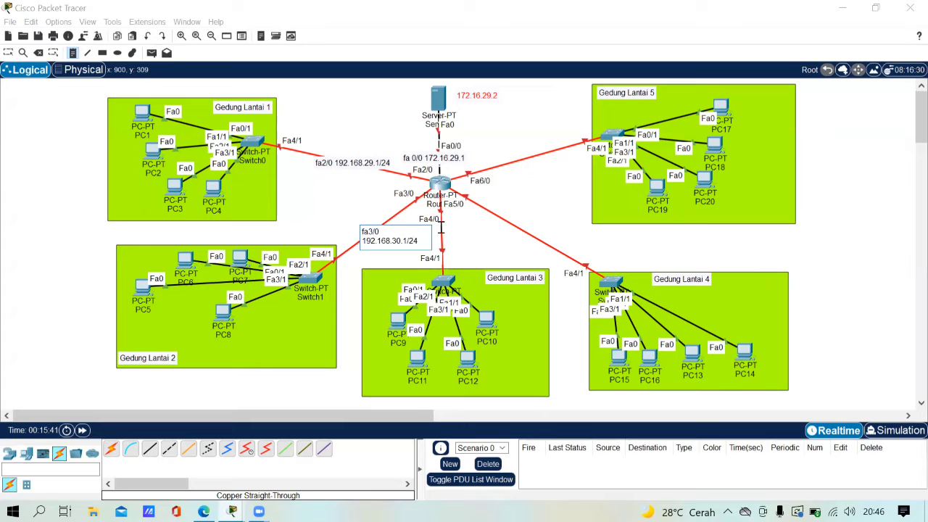
# - Add the note "fa4/0 192.168.31.1/24" on the link between the router and the Gedung Lantai 3 switch
pyautogui.click(445, 221)
pyautogui.write('fa')
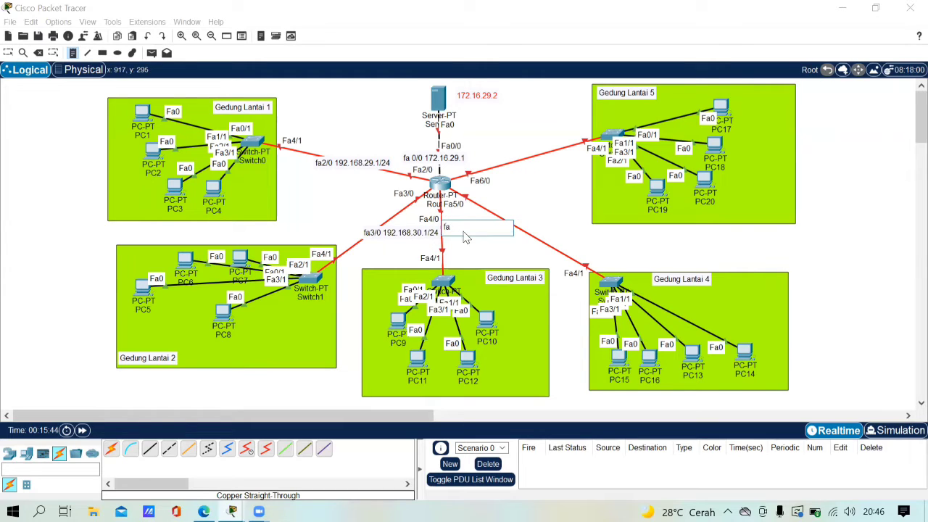
pyautogui.write('4/0')
pyautogui.write('/2')
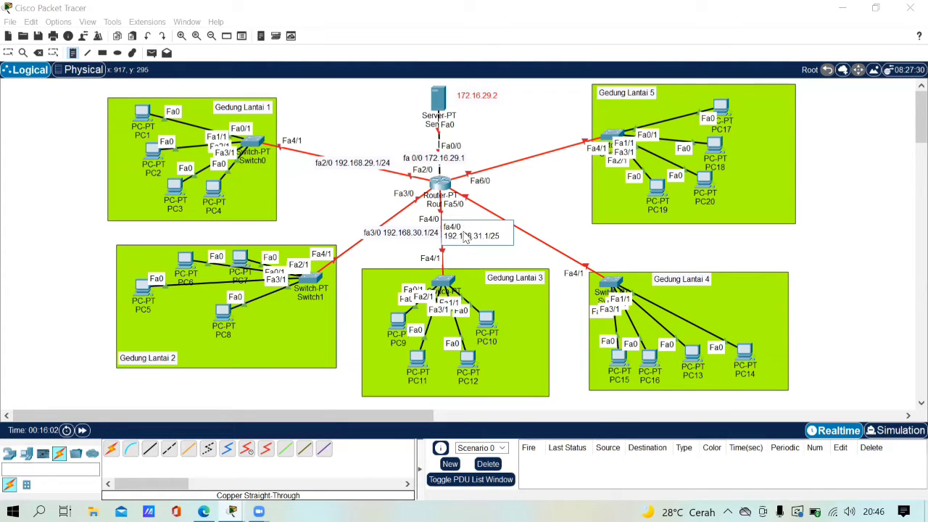
pyautogui.write('4')
# - Add the note "fa5/0 192.168.32.1/24" on the link between the router and the Gedung Lantai 4 switch
pyautogui.click(493, 210)
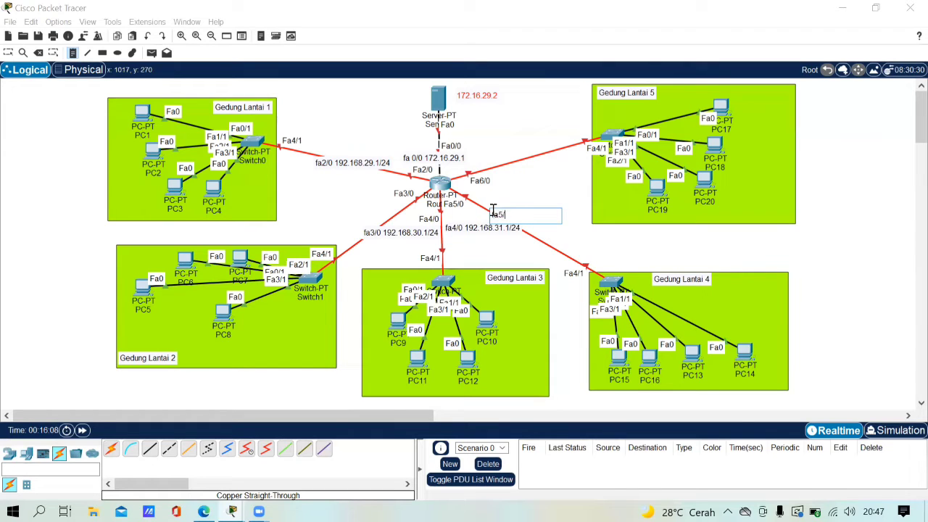
pyautogui.write('fa5/0 192.168.32.1/')
pyautogui.write('24')
# - Add the note "fa6/0 192.168.33.1/24" on the link between the router and the Gedung Lantai 5 switch
pyautogui.click(516, 157)
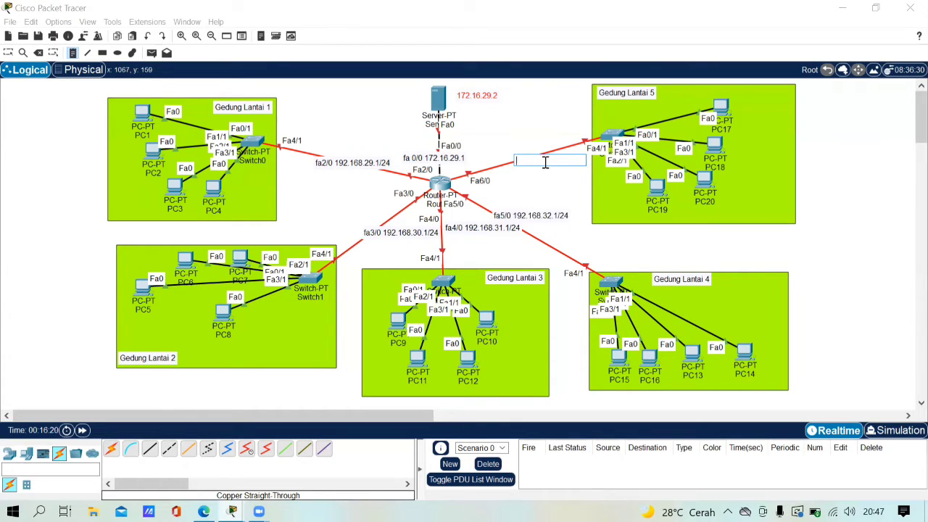
pyautogui.write('fa6/0 192.168.33')
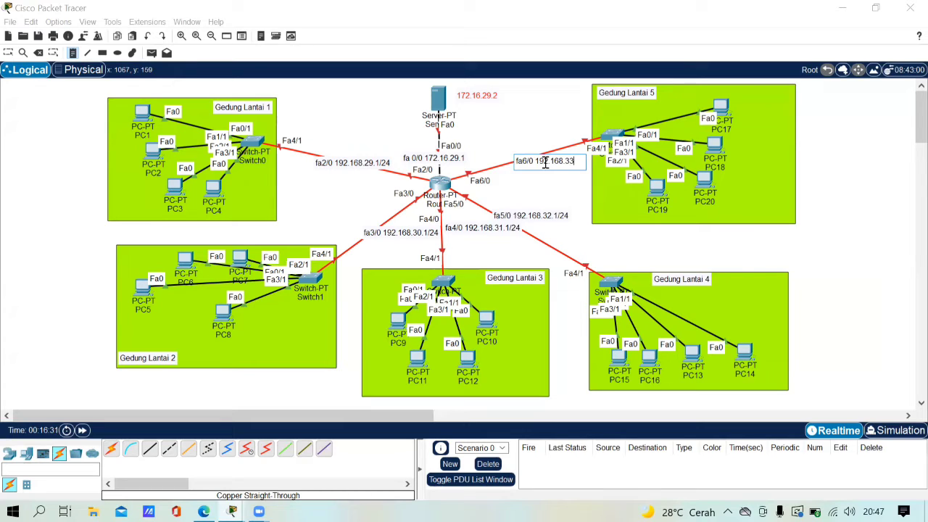
pyautogui.write('.1/24')
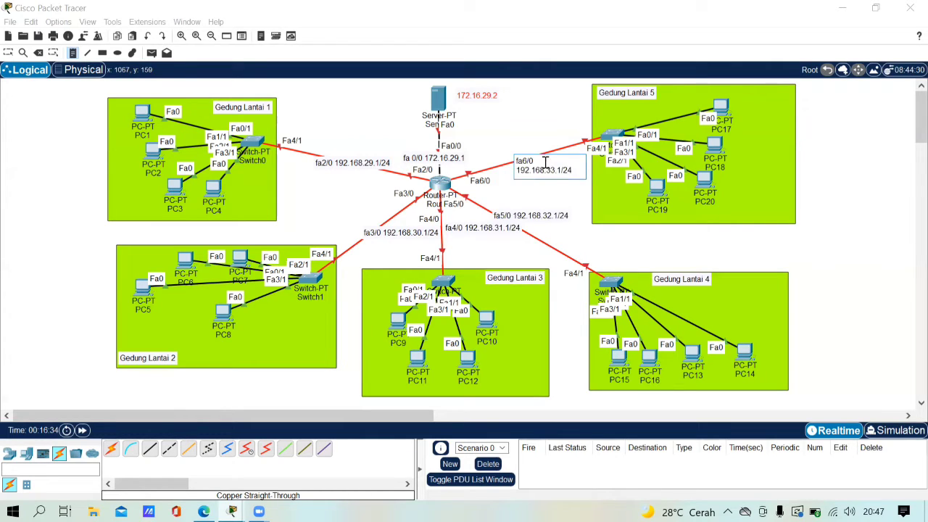
# - Move the fa3/0, fa4/0, fa5/0 and fa6/0 address notes so each sits centred over its own link
pyautogui.click(8, 55)
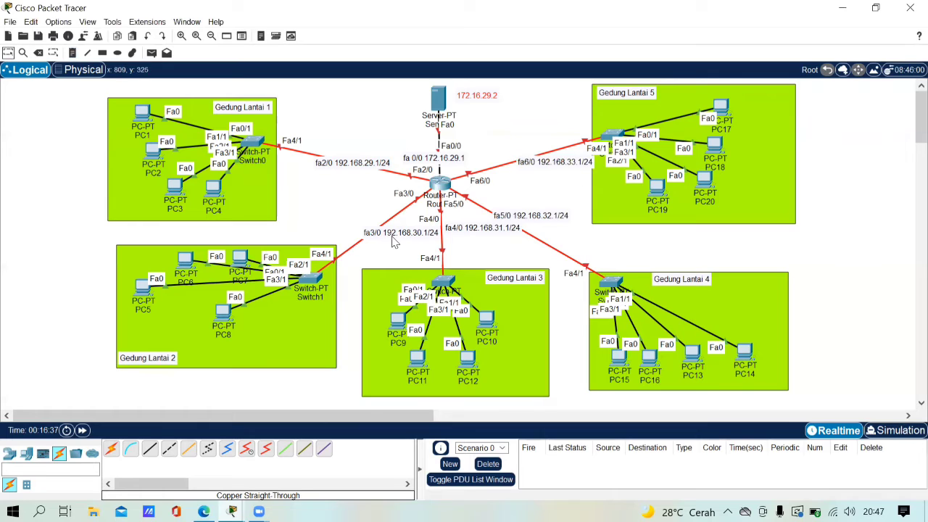
pyautogui.moveTo(395, 234); pyautogui.dragTo(368, 220)
pyautogui.moveTo(455, 232); pyautogui.dragTo(418, 240)
pyautogui.click(510, 219)
pyautogui.moveTo(509, 219); pyautogui.dragTo(490, 218)
pyautogui.moveTo(561, 167); pyautogui.dragTo(544, 161)
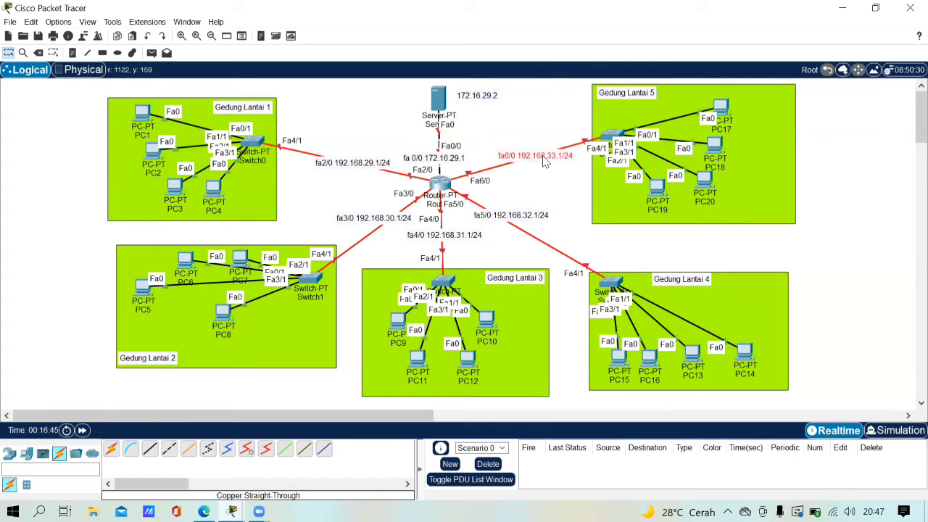
pyautogui.click(573, 211)
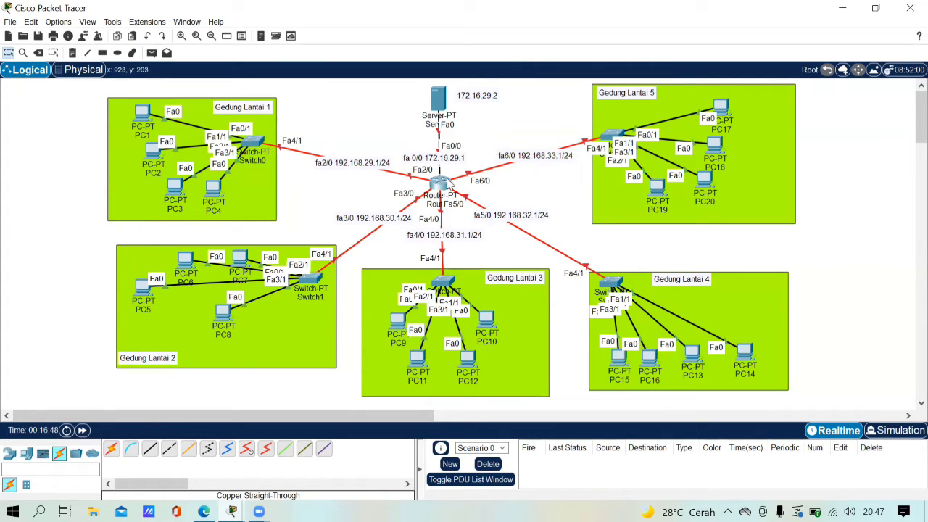
pyautogui.click(442, 184)
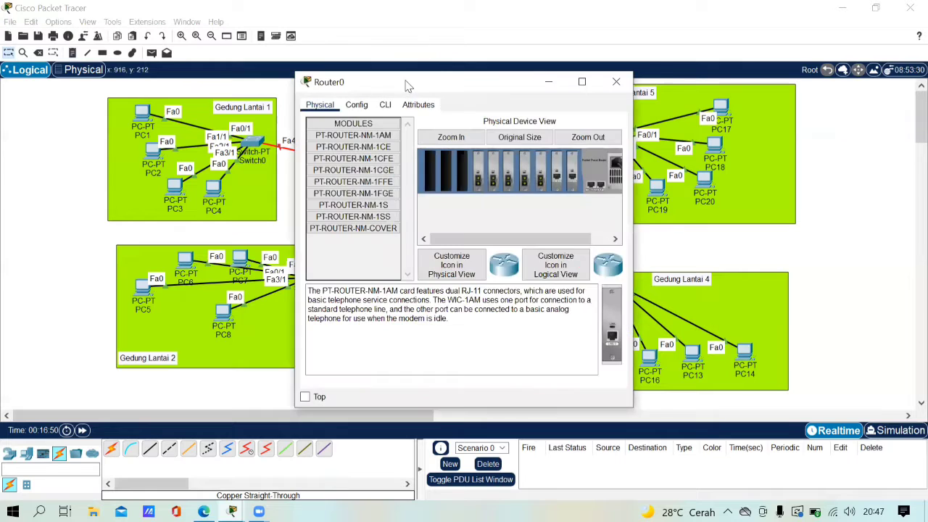
pyautogui.moveTo(413, 83); pyautogui.dragTo(711, 73)
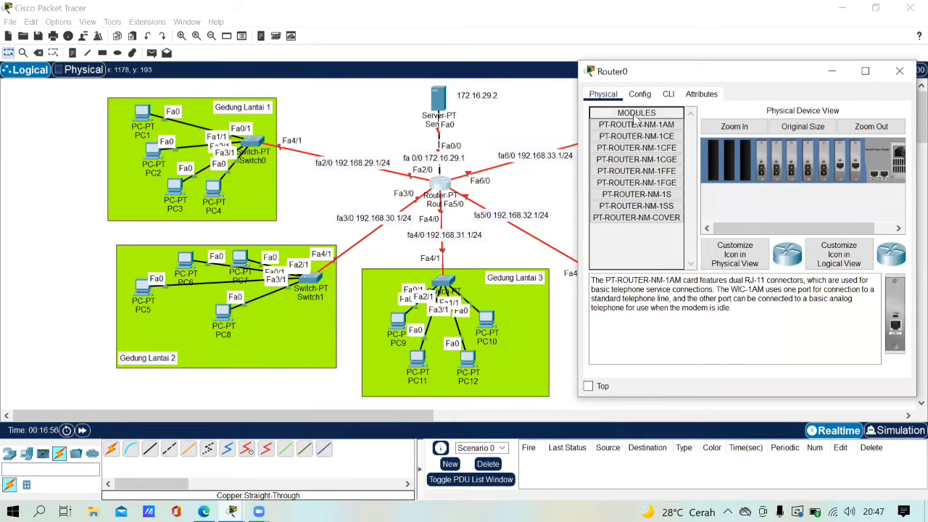
pyautogui.click(639, 93)
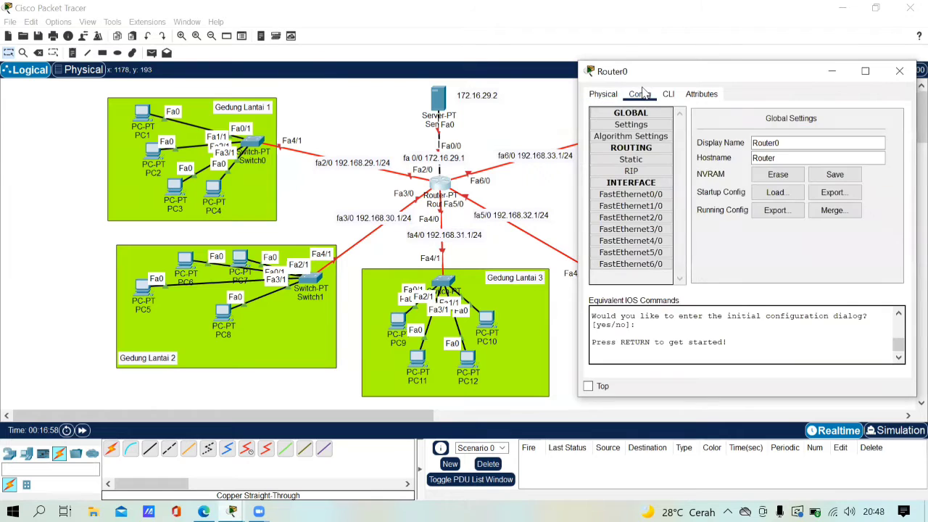
pyautogui.click(661, 197)
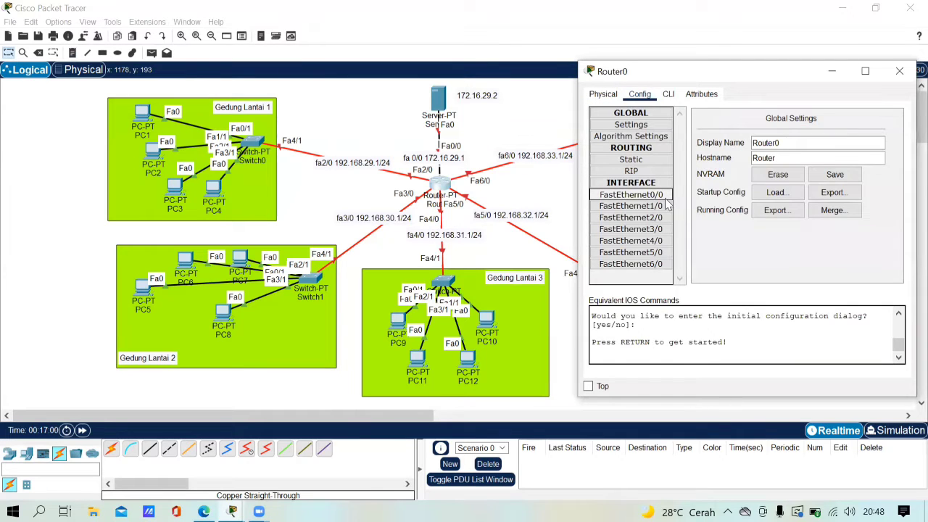
pyautogui.click(900, 71)
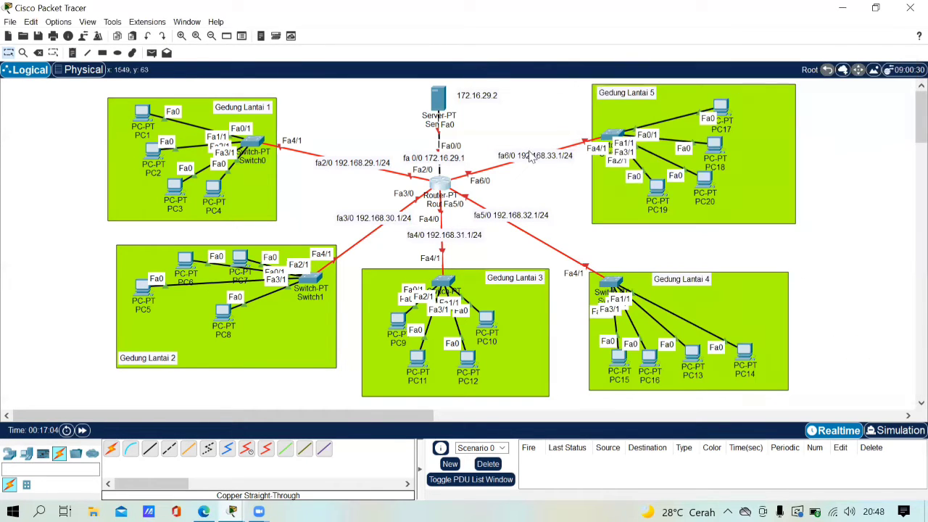
# - Give the server's FastEthernet0 interface the static IPv4 address 172.16.29.2 with subnet mask 255.255.255.0
pyautogui.click(439, 98)
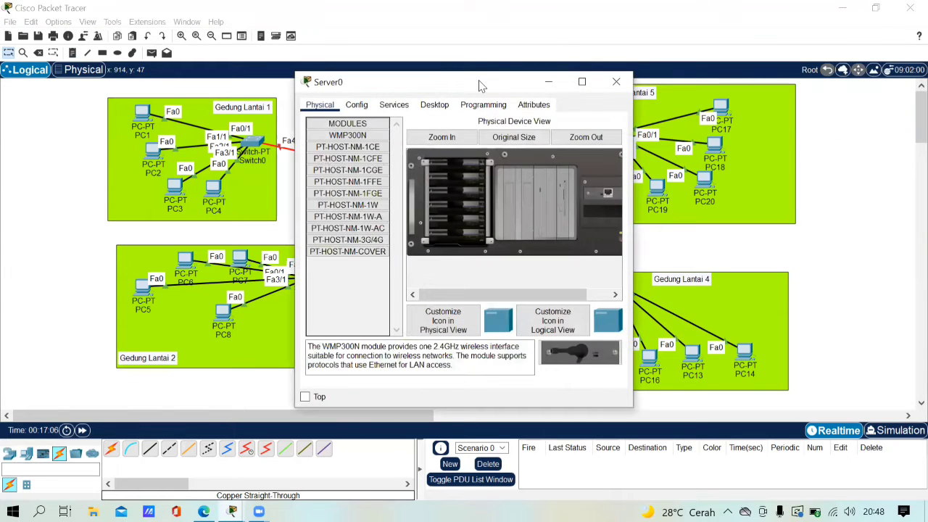
pyautogui.moveTo(479, 85); pyautogui.dragTo(738, 65)
pyautogui.click(616, 84)
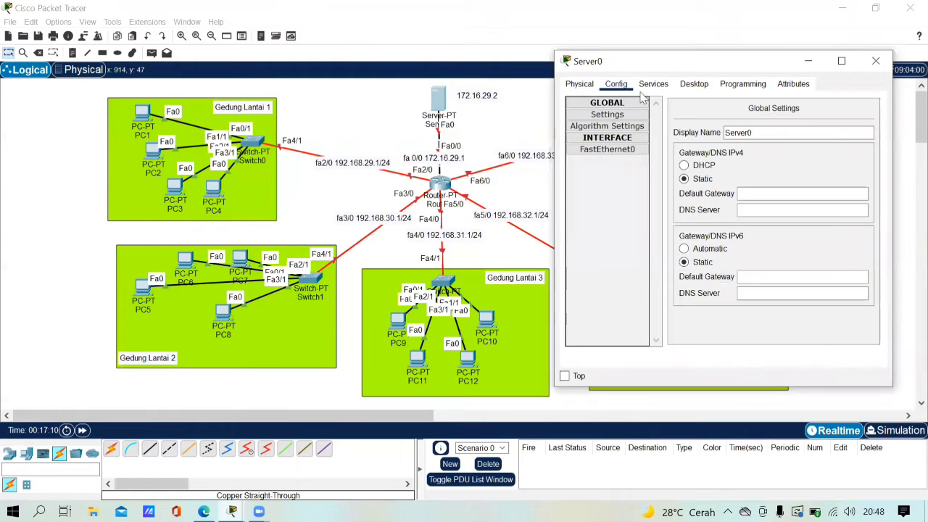
pyautogui.click(613, 150)
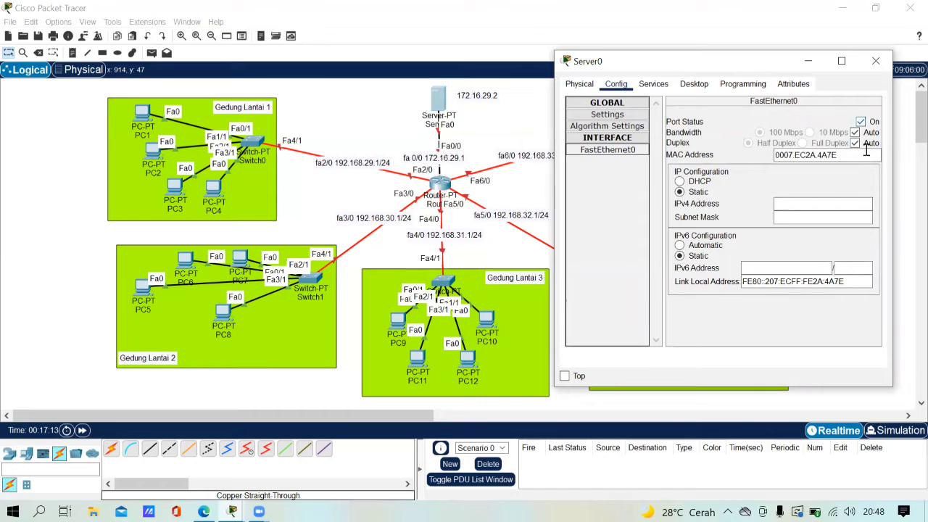
pyautogui.click(838, 205)
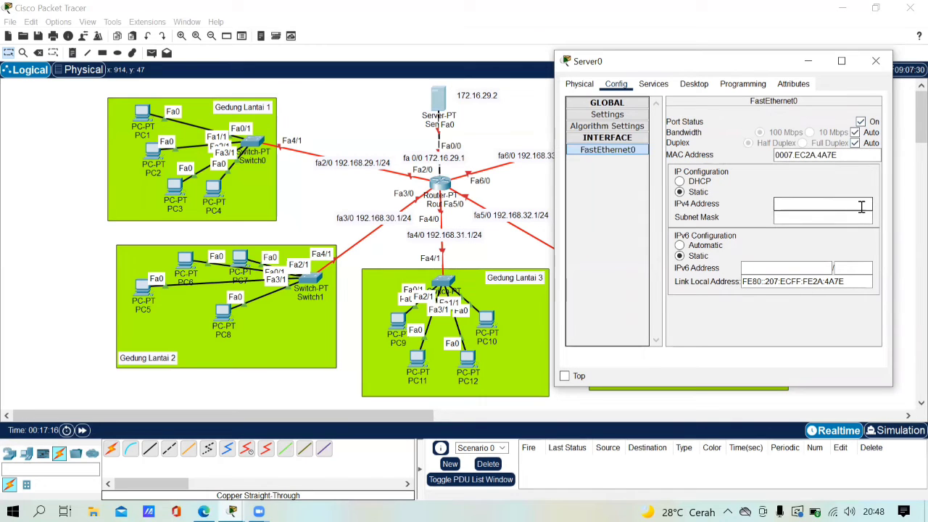
pyautogui.write('172.16.29.2')
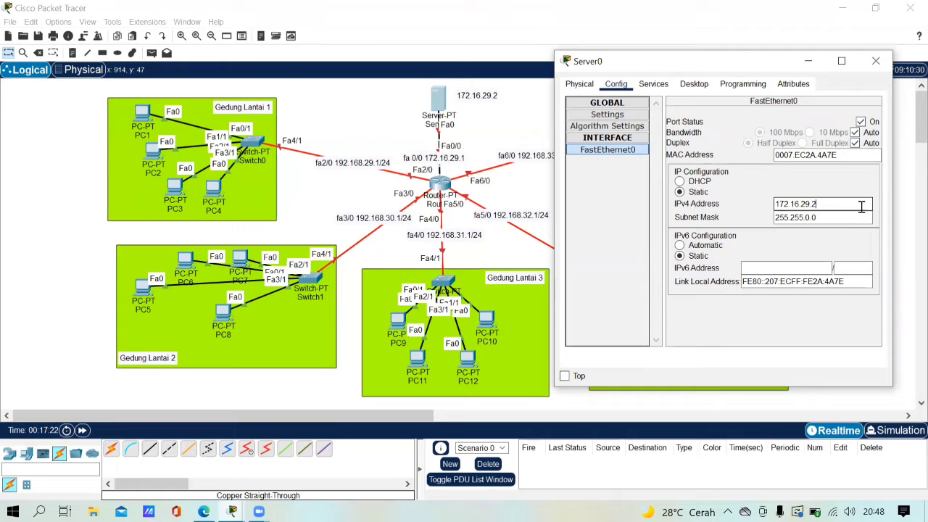
pyautogui.click(846, 218)
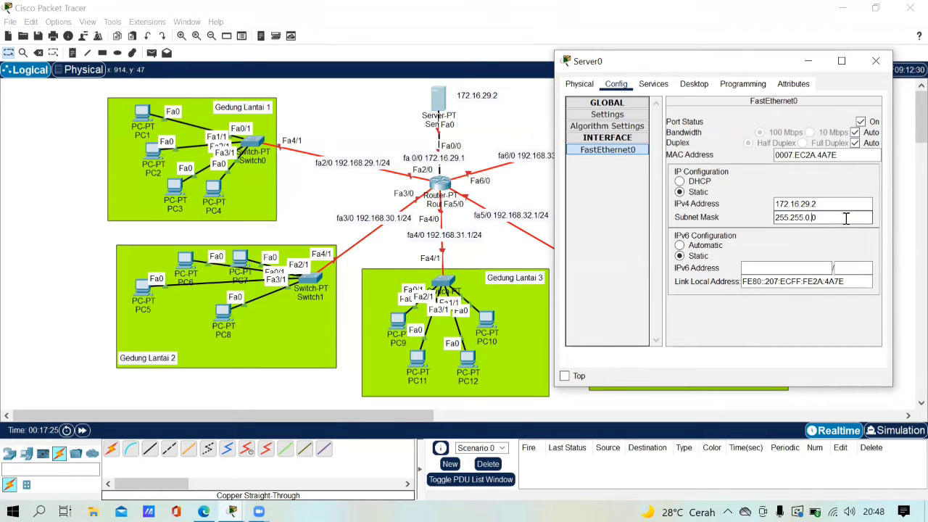
pyautogui.write('255.')
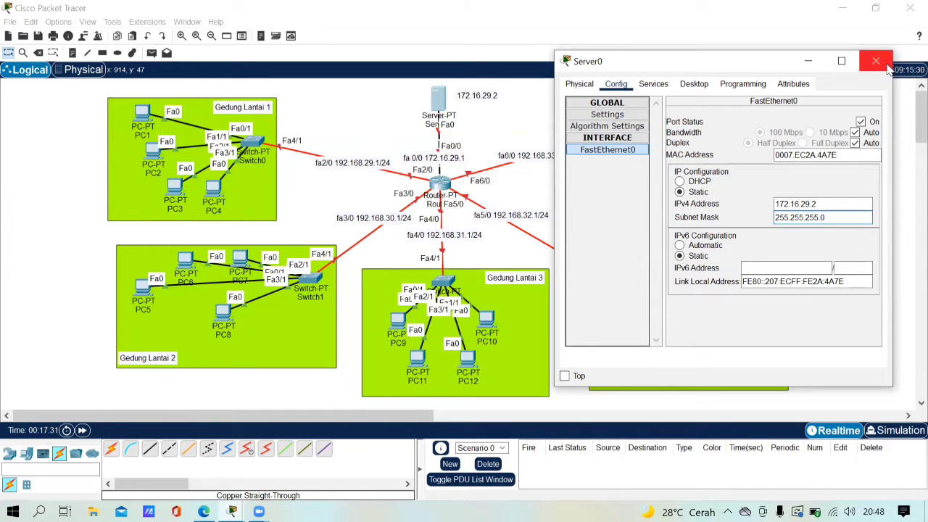
pyautogui.click(889, 66)
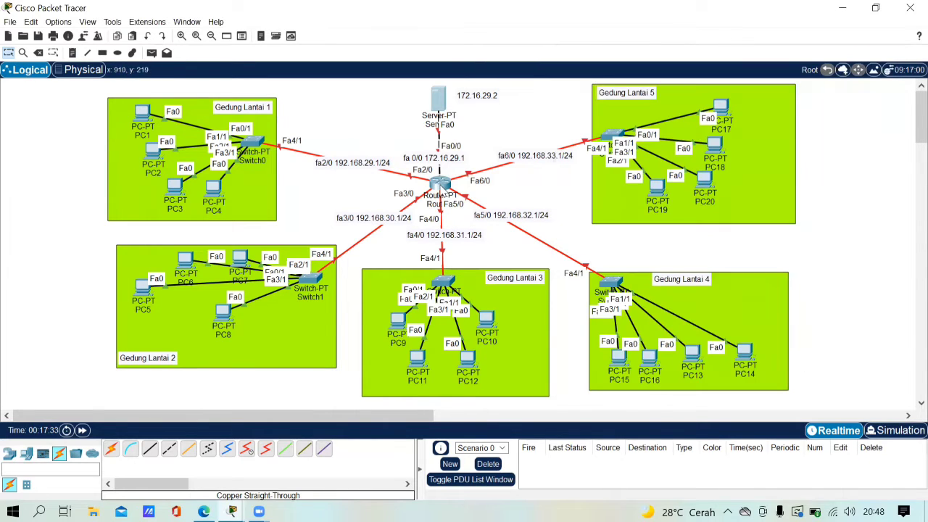
# - Set the router's FastEthernet0/0 to IPv4 address 172.16.29.1 with subnet mask 255.255.255.0 and turn the port on
pyautogui.click(441, 181)
pyautogui.moveTo(474, 89); pyautogui.dragTo(757, 83)
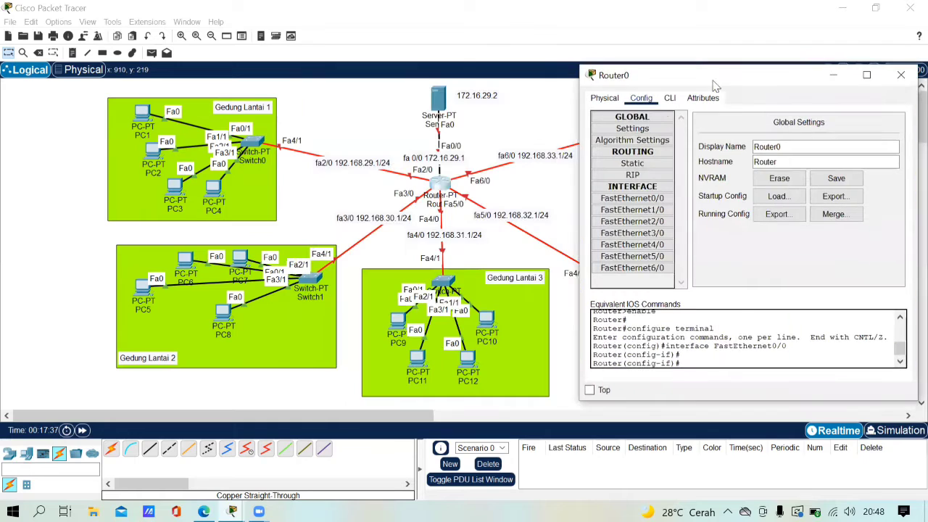
pyautogui.click(666, 199)
pyautogui.click(820, 197)
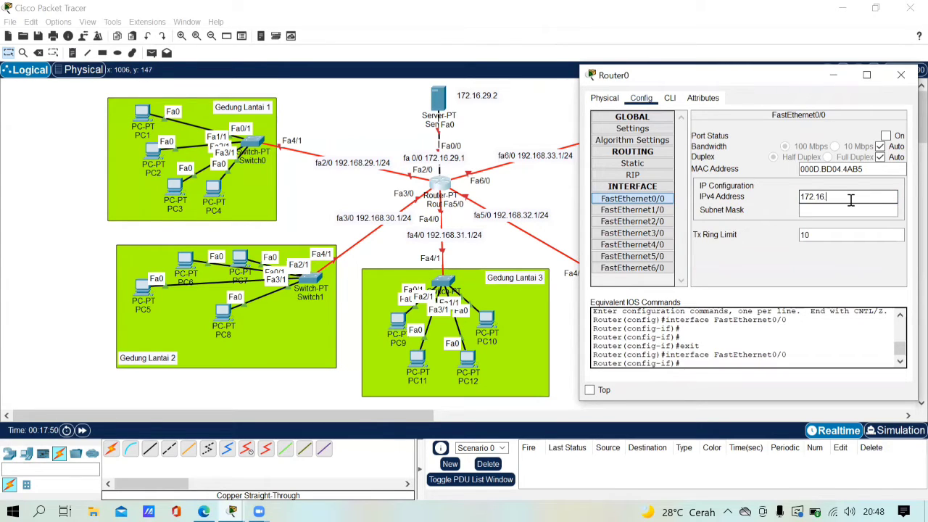
pyautogui.press('Return')
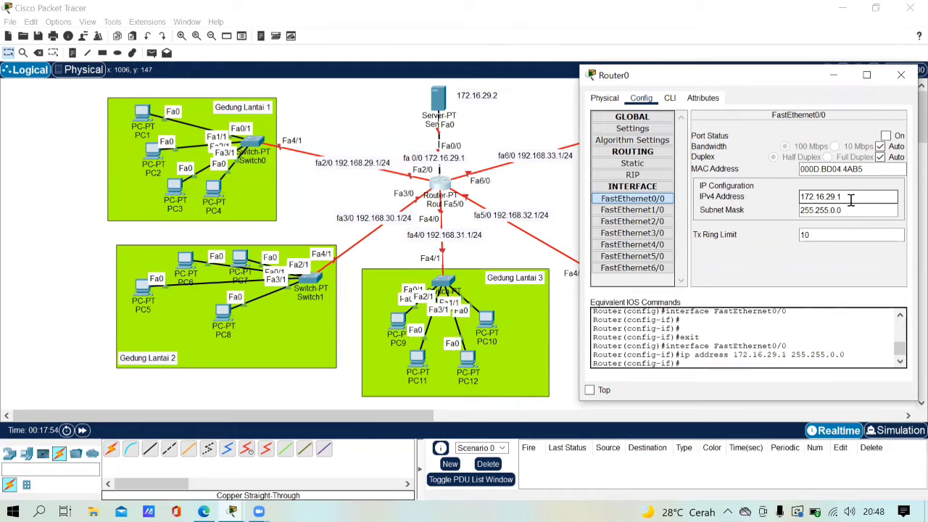
pyautogui.click(834, 211)
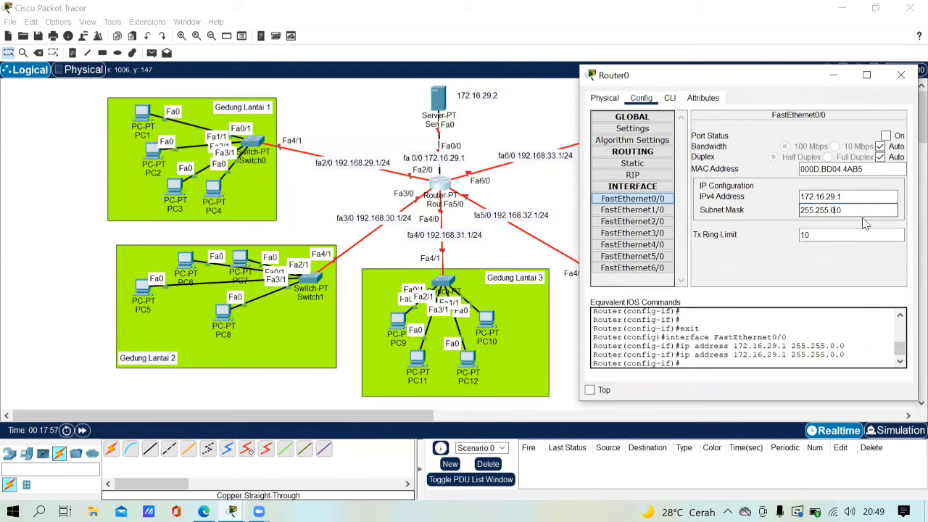
pyautogui.press('BackSpace')
pyautogui.write('255.')
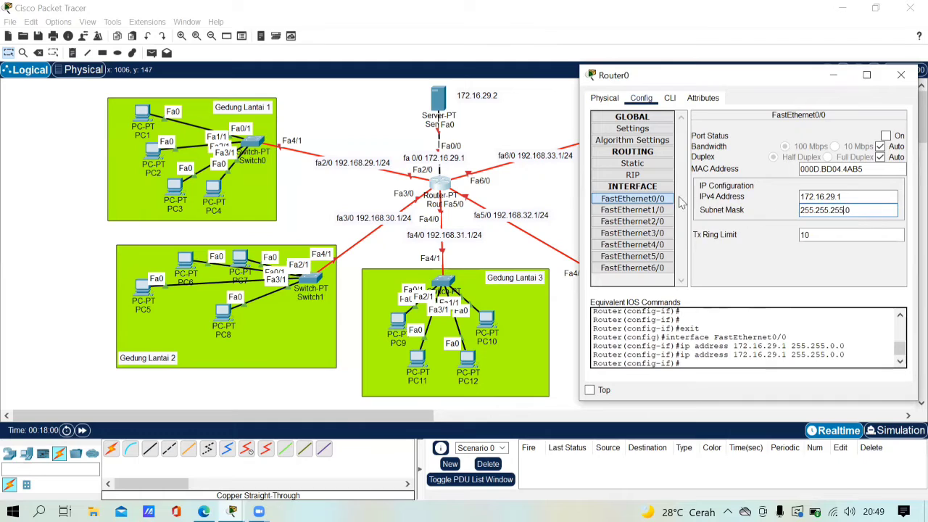
pyautogui.click(887, 135)
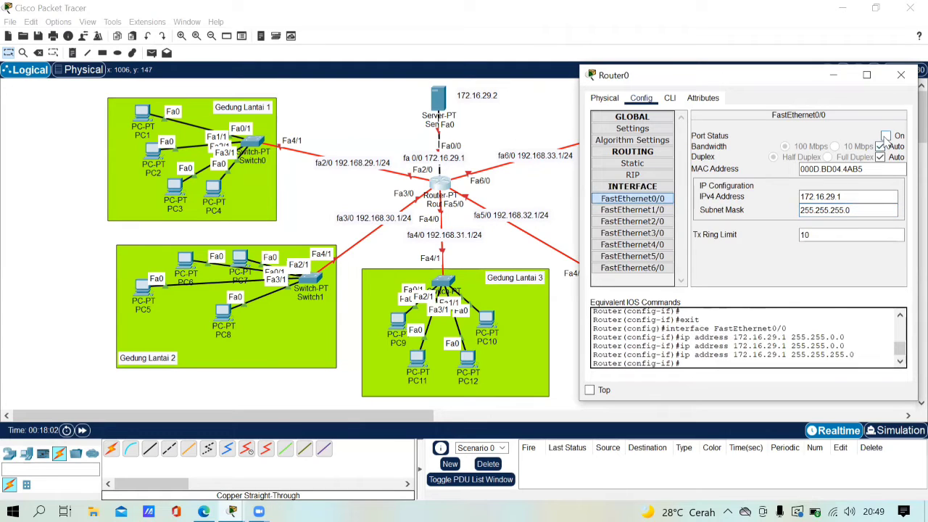
# - Turn on the router's FastEthernet1/0 port, leaving its IPv4 address empty
pyautogui.click(663, 210)
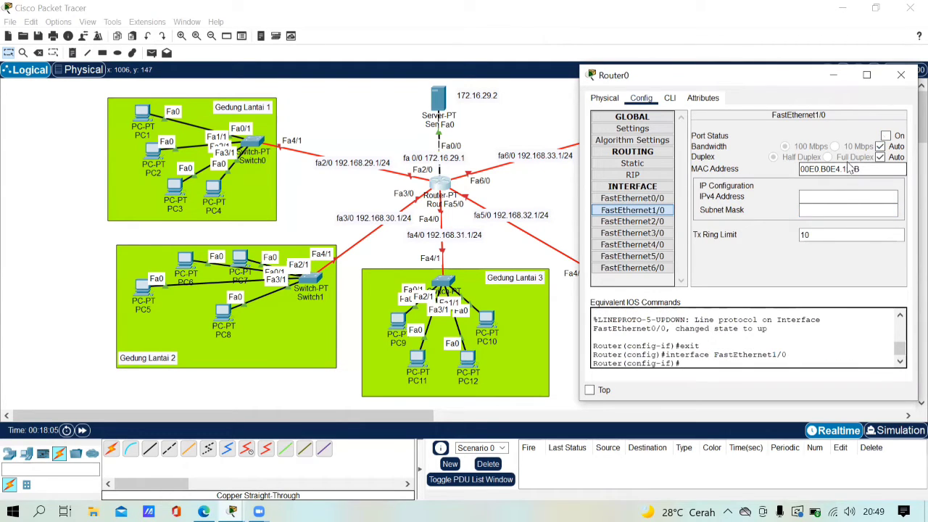
pyautogui.click(886, 135)
pyautogui.click(885, 196)
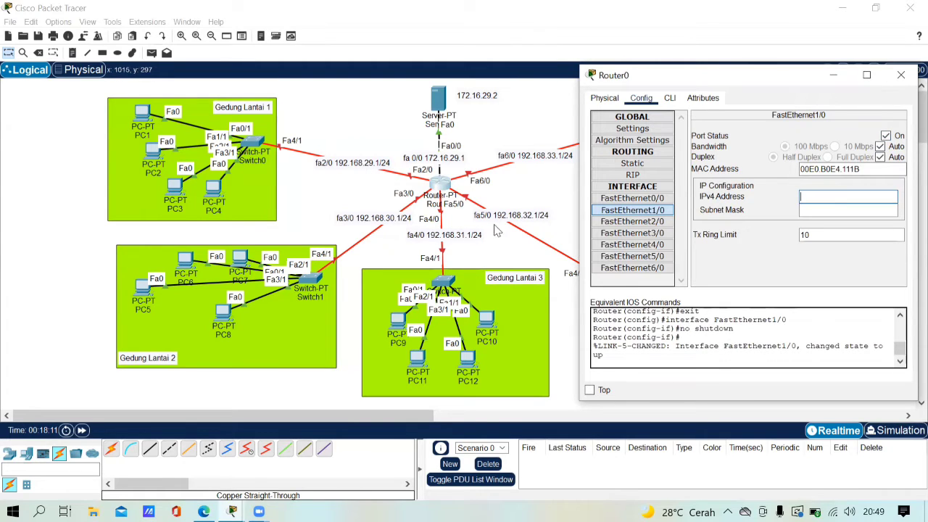
# - Turn on the router's FastEthernet2/0 port and set its IPv4 address to 192.168.29.1 with subnet mask 255.255.255.0
pyautogui.click(629, 224)
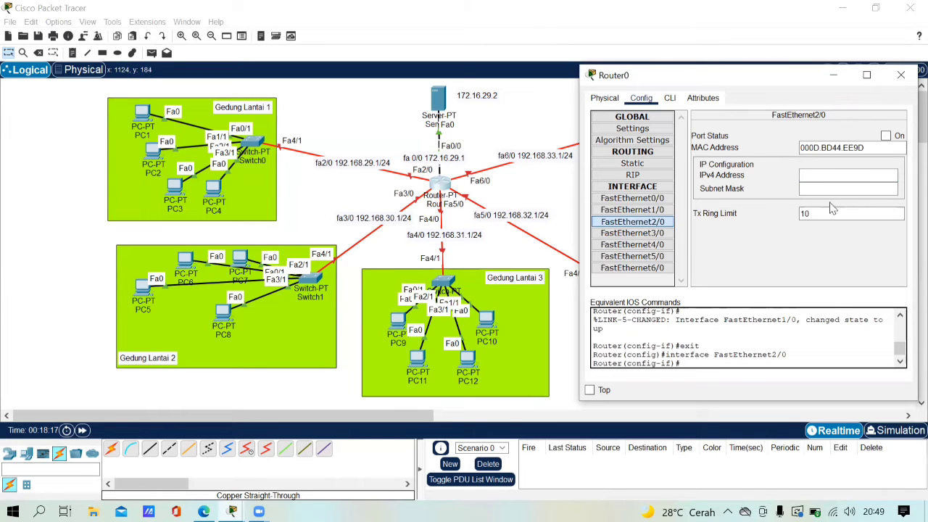
pyautogui.click(885, 135)
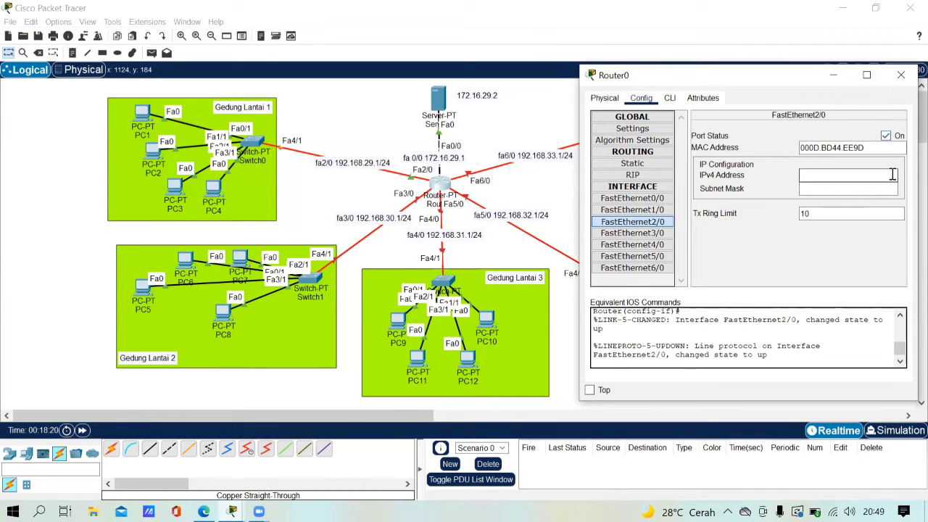
pyautogui.write('192.168.29.1')
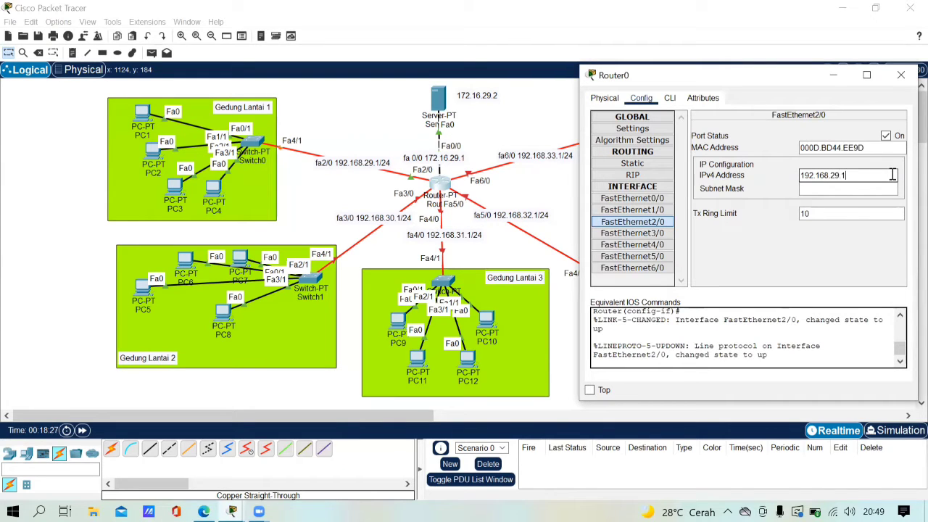
pyautogui.press('Tab')
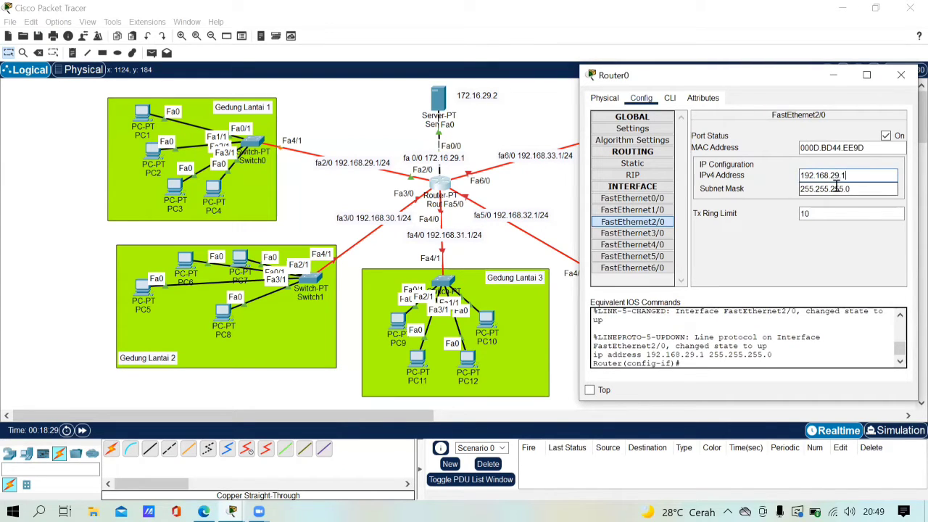
# - Turn on the router's FastEthernet3/0 port and set its IPv4 address to 192.168.30.1 with subnet mask 255.255.255.0
pyautogui.click(628, 233)
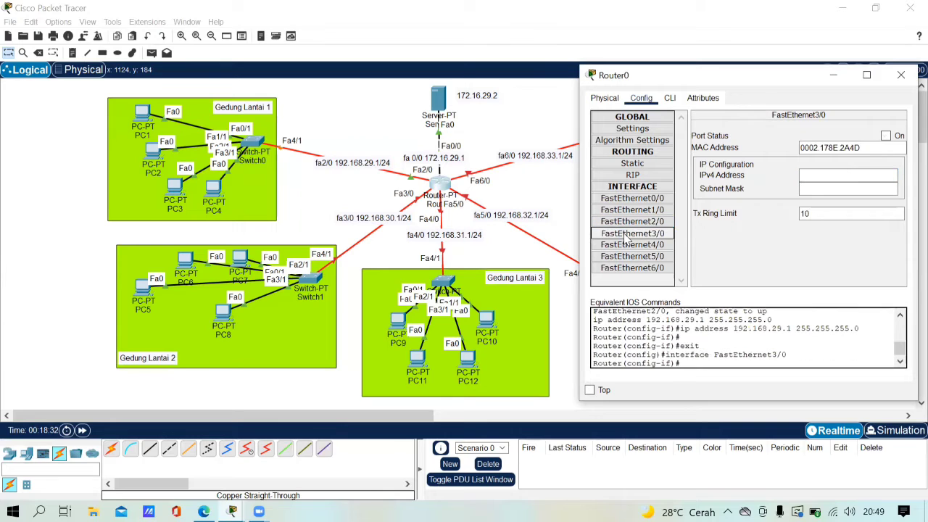
pyautogui.click(886, 136)
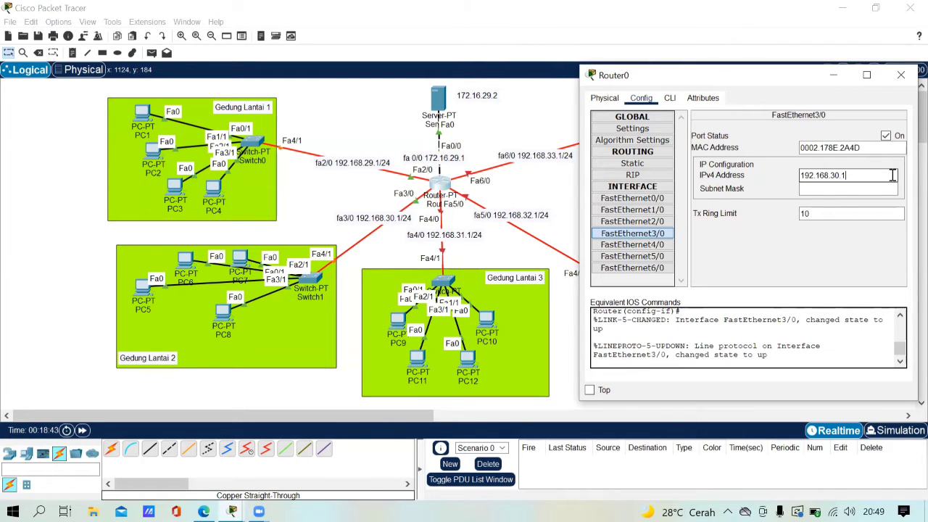
pyautogui.press('Tab')
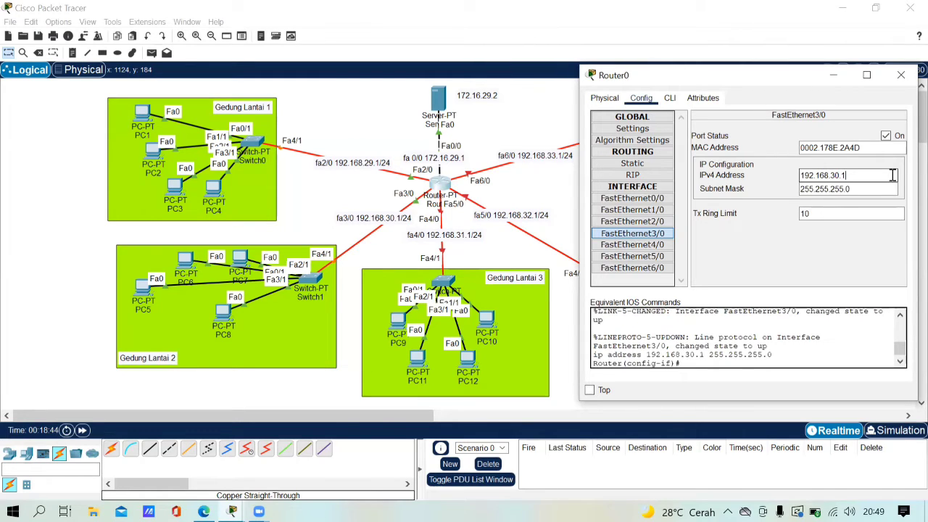
# - Turn on the router's FastEthernet4/0 port and set its IPv4 address to 192.168.31.1 with subnet mask 255.255.255.0
pyautogui.click(669, 245)
pyautogui.click(887, 136)
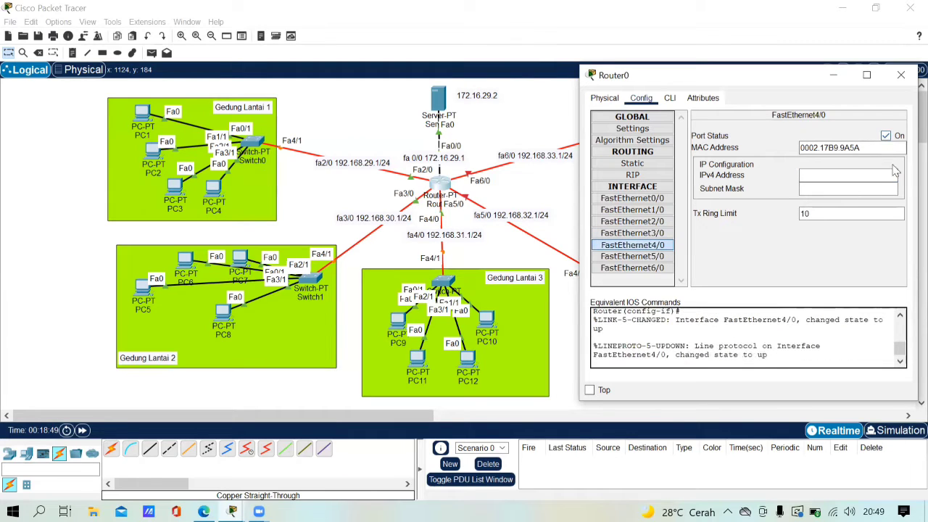
pyautogui.click(892, 175)
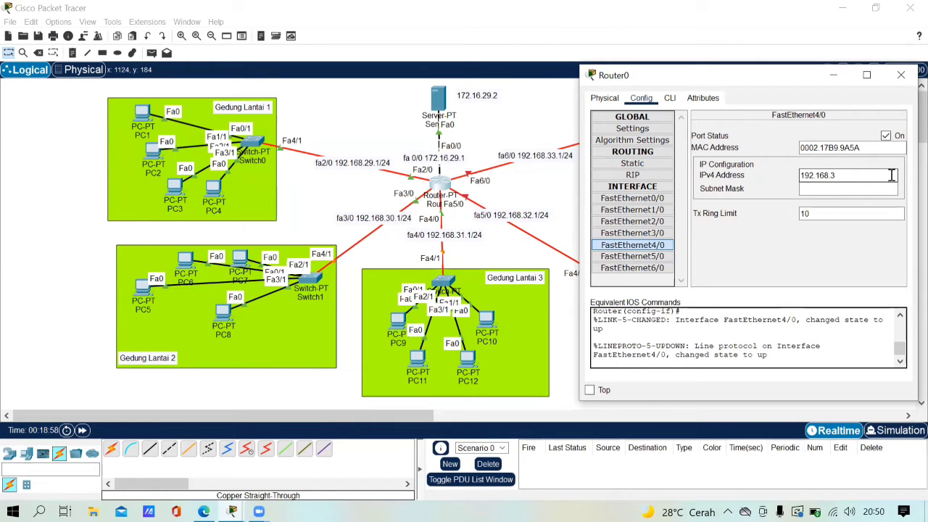
pyautogui.write('192.168.31.1')
pyautogui.press('Tab')
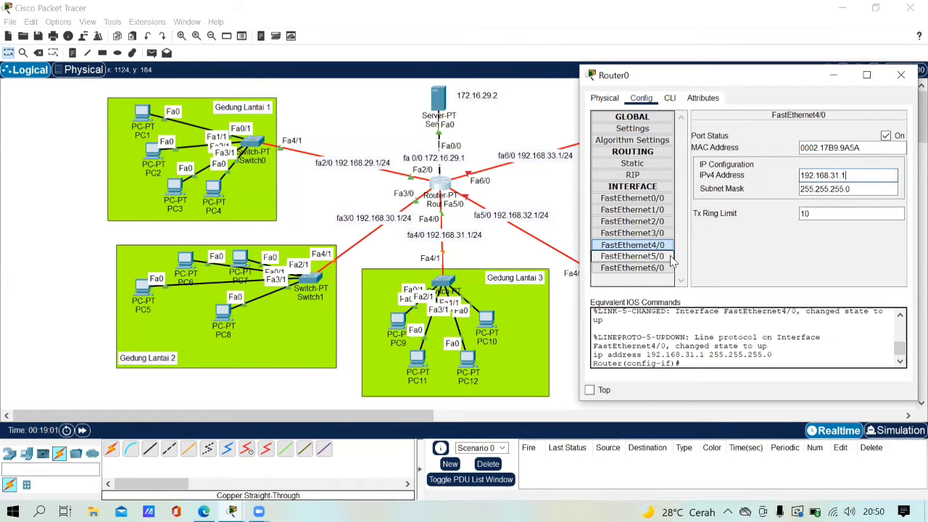
# - Turn on the router's FastEthernet5/0 port and set its IPv4 address to 192.168.32.1 with subnet mask 255.255.255.0
pyautogui.click(633, 256)
pyautogui.click(886, 136)
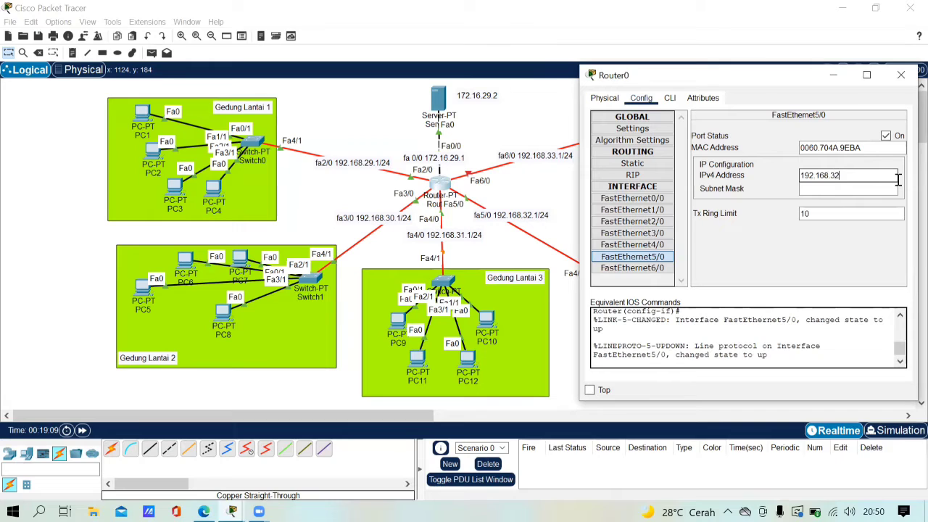
pyautogui.press('Tab')
# - Turn on the router's FastEthernet6/0 port, set its IPv4 address to 192.168.33.1 with mask 255.255.255.0, and close the router's settings
pyautogui.click(632, 268)
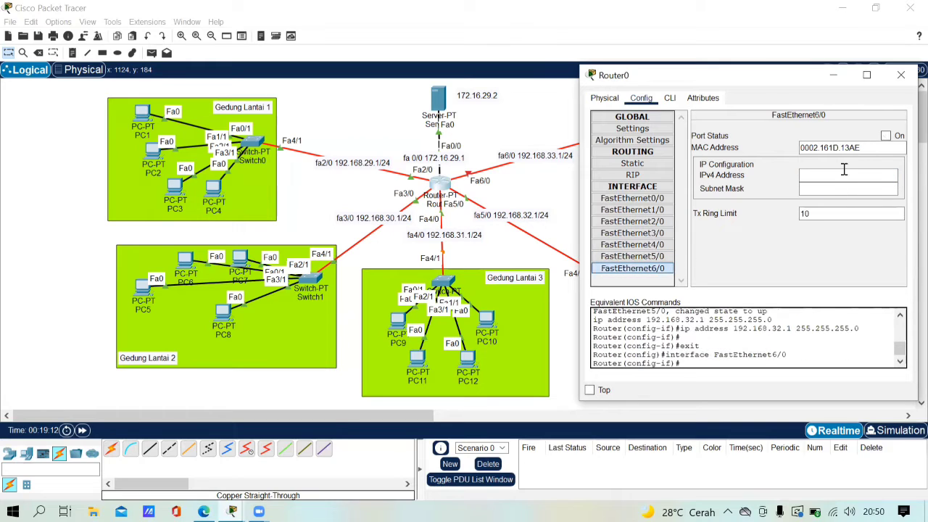
pyautogui.click(886, 136)
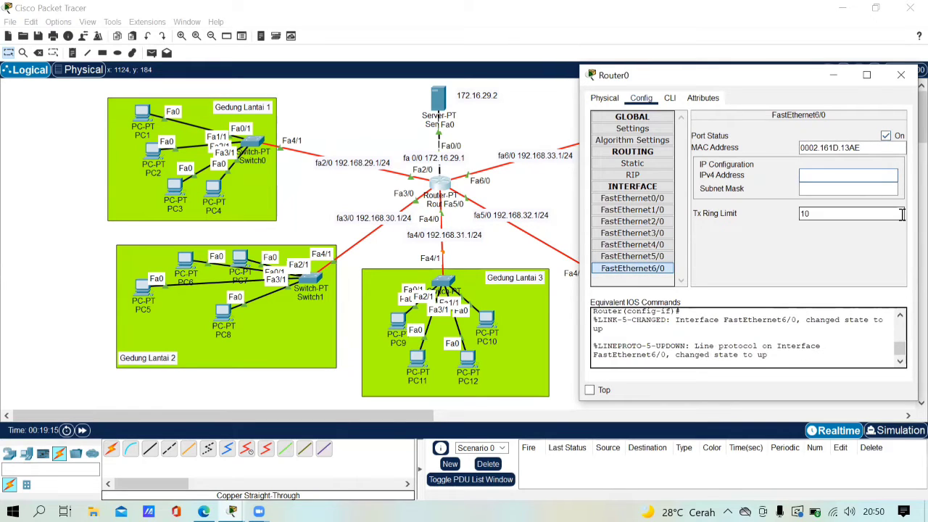
pyautogui.write('192.168.33.1')
pyautogui.press('Return')
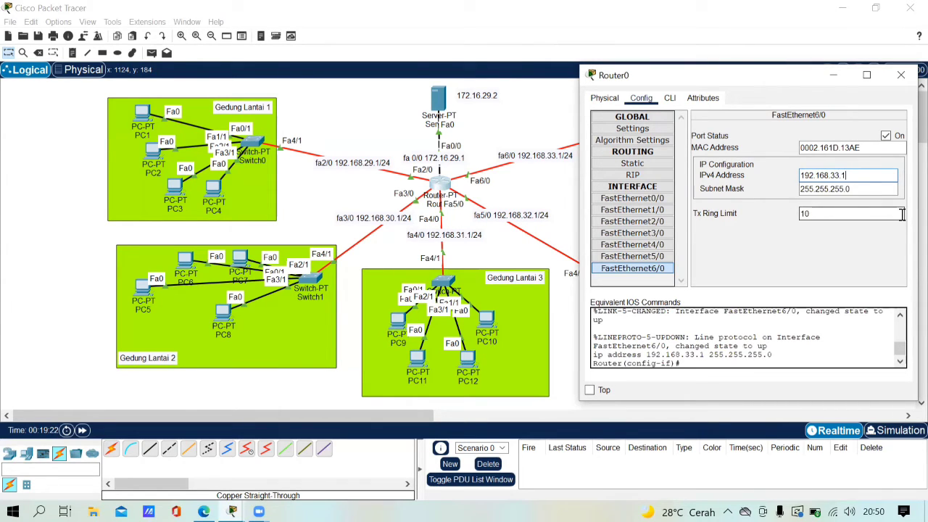
pyautogui.click(900, 75)
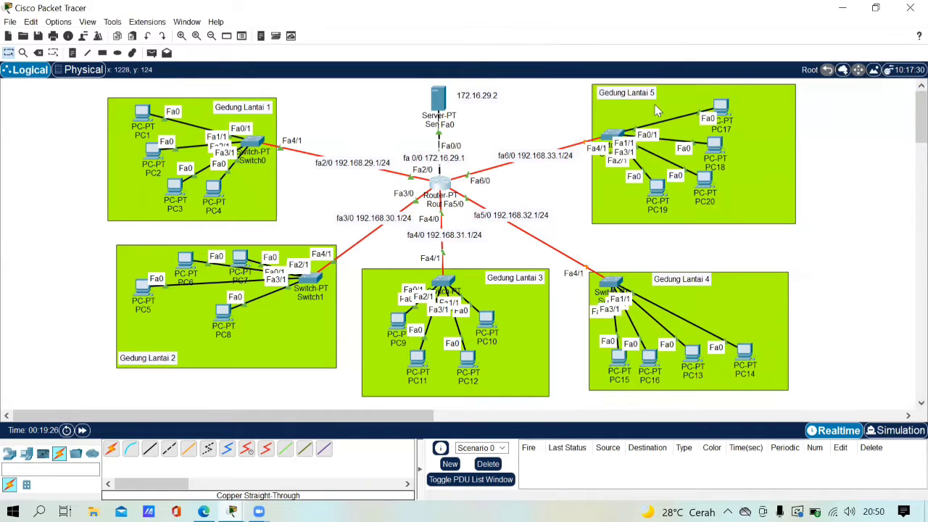
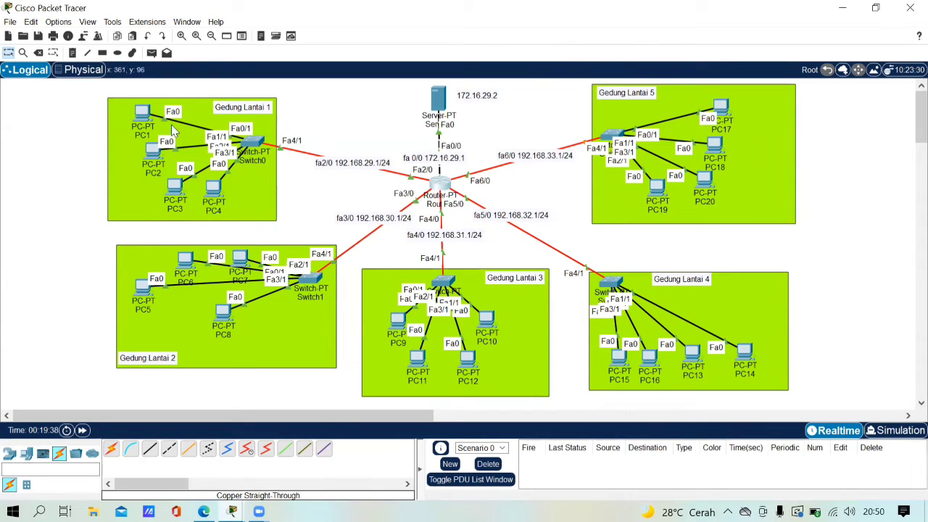
# - Give PC1 in Gedung Lantai 1 the static IPv4 address 192.168.29.2 with subnet mask 255.255.255.0
pyautogui.click(143, 114)
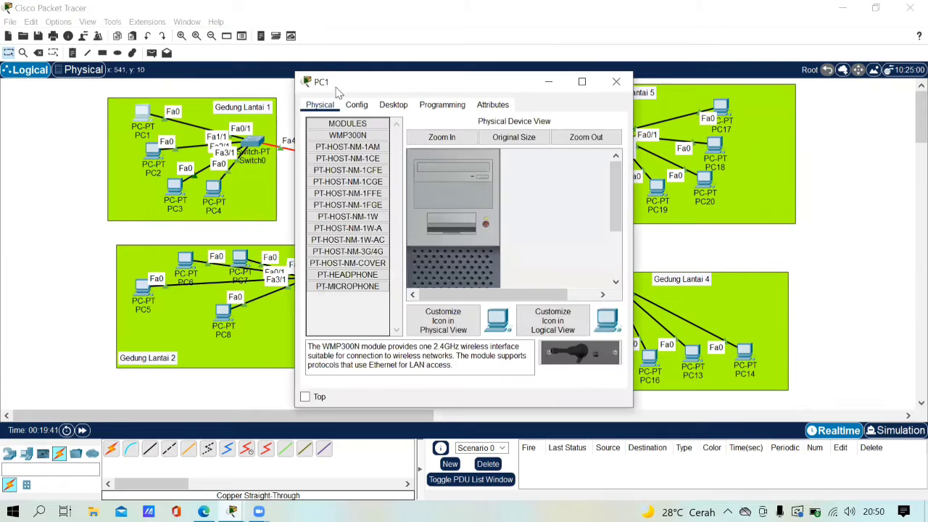
pyautogui.moveTo(336, 91); pyautogui.dragTo(502, 84)
pyautogui.click(525, 102)
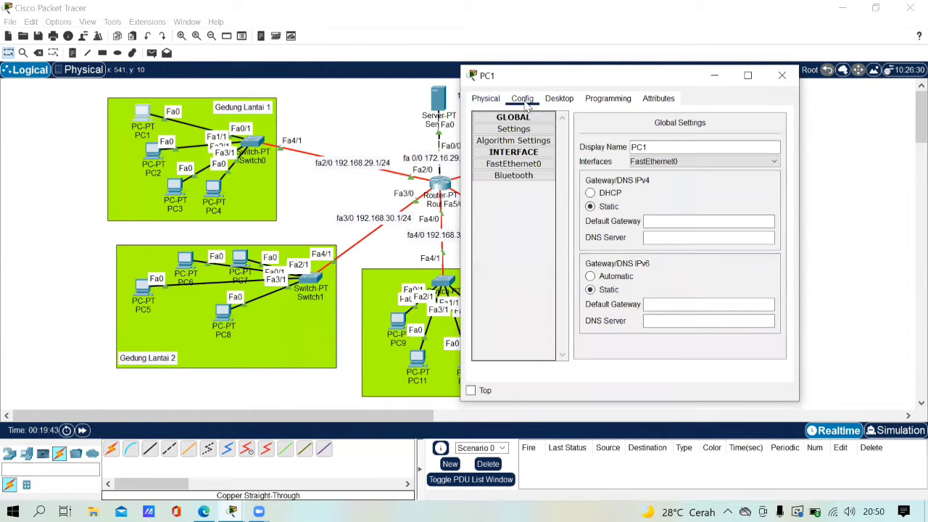
pyautogui.click(559, 99)
pyautogui.click(512, 127)
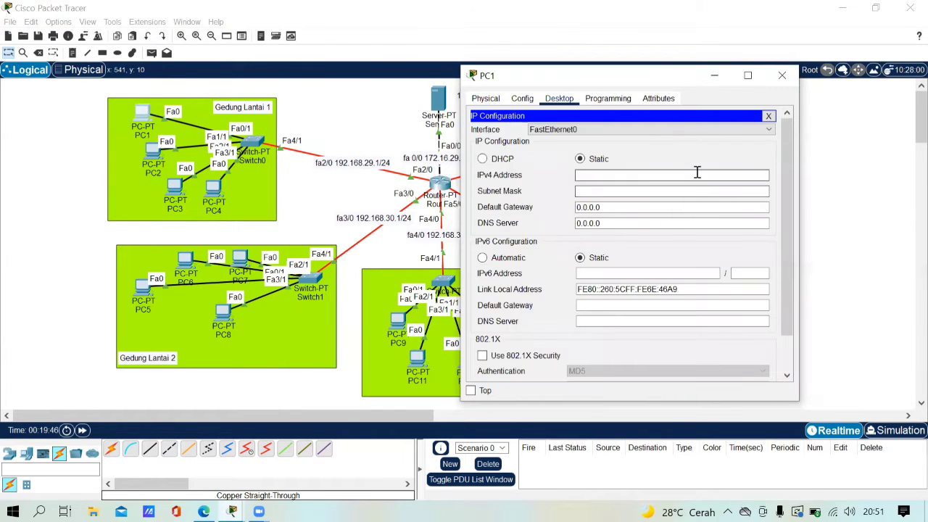
pyautogui.click(697, 173)
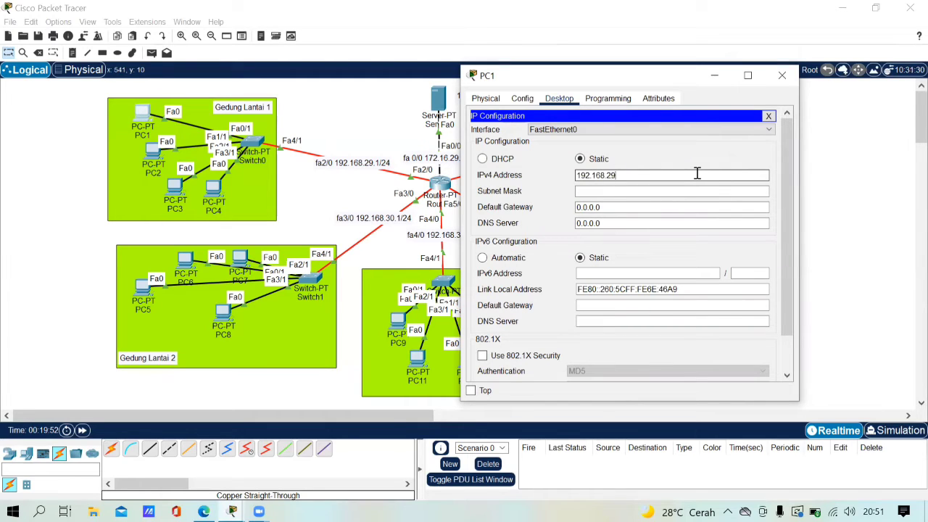
pyautogui.write('192.168.29.2')
pyautogui.press('Tab')
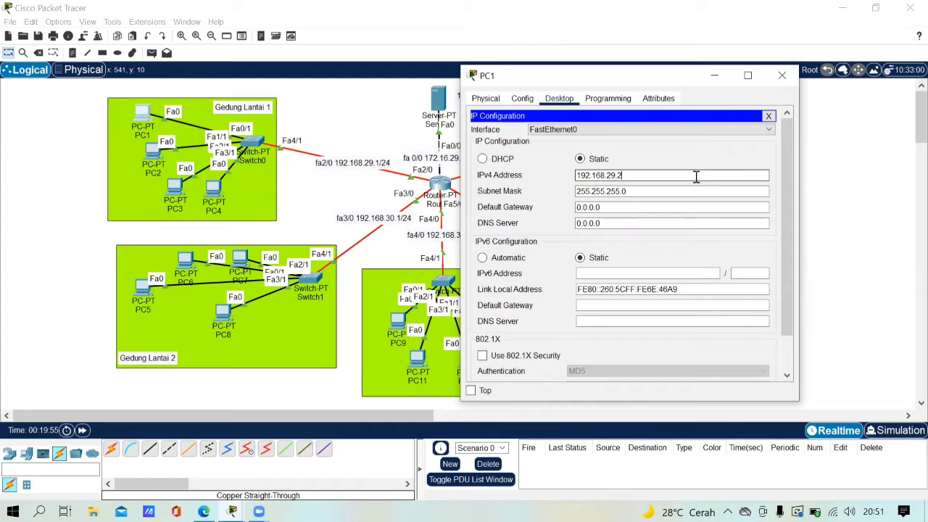
# - Set PC1's default gateway to 192.168.29.1 and close its settings
pyautogui.click(688, 208)
pyautogui.click(688, 208)
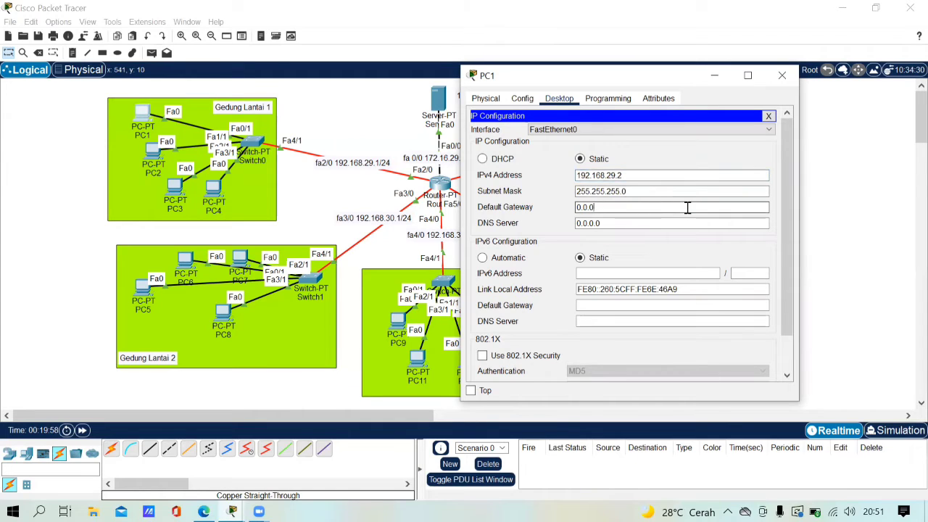
pyautogui.press('BackSpace')
pyautogui.press('BackSpace')
pyautogui.press('BackSpace')
pyautogui.press('BackSpace')
pyautogui.press('BackSpace')
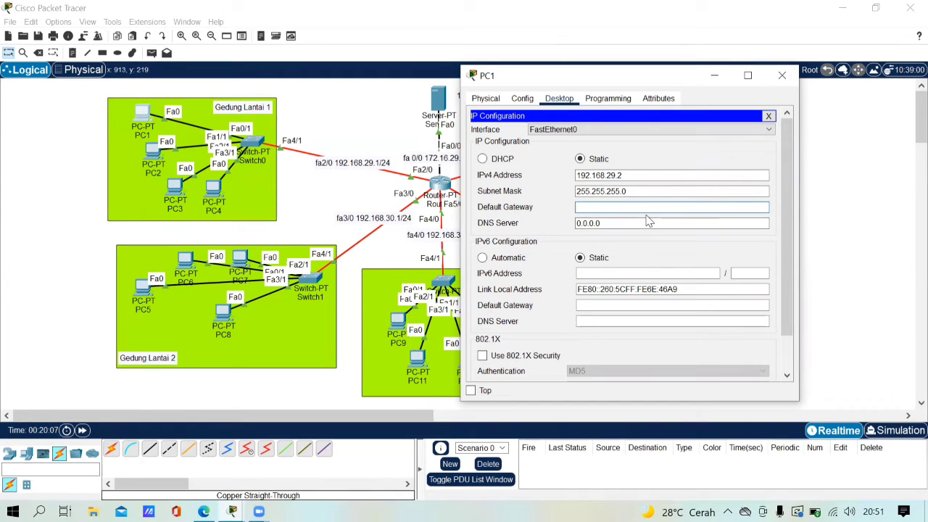
pyautogui.write('192.168.29.1')
pyautogui.moveTo(642, 206); pyautogui.dragTo(583, 206)
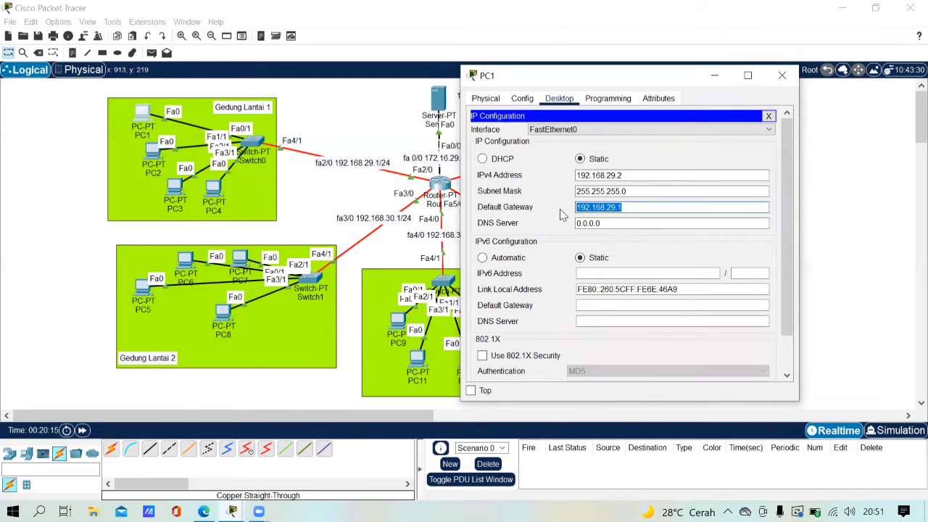
pyautogui.click(782, 75)
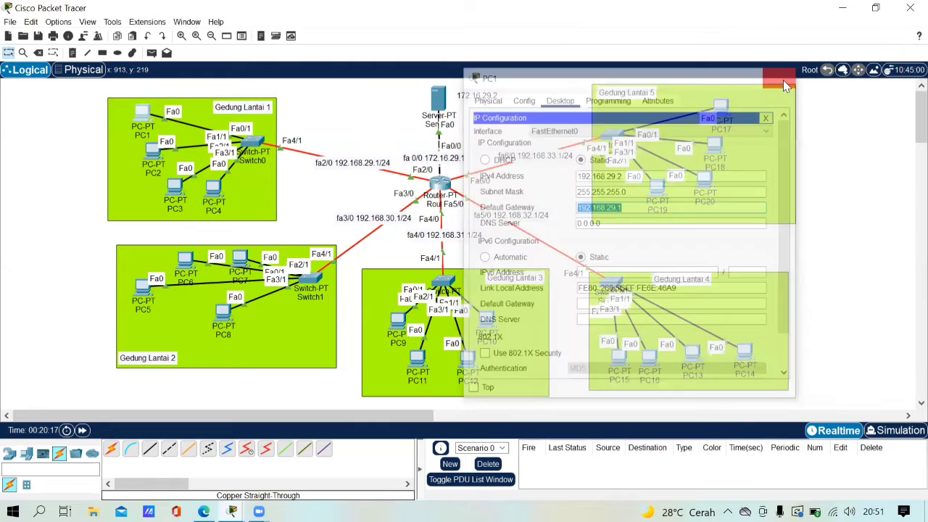
# - Give PC2 in Gedung Lantai 1 the static IPv4 address 192.168.29.3 with subnet mask 255.255.255.0
pyautogui.click(154, 153)
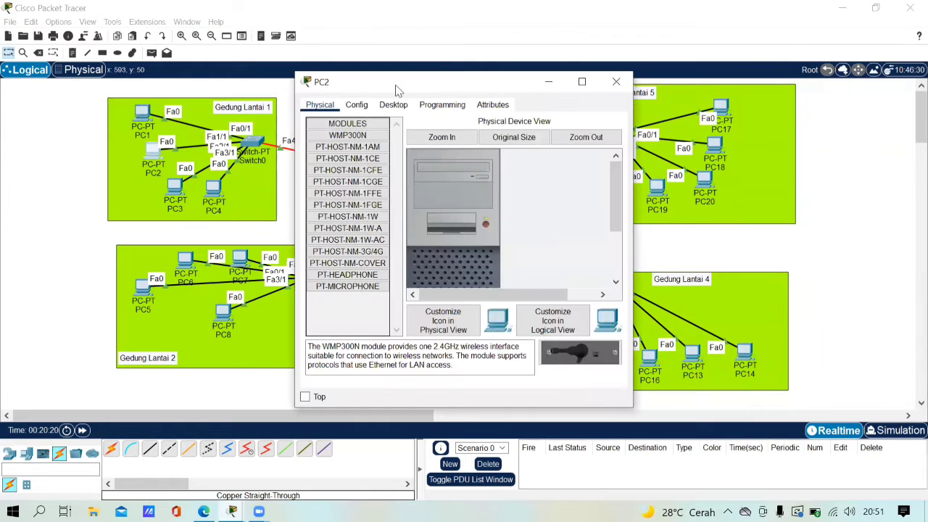
pyautogui.moveTo(396, 87); pyautogui.dragTo(499, 97)
pyautogui.click(503, 115)
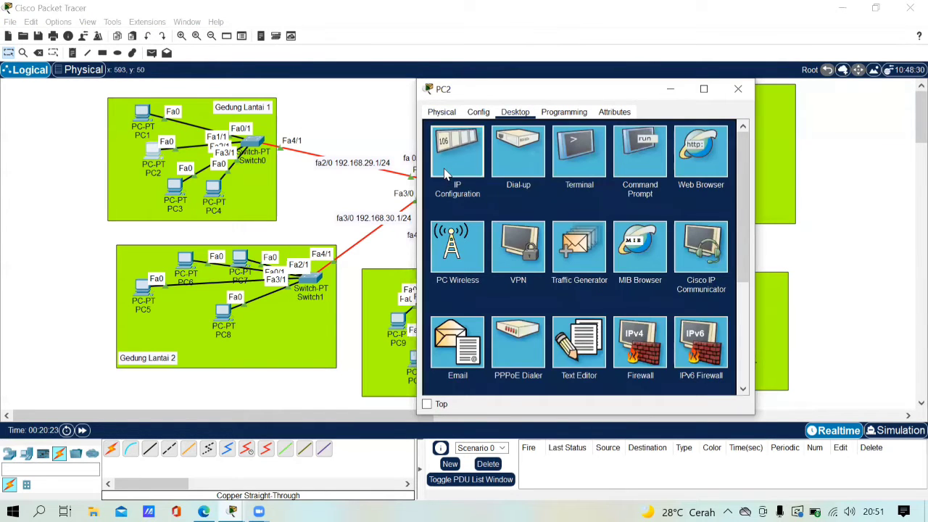
pyautogui.click(450, 178)
pyautogui.click(626, 188)
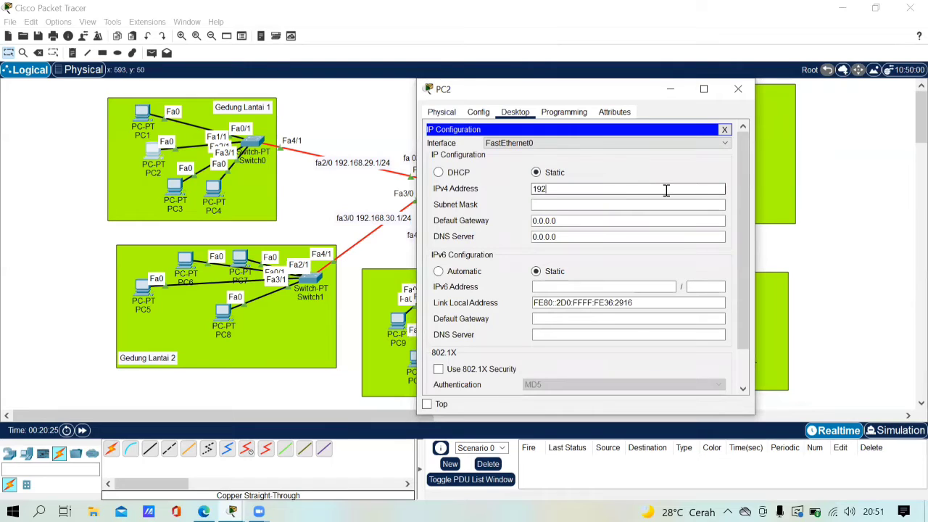
pyautogui.write('192.168.29.3')
pyautogui.press('Tab')
# - Set PC2's default gateway to 192.168.29.1 and close its settings
pyautogui.click(652, 216)
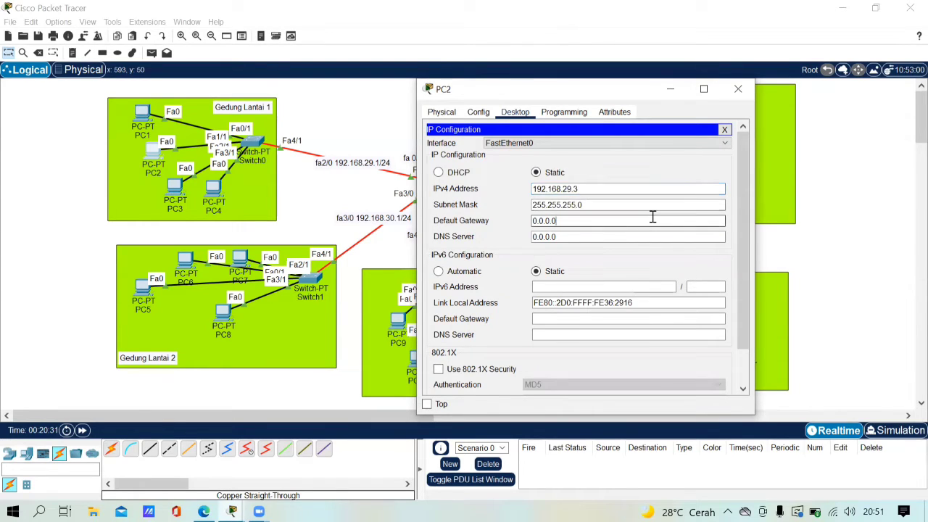
pyautogui.press('BackSpace')
pyautogui.press('BackSpace')
pyautogui.press('BackSpace')
pyautogui.press('BackSpace')
pyautogui.press('BackSpace')
pyautogui.press('BackSpace')
pyautogui.write('192.168.29.1')
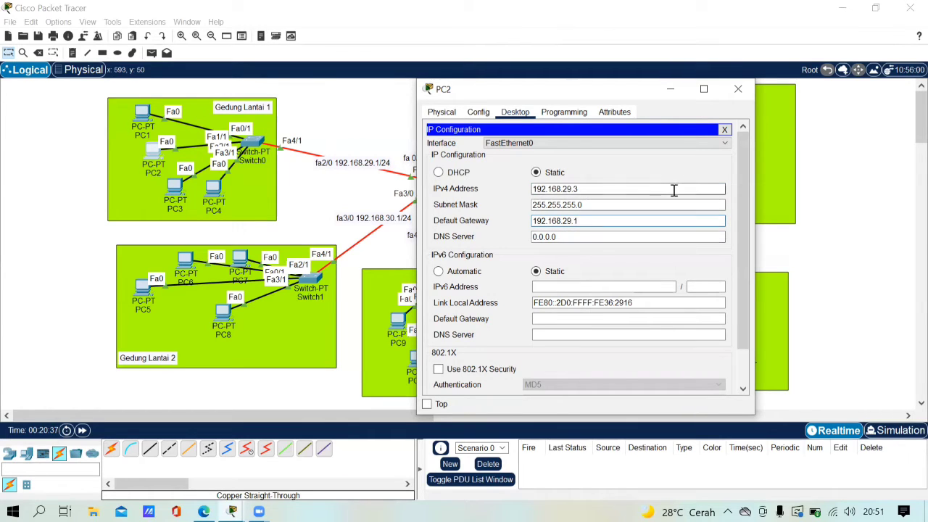
pyautogui.click(738, 88)
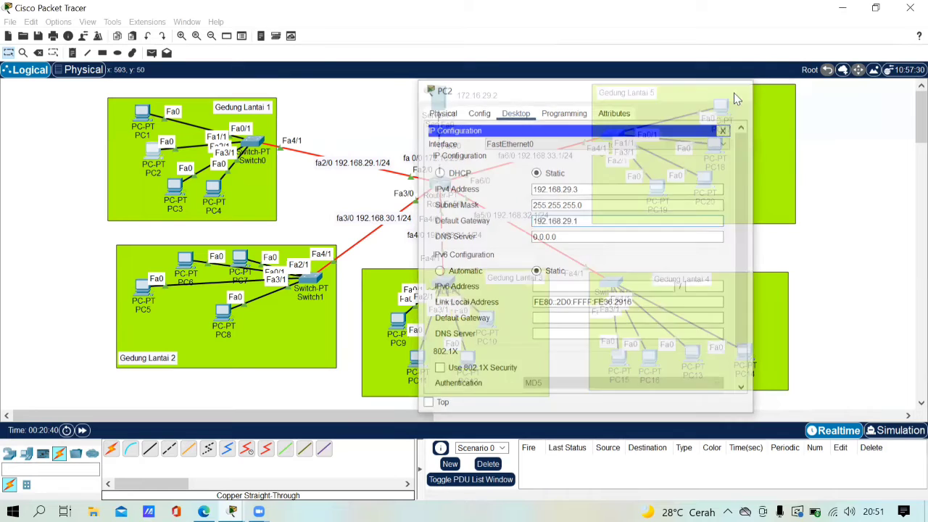
# - Give PC3 in Gedung Lantai 1 the static IPv4 address 192.168.29.4, subnet mask 255.255.255.0 and default gateway 192.168.29.1
pyautogui.click(177, 190)
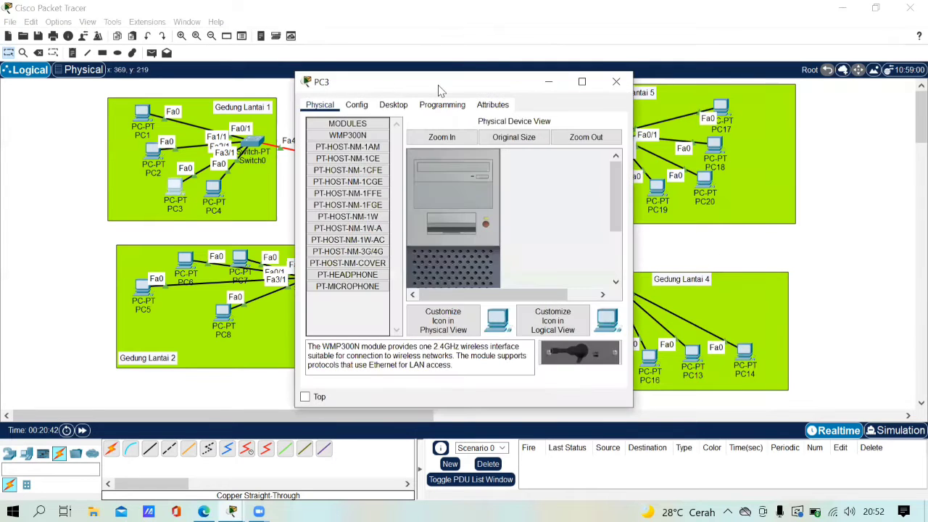
pyautogui.click(535, 105)
pyautogui.click(476, 148)
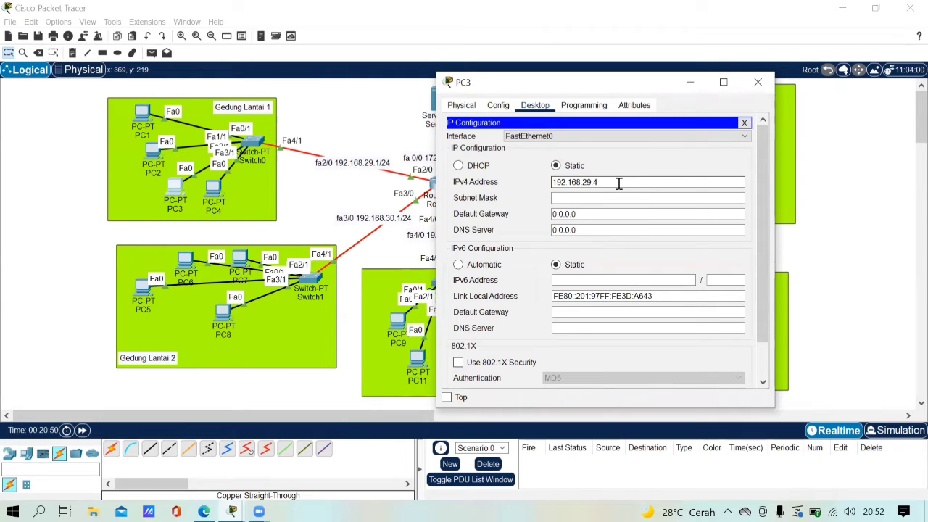
pyautogui.press('Tab')
pyautogui.moveTo(632, 213); pyautogui.dragTo(531, 216)
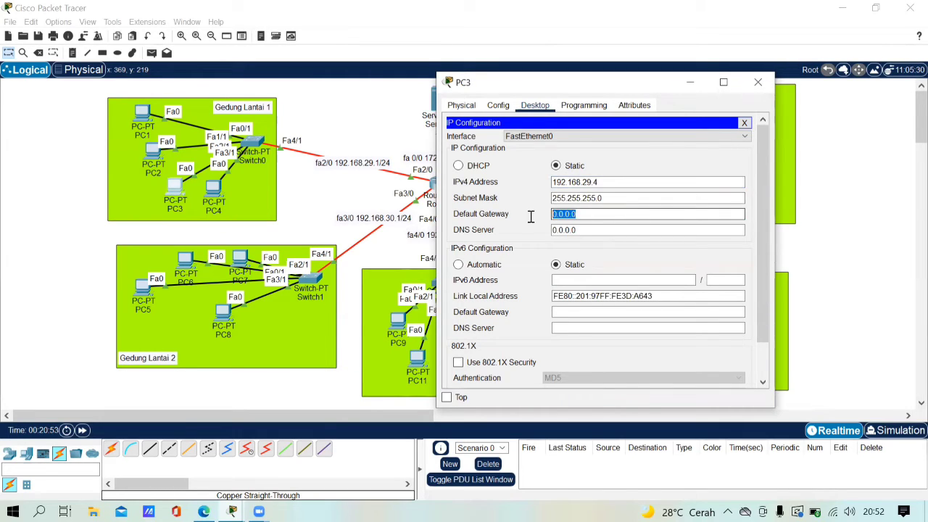
pyautogui.write('192.168.29.1')
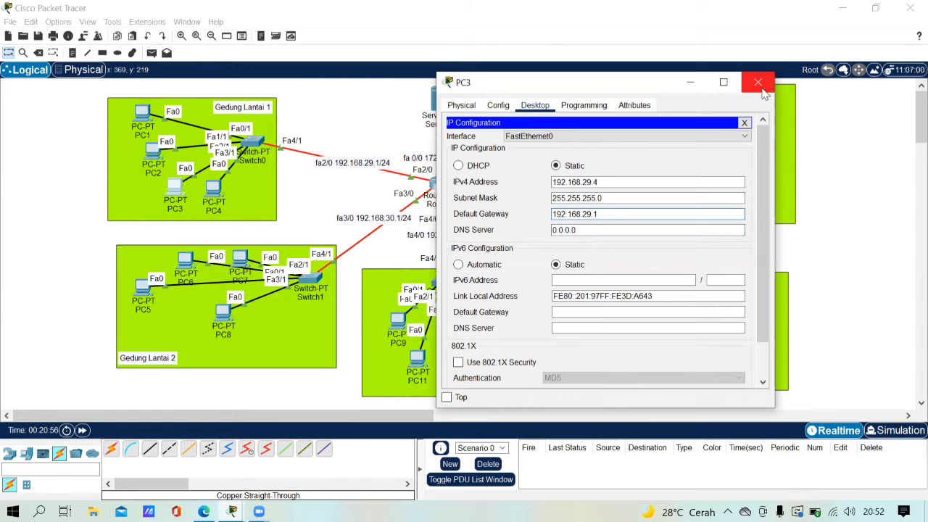
pyautogui.click(757, 82)
# - Give PC4 in Gedung Lantai 1 the static IPv4 address 192.168.29.5 with subnet mask 255.255.255.0
pyautogui.click(213, 190)
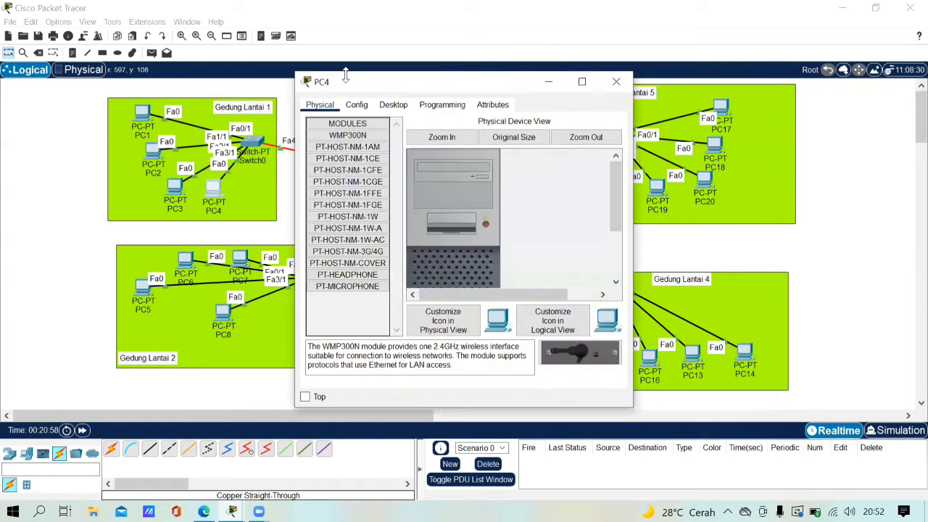
pyautogui.moveTo(517, 71); pyautogui.dragTo(525, 77)
pyautogui.click(507, 97)
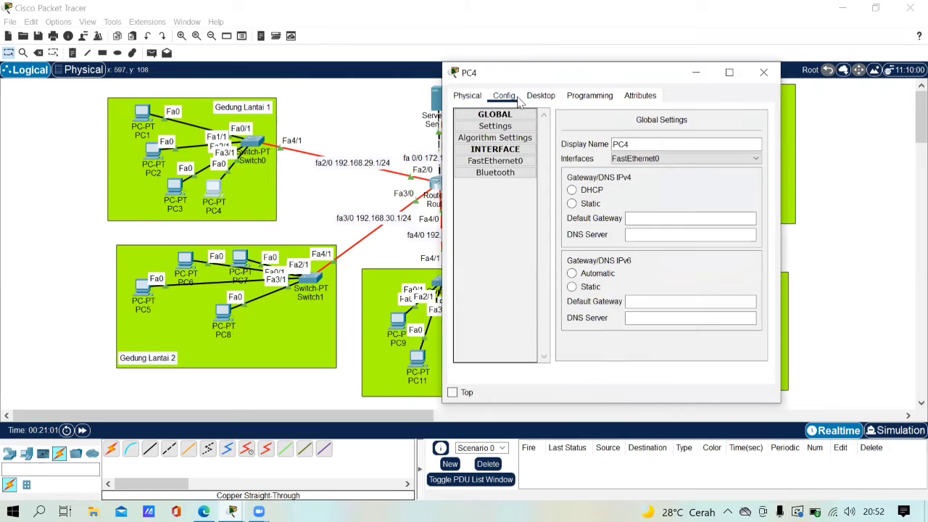
pyautogui.click(541, 97)
pyautogui.click(511, 158)
pyautogui.click(673, 174)
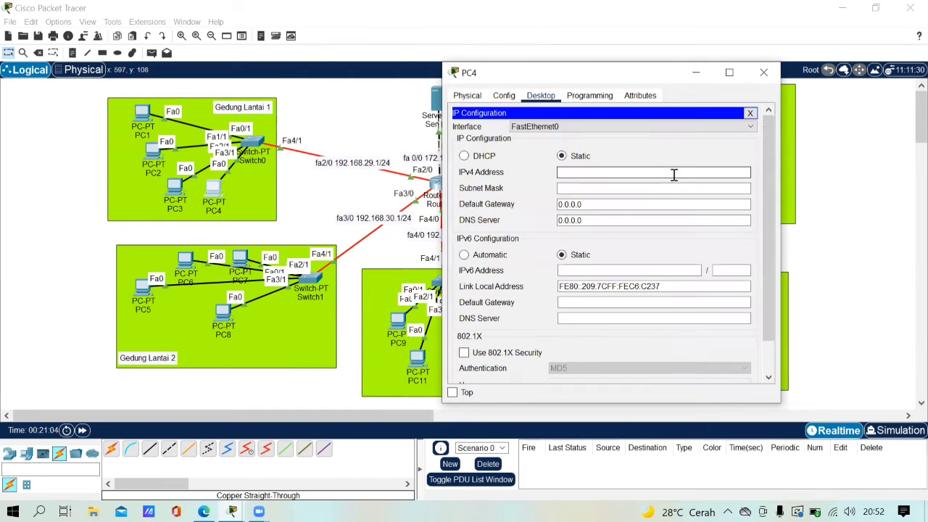
pyautogui.write('192.168.29.5')
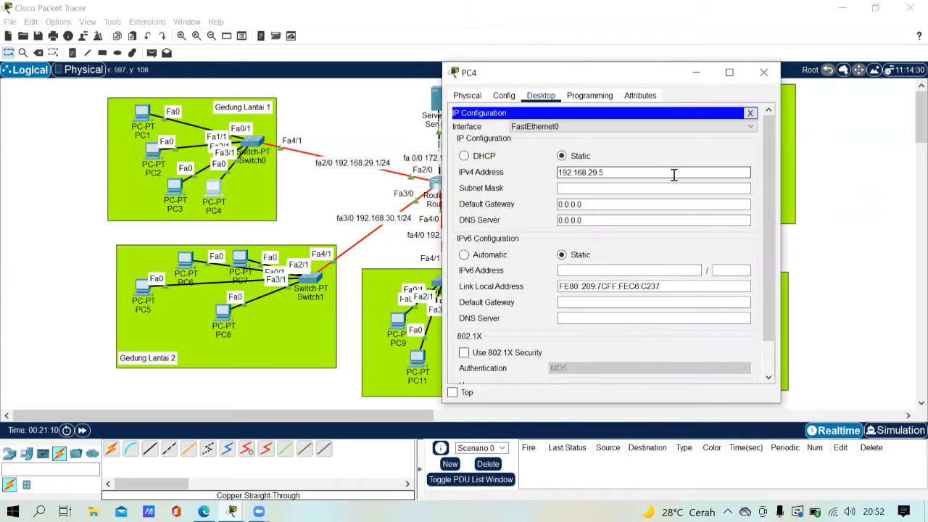
pyautogui.press('Tab')
# - Set PC4's default gateway to 192.168.29.1 and close its settings
pyautogui.moveTo(663, 203); pyautogui.dragTo(503, 204)
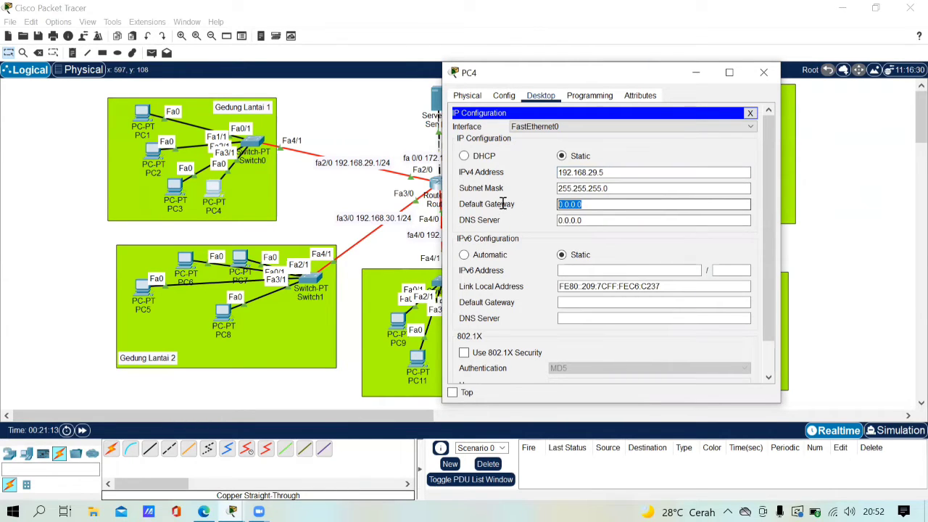
pyautogui.write('192.168.29.1')
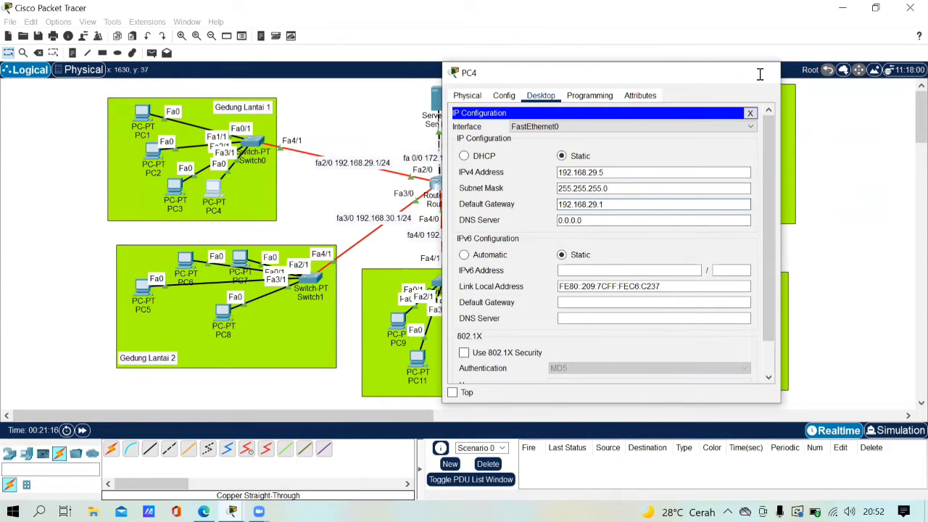
pyautogui.click(760, 75)
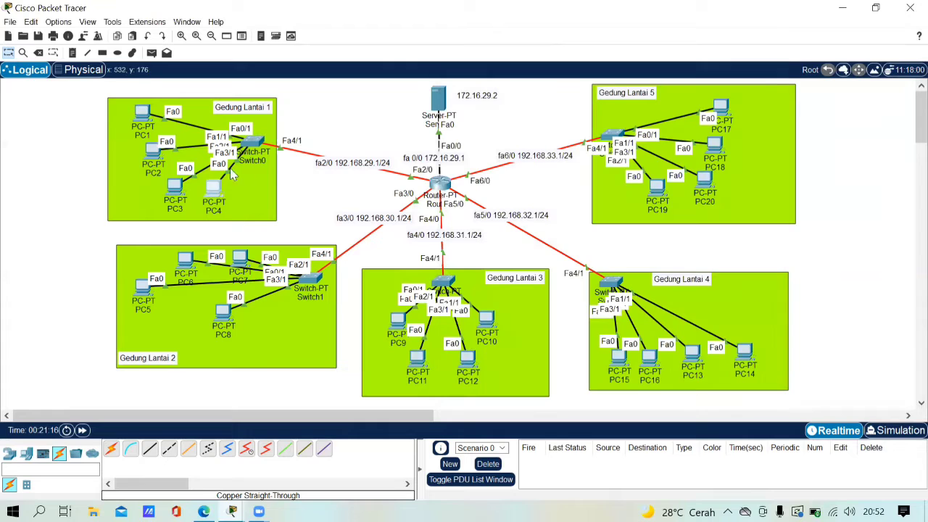
# - Give PC5 in Gedung Lantai 2 the static IPv4 address 192.168.30.2 with subnet mask 255.255.255.0
pyautogui.click(143, 294)
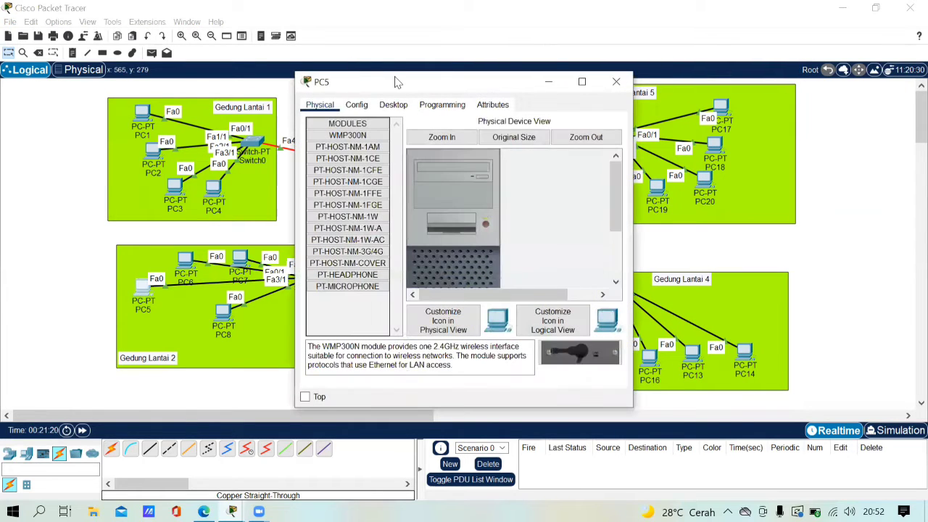
pyautogui.moveTo(397, 82); pyautogui.dragTo(558, 72)
pyautogui.click(565, 97)
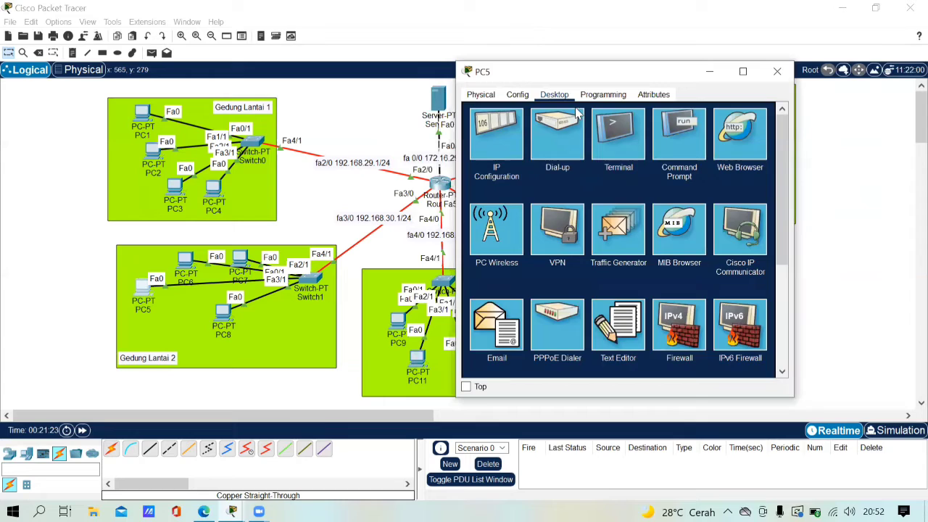
pyautogui.click(497, 132)
pyautogui.click(668, 174)
pyautogui.write('192.168.')
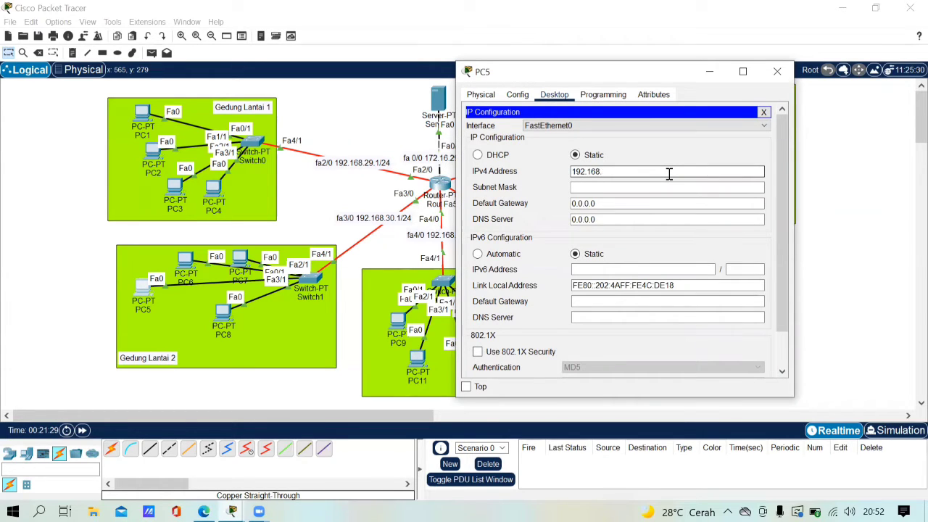
pyautogui.write('30.2')
pyautogui.press('Tab')
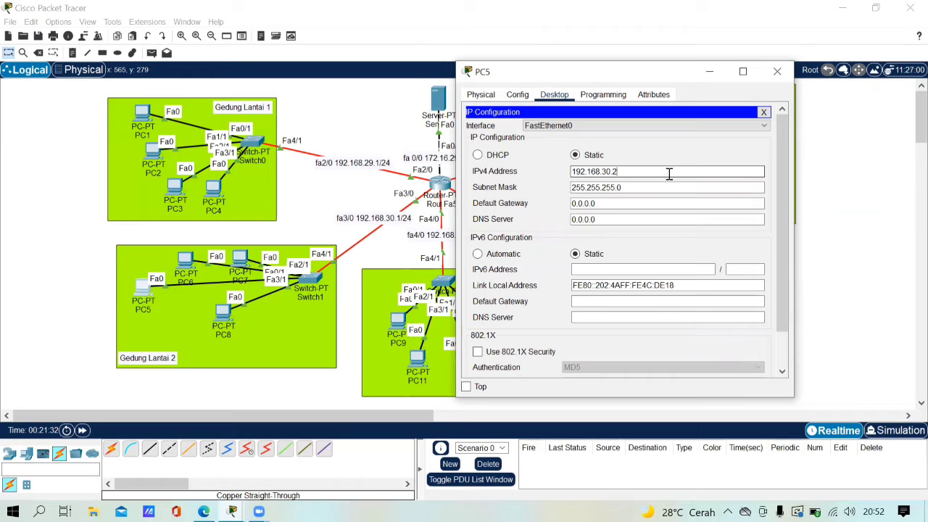
# - Set PC5's default gateway to 192.168.30.1 and close its settings
pyautogui.click(648, 203)
pyautogui.press('BackSpace')
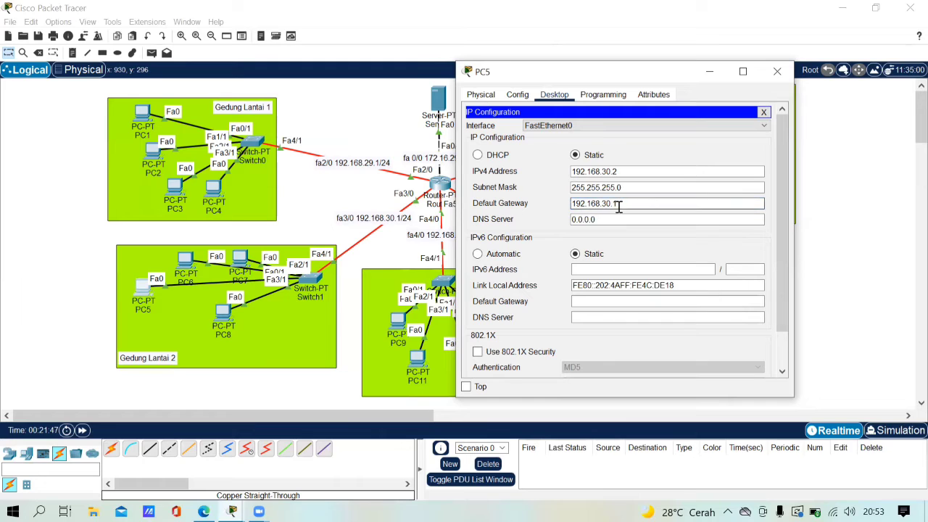
pyautogui.moveTo(618, 204); pyautogui.dragTo(555, 205)
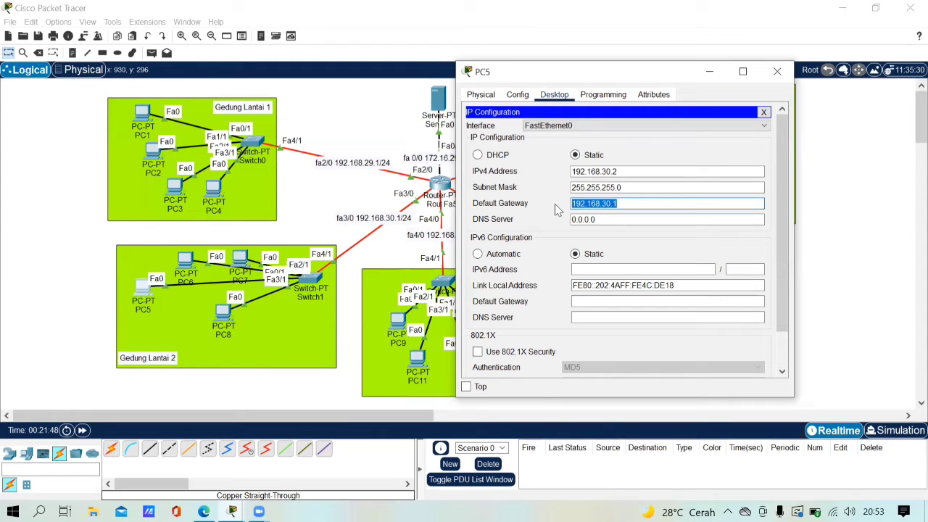
pyautogui.click(777, 71)
# - Give PC6 in Gedung Lantai 2 the static IPv4 address 192.168.30.3 with subnet mask 255.255.255.0
pyautogui.click(187, 262)
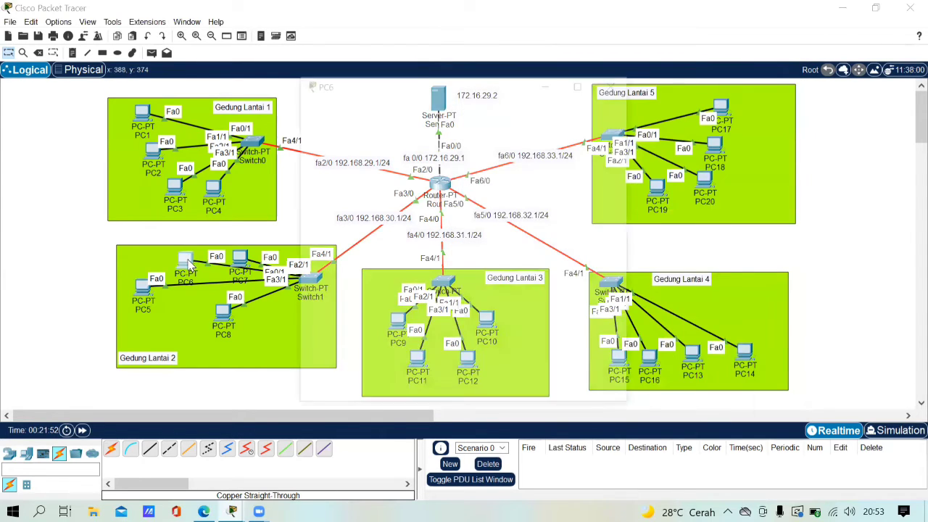
pyautogui.moveTo(376, 86); pyautogui.dragTo(611, 75)
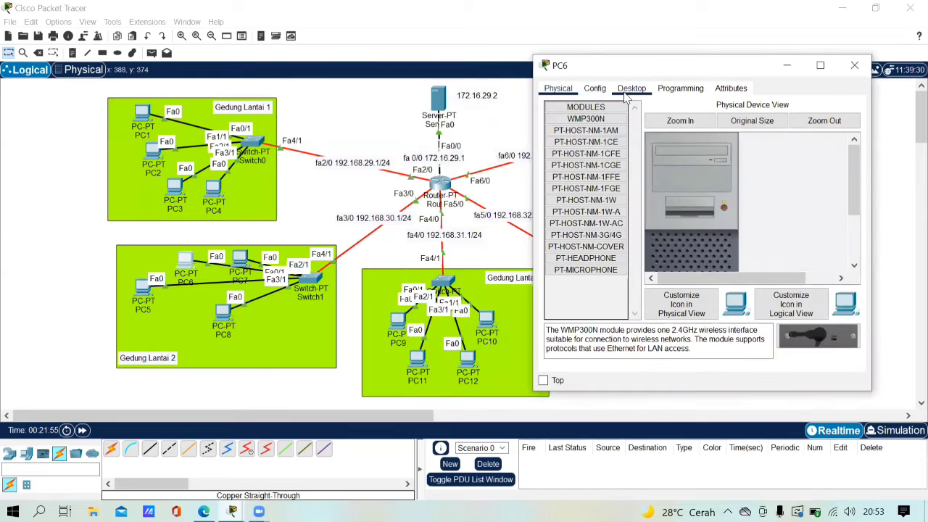
pyautogui.click(632, 89)
pyautogui.click(579, 110)
pyautogui.click(738, 162)
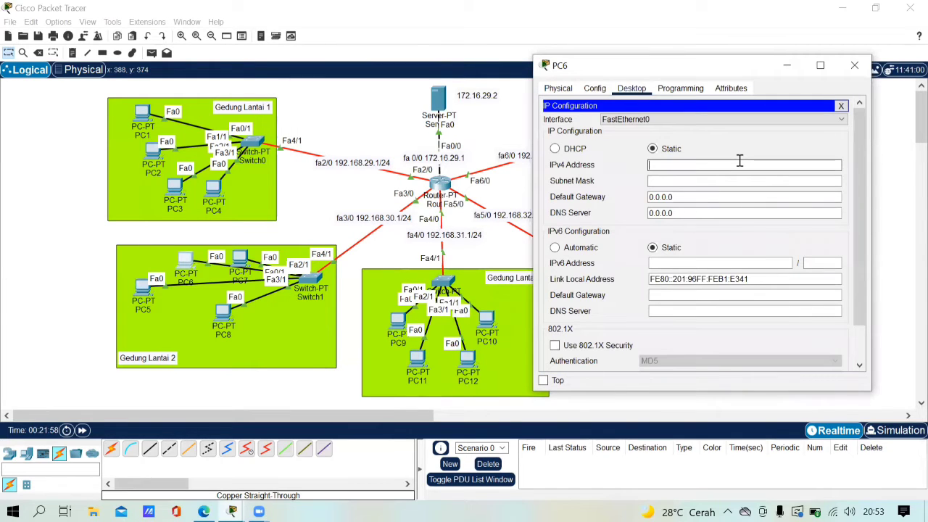
pyautogui.write('192.168.30.3')
# - Set PC6's default gateway to 192.168.30.1 and close its settings
pyautogui.click(749, 196)
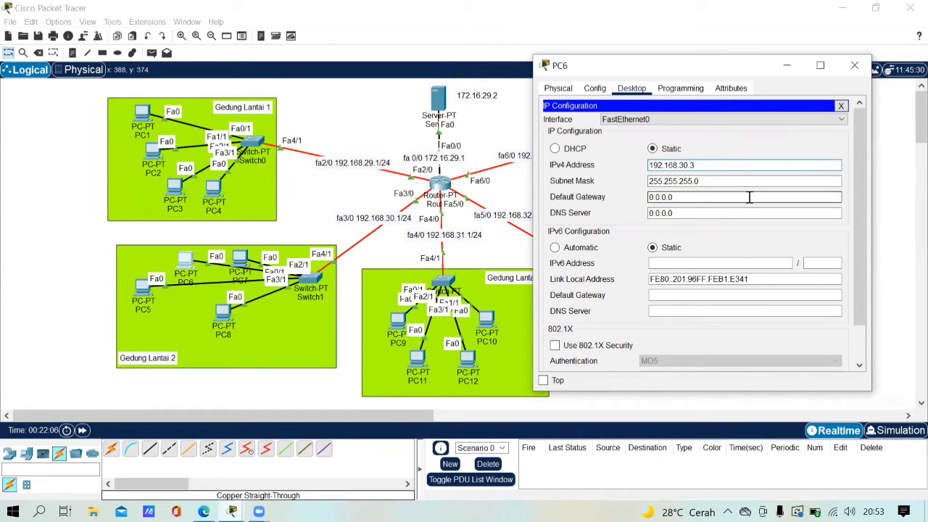
pyautogui.press('BackSpace')
pyautogui.press('BackSpace')
pyautogui.press('BackSpace')
pyautogui.press('BackSpace')
pyautogui.press('BackSpace')
pyautogui.press('BackSpace')
pyautogui.press('BackSpace')
pyautogui.write('192.168.30.1')
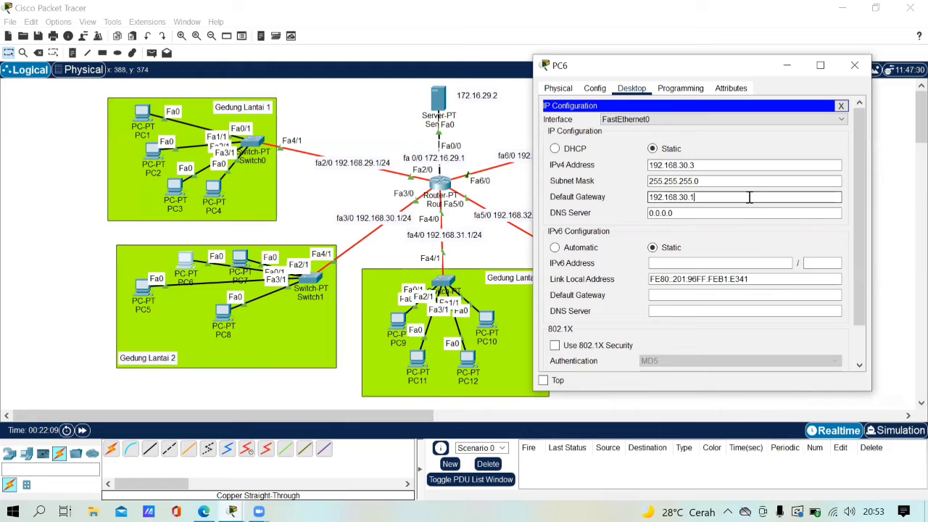
pyautogui.click(853, 67)
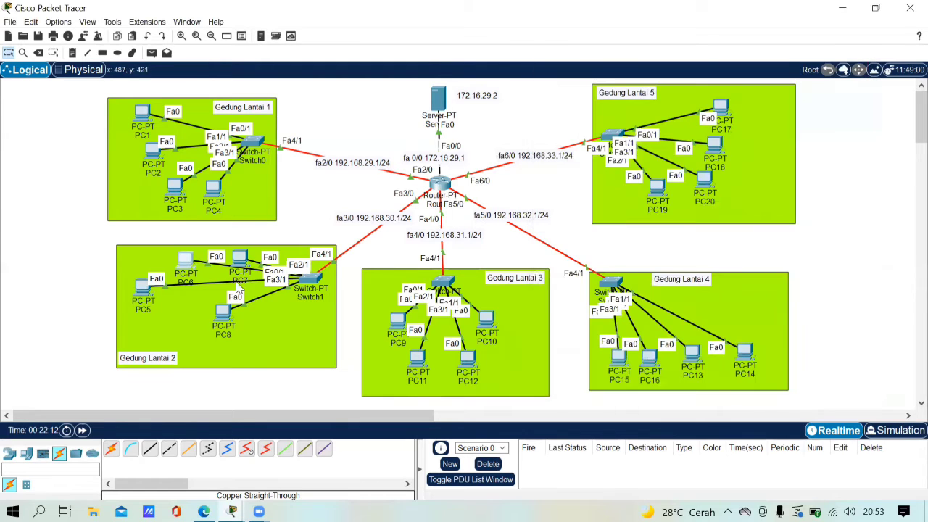
# - Assign PC7 in Gedung Lantai 2 the static IPv4 address 192.168.30.4 with subnet mask 255.255.255.0
pyautogui.click(240, 260)
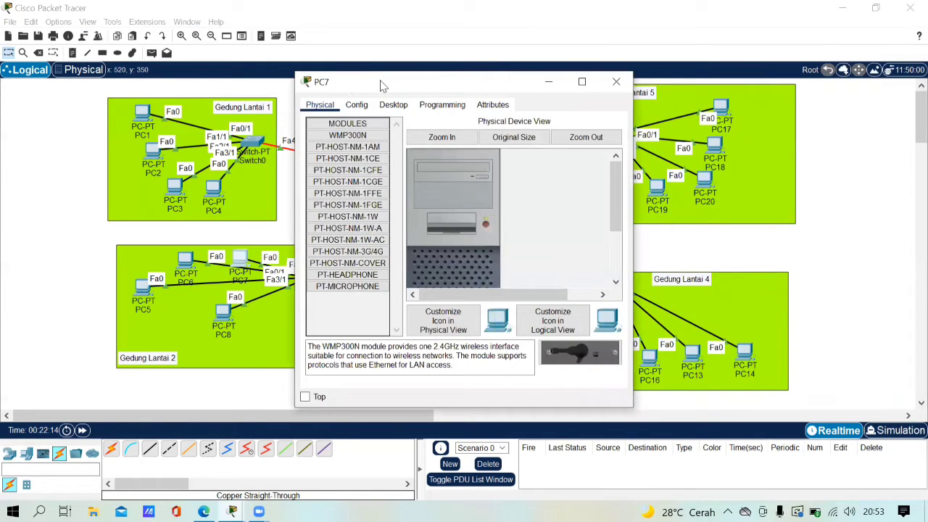
pyautogui.moveTo(382, 86); pyautogui.dragTo(528, 74)
pyautogui.click(502, 94)
pyautogui.click(539, 93)
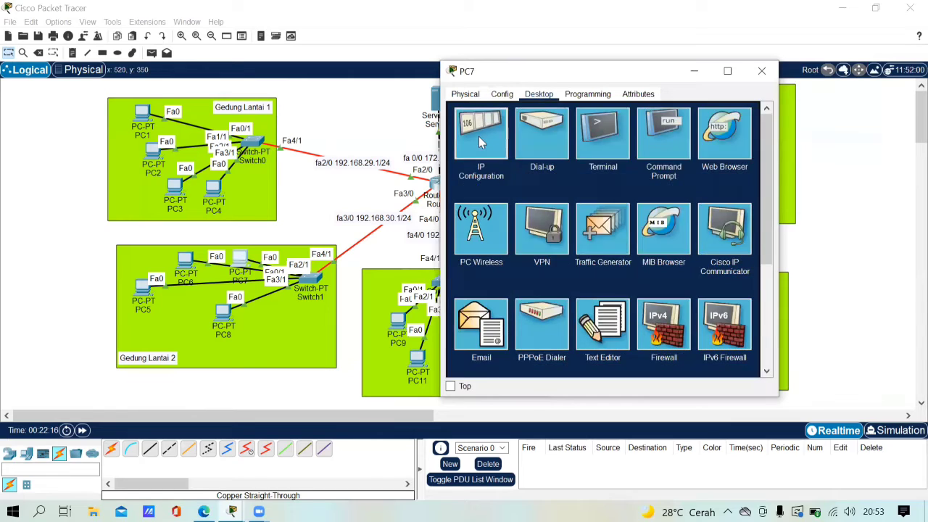
pyautogui.click(479, 138)
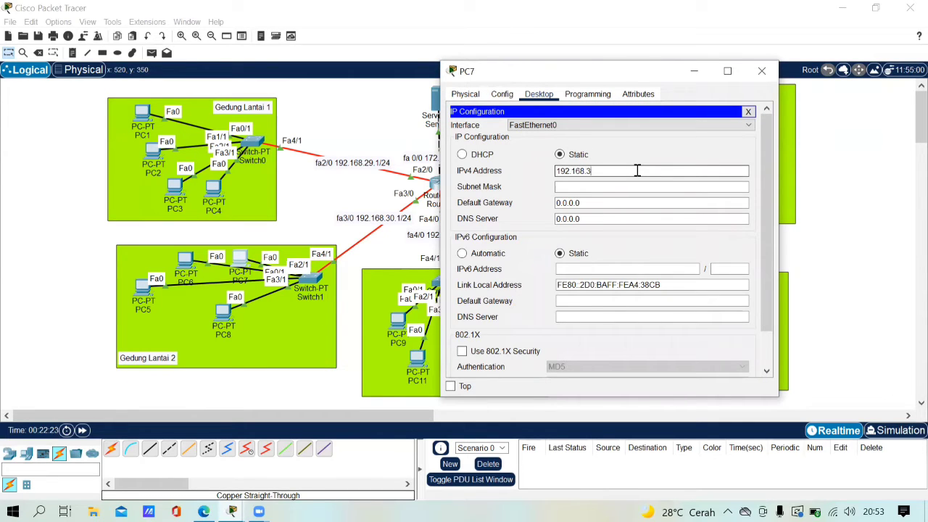
pyautogui.write('4')
pyautogui.press('Tab')
# - Set PC7's default gateway to 192.168.30.1 and close its configuration window
pyautogui.click(650, 204)
pyautogui.press('BackSpace')
pyautogui.press('BackSpace')
pyautogui.press('BackSpace')
pyautogui.press('BackSpace')
pyautogui.press('BackSpace')
pyautogui.press('BackSpace')
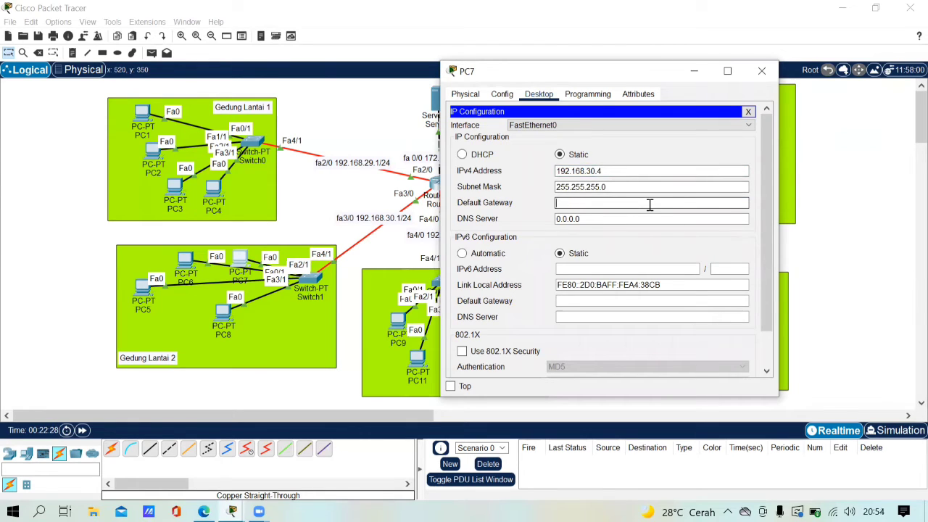
pyautogui.write('192.168.30.1')
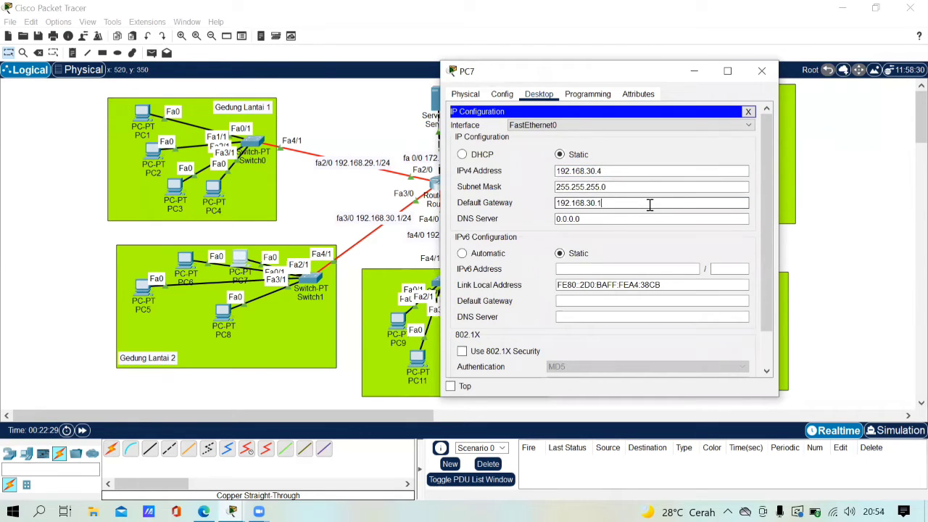
pyautogui.click(756, 76)
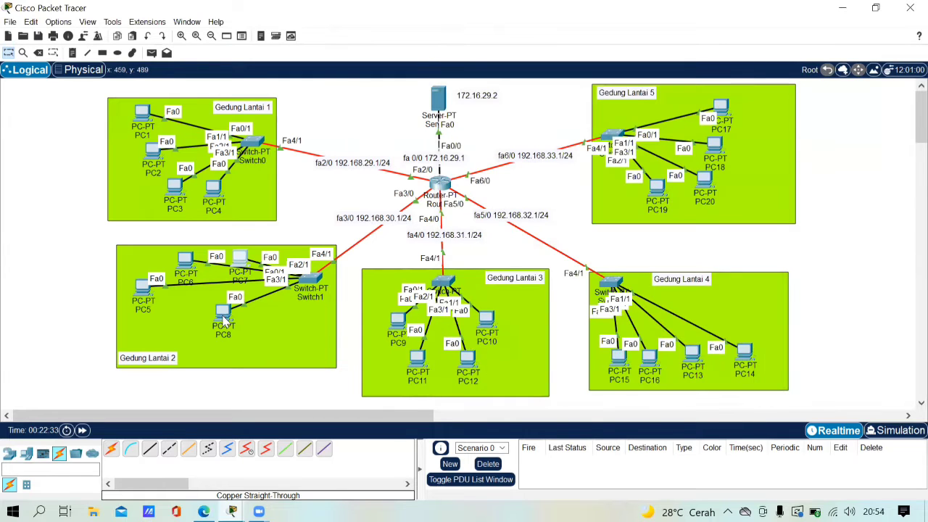
# - Set the static IPv4 address of PC8 in Gedung Lantai 2 to 192.168.30.5
pyautogui.click(223, 312)
pyautogui.moveTo(348, 82); pyautogui.dragTo(515, 64)
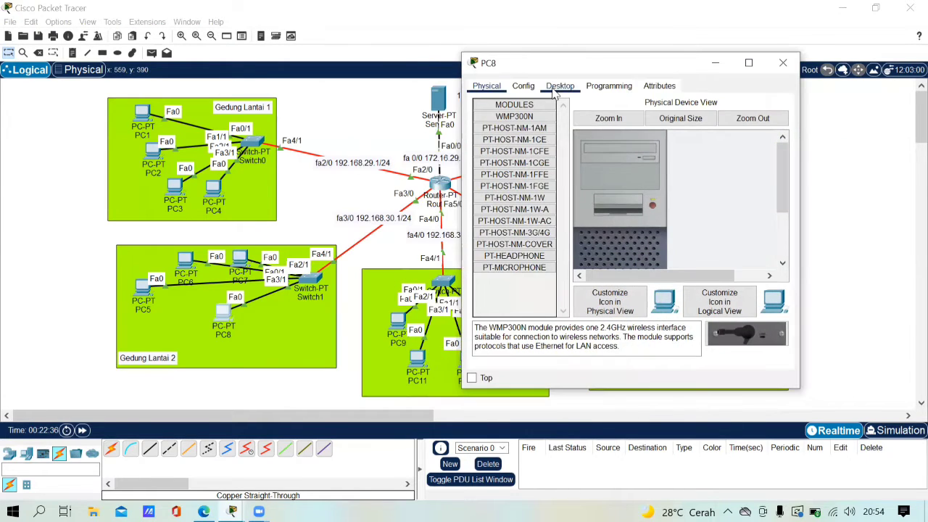
pyautogui.click(560, 86)
pyautogui.click(510, 131)
pyautogui.click(646, 160)
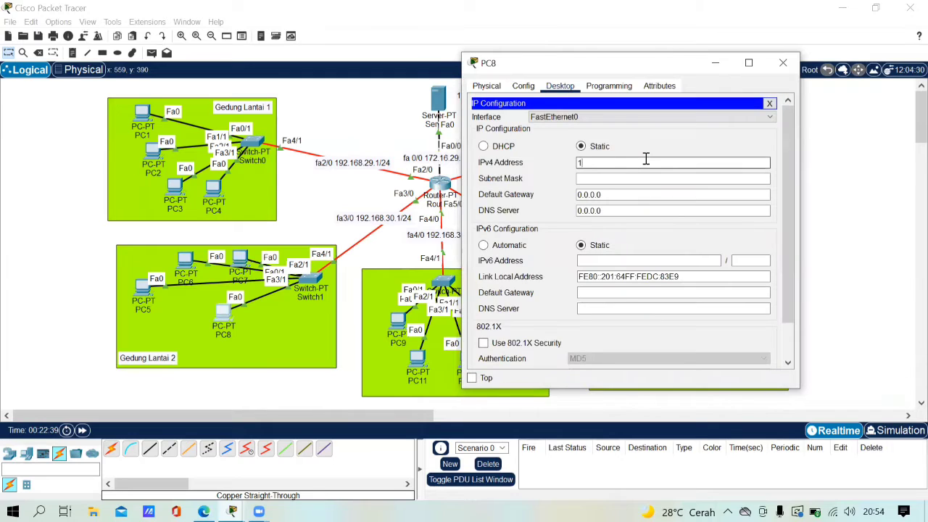
pyautogui.write('192.168.30.')
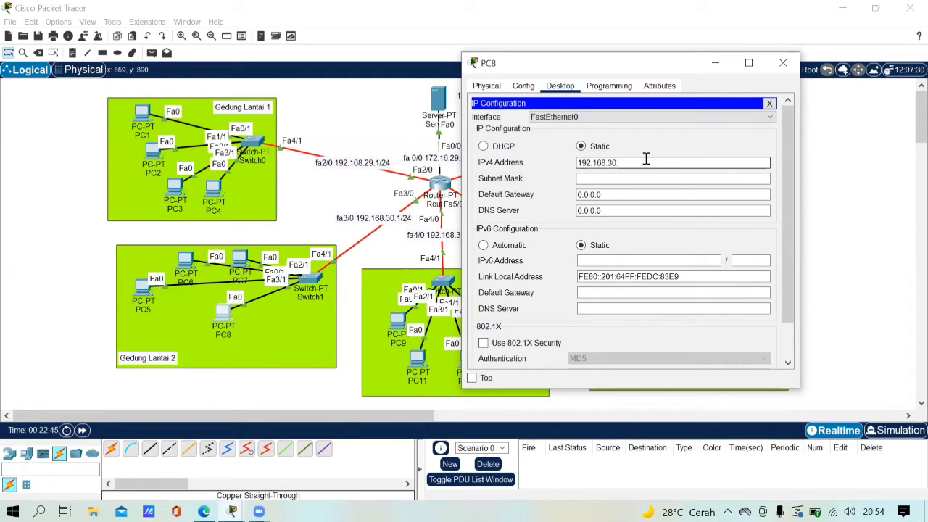
pyautogui.write('5')
# - Give PC8 the subnet mask 255.255.255.0 and default gateway 192.168.30.1, and close its configuration window
pyautogui.click(661, 194)
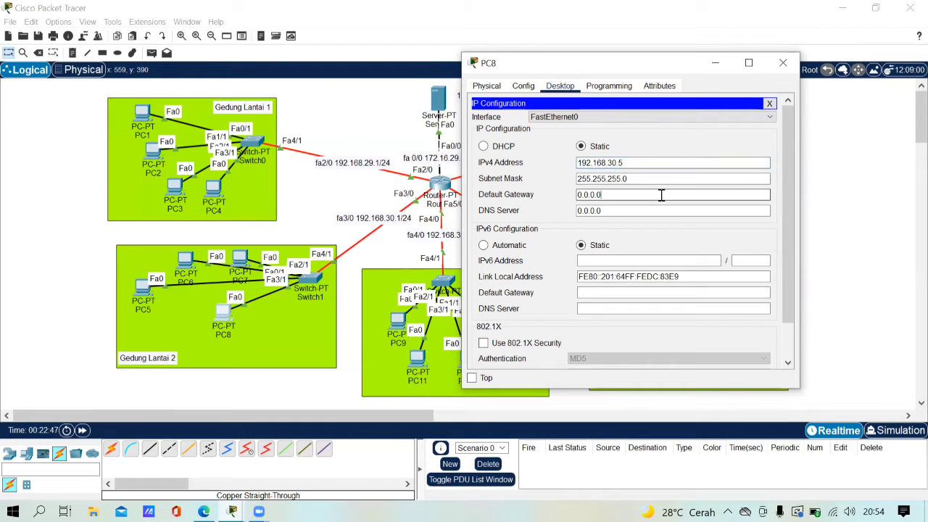
pyautogui.write('192.168.30.1')
pyautogui.click(783, 62)
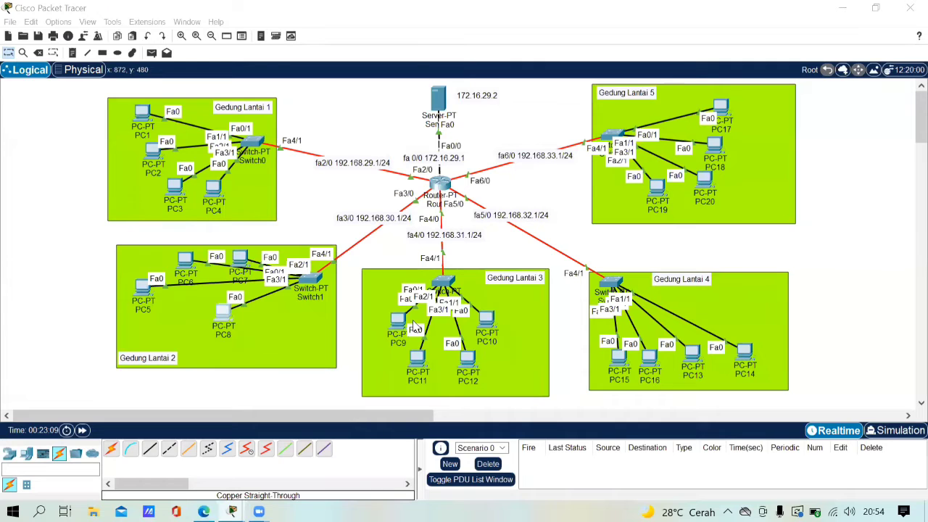
# - Assign PC9 in Gedung Lantai 3 the static IPv4 address 192.168.31.2 with subnet mask 255.255.255.0
pyautogui.click(398, 322)
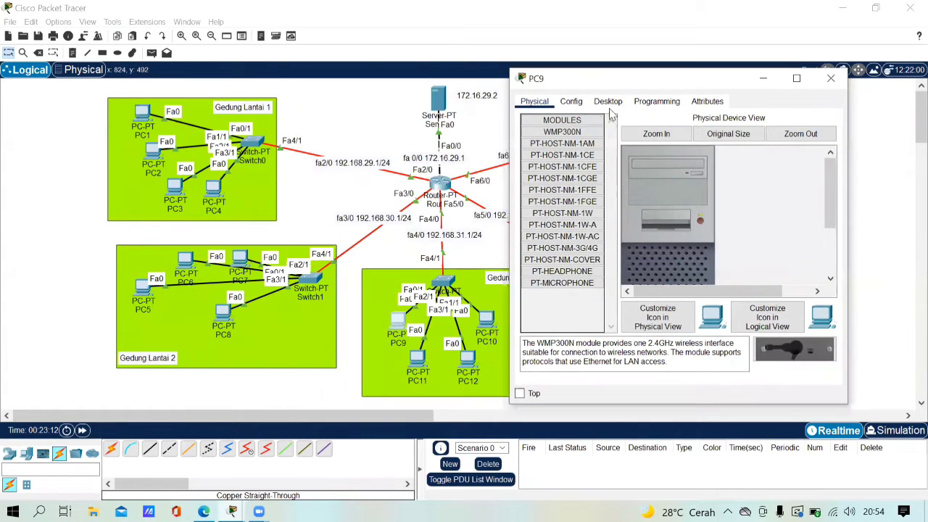
pyautogui.click(608, 102)
pyautogui.click(552, 136)
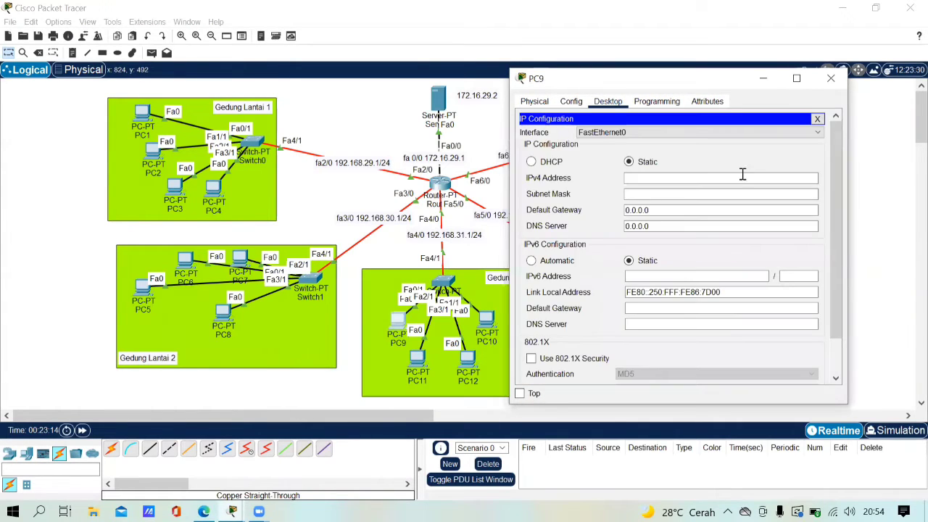
pyautogui.click(744, 178)
pyautogui.write('192.168')
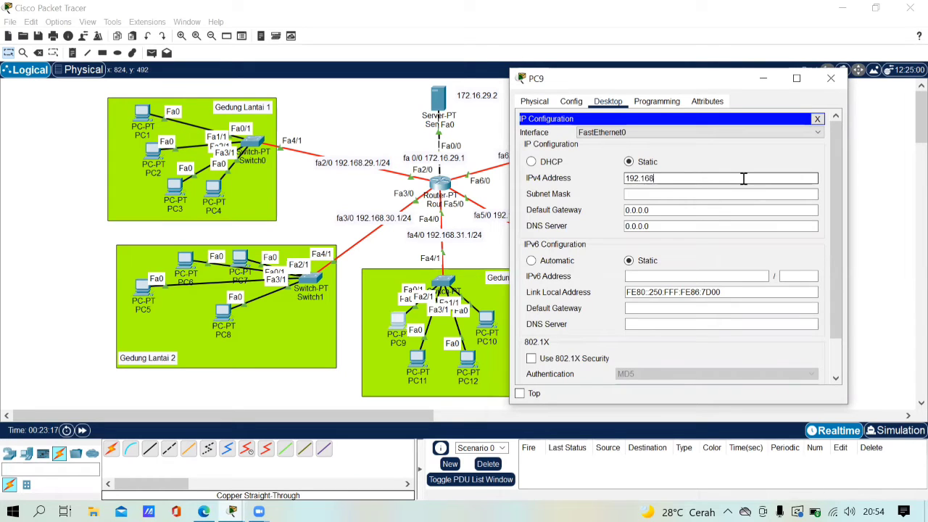
pyautogui.write('.31.2')
pyautogui.click(742, 194)
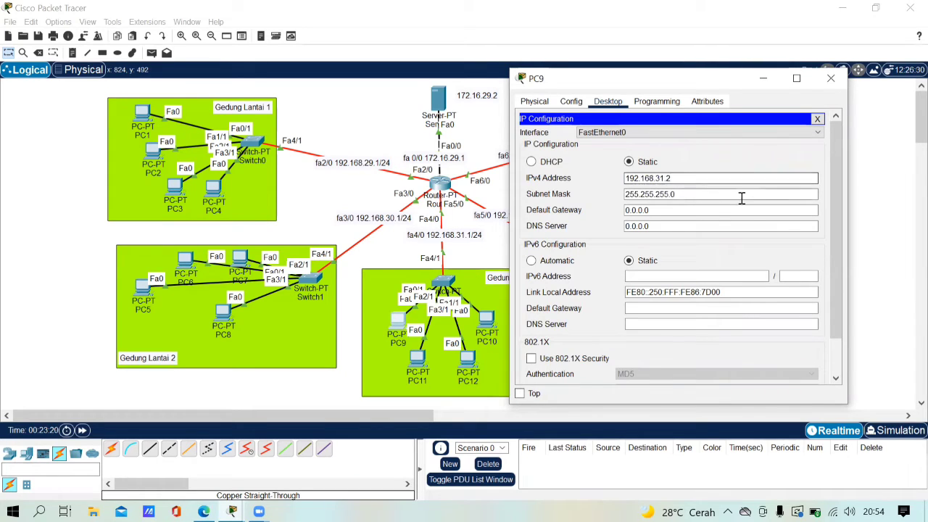
# - Set PC9's default gateway to 192.168.31.1 and close its configuration window
pyautogui.click(742, 210)
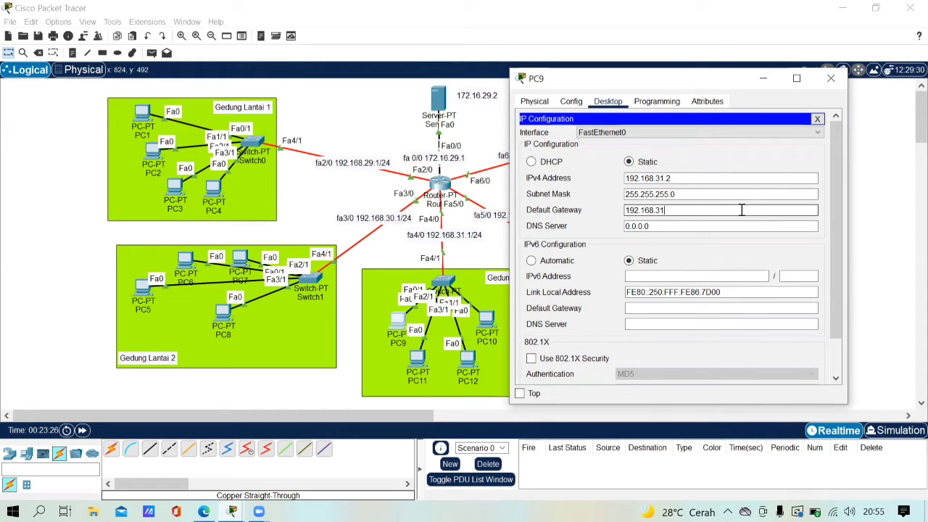
pyautogui.moveTo(690, 209); pyautogui.dragTo(618, 212)
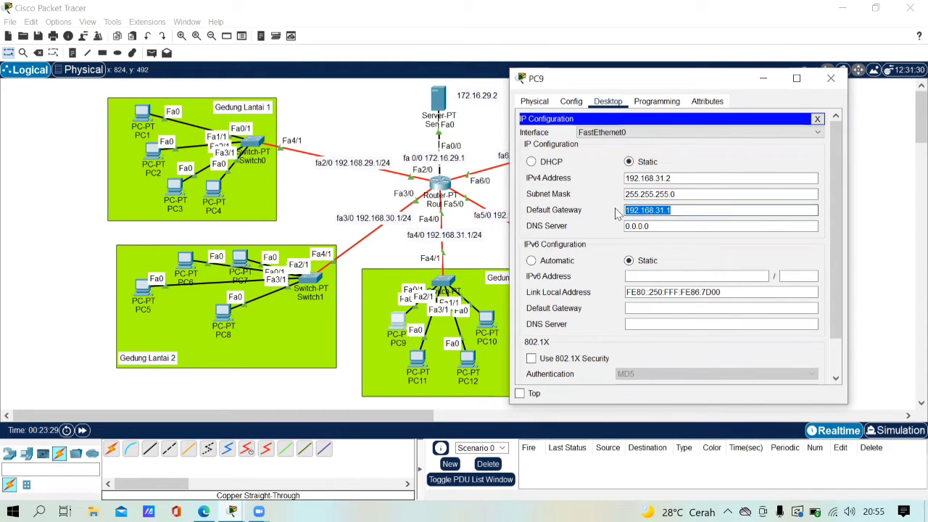
pyautogui.click(831, 78)
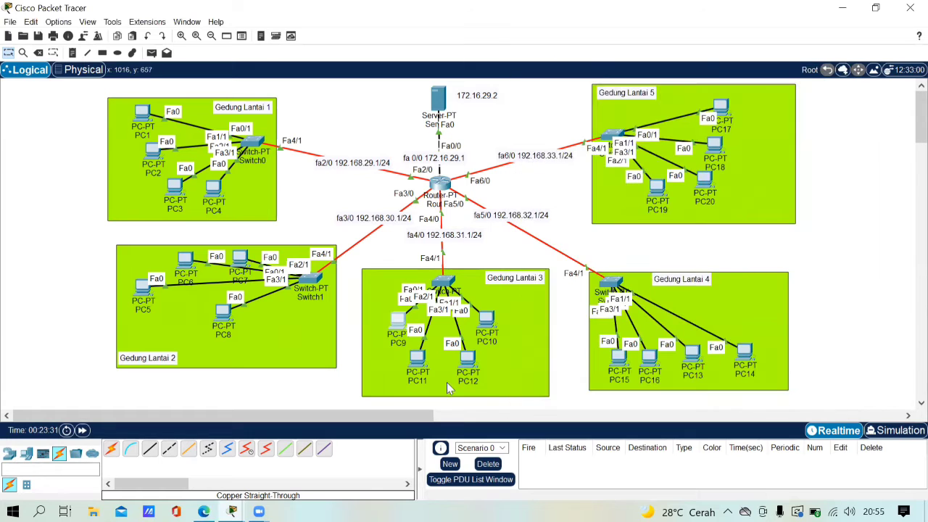
pyautogui.click(417, 357)
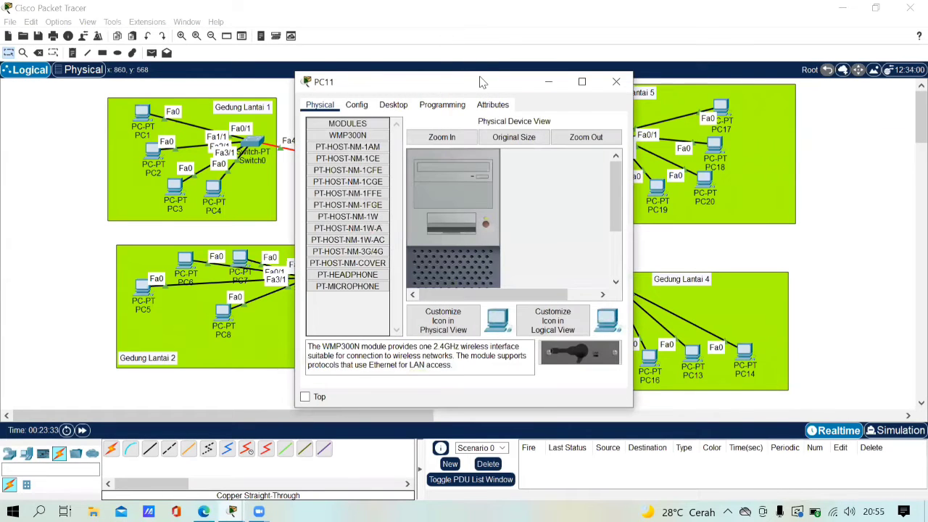
pyautogui.moveTo(482, 82); pyautogui.dragTo(750, 77)
pyautogui.click(885, 79)
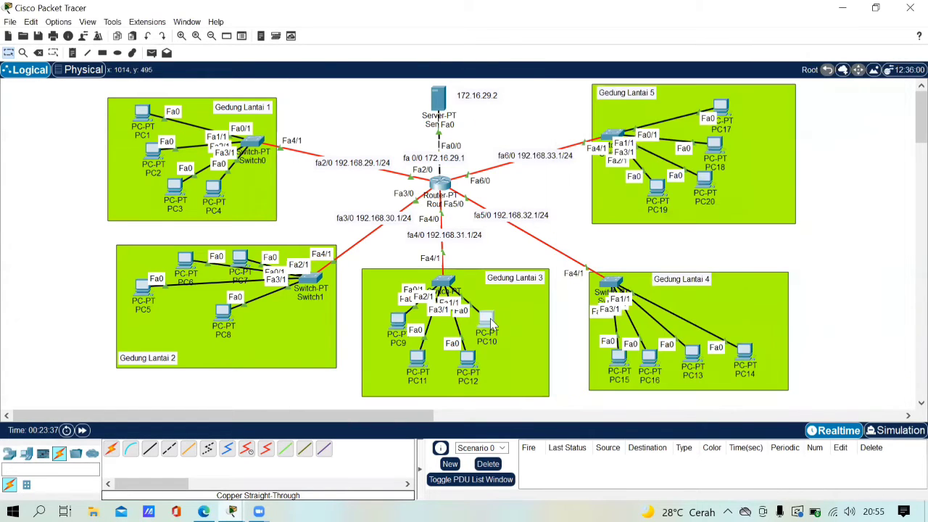
# - Assign PC10 in Gedung Lantai 3 the static IPv4 address 192.168.31.3 with subnet mask 255.255.255.0
pyautogui.click(491, 323)
pyautogui.moveTo(457, 81); pyautogui.dragTo(695, 63)
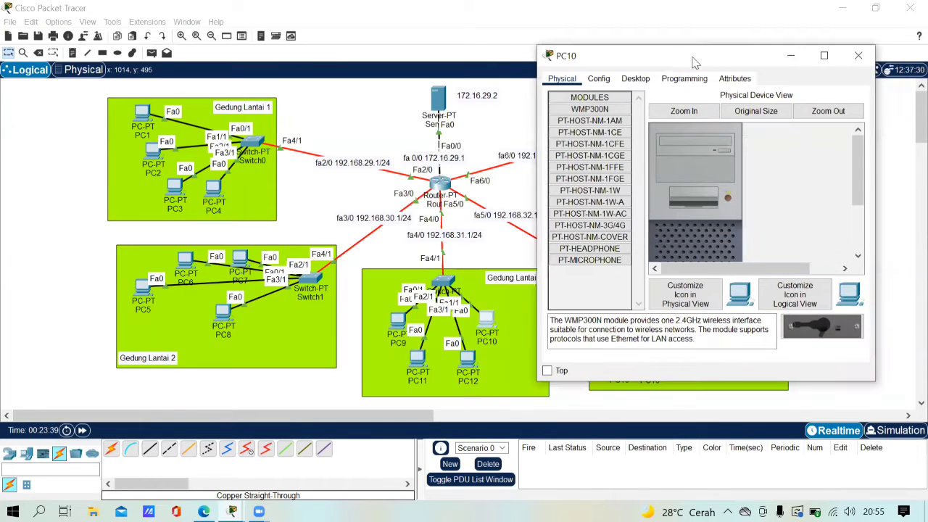
pyautogui.click(635, 79)
pyautogui.click(580, 123)
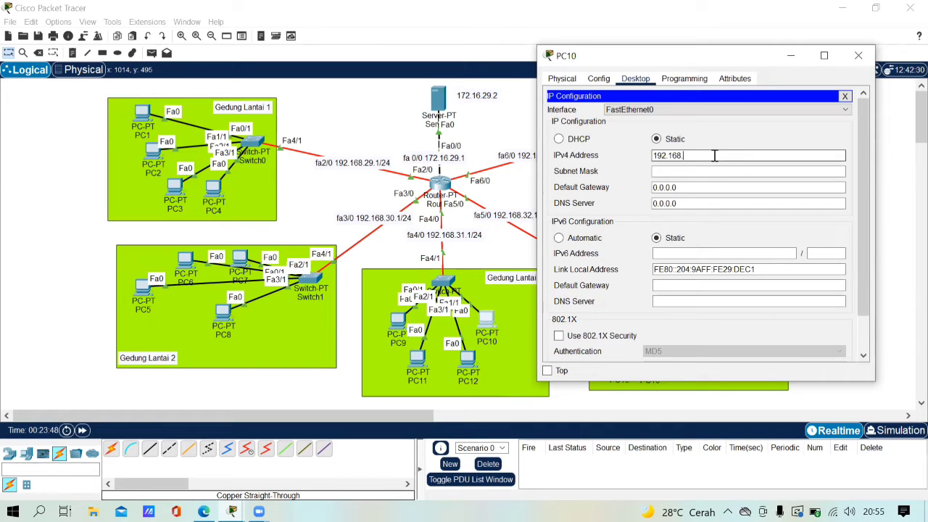
pyautogui.press('Tab')
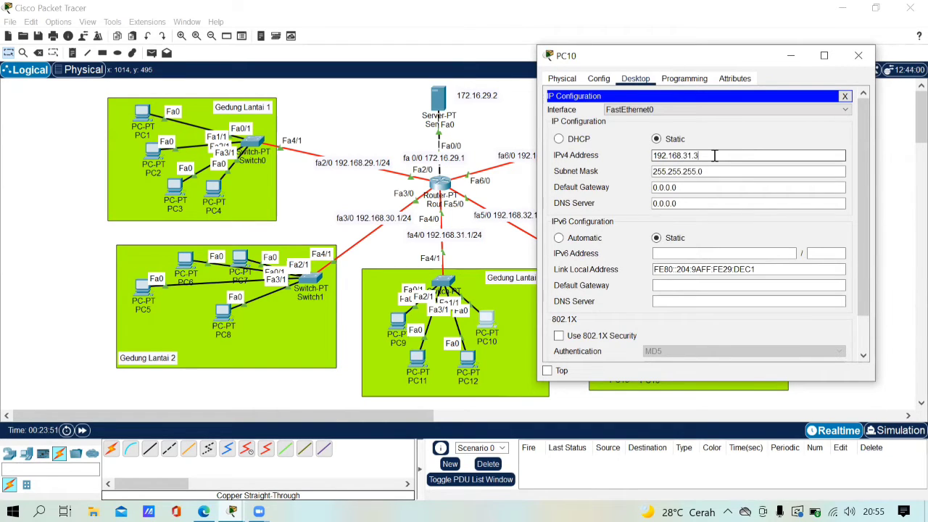
# - Set PC10's default gateway to 192.168.31.1 and close its configuration window
pyautogui.click(719, 189)
pyautogui.press('BackSpace')
pyautogui.press('BackSpace')
pyautogui.press('BackSpace')
pyautogui.press('BackSpace')
pyautogui.press('BackSpace')
pyautogui.press('BackSpace')
pyautogui.press('BackSpace')
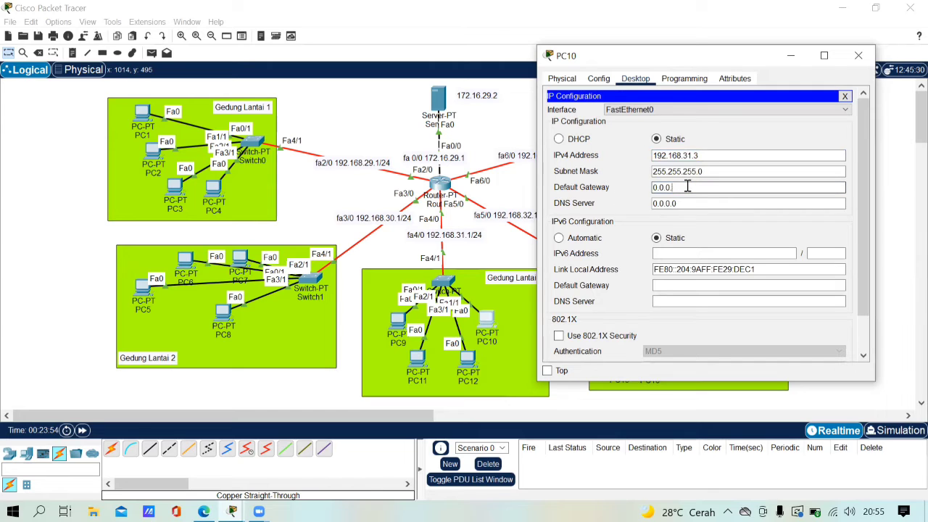
pyautogui.write('192.168.31.1')
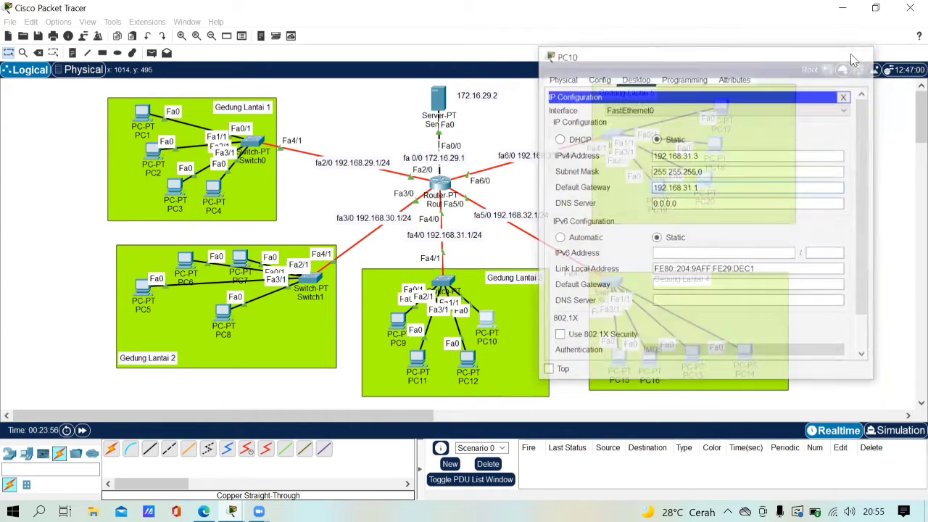
pyautogui.click(857, 57)
# - Assign PC11 in Gedung Lantai 3 the static IPv4 address 192.168.31.4 with subnet mask 255.255.255.0
pyautogui.click(418, 359)
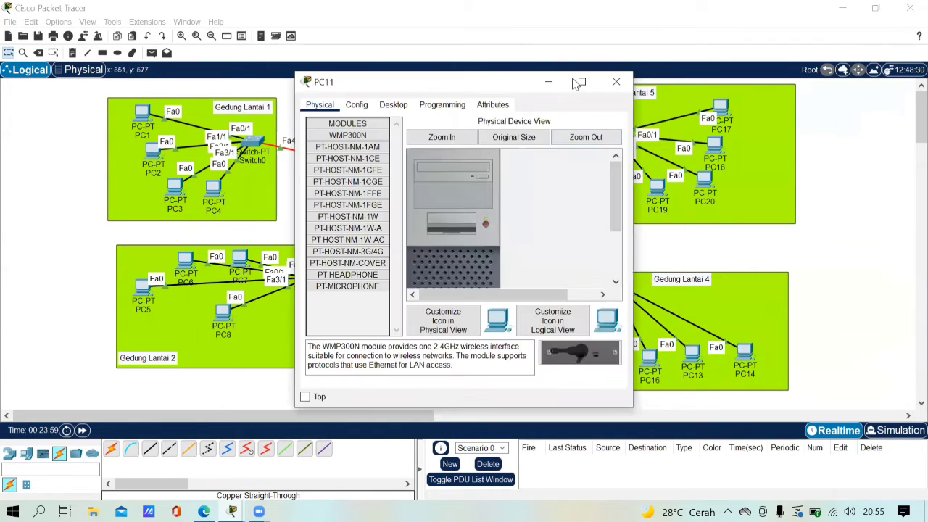
pyautogui.moveTo(482, 79); pyautogui.dragTo(707, 81)
pyautogui.click(588, 108)
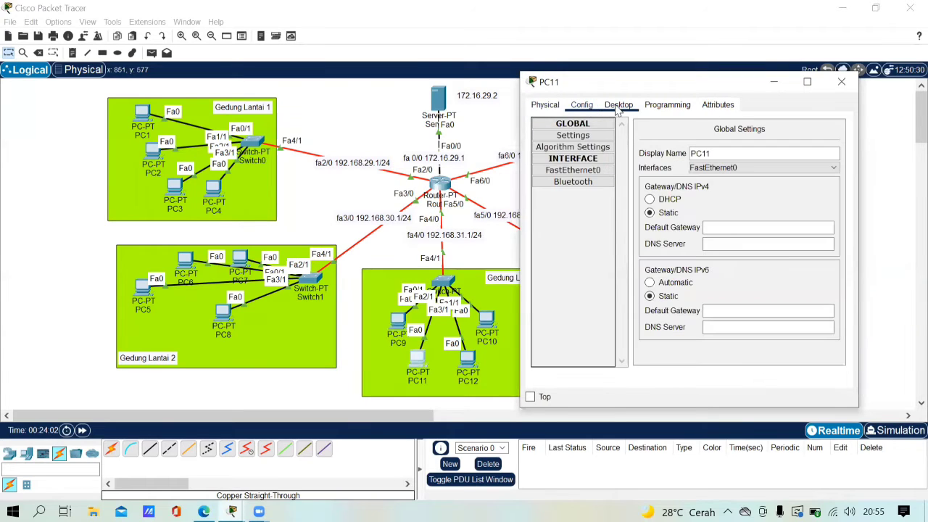
pyautogui.click(619, 105)
pyautogui.click(564, 162)
pyautogui.click(671, 180)
pyautogui.write('19')
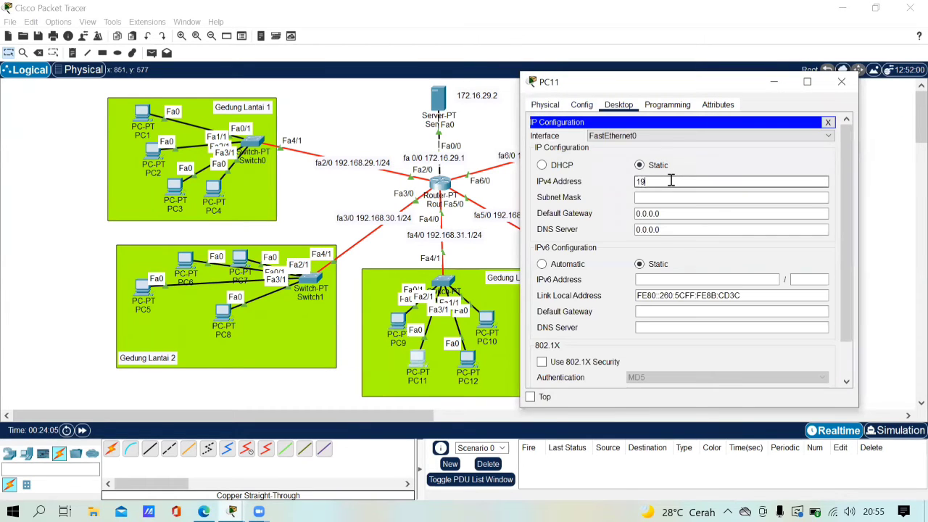
pyautogui.write('2.168.31.4')
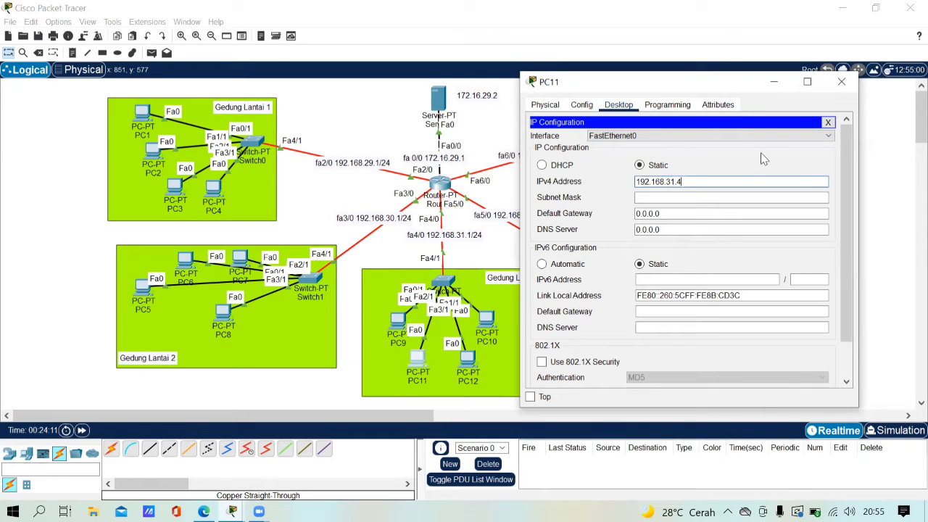
pyautogui.press('Tab')
# - Set PC11's default gateway to 192.168.31.1 and close its configuration window
pyautogui.click(736, 214)
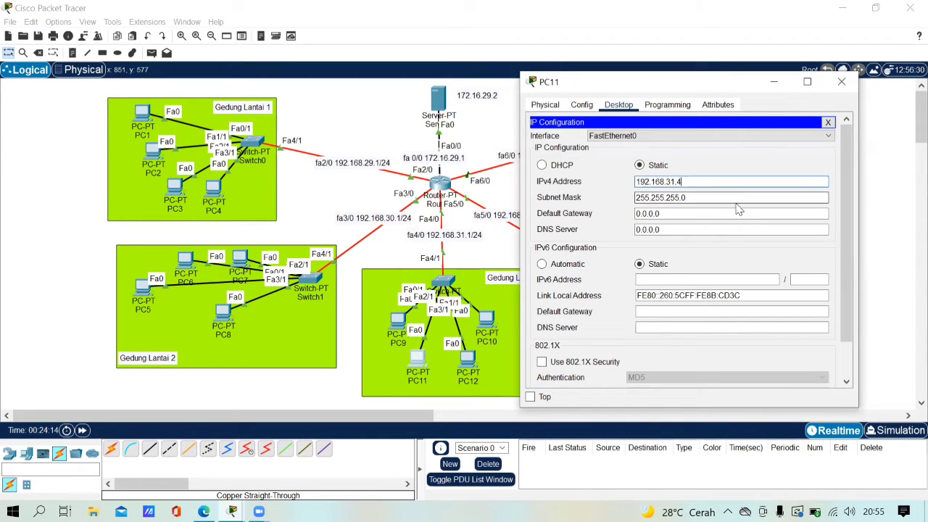
pyautogui.write('192.168.31.1')
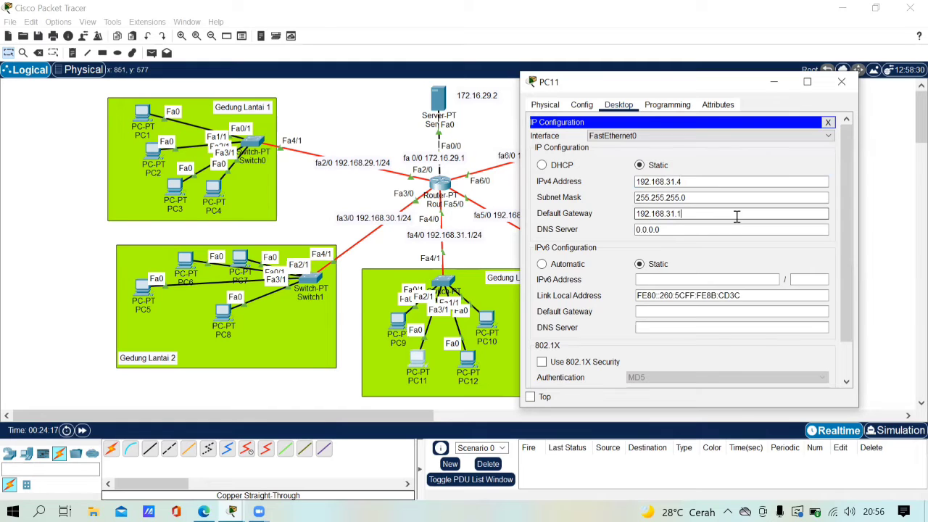
pyautogui.click(842, 82)
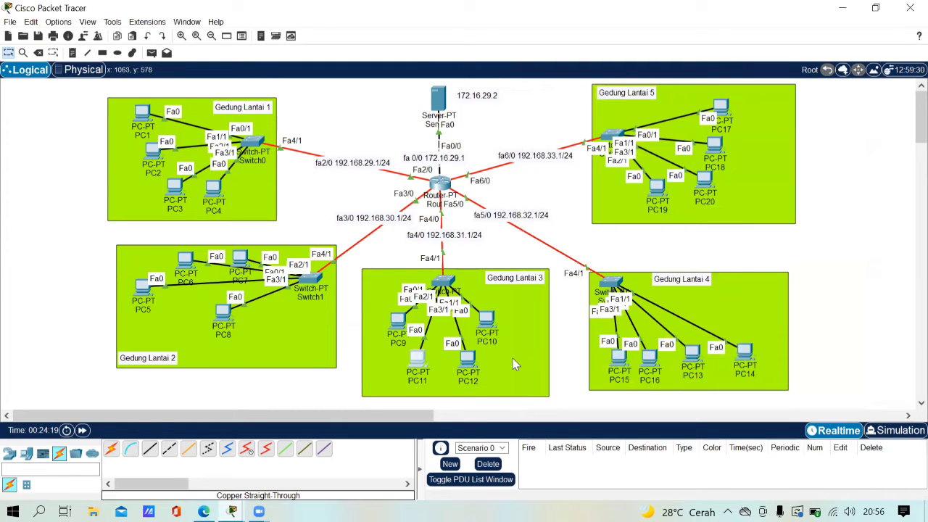
# - Assign PC12 in Gedung Lantai 3 the static IPv4 address 192.168.31.5 with subnet mask 255.255.255.0
pyautogui.click(467, 357)
pyautogui.moveTo(468, 93); pyautogui.dragTo(709, 89)
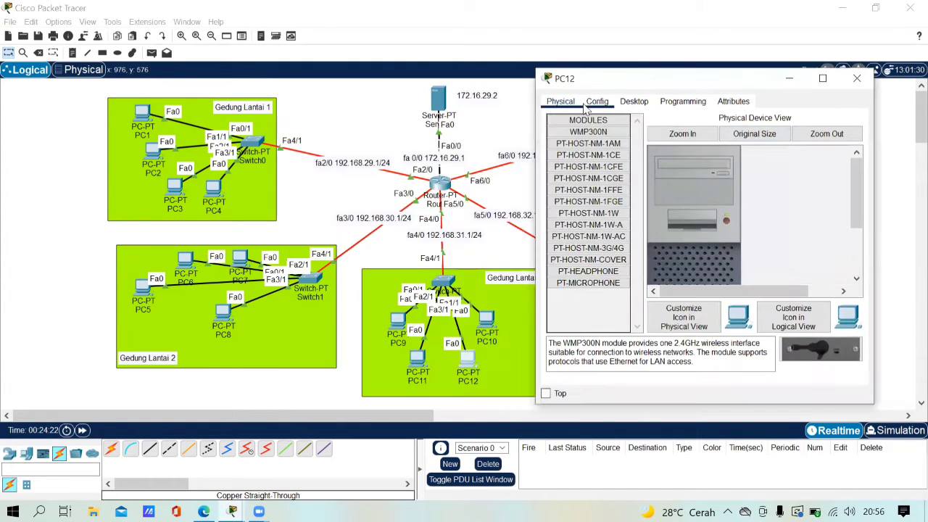
pyautogui.click(634, 102)
pyautogui.click(593, 137)
pyautogui.click(692, 178)
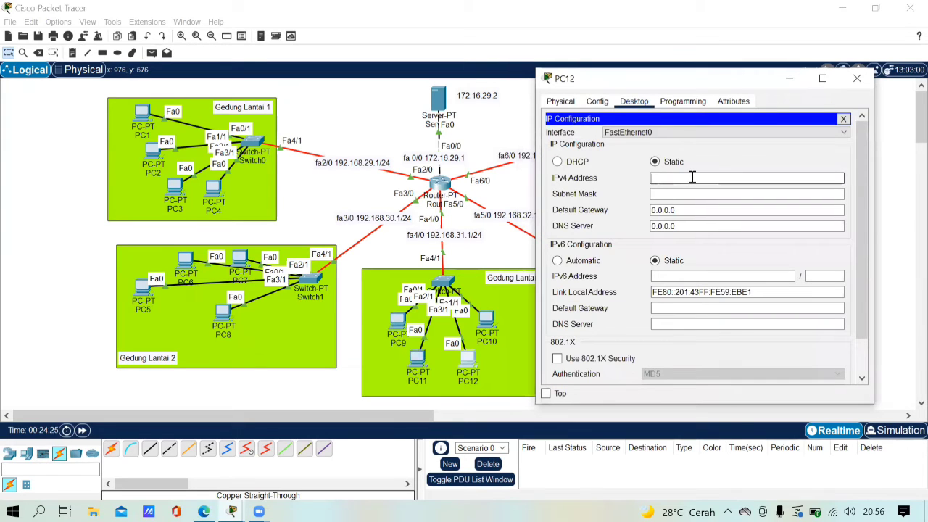
pyautogui.write('192.168.31')
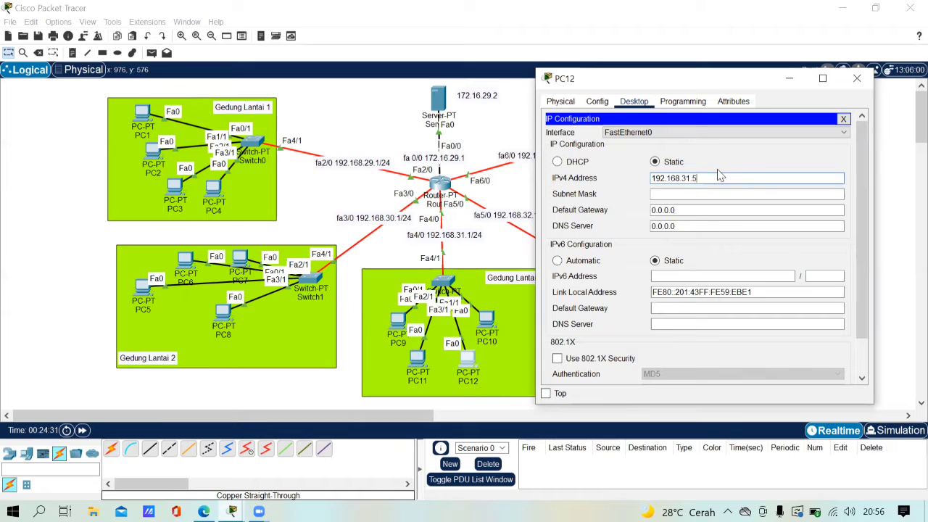
pyautogui.write('.5')
# - Set PC12's default gateway to 192.168.31.1 and close its configuration window
pyautogui.click(725, 212)
pyautogui.press('BackSpace')
pyautogui.press('BackSpace')
pyautogui.press('BackSpace')
pyautogui.press('BackSpace')
pyautogui.press('BackSpace')
pyautogui.press('BackSpace')
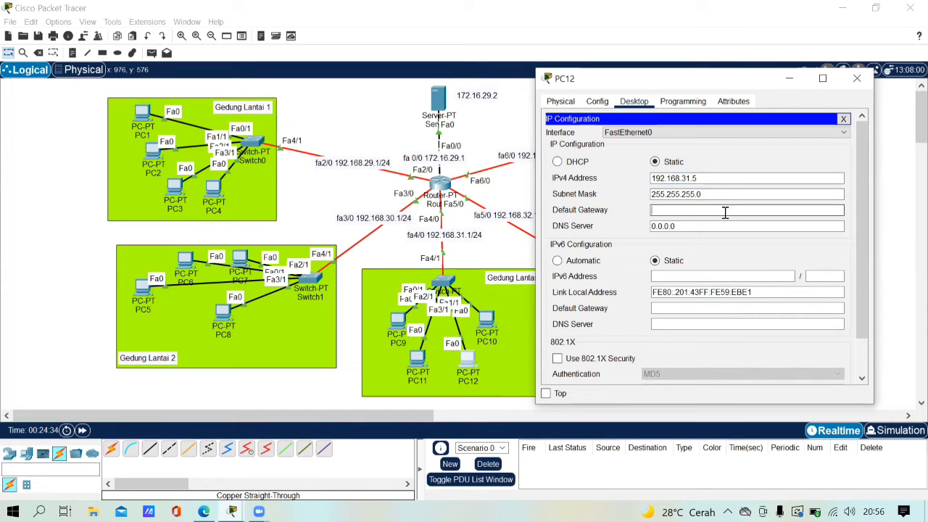
pyautogui.write('192.168.31.1')
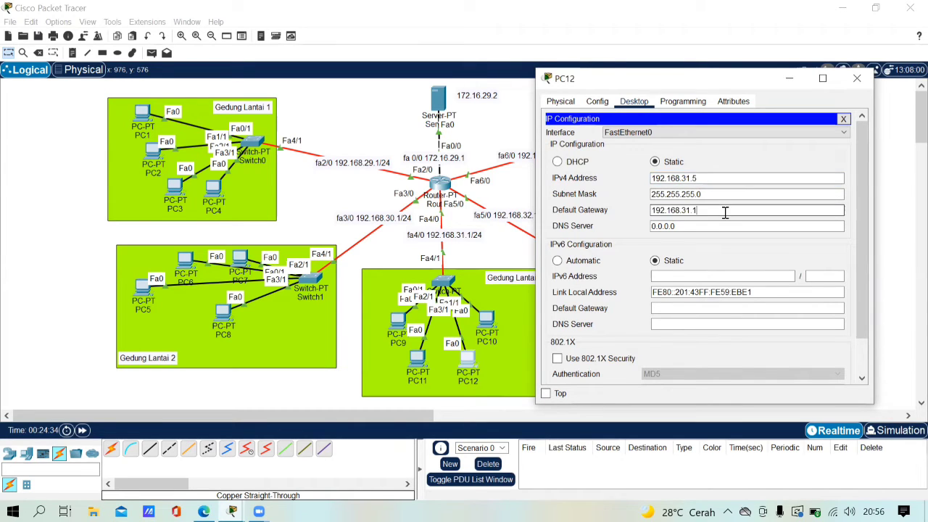
pyautogui.click(863, 84)
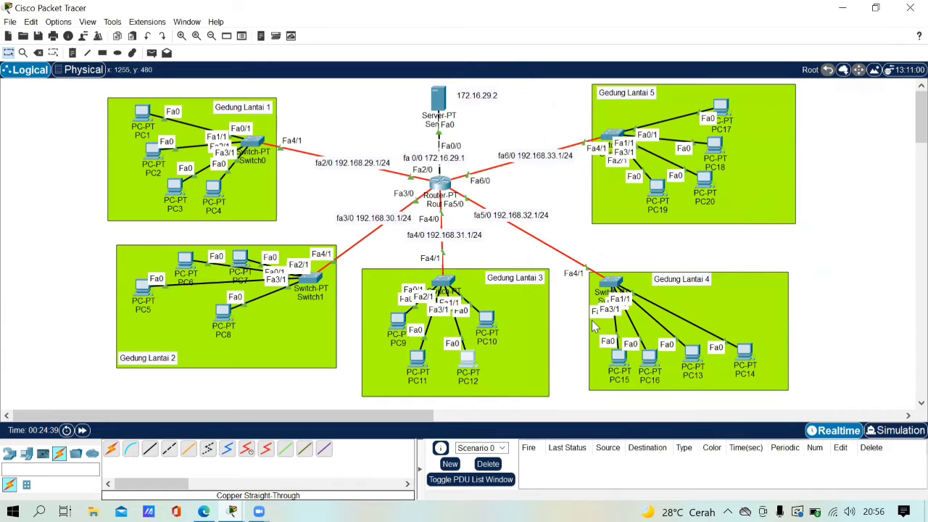
# - Assign PC13 in Gedung Lantai 4 the static IPv4 address 192.168.32.2 with subnet mask 255.255.255.0
pyautogui.click(619, 357)
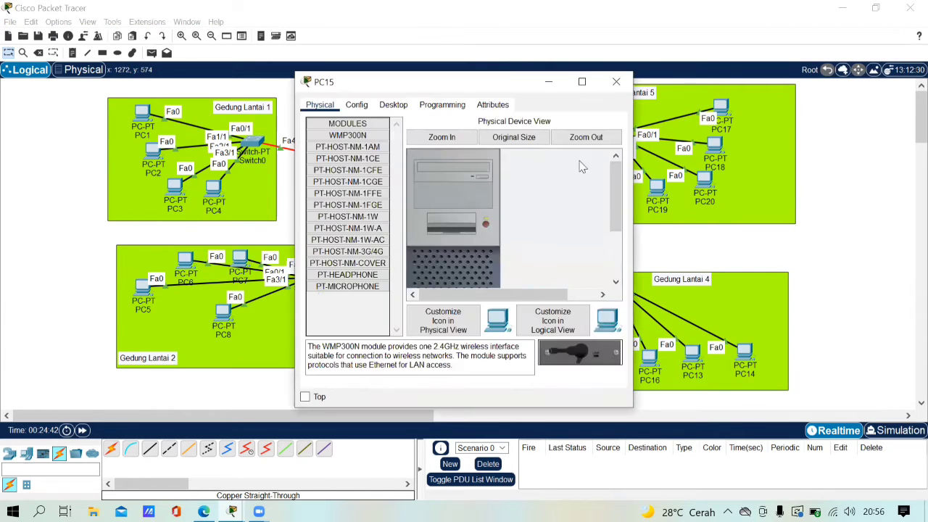
pyautogui.click(607, 87)
pyautogui.click(692, 355)
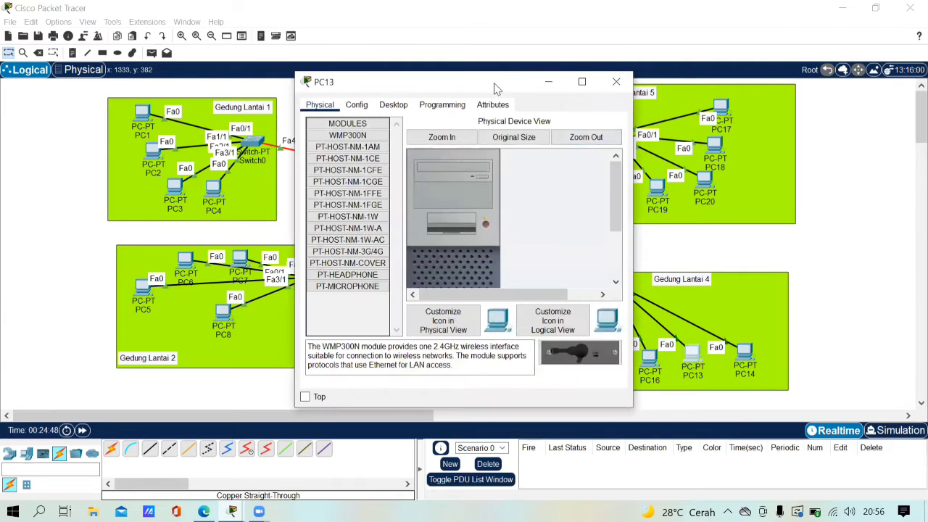
pyautogui.moveTo(485, 87); pyautogui.dragTo(314, 76)
pyautogui.click(225, 94)
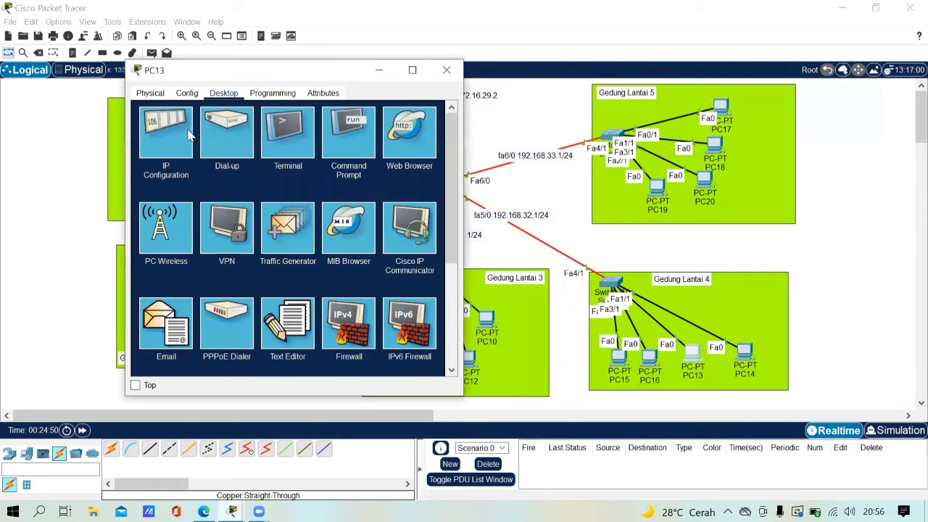
pyautogui.click(185, 134)
pyautogui.click(314, 169)
pyautogui.write('192.168.3')
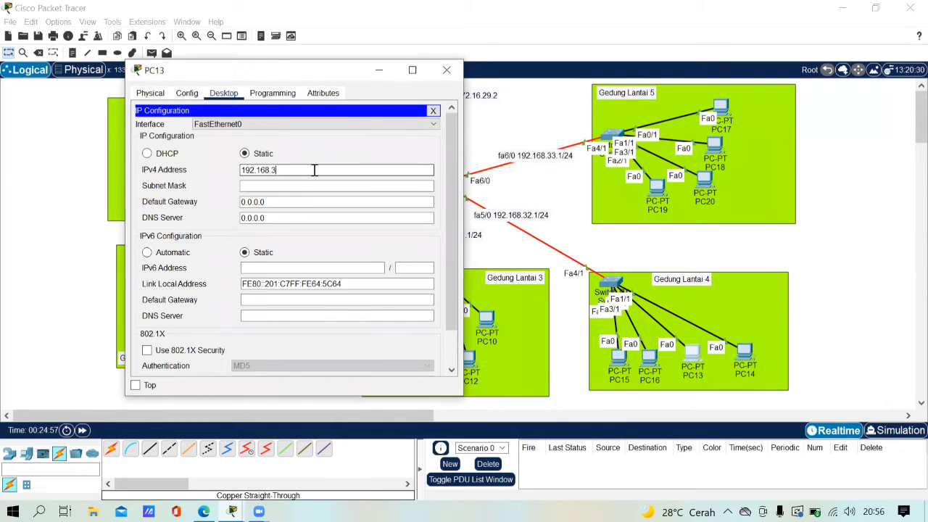
pyautogui.write('2.2')
pyautogui.press('Tab')
# - Set PC13's default gateway to 192.168.32.1 and close its configuration window
pyautogui.click(321, 202)
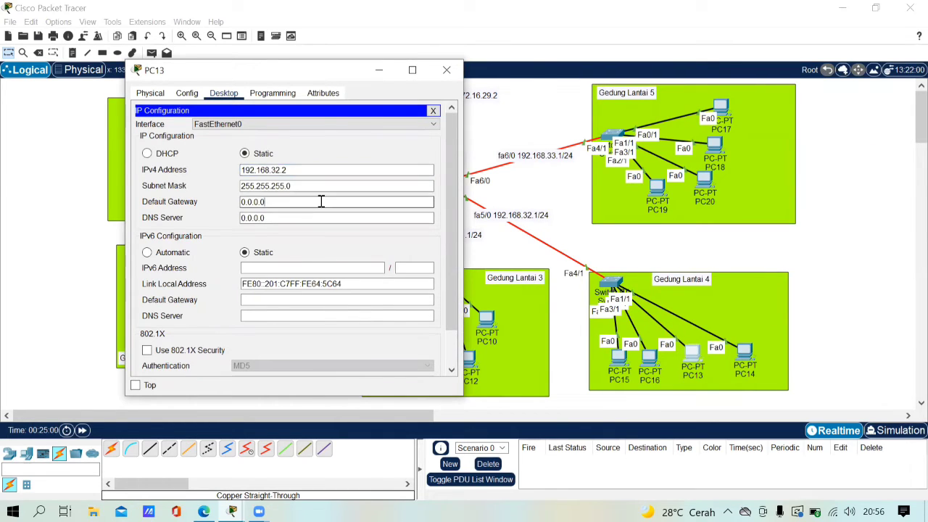
pyautogui.press('BackSpace')
pyautogui.press('BackSpace')
pyautogui.press('BackSpace')
pyautogui.press('BackSpace')
pyautogui.press('BackSpace')
pyautogui.press('BackSpace')
pyautogui.write('192.168.32.1')
pyautogui.moveTo(321, 201); pyautogui.dragTo(230, 202)
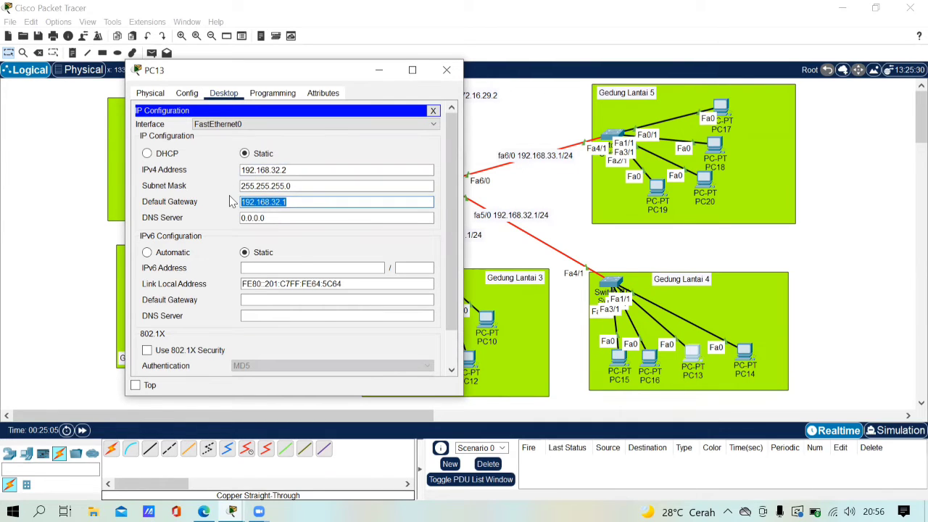
pyautogui.click(447, 70)
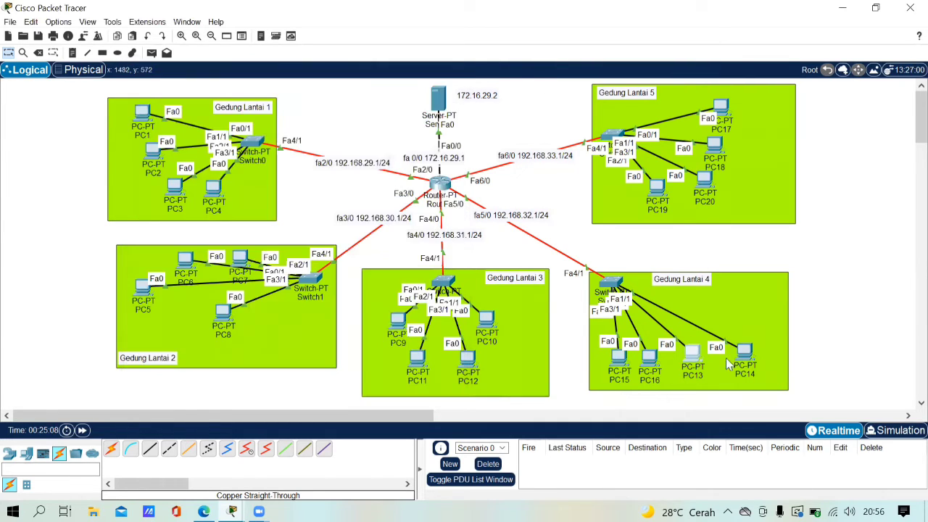
# - Assign PC14 in Gedung Lantai 4 the static IPv4 address 192.168.32.3 with subnet mask 255.255.255.0
pyautogui.click(750, 357)
pyautogui.moveTo(486, 83); pyautogui.dragTo(336, 60)
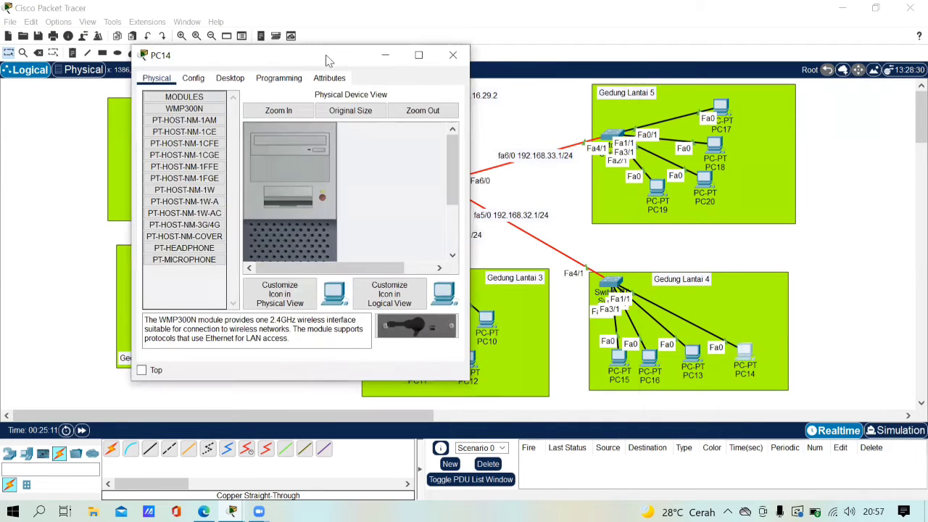
pyautogui.click(230, 79)
pyautogui.click(175, 115)
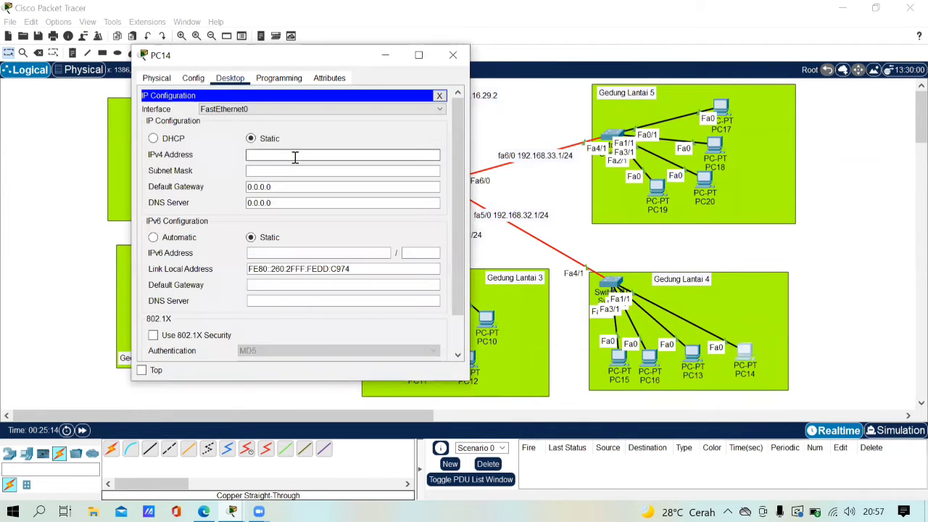
pyautogui.write('192.168')
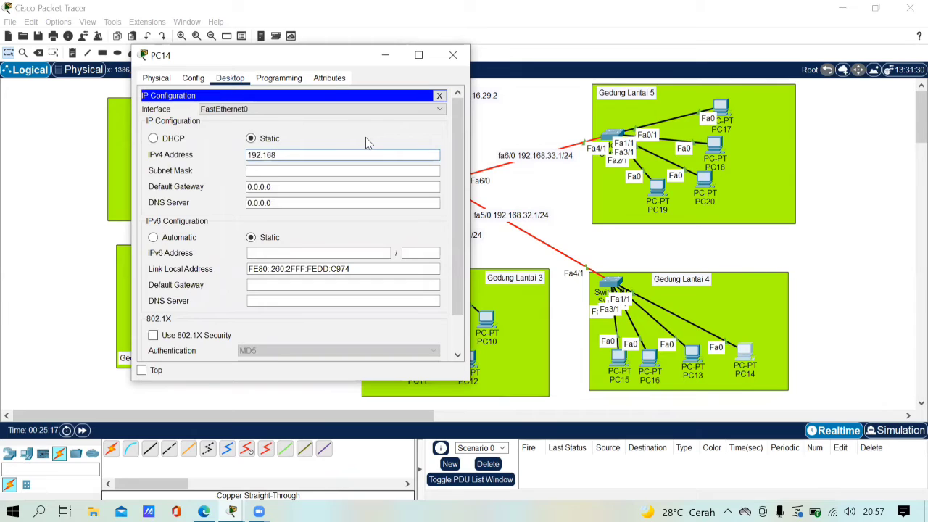
pyautogui.write('.32.3')
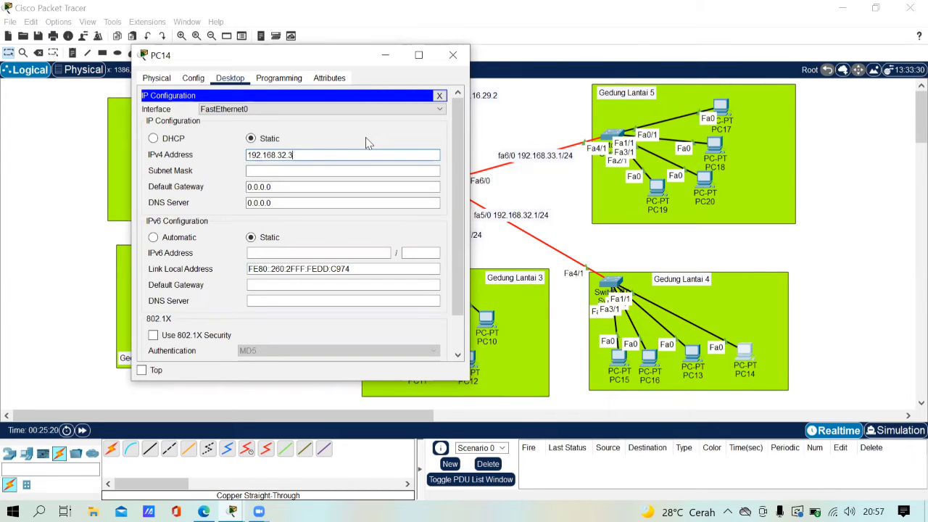
# - Set PC14's default gateway to 192.168.32.1 and close its configuration window
pyautogui.click(370, 187)
pyautogui.press('BackSpace')
pyautogui.press('BackSpace')
pyautogui.press('BackSpace')
pyautogui.press('BackSpace')
pyautogui.press('BackSpace')
pyautogui.press('BackSpace')
pyautogui.press('BackSpace')
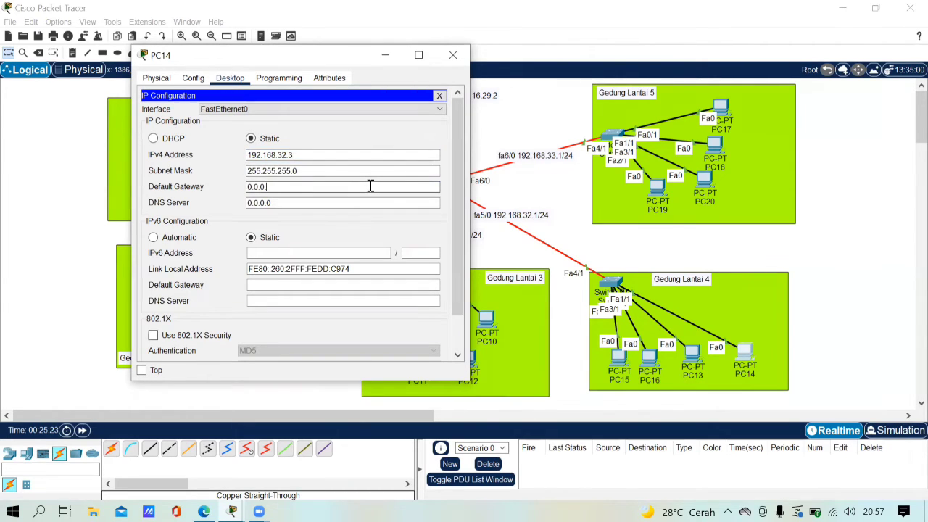
pyautogui.write('192.168.32.1')
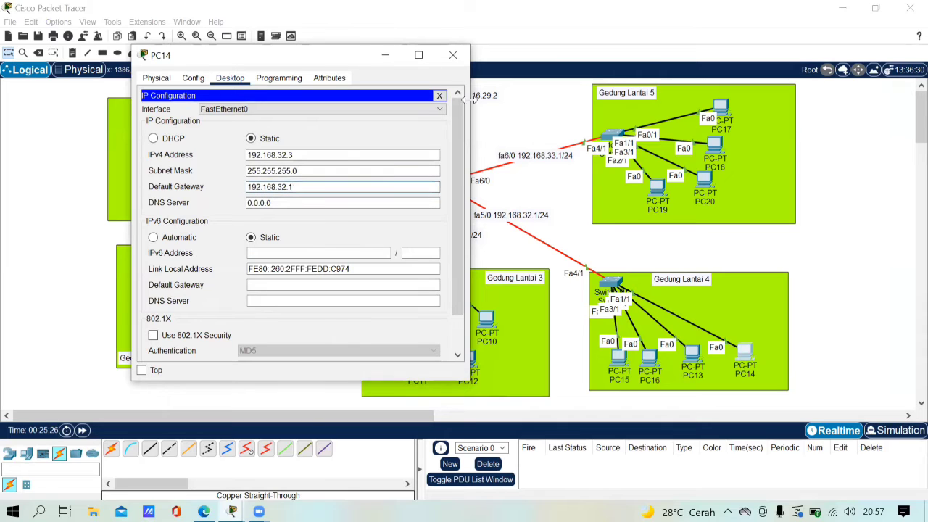
pyautogui.click(452, 56)
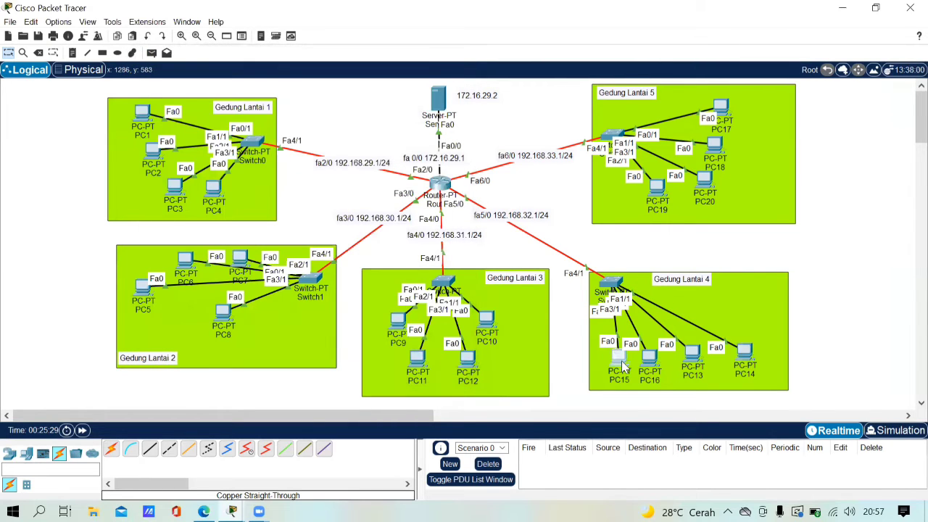
# - Assign PC15 in Gedung Lantai 4 the static IPv4 address 192.168.32.4 with subnet mask 255.255.255.0
pyautogui.click(620, 359)
pyautogui.moveTo(421, 86); pyautogui.dragTo(254, 56)
pyautogui.click(229, 77)
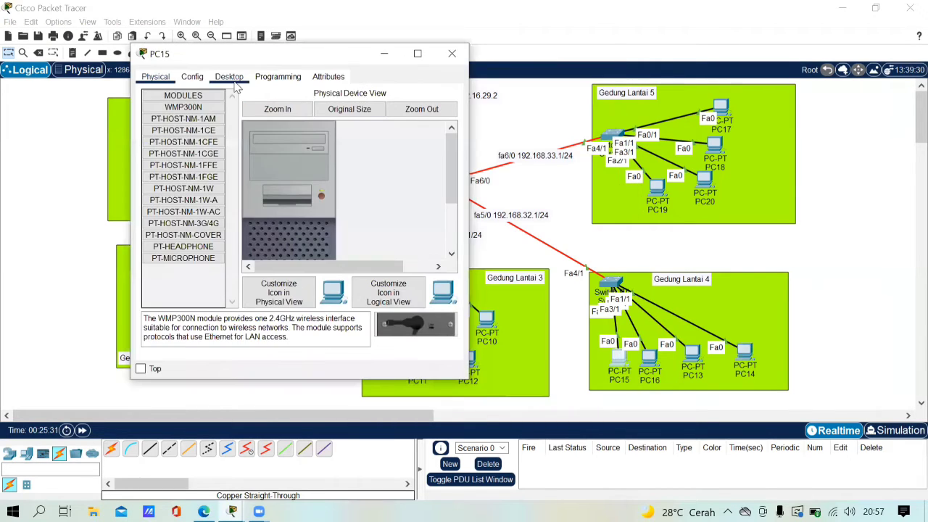
pyautogui.click(181, 116)
pyautogui.click(348, 154)
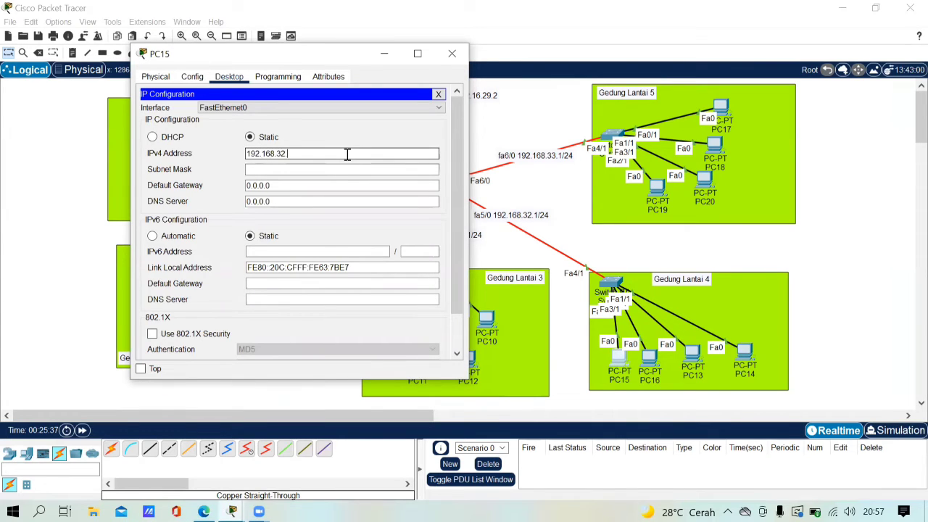
pyautogui.write('192.168.32.4')
pyautogui.press('Tab')
# - Set PC15's default gateway to 192.168.32.1 and close its configuration window
pyautogui.click(349, 187)
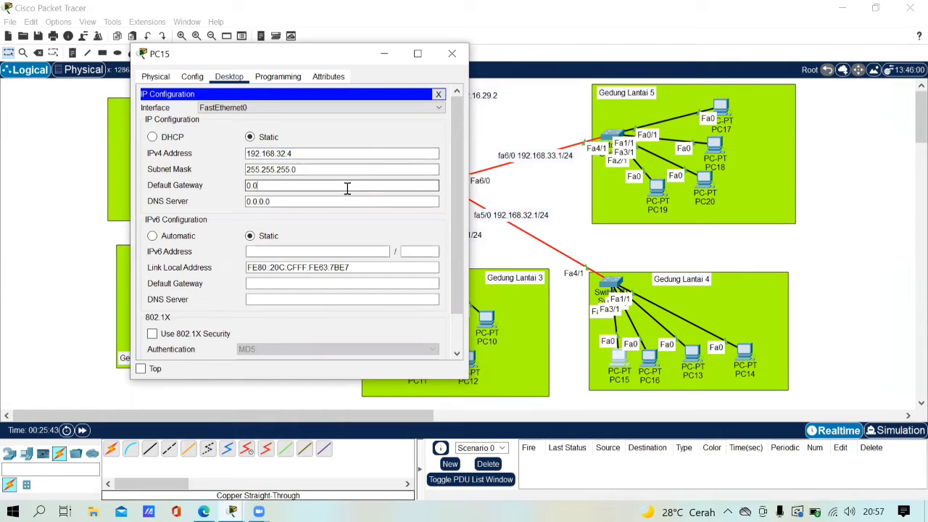
pyautogui.press('BackSpace')
pyautogui.press('BackSpace')
pyautogui.press('BackSpace')
pyautogui.write('192.168.32.1')
pyautogui.click(452, 53)
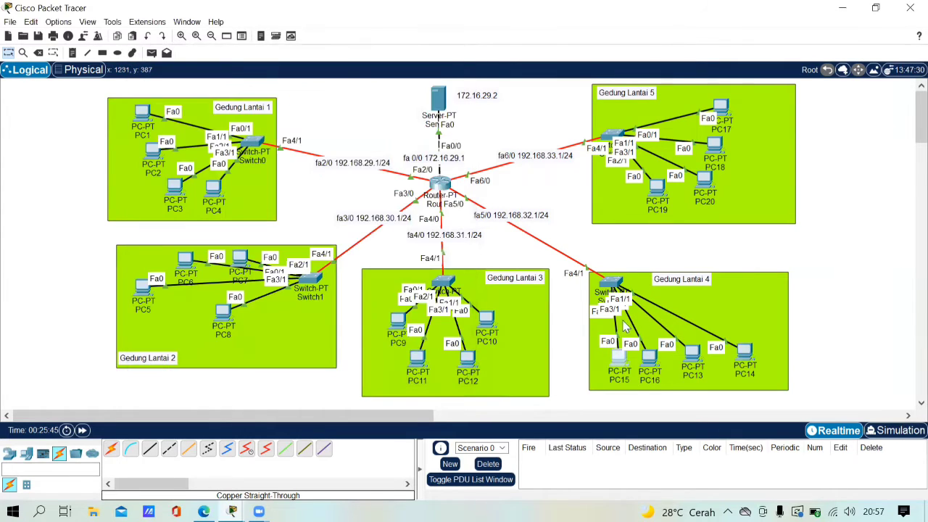
# - Configure PC16 in Gedung Lantai 4 with static IPv4 address 192.168.32.5, subnet mask 255.255.255.0 and the floor's default gateway
pyautogui.click(649, 356)
pyautogui.moveTo(466, 81); pyautogui.dragTo(289, 66)
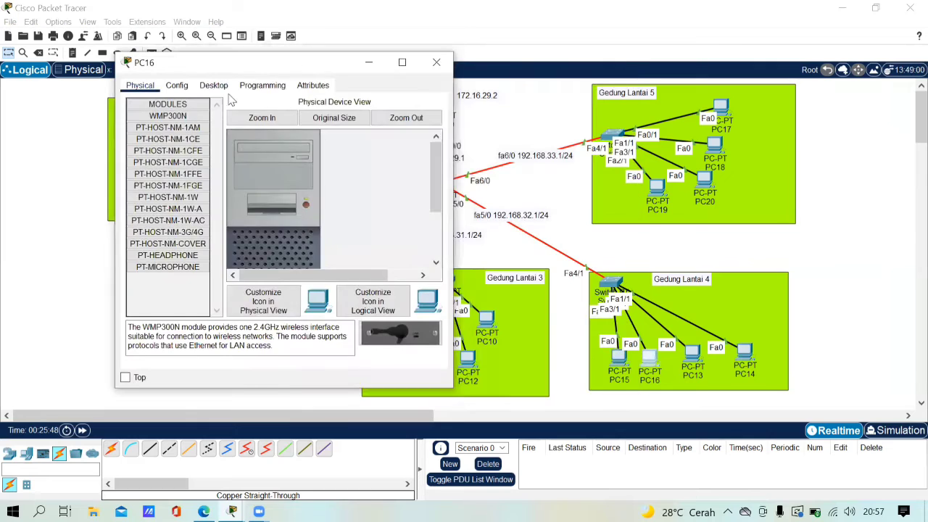
pyautogui.click(213, 85)
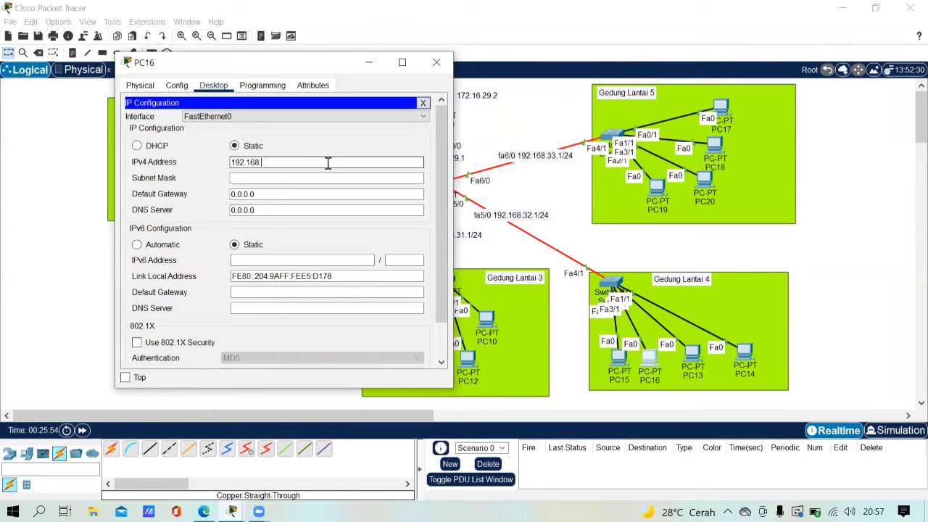
pyautogui.write('5')
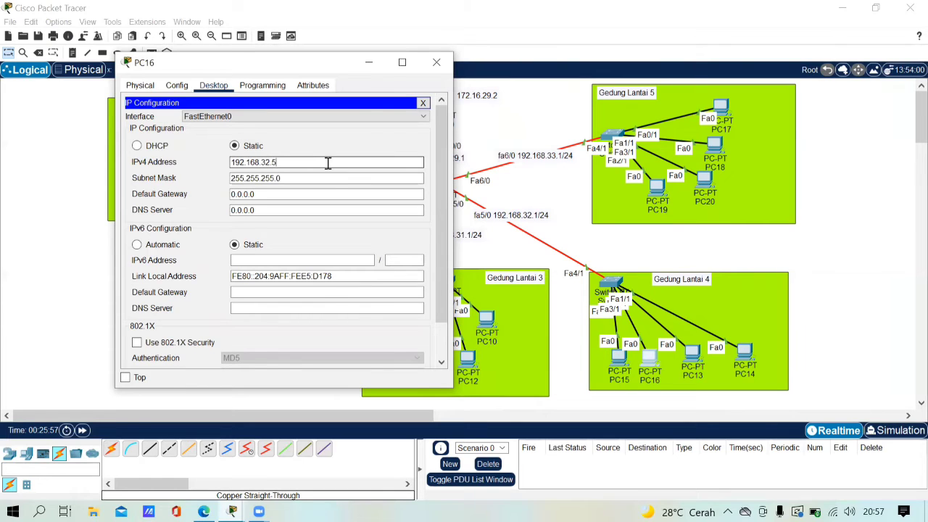
pyautogui.click(333, 191)
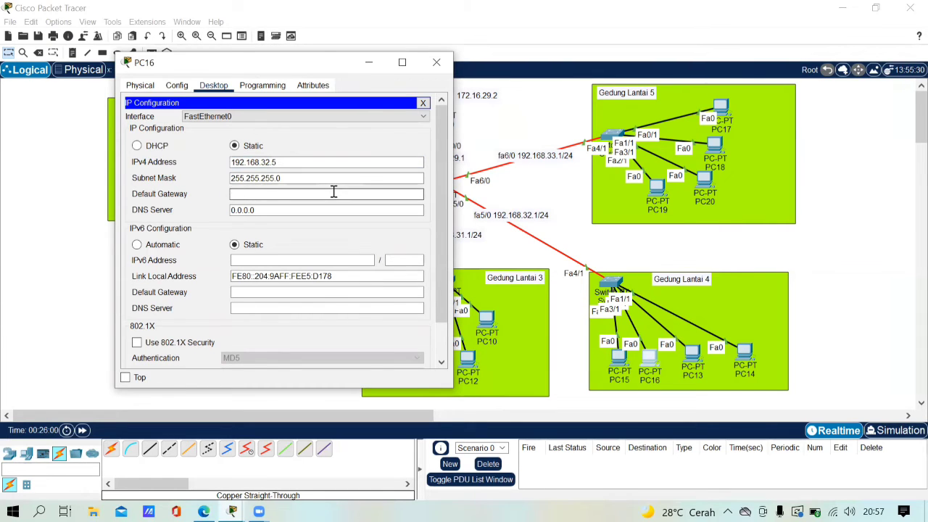
pyautogui.click(437, 62)
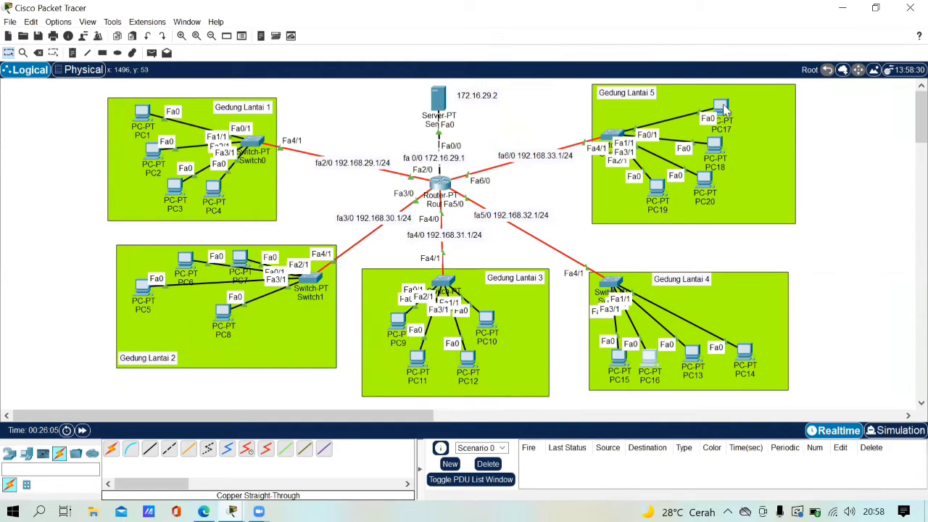
# - Assign PC17 in Gedung Lantai 5 the static IPv4 address 192.168.33.2 with subnet mask 255.255.255.0
pyautogui.click(721, 107)
pyautogui.moveTo(380, 81); pyautogui.dragTo(243, 79)
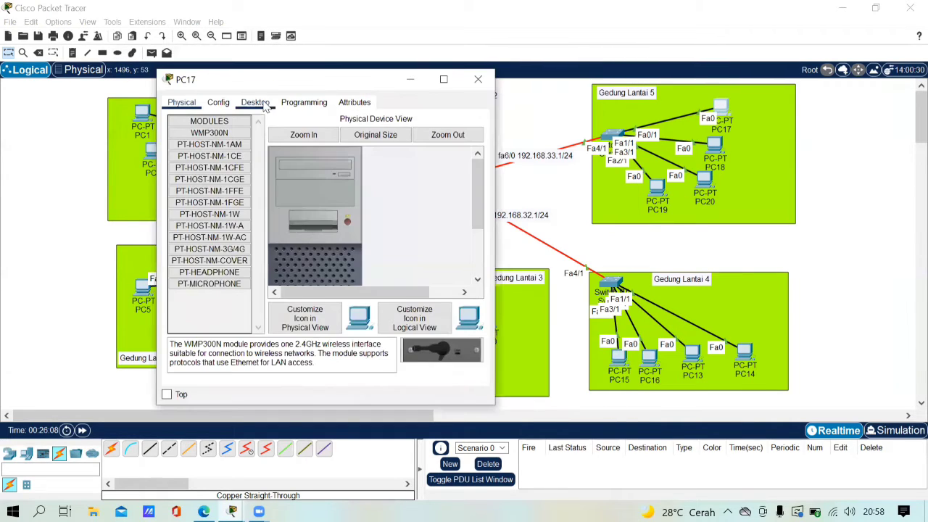
pyautogui.click(256, 102)
pyautogui.click(200, 144)
pyautogui.click(351, 179)
pyautogui.write('1')
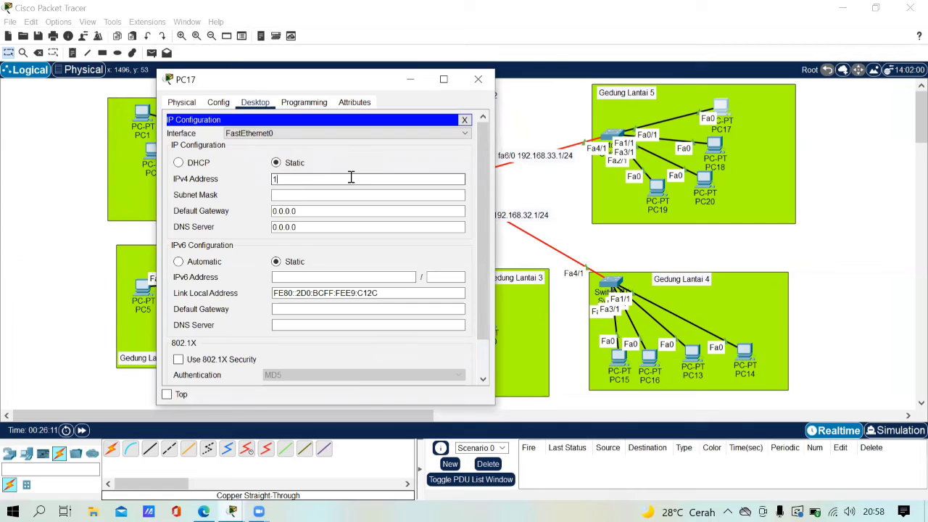
pyautogui.write('92.168.33')
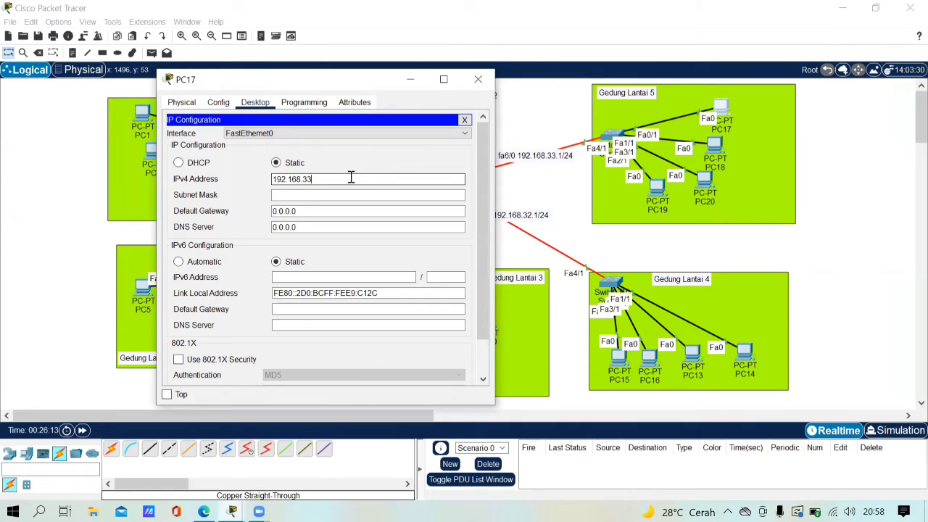
pyautogui.write('.2')
pyautogui.press('Tab')
# - Set PC17's default gateway to 192.168.33.1 and close its configuration window
pyautogui.click(365, 210)
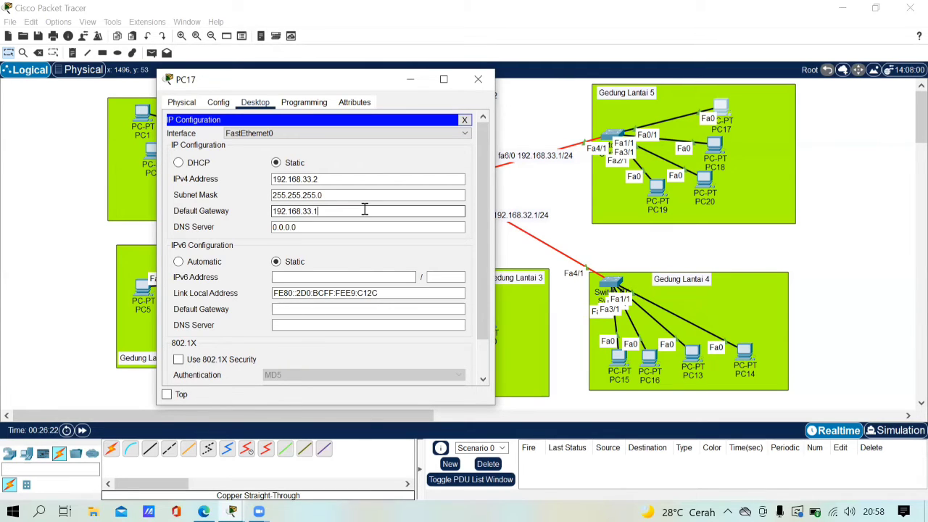
pyautogui.moveTo(337, 210); pyautogui.dragTo(257, 212)
pyautogui.click(478, 79)
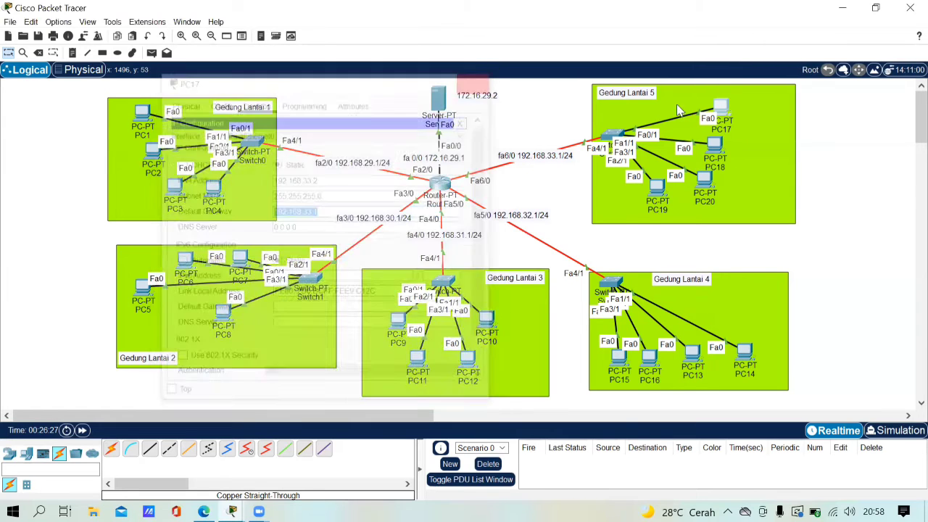
# - Configure PC18 in Gedung Lantai 5 with static IPv4 address 192.168.33.3, subnet mask 255.255.255.0 and default gateway 192.168.33.1
pyautogui.click(715, 145)
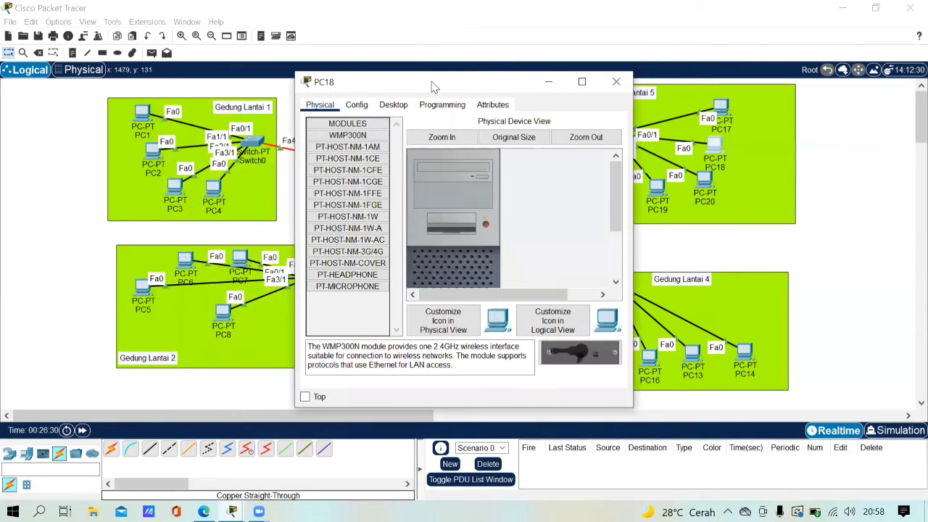
pyautogui.moveTo(433, 86); pyautogui.dragTo(259, 78)
pyautogui.click(219, 98)
pyautogui.click(162, 140)
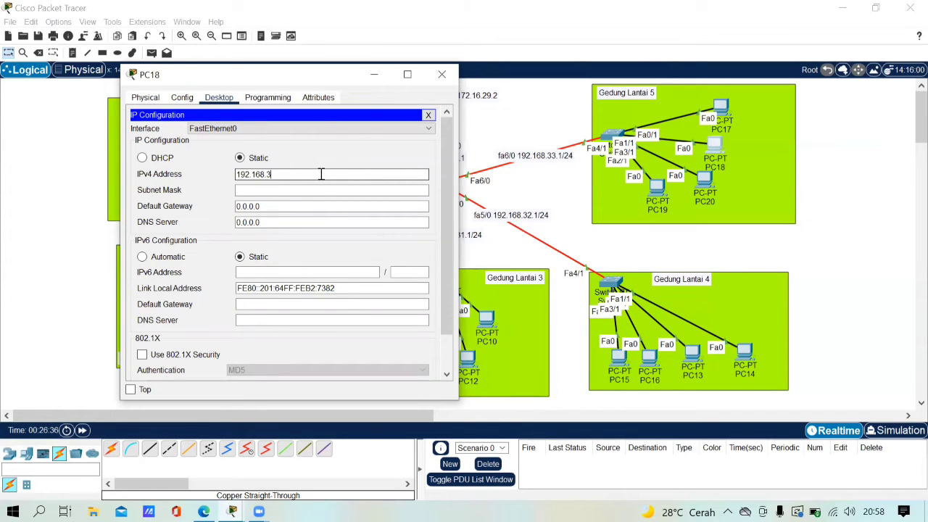
pyautogui.click(321, 175)
pyautogui.write('192.168.33.3')
pyautogui.click(331, 190)
pyautogui.click(339, 206)
pyautogui.write('192.168.33.1')
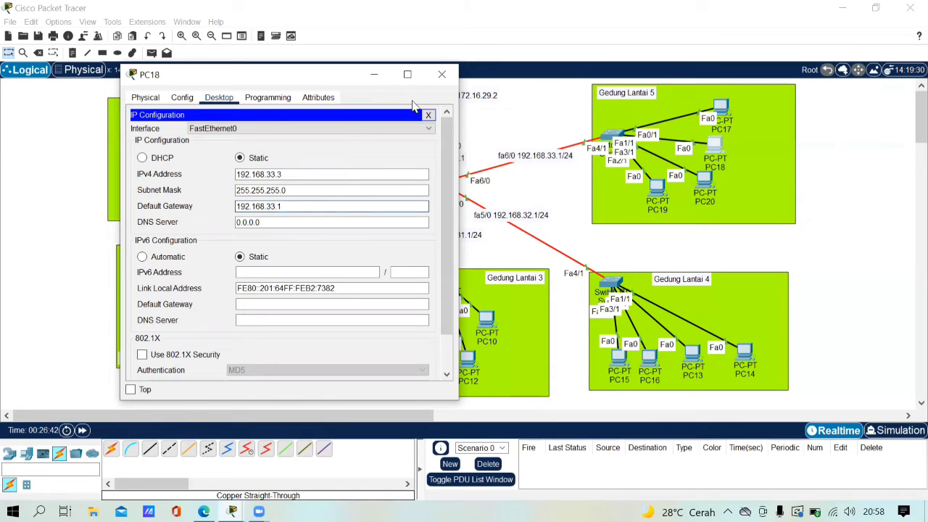
pyautogui.click(442, 74)
# - Configure PC20 in Gedung Lantai 5 with static IPv4 address 192.168.33.4, subnet mask 255.255.255.0 and default gateway 192.168.33.1
pyautogui.click(705, 185)
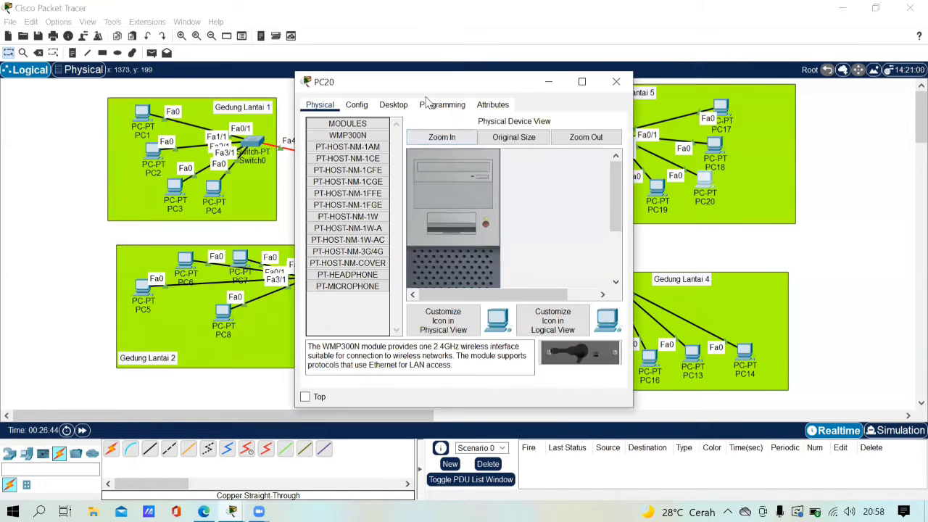
pyautogui.moveTo(399, 82); pyautogui.dragTo(377, 81)
pyautogui.moveTo(305, 80); pyautogui.dragTo(178, 58)
pyautogui.click(243, 81)
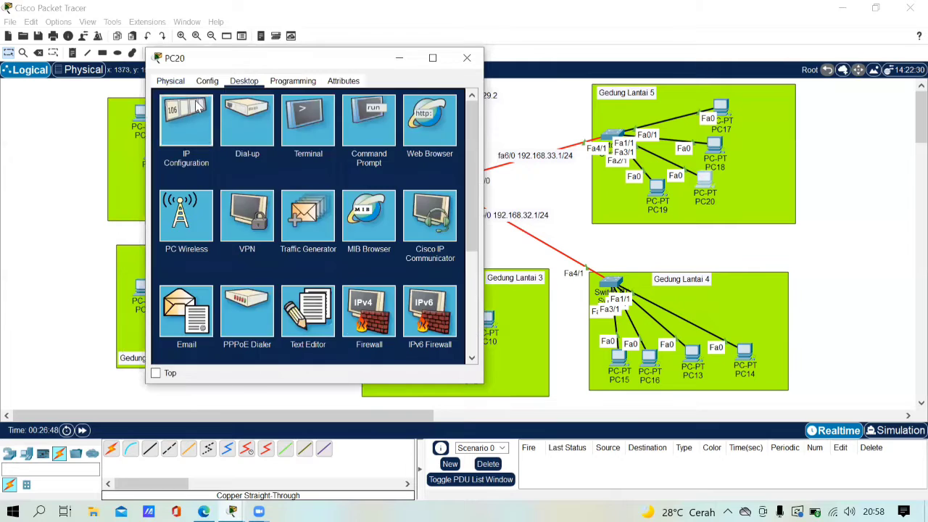
pyautogui.click(193, 134)
pyautogui.click(344, 158)
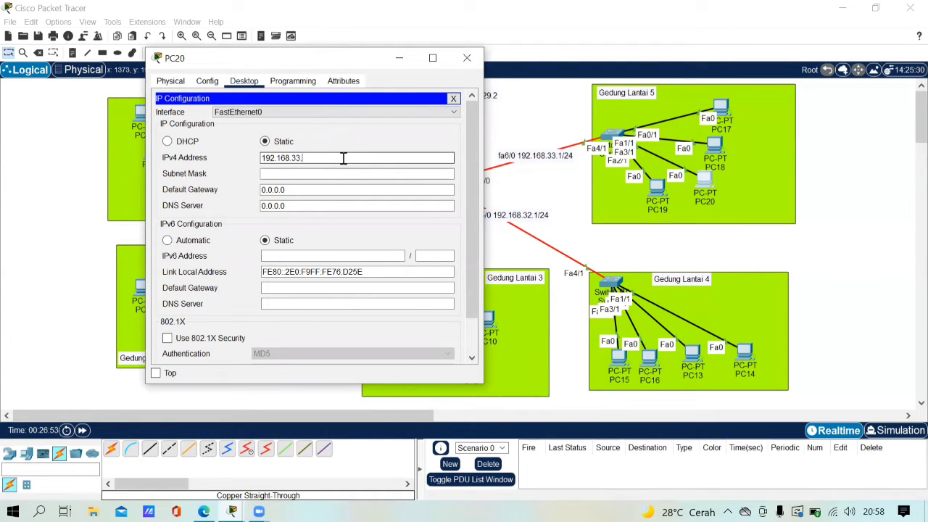
pyautogui.press('Tab')
pyautogui.click(359, 190)
pyautogui.press('BackSpace')
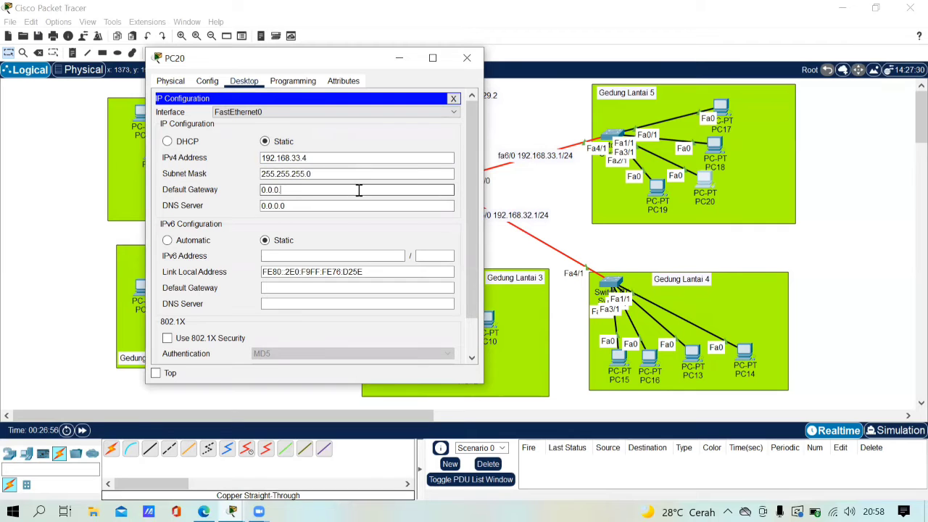
pyautogui.write('192.168.33.1')
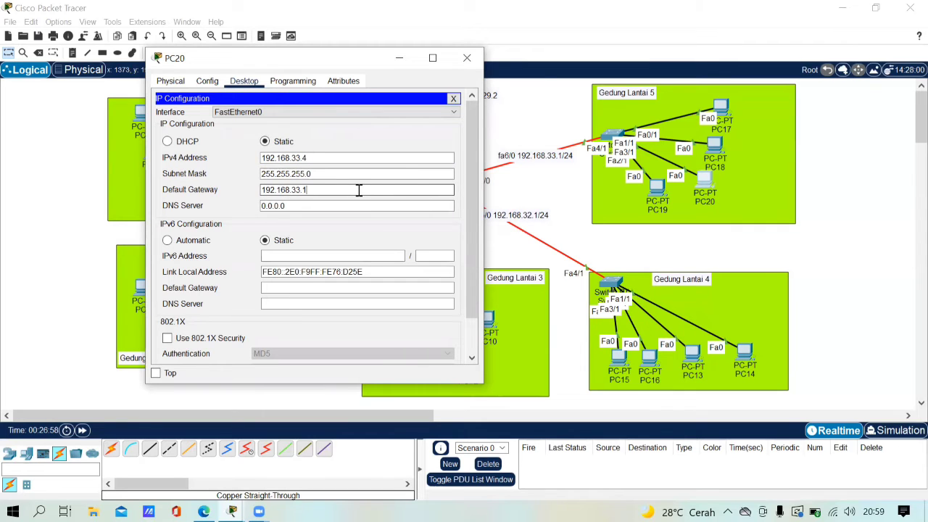
pyautogui.click(467, 58)
# - Configure PC19 in Gedung Lantai 5 with static IPv4 address 192.168.33.5, subnet mask 255.255.255.0 and default gateway 192.168.33.1
pyautogui.click(658, 189)
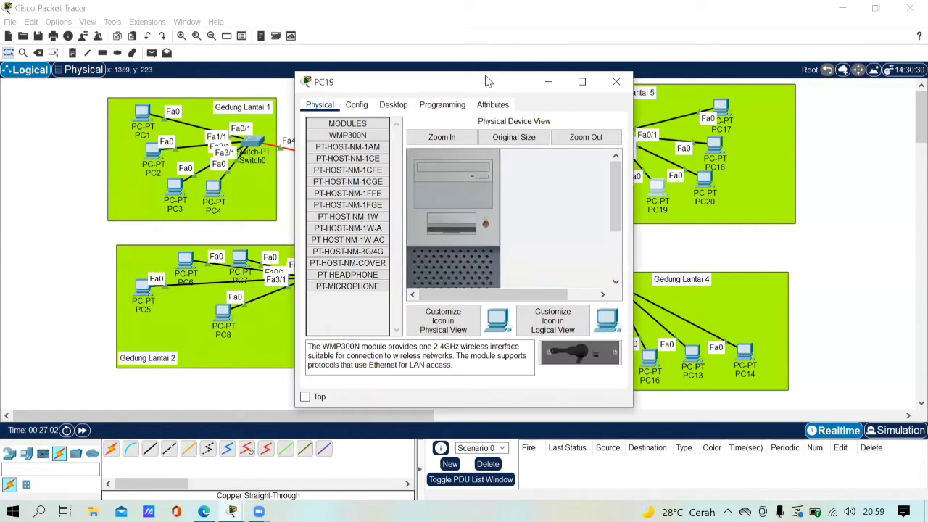
pyautogui.moveTo(471, 79); pyautogui.dragTo(275, 64)
pyautogui.click(183, 87)
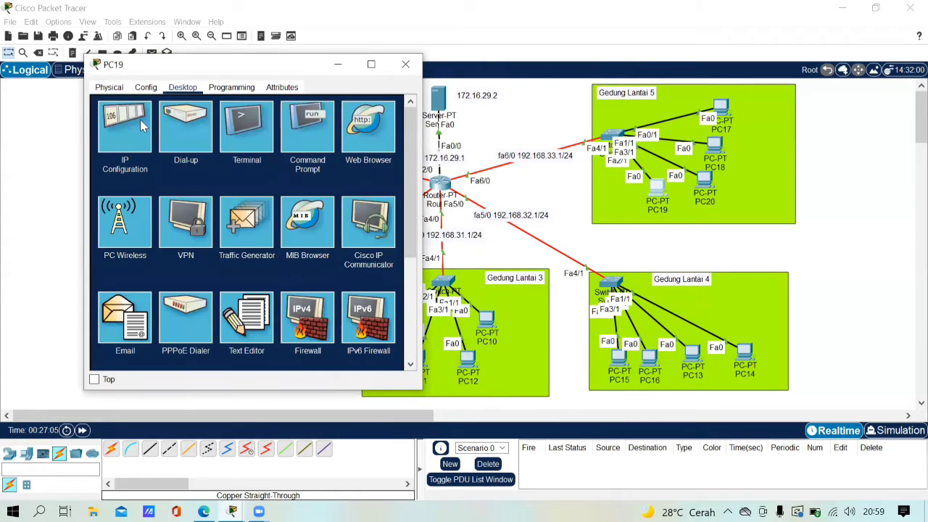
pyautogui.click(140, 120)
pyautogui.click(310, 164)
pyautogui.write('192.168.33.5')
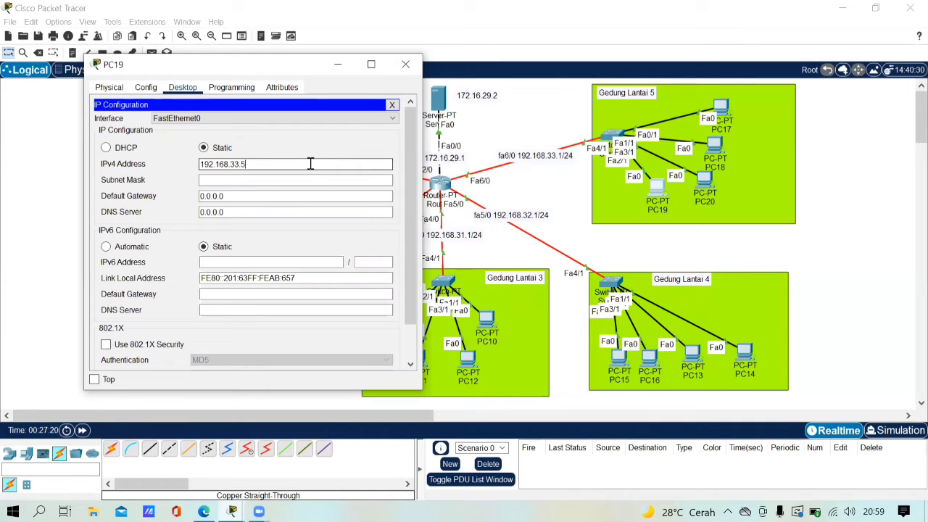
pyautogui.press('Tab')
pyautogui.click(323, 194)
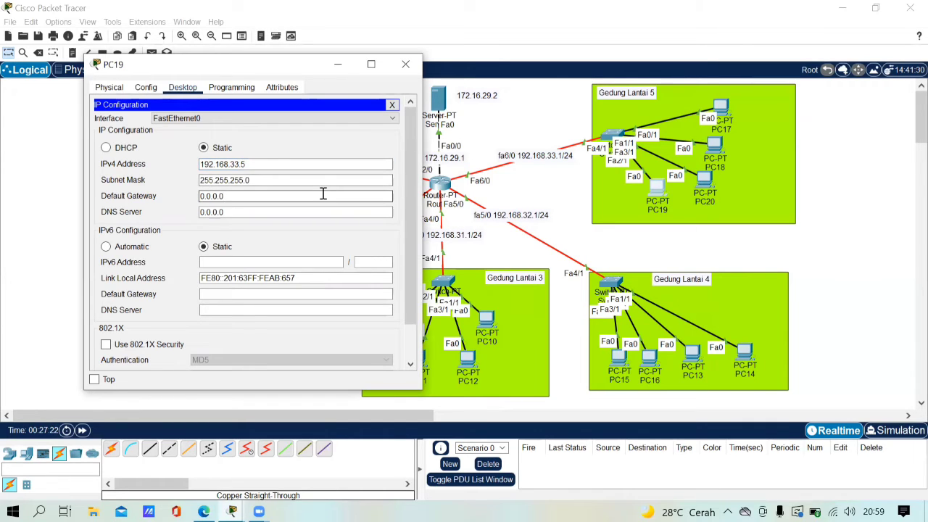
pyautogui.write('192.168.33.1')
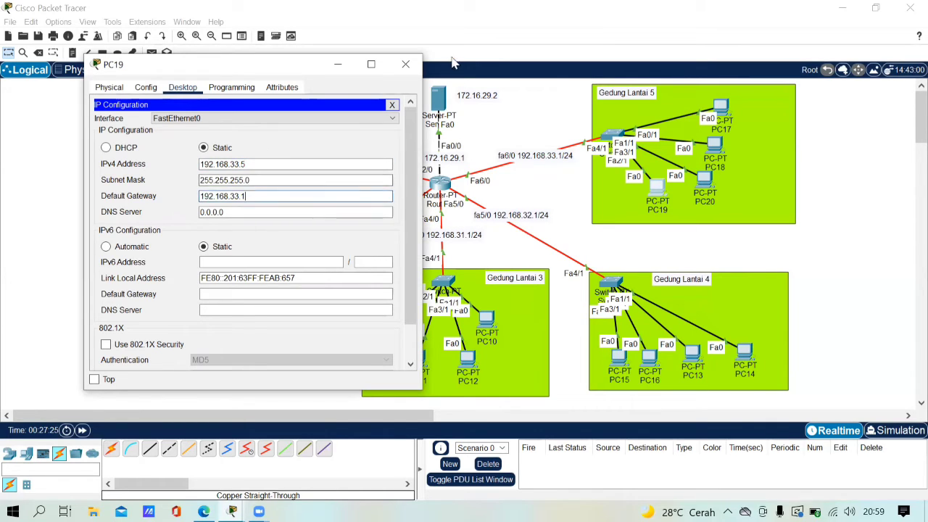
pyautogui.click(412, 63)
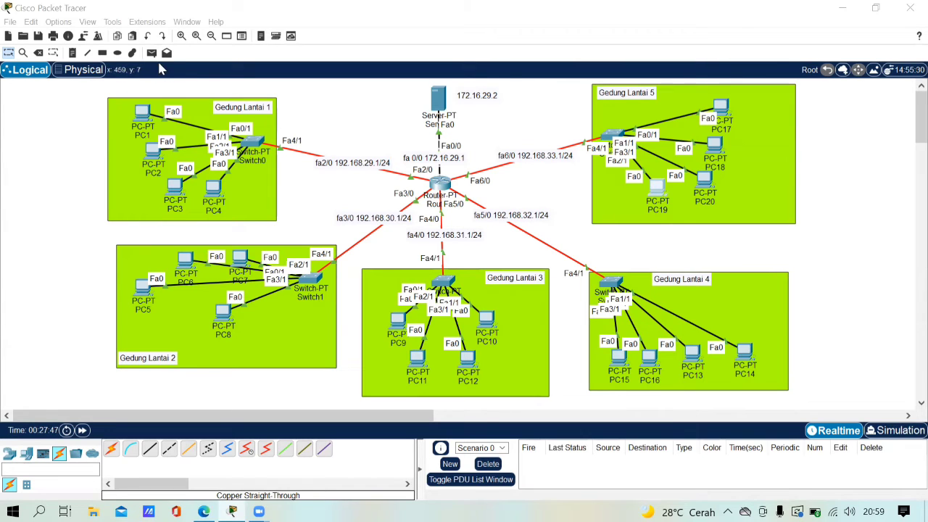
# - Test connectivity within Gedung Lantai 1 by sending simple PDUs from PC1 to PC3 and from PC2 to PC4
pyautogui.click(152, 52)
pyautogui.click(142, 115)
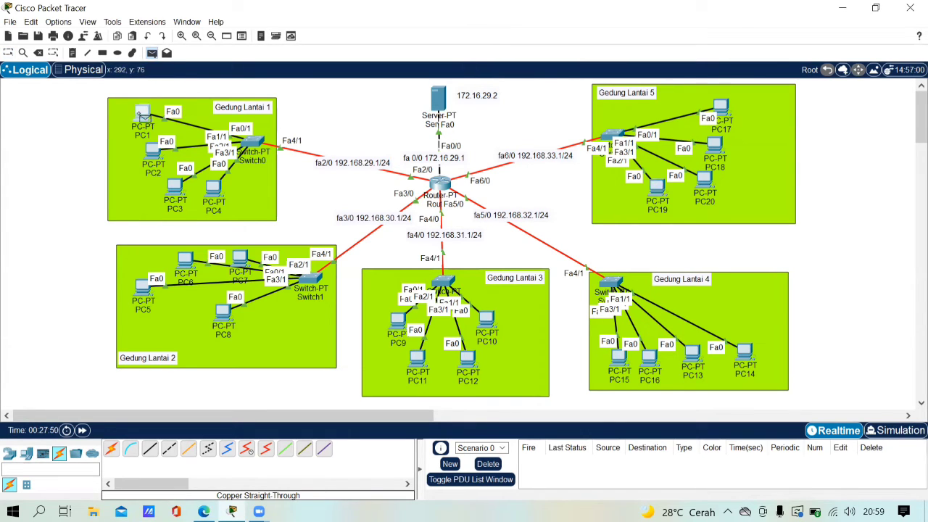
pyautogui.click(177, 192)
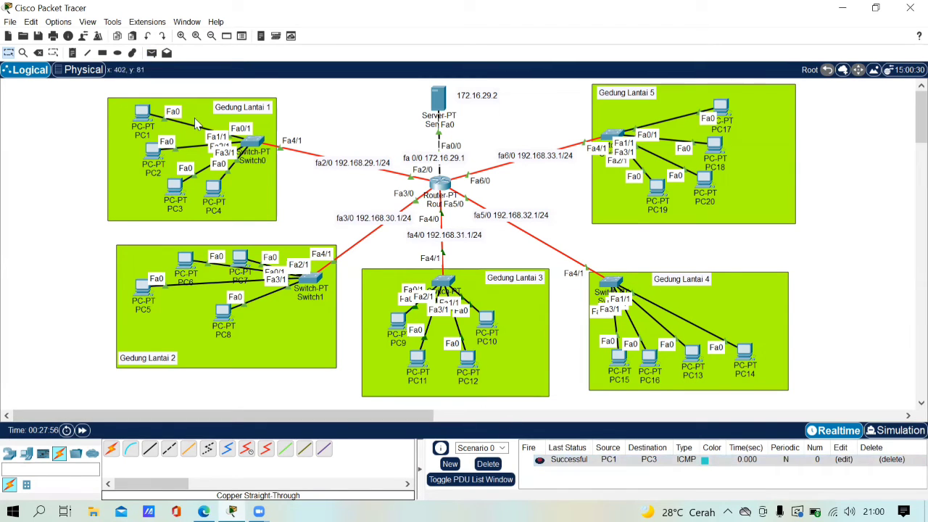
pyautogui.click(152, 54)
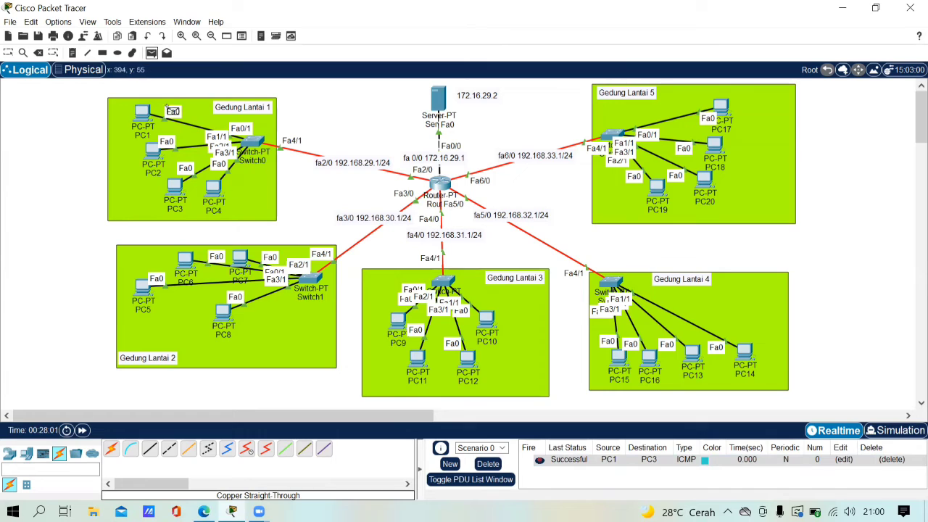
pyautogui.click(147, 151)
pyautogui.click(212, 190)
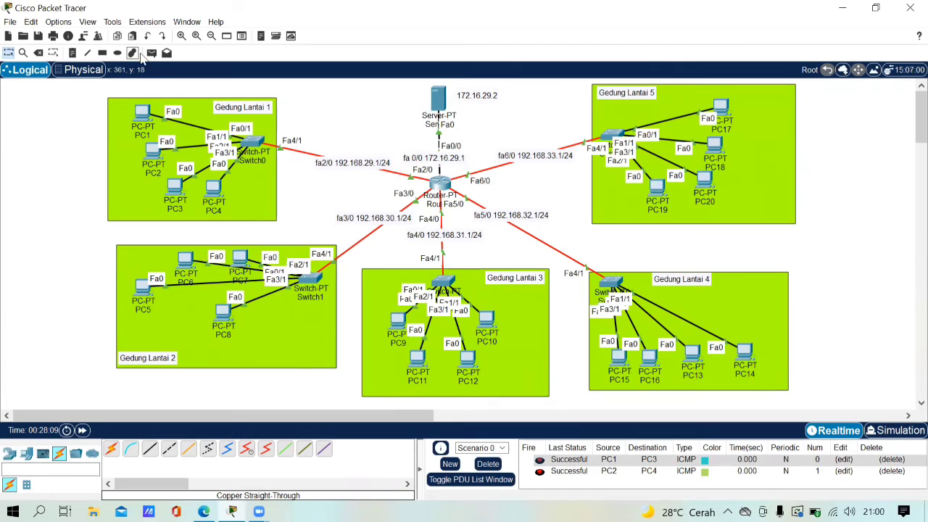
# - Send a simple PDU from PC3 in Gedung Lantai 1 to Server0 to test the connection through the router
pyautogui.click(152, 53)
pyautogui.click(176, 189)
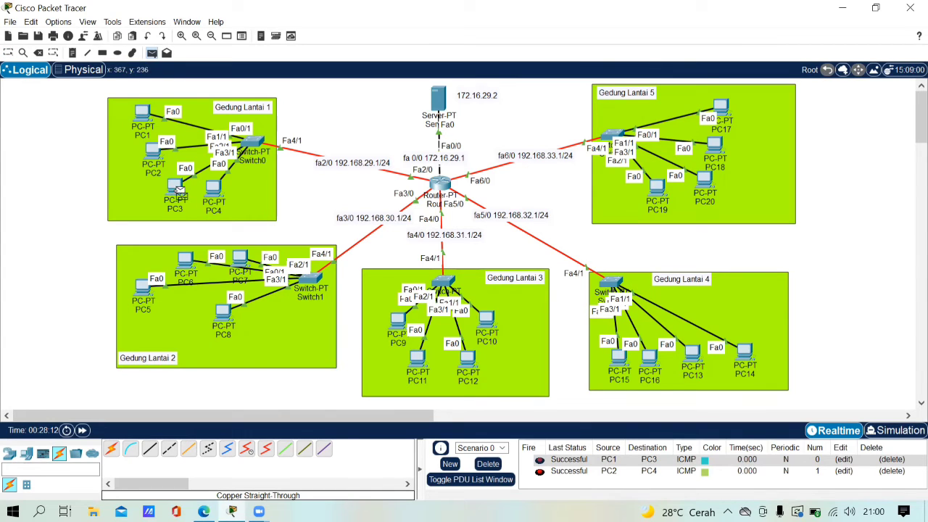
pyautogui.click(440, 103)
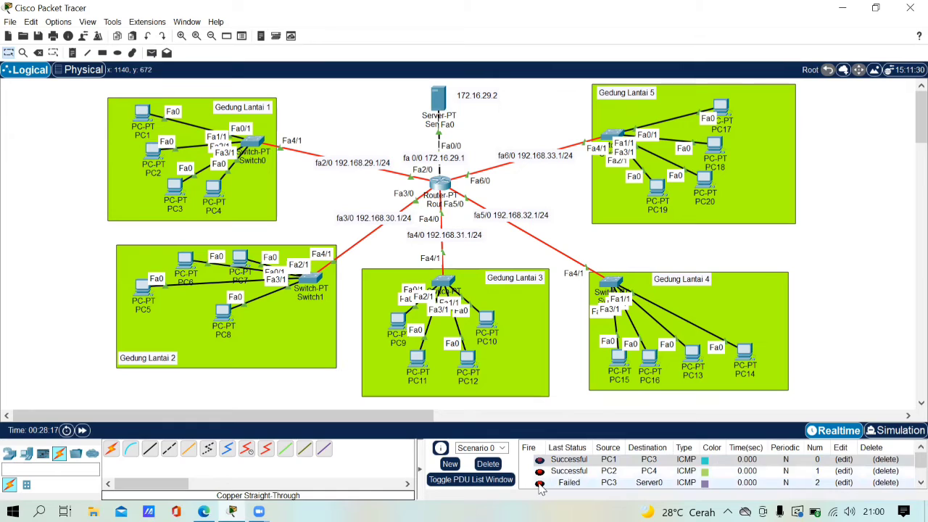
# - Delete the current PDU scenario and retest the connection from PC3 to Server0 with repeated simple PDUs
pyautogui.click(488, 464)
pyautogui.click(151, 53)
pyautogui.click(178, 190)
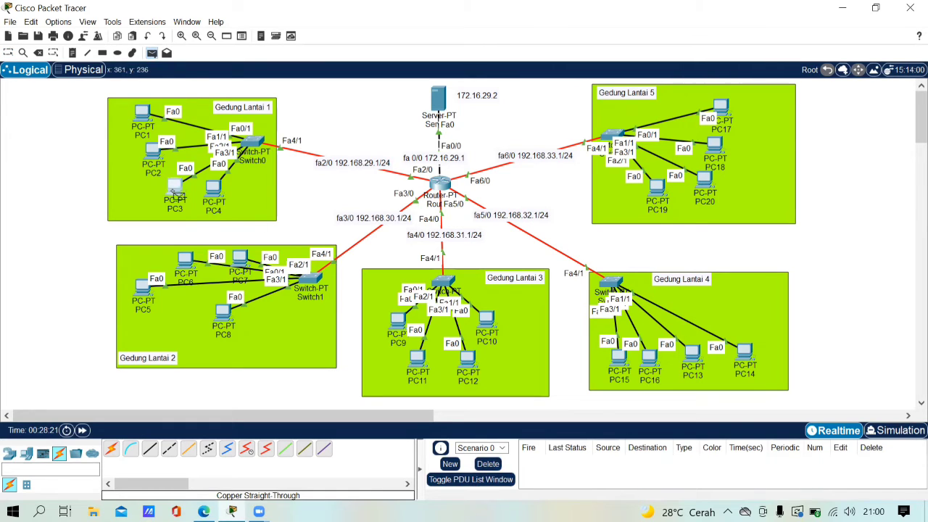
pyautogui.click(440, 103)
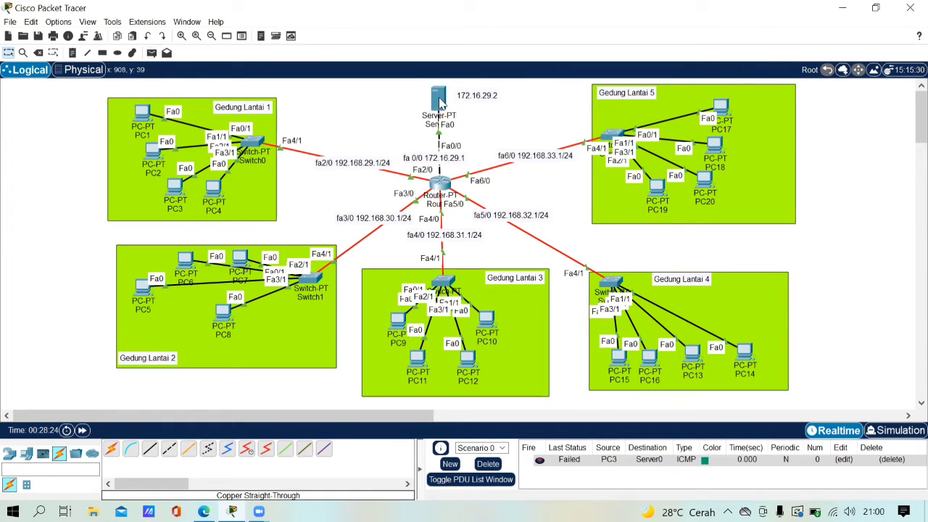
pyautogui.click(539, 463)
pyautogui.click(152, 52)
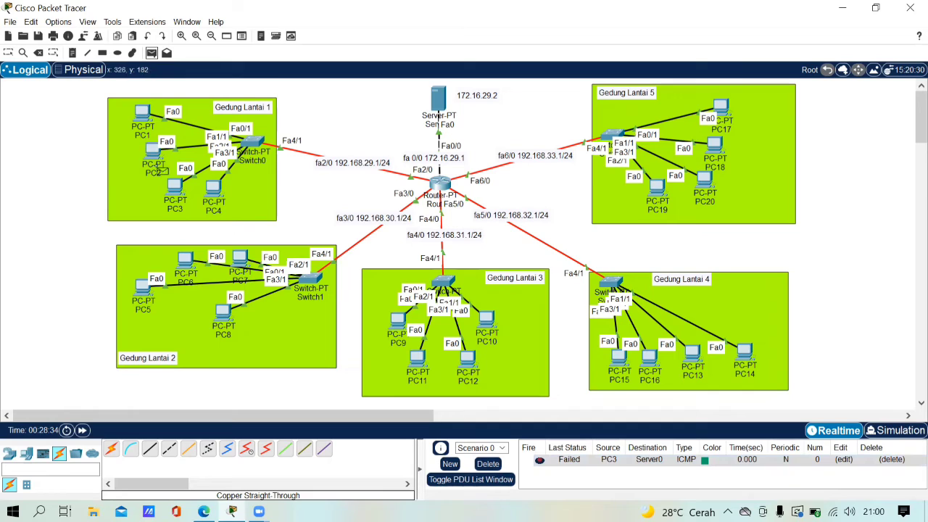
pyautogui.click(174, 187)
pyautogui.click(438, 102)
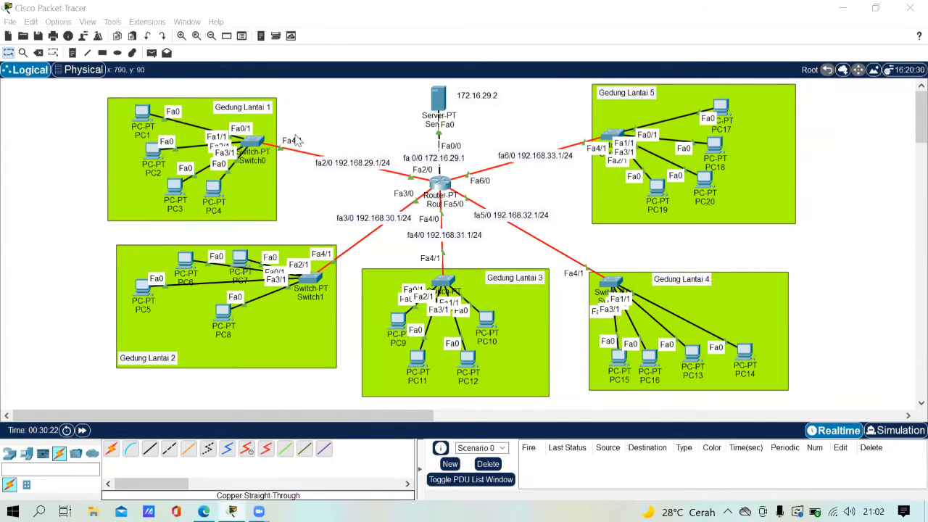
# - Check Server0's default gateway in its IP configuration against the router's fa0/0 address, then close the window
pyautogui.click(440, 103)
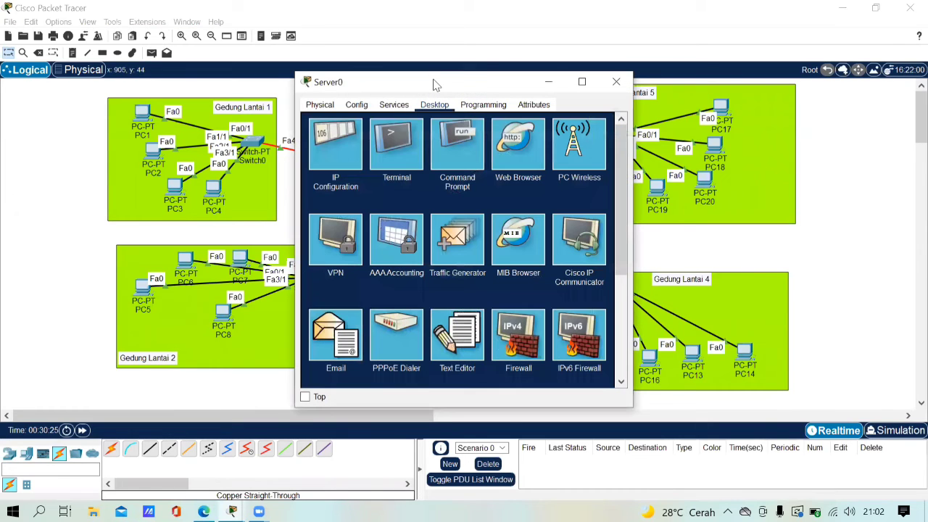
pyautogui.moveTo(487, 81); pyautogui.dragTo(745, 45)
pyautogui.click(593, 114)
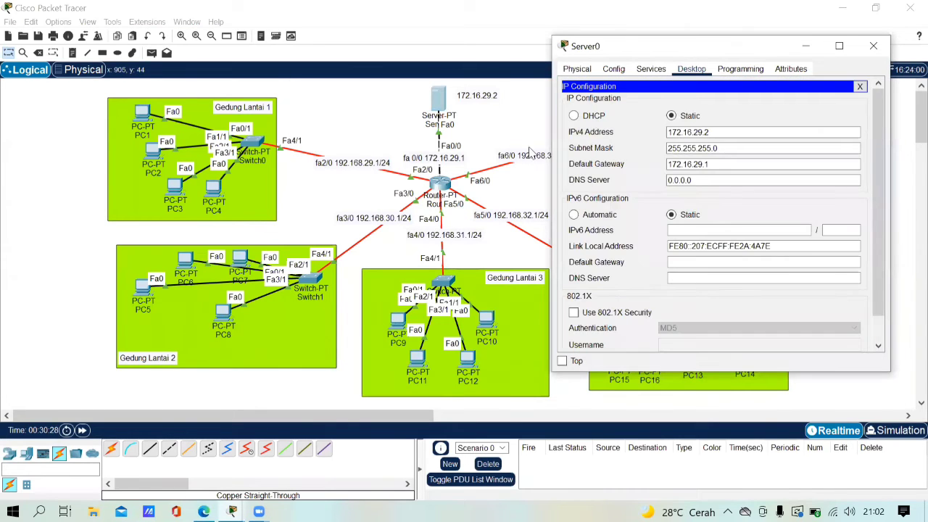
pyautogui.click(712, 164)
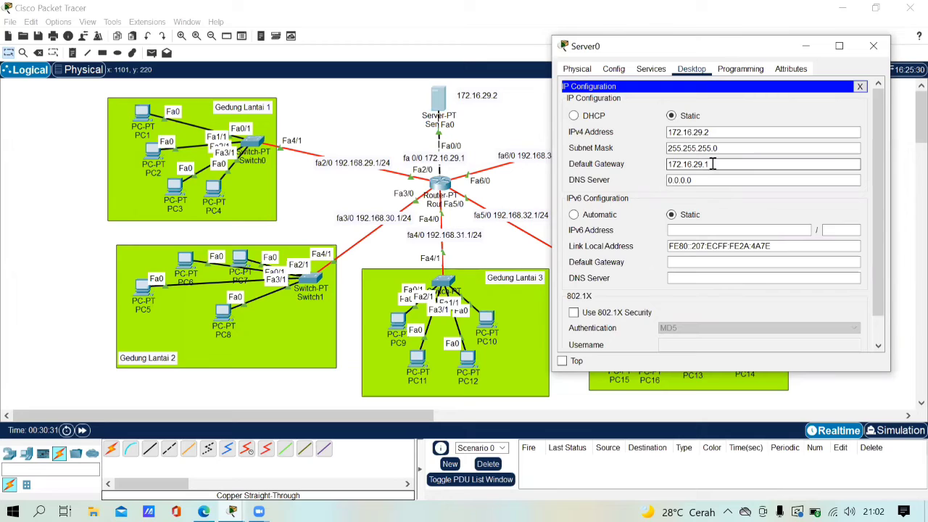
pyautogui.moveTo(705, 164); pyautogui.dragTo(649, 164)
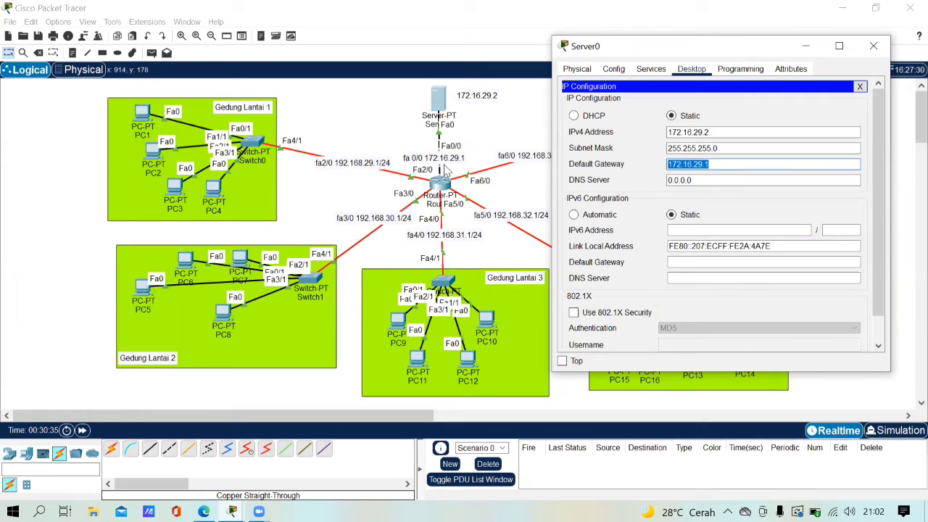
pyautogui.click(874, 46)
# - Send a simple PDU from PC2 in Gedung Lantai 1 to Server0
pyautogui.click(152, 53)
pyautogui.click(153, 148)
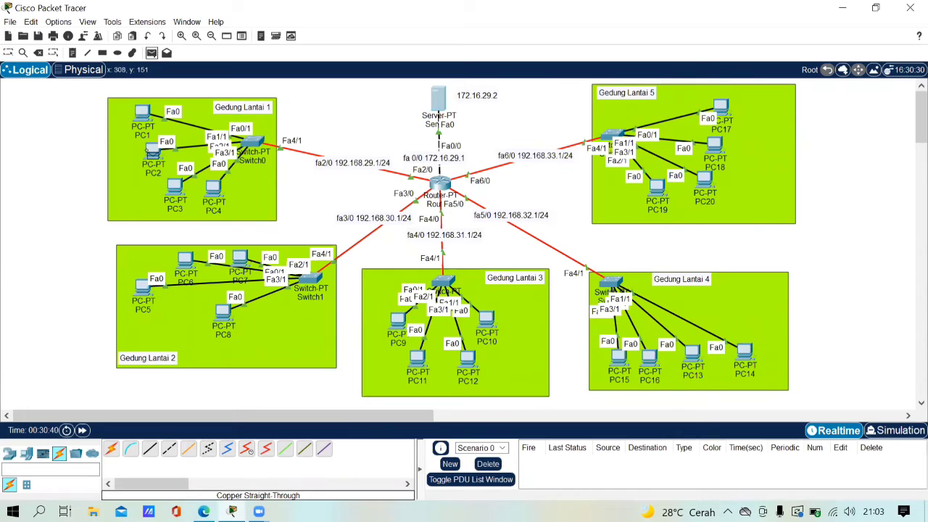
pyautogui.click(445, 103)
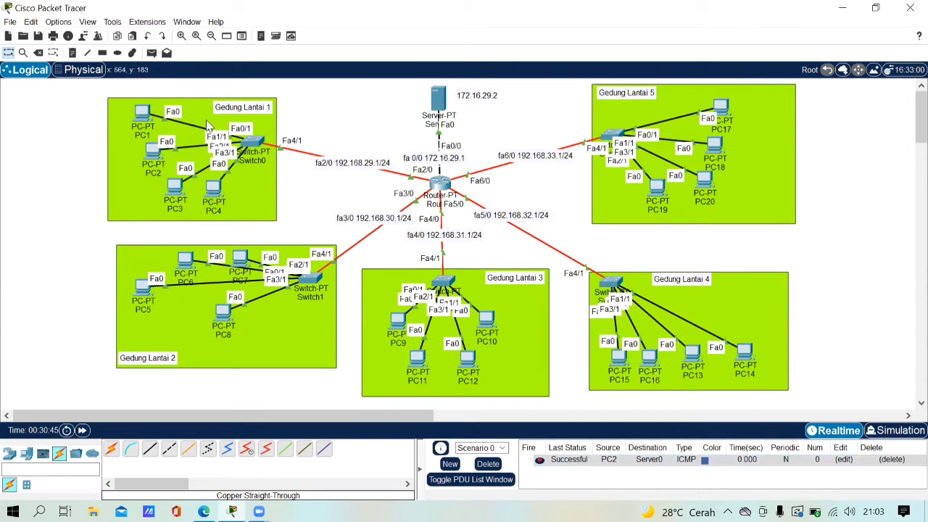
# - Send a simple PDU from PC1 in Gedung Lantai 1 to PC8 in Gedung Lantai 2 and fire it again
pyautogui.click(152, 53)
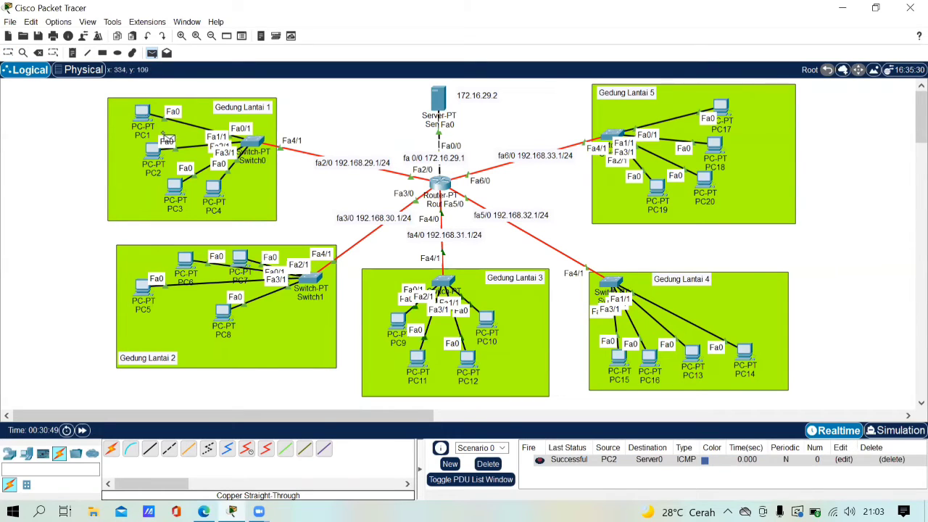
pyautogui.click(148, 113)
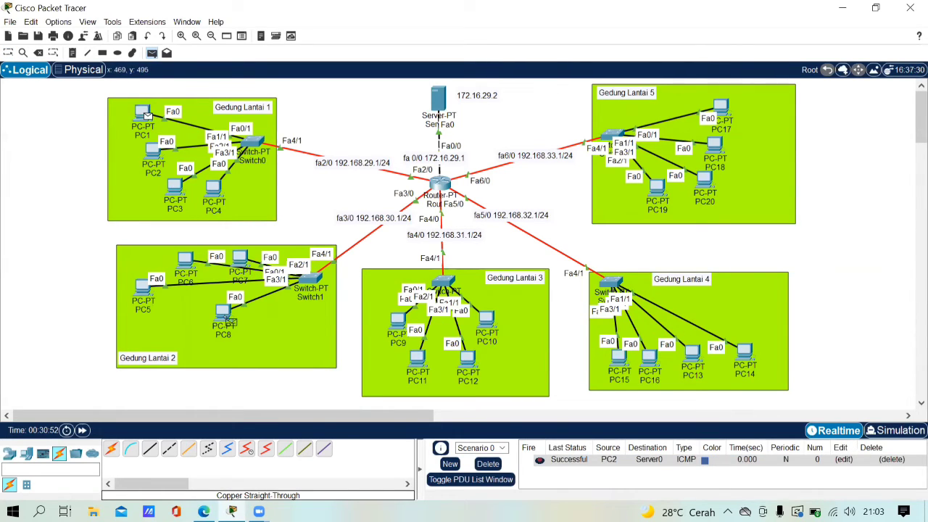
pyautogui.click(227, 317)
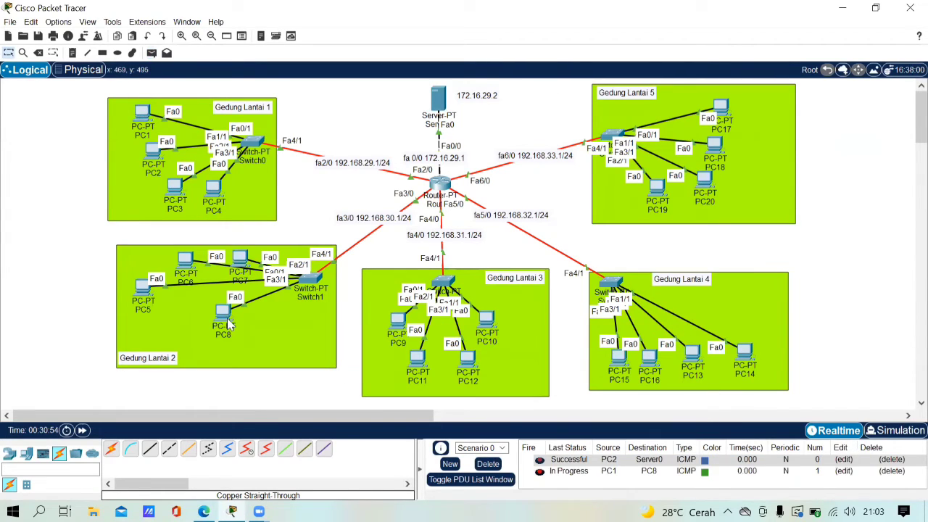
pyautogui.click(540, 472)
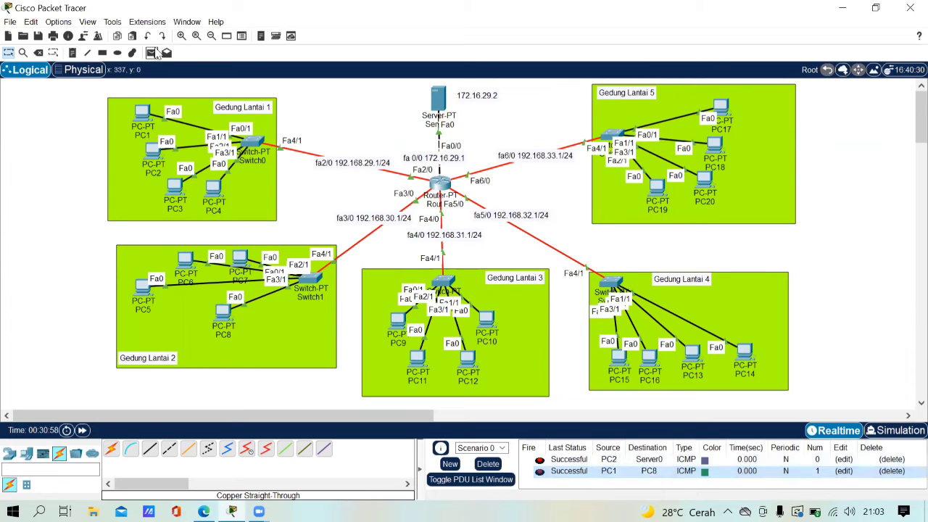
# - Send a simple PDU from PC6 in Gedung Lantai 2 to PC17 in Gedung Lantai 5 and fire it again
pyautogui.click(152, 52)
pyautogui.click(187, 259)
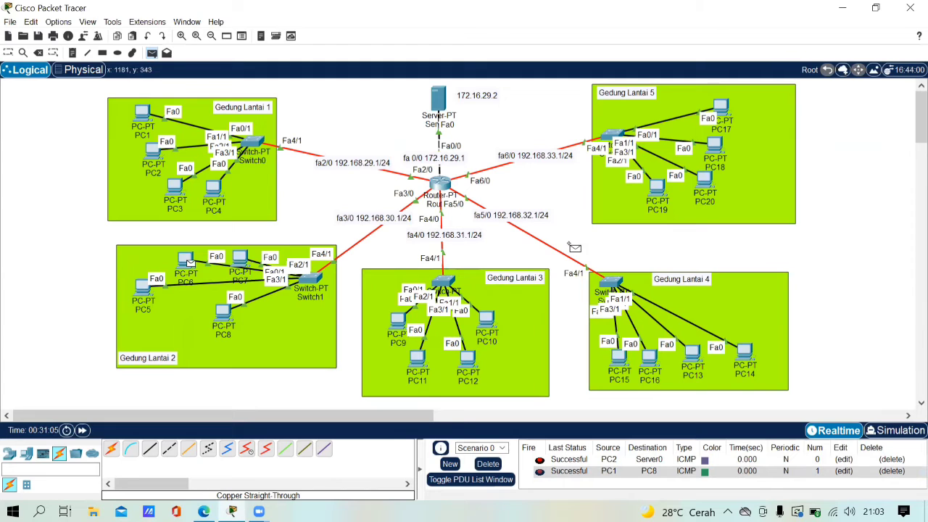
pyautogui.click(721, 107)
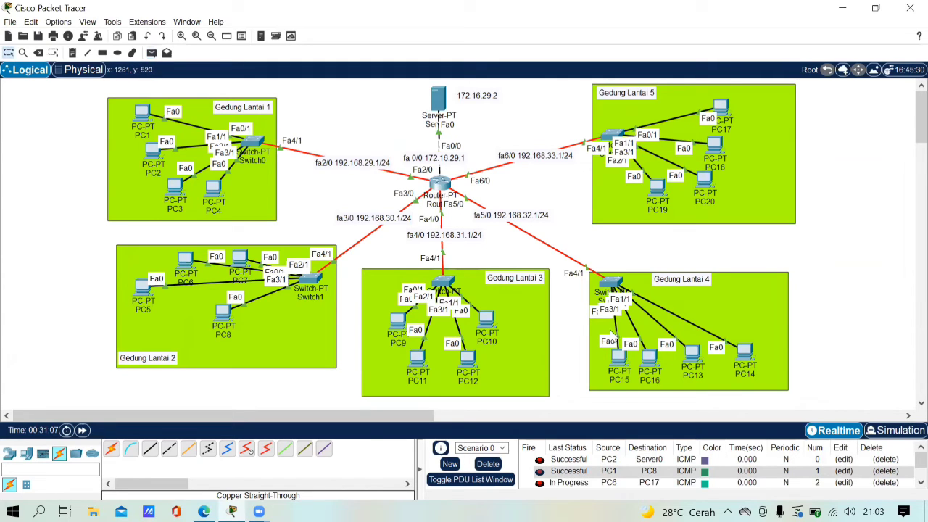
pyautogui.doubleClick(540, 484)
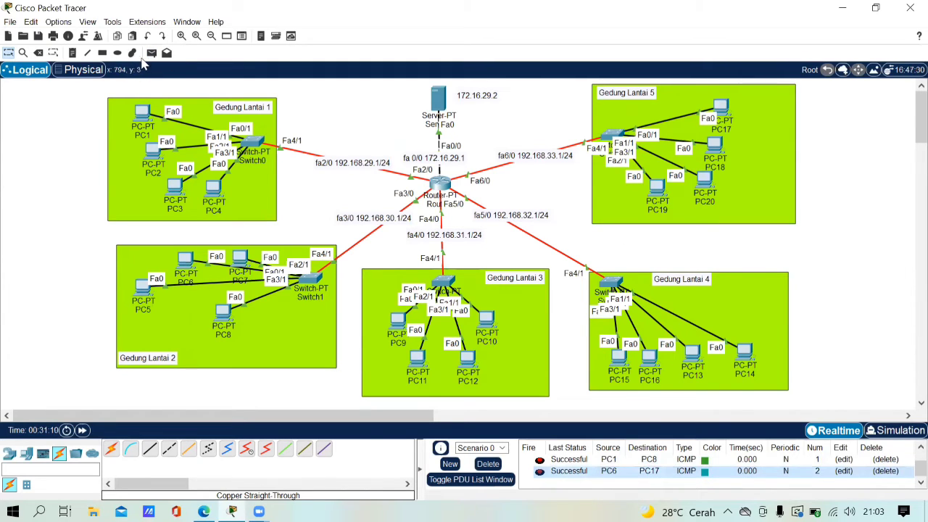
# - Send a simple PDU from PC11 in Gedung Lantai 3 to PC14 in Gedung Lantai 4
pyautogui.click(151, 52)
pyautogui.click(418, 357)
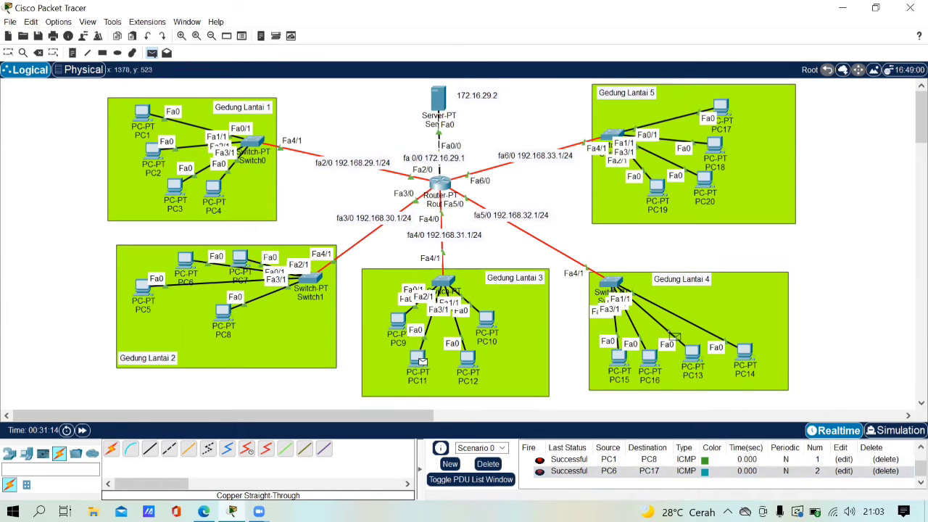
pyautogui.click(747, 353)
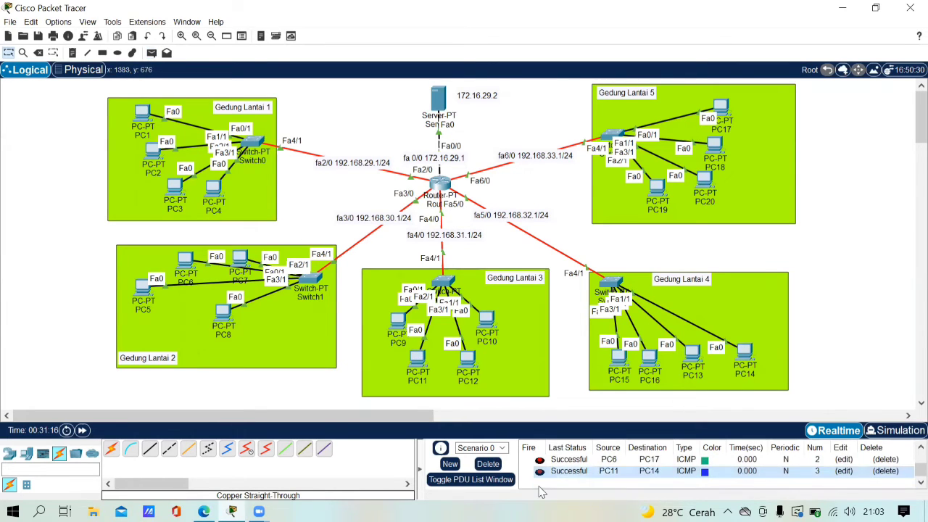
# - Send a simple PDU from PC7 in Gedung Lantai 2 to Server0, and delete the PDU scenario
pyautogui.click(152, 52)
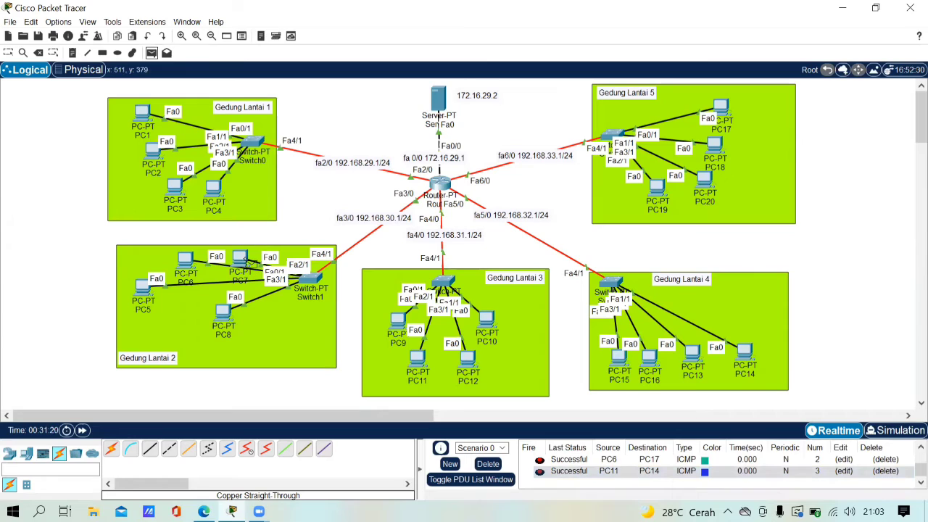
pyautogui.click(246, 261)
pyautogui.click(438, 99)
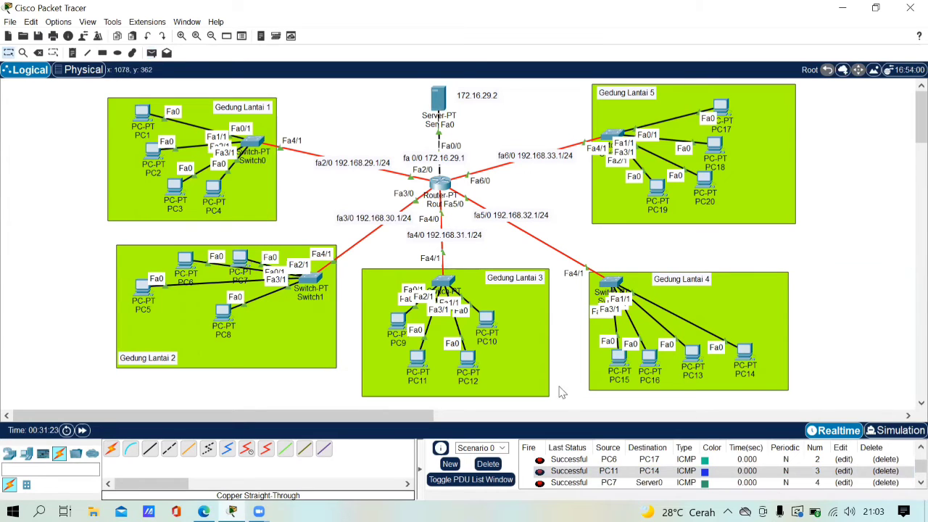
pyautogui.click(488, 464)
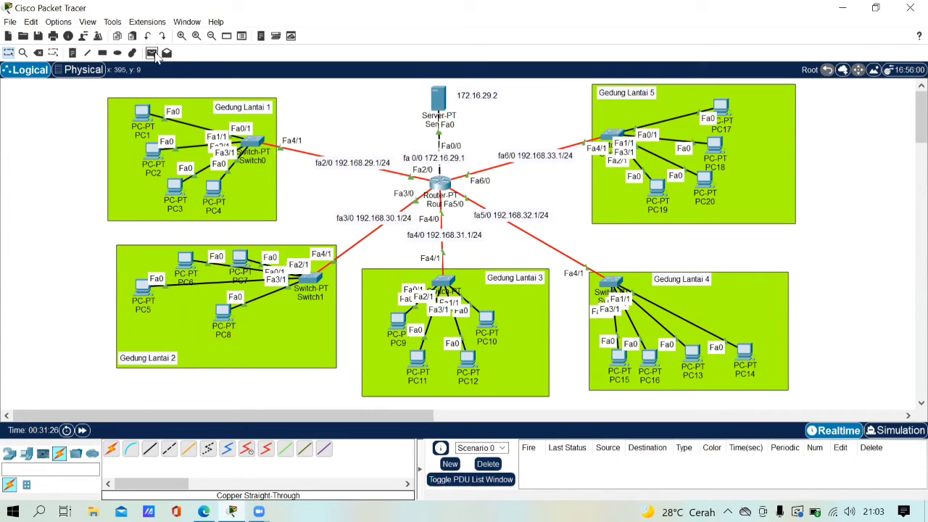
# - Send simple PDUs to Server0 from PC12 in Gedung Lantai 3 and from PC15 in Gedung Lantai 4
pyautogui.click(151, 52)
pyautogui.click(472, 363)
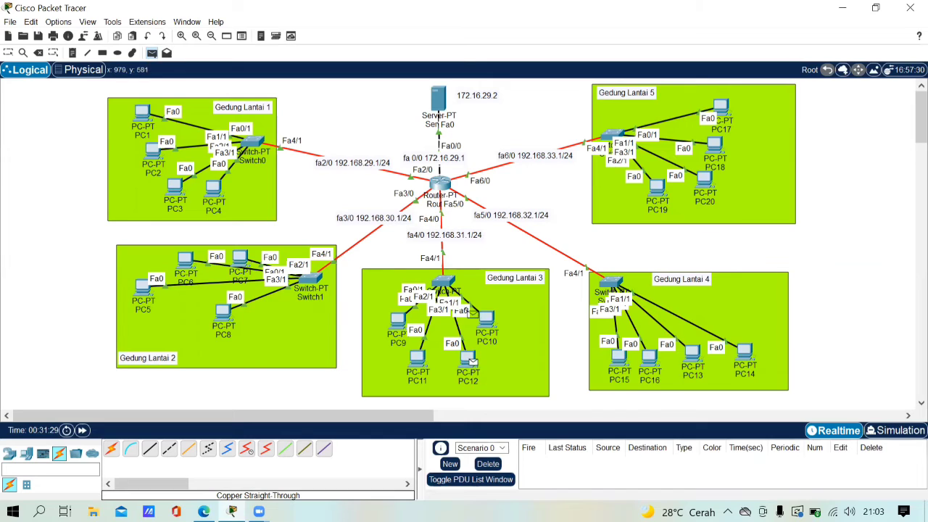
pyautogui.click(439, 109)
pyautogui.click(152, 52)
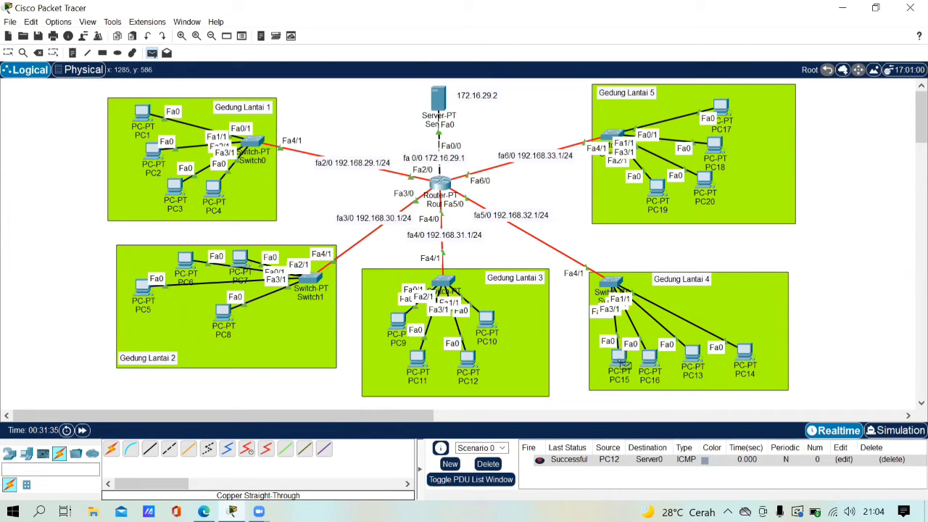
pyautogui.click(621, 359)
pyautogui.click(439, 104)
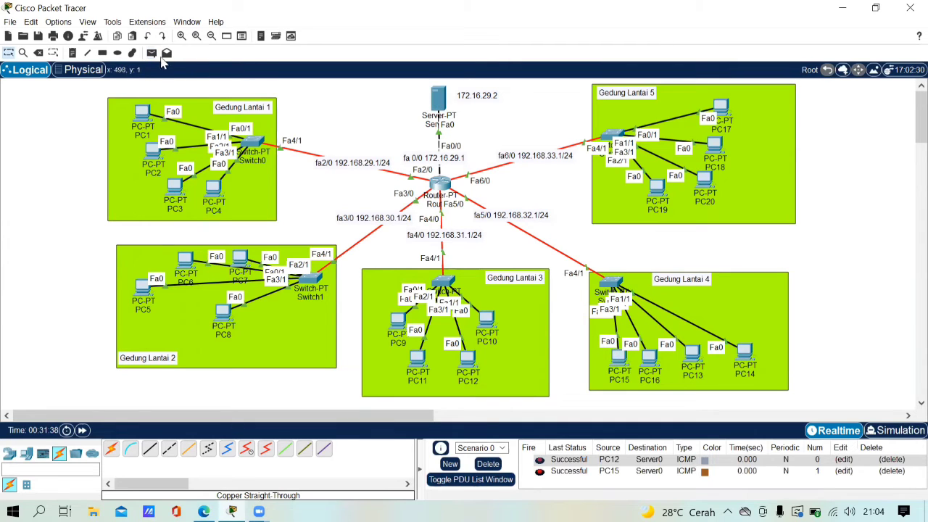
# - Send a simple PDU from PC20 in Gedung Lantai 5 to Server0, and delete the PDU scenario
pyautogui.click(152, 52)
pyautogui.click(710, 183)
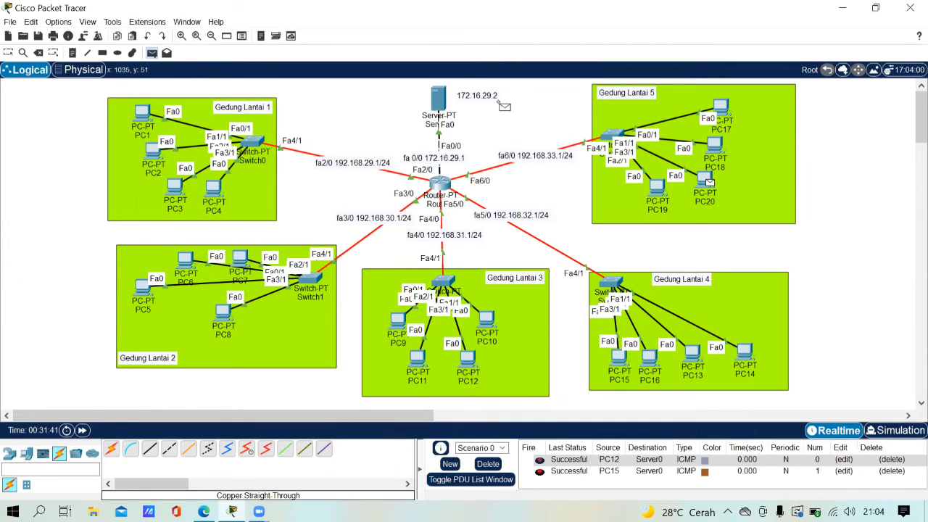
pyautogui.click(441, 102)
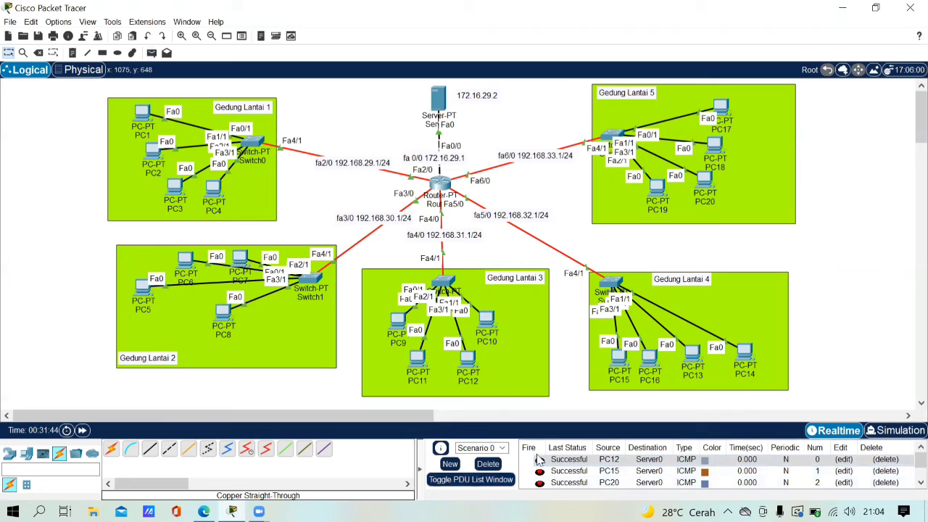
pyautogui.click(487, 465)
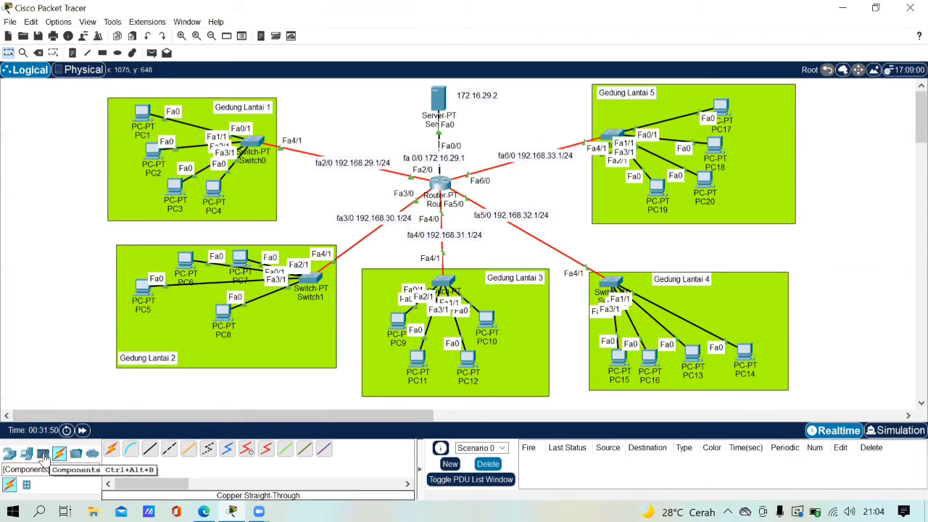
# - List the wireless network devices available for placement in the topology
pyautogui.click(27, 453)
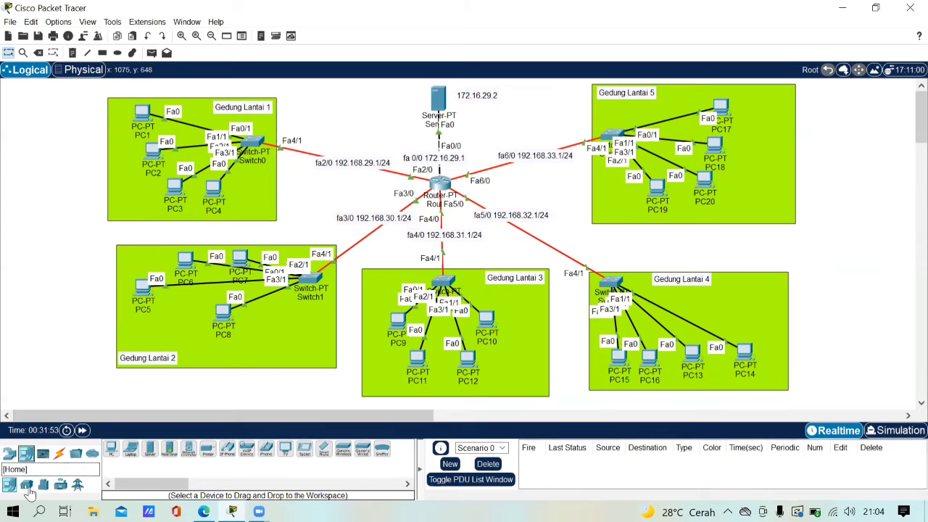
pyautogui.click(9, 454)
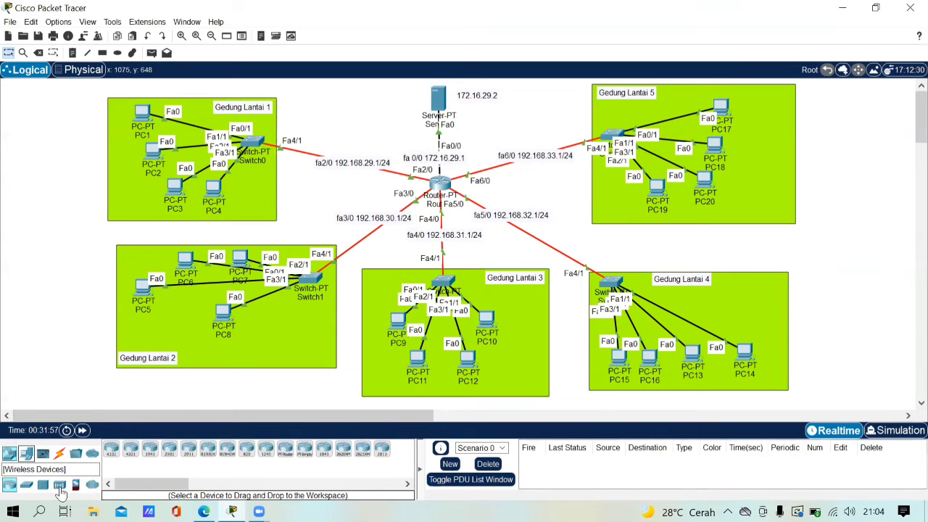
pyautogui.click(60, 484)
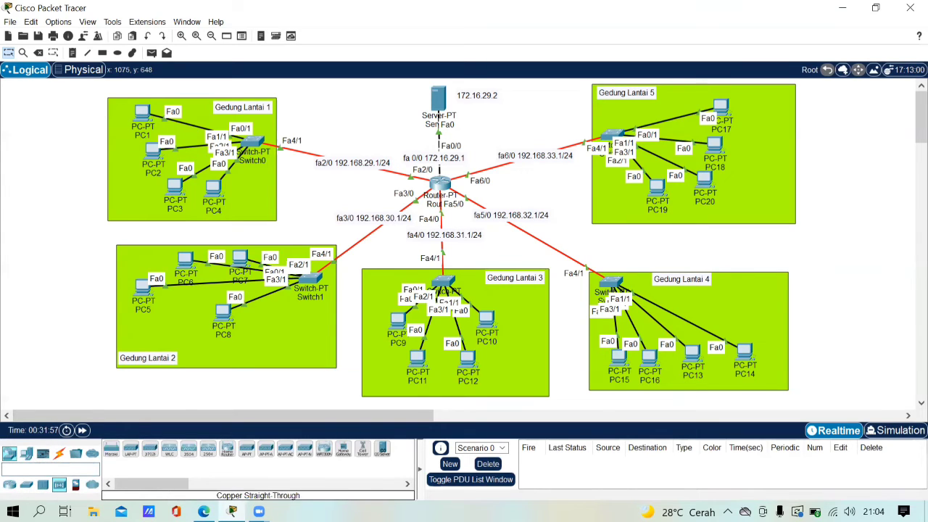
pyautogui.click(230, 453)
pyautogui.click(294, 317)
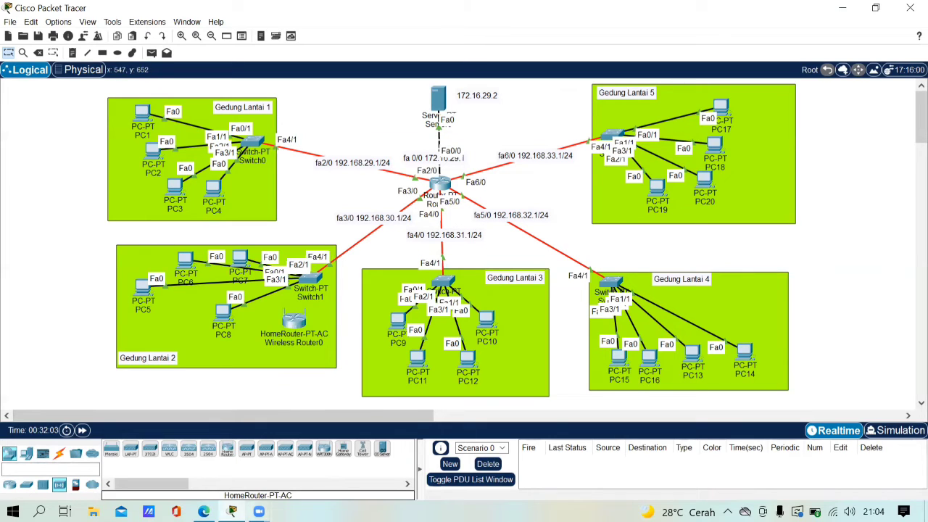
pyautogui.click(228, 450)
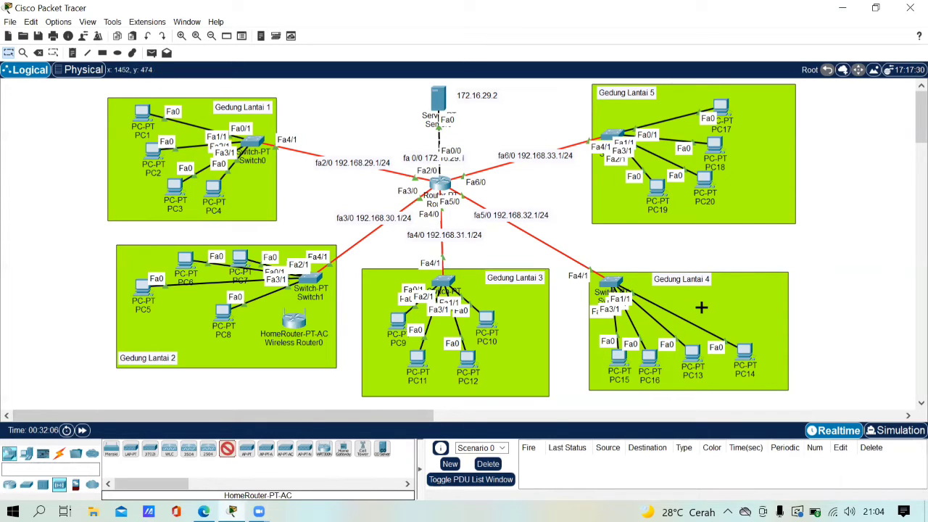
pyautogui.click(228, 450)
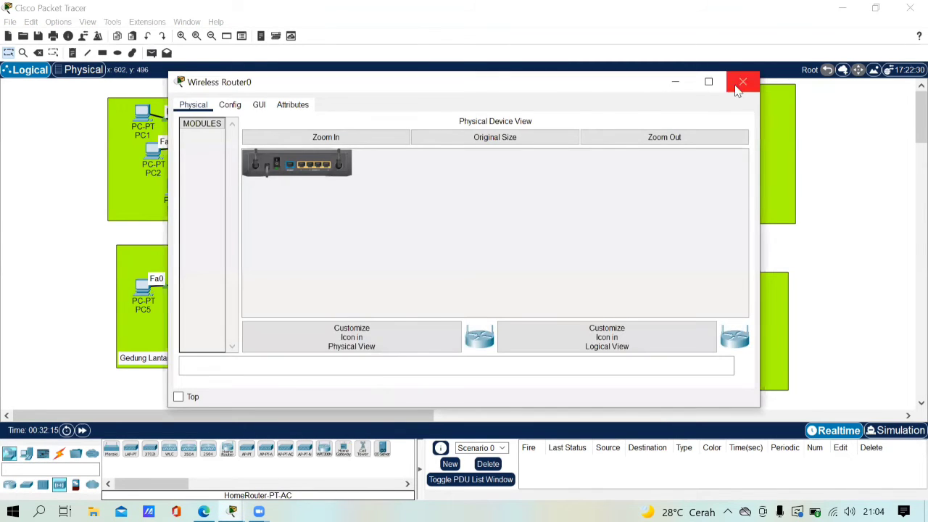
pyautogui.click(738, 84)
pyautogui.press('Delete')
pyautogui.press('Return')
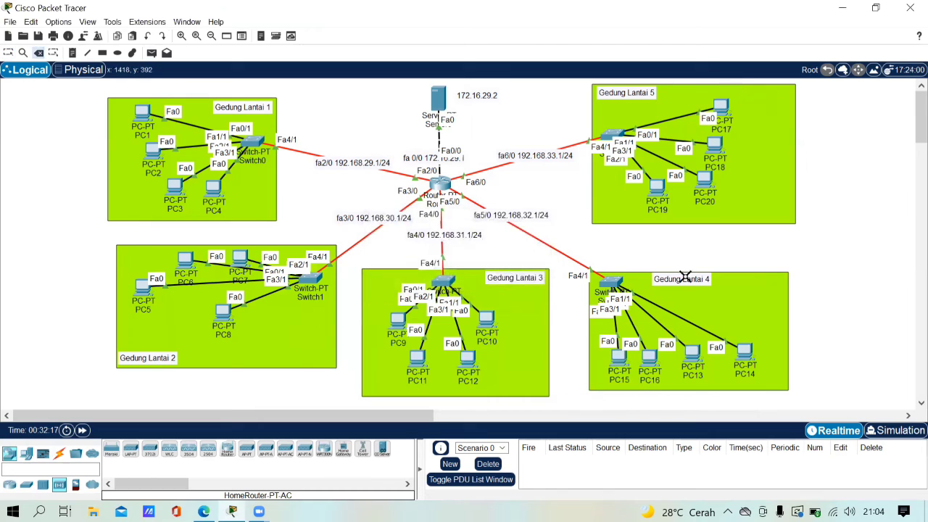
# - Place one WRT300N wireless router in Gedung Lantai 2 beside PC8 and another in Gedung Lantai 4 above PC14
pyautogui.click(323, 449)
pyautogui.click(294, 327)
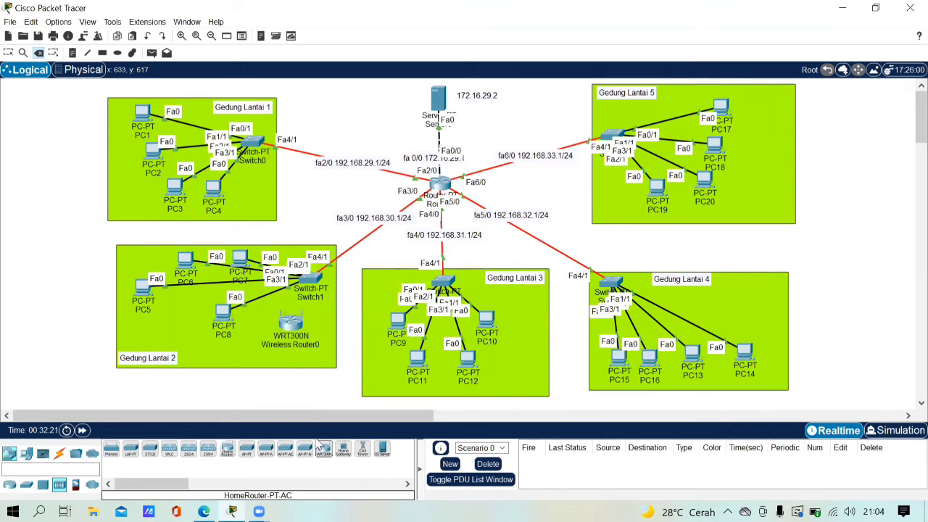
pyautogui.click(324, 450)
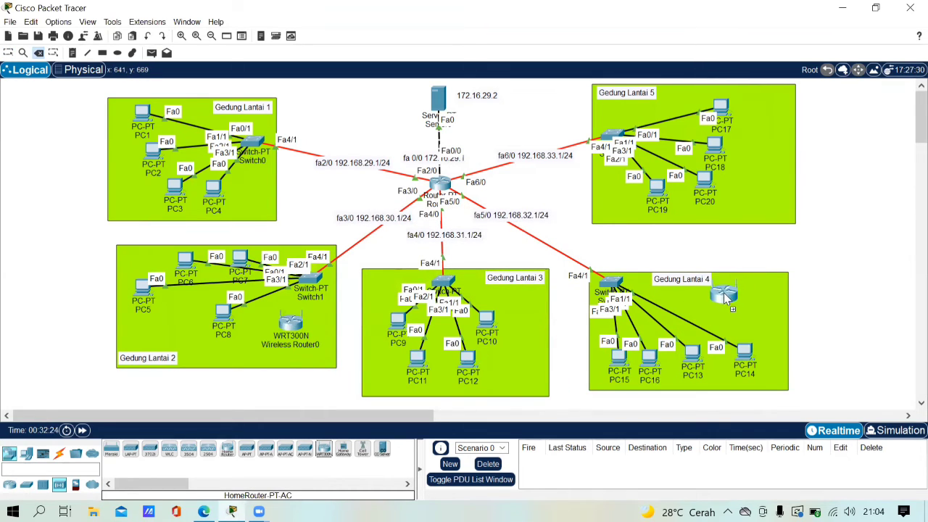
pyautogui.click(725, 294)
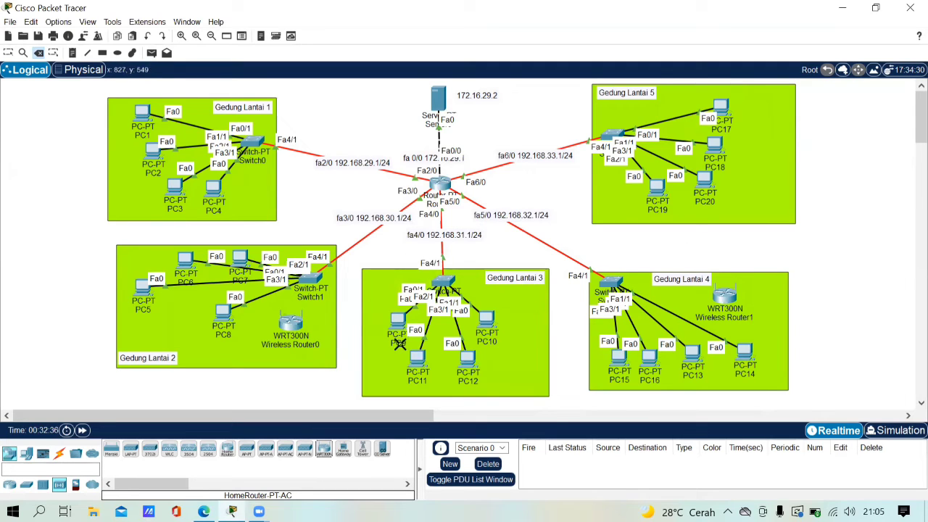
# - Place two SMARTPHONE-PT end devices below the wireless router in Gedung Lantai 2
pyautogui.click(10, 484)
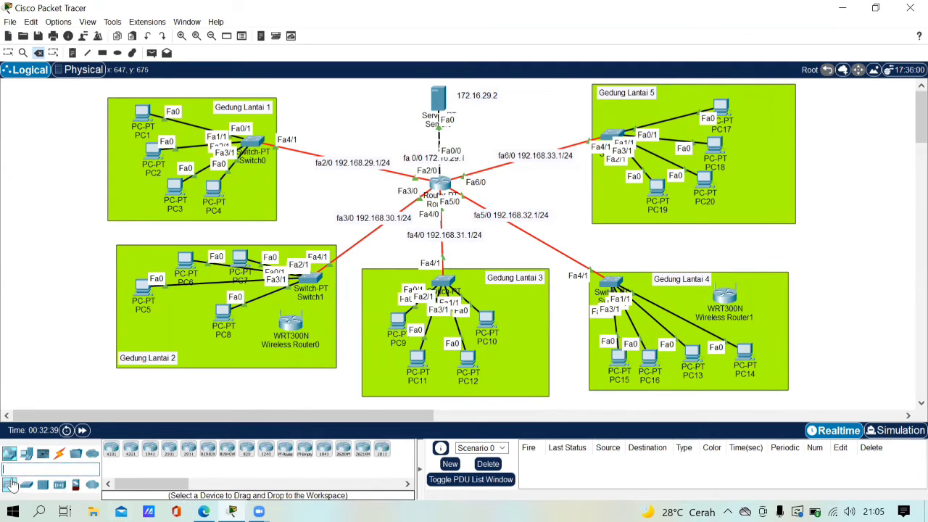
pyautogui.click(26, 453)
pyautogui.click(324, 451)
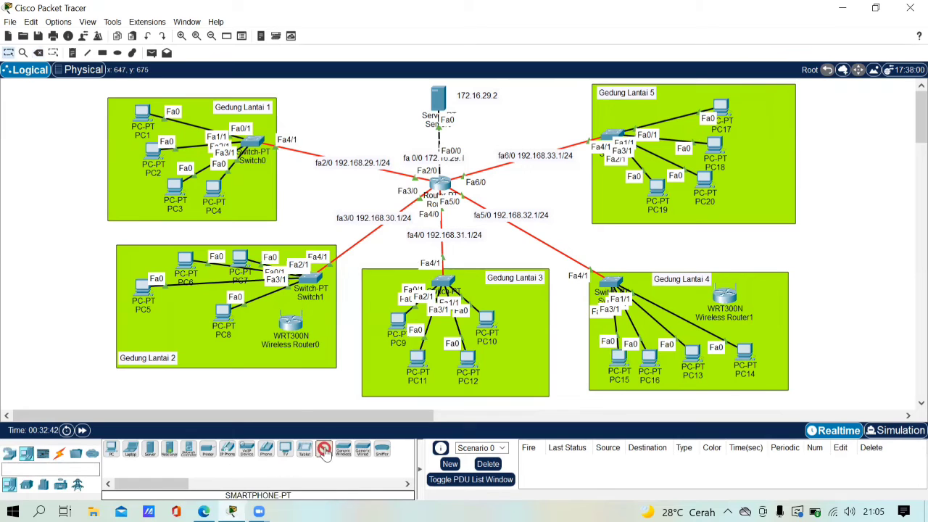
pyautogui.click(254, 356)
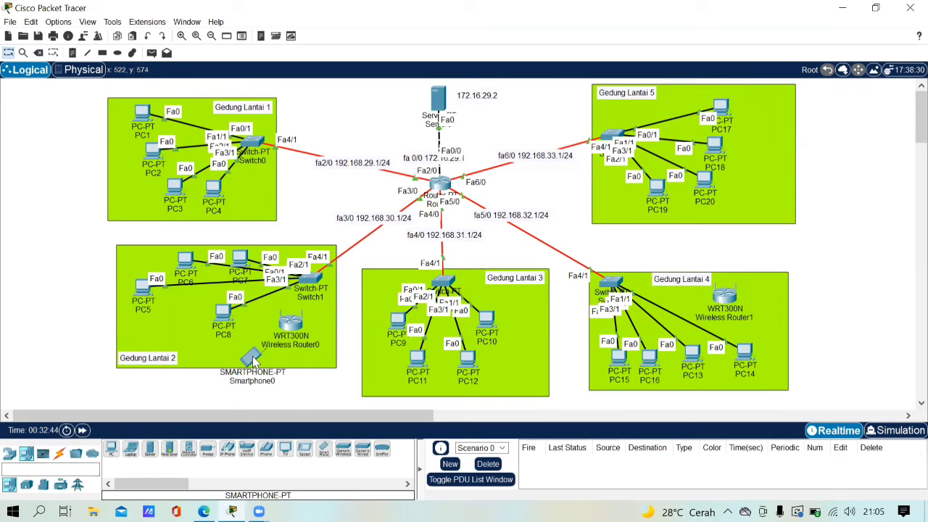
pyautogui.click(326, 450)
pyautogui.click(310, 365)
# - Place two SMARTPHONE-PT end devices beside the wireless router in Gedung Lantai 4
pyautogui.click(324, 449)
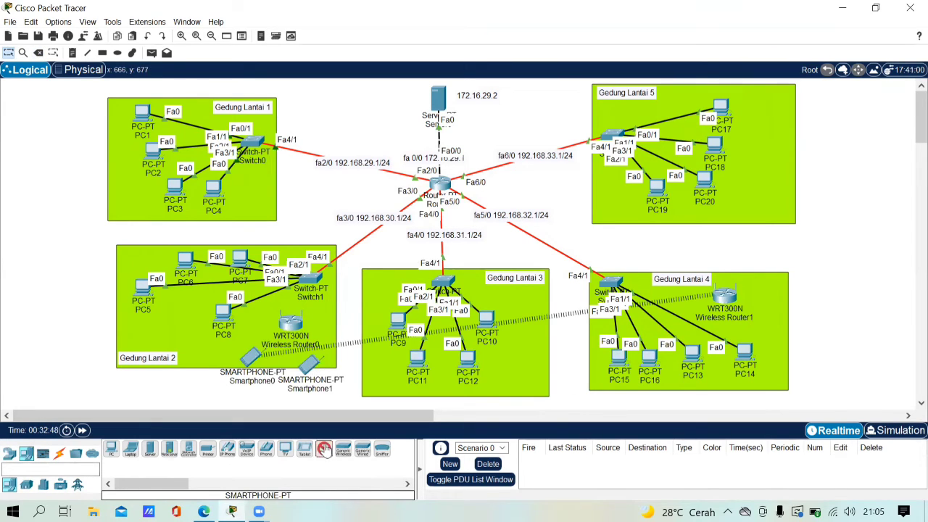
pyautogui.click(767, 330)
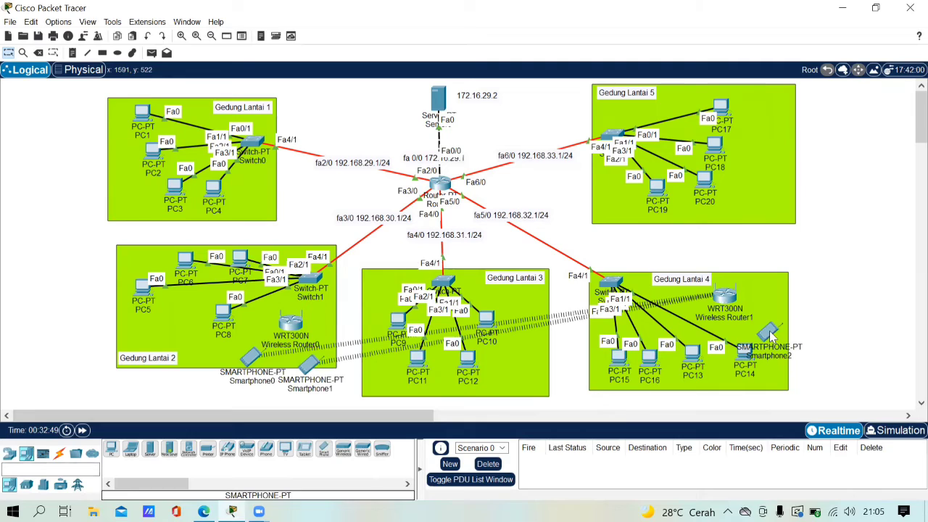
pyautogui.click(326, 451)
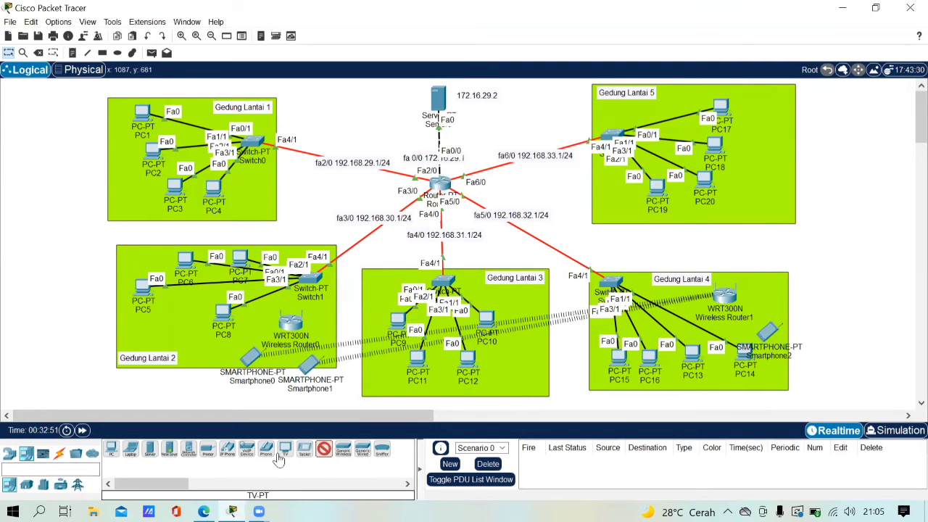
pyautogui.click(779, 289)
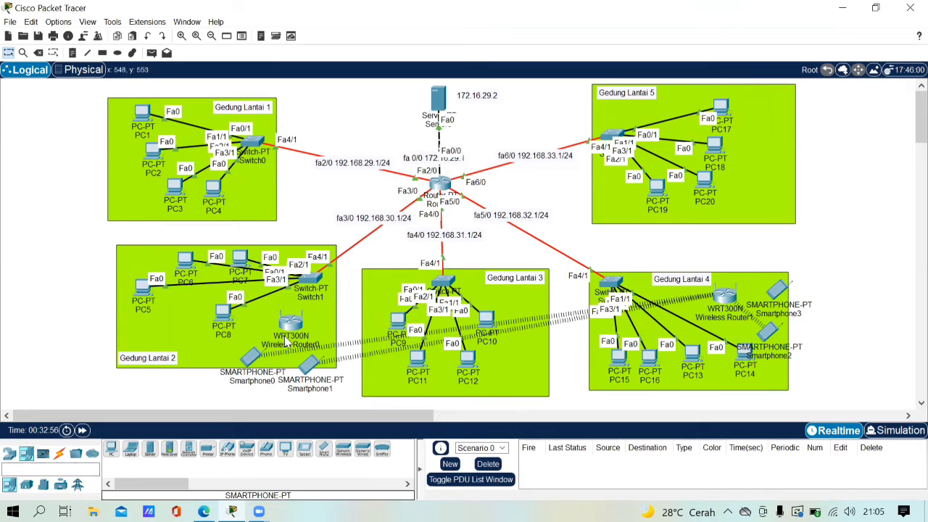
# - Rearrange PC8, the wireless router and both smartphones within Gedung Lantai 2, and reposition Smartphone2 and PC14 in Gedung Lantai 4 to reduce overlap
pyautogui.moveTo(287, 342); pyautogui.dragTo(215, 317)
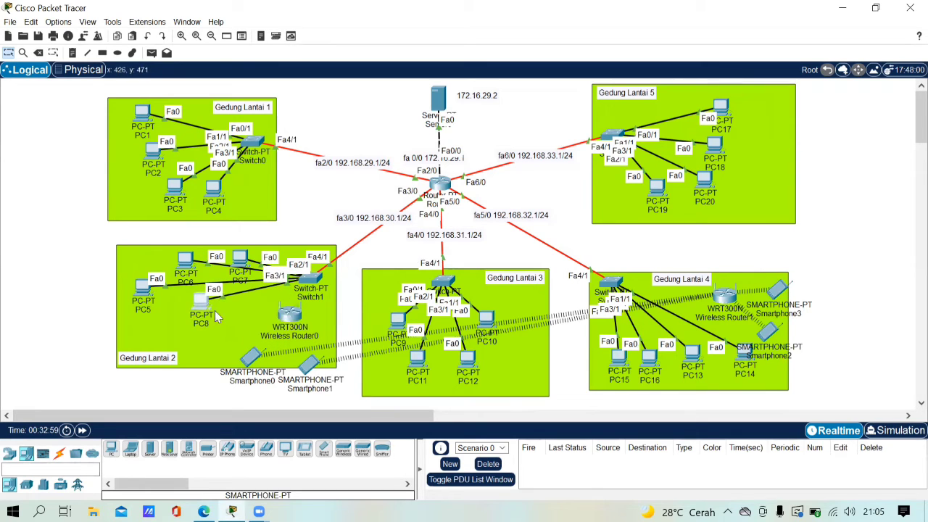
pyautogui.moveTo(253, 359); pyautogui.dragTo(238, 347)
pyautogui.moveTo(304, 375); pyautogui.dragTo(298, 360)
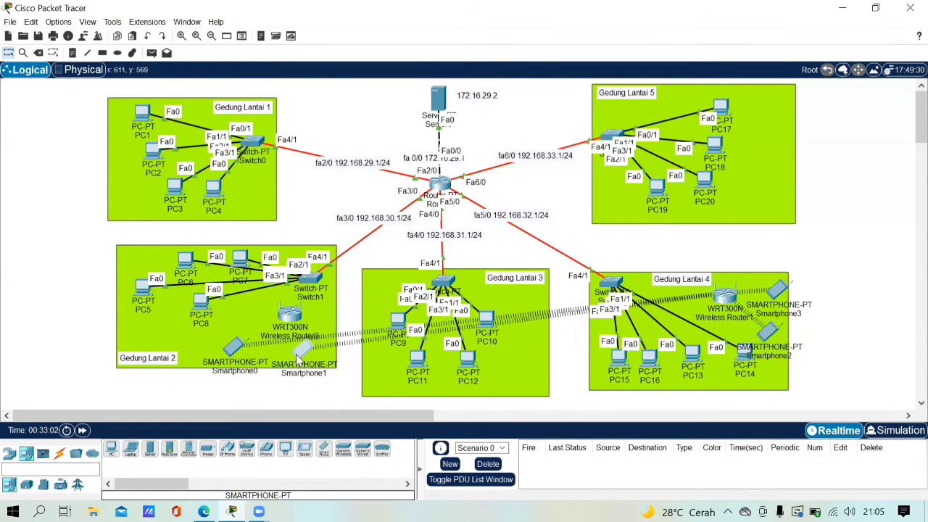
pyautogui.moveTo(775, 323); pyautogui.dragTo(781, 316)
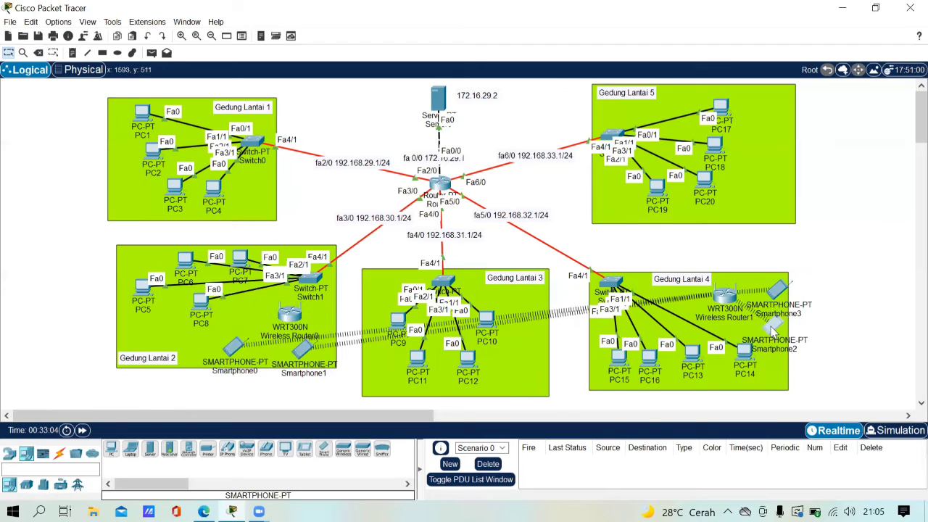
pyautogui.moveTo(744, 360); pyautogui.dragTo(724, 360)
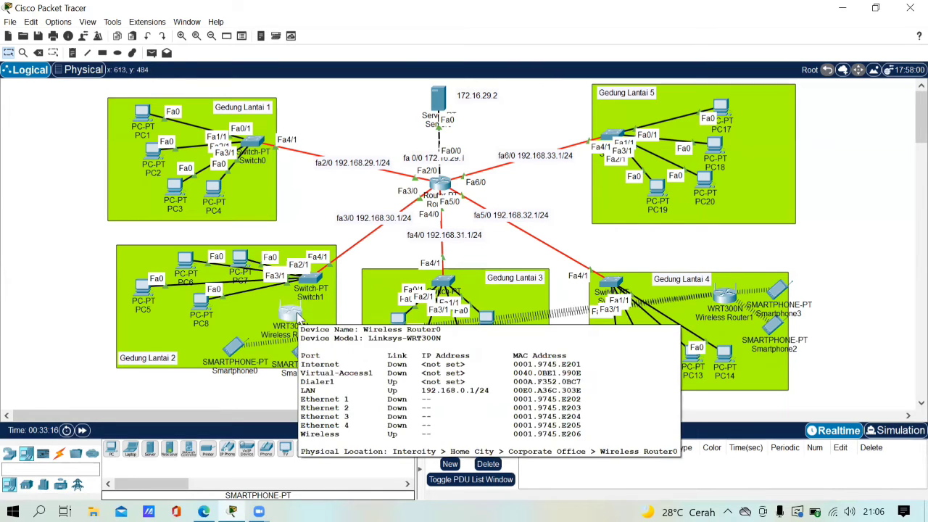
# - Set the internet connection type of Wireless Router0 in Gedung Lantai 2 to Static IP
pyautogui.click(294, 315)
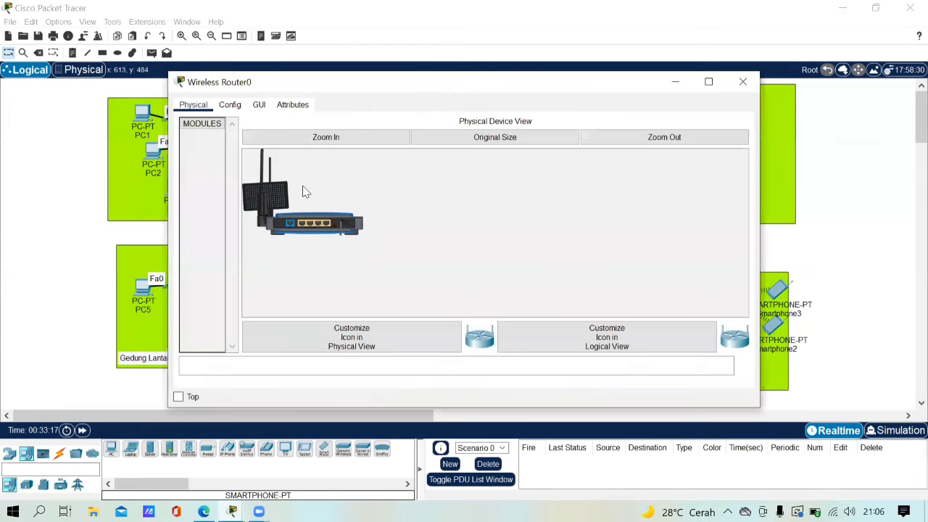
pyautogui.click(257, 107)
pyautogui.click(388, 219)
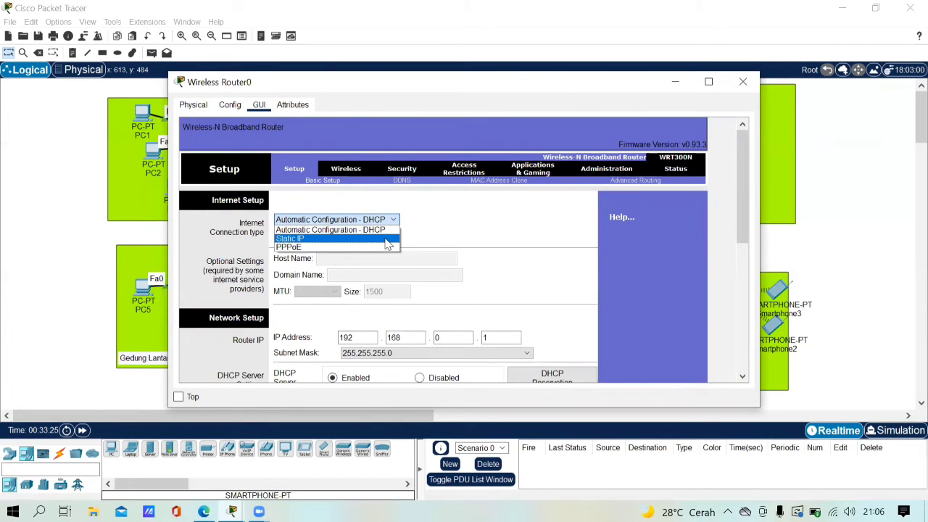
pyautogui.click(387, 238)
pyautogui.click(678, 82)
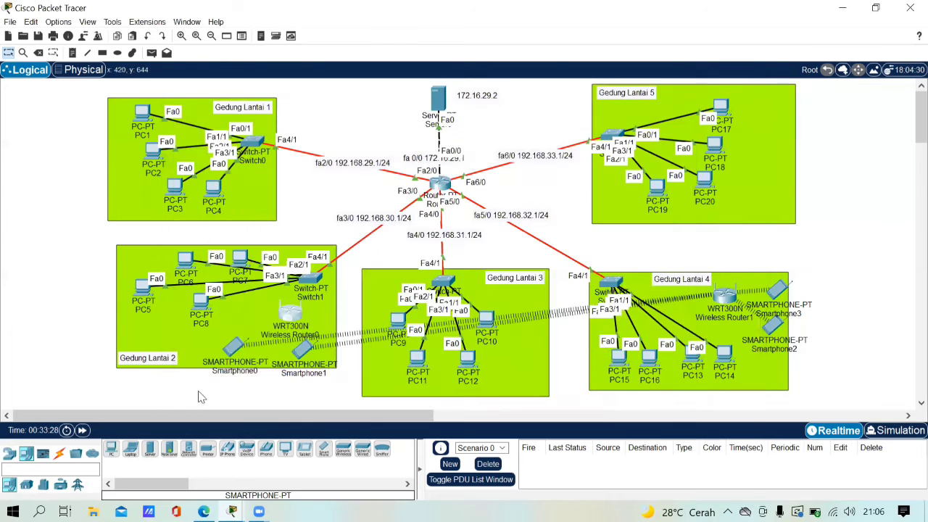
# - Connect Ethernet 1 of Wireless Router0 to FastEthernet6/1 of Switch1 with a Copper Cross-Over cable and nudge the router's position
pyautogui.click(60, 454)
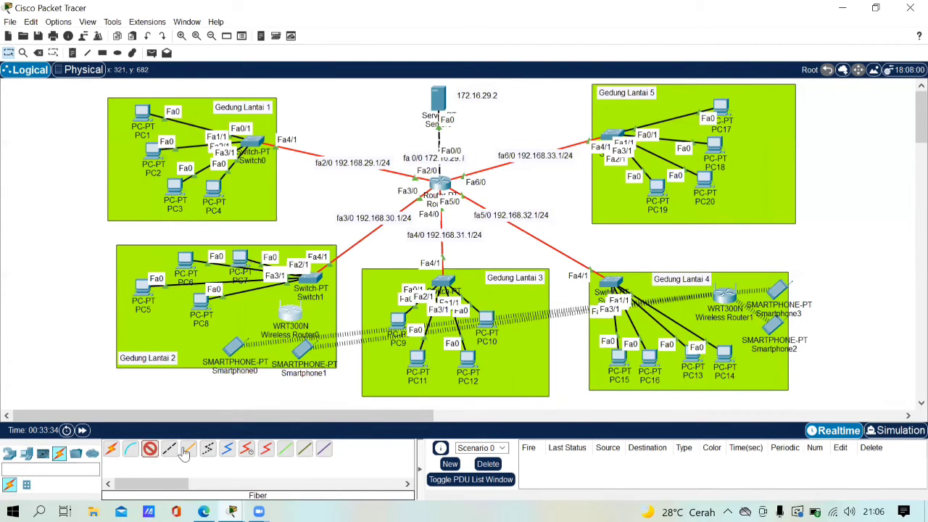
pyautogui.click(169, 450)
pyautogui.click(291, 314)
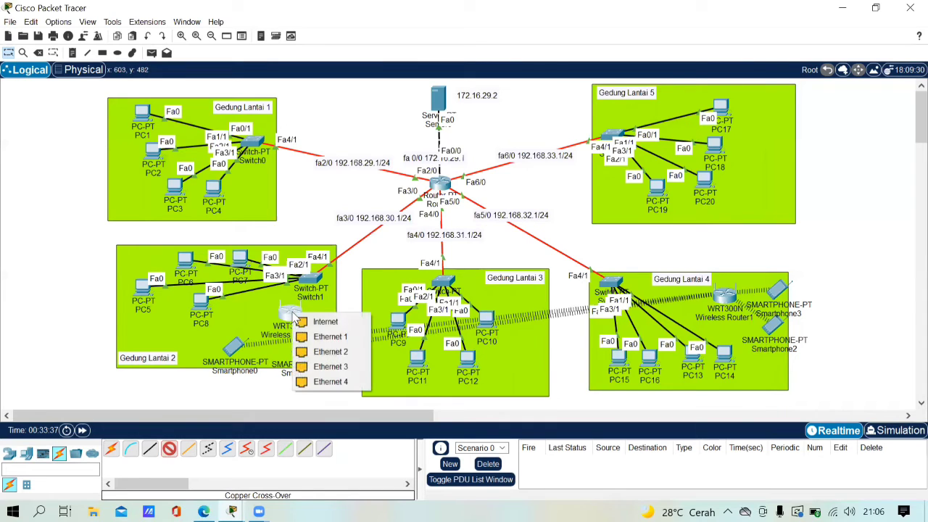
pyautogui.click(327, 338)
pyautogui.click(309, 280)
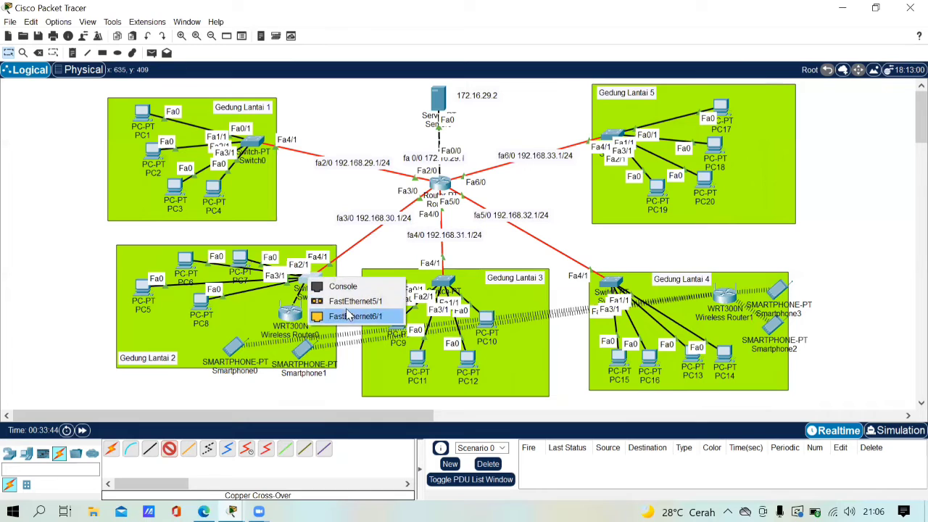
pyautogui.click(348, 316)
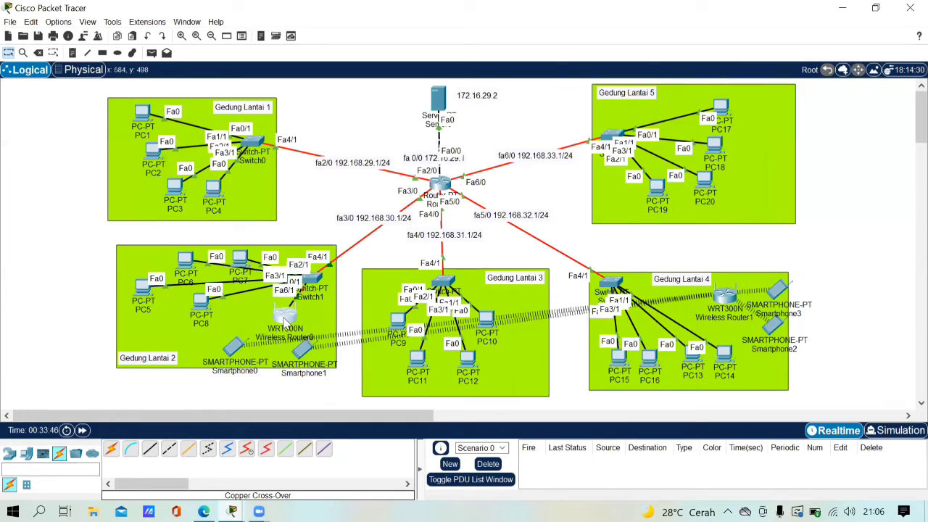
pyautogui.moveTo(289, 318); pyautogui.dragTo(286, 322)
# - Connect Ethernet 1 of Wireless Router1 to FastEthernet6/1 of the Gedung Lantai 4 switch with a Copper Cross-Over cable
pyautogui.click(169, 449)
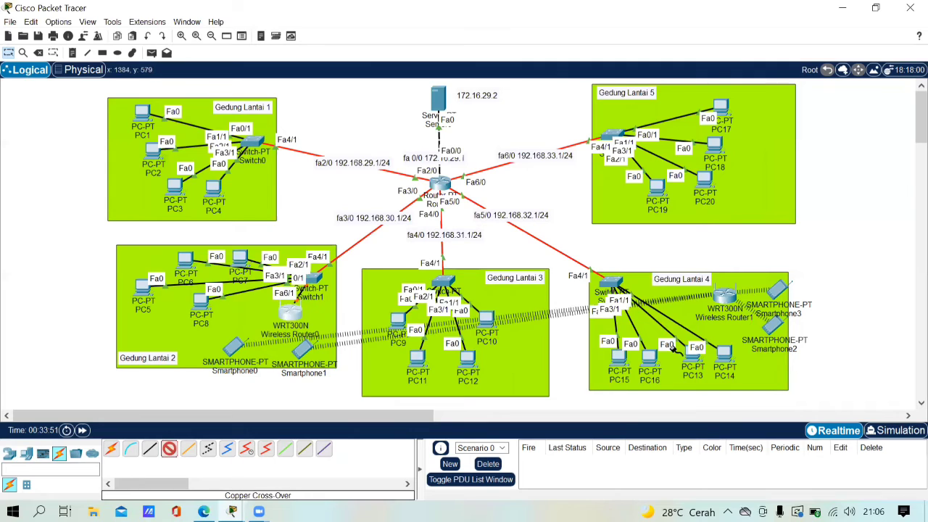
pyautogui.click(726, 295)
pyautogui.click(750, 317)
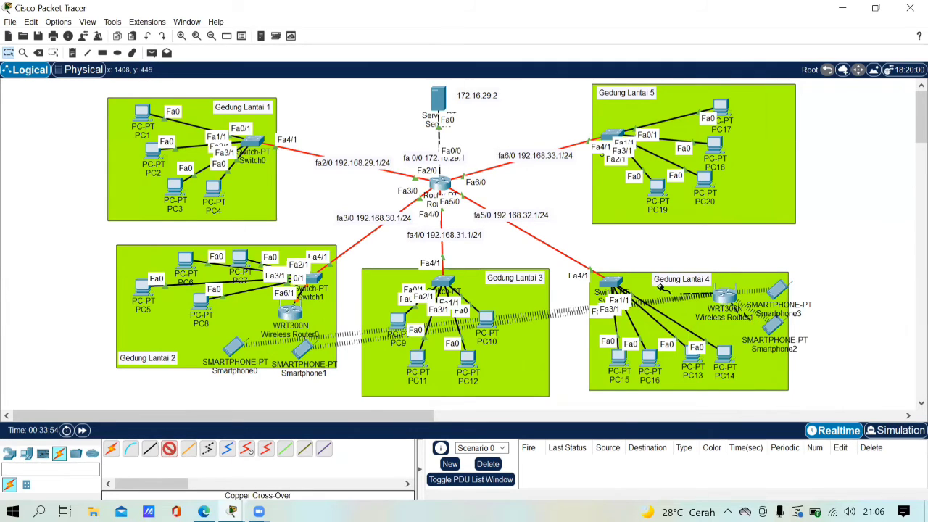
pyautogui.click(613, 284)
pyautogui.click(646, 326)
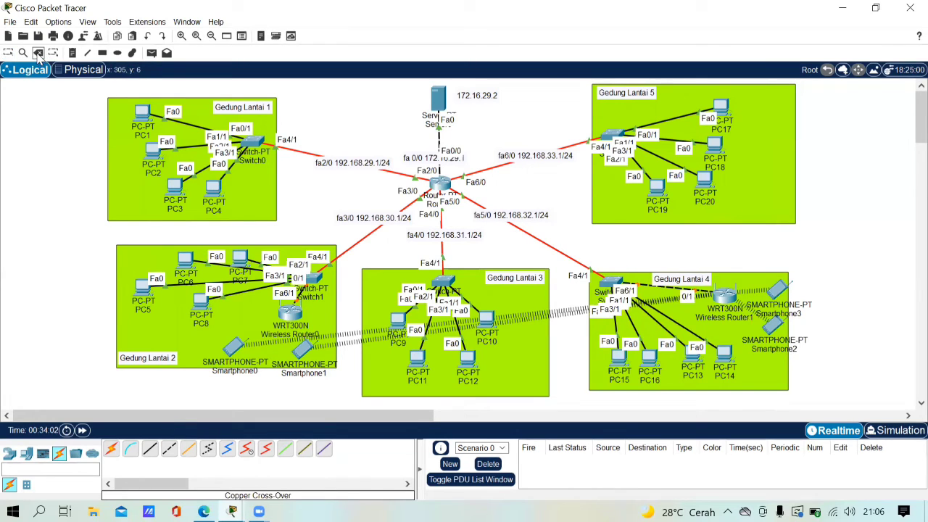
pyautogui.click(37, 56)
pyautogui.click(305, 297)
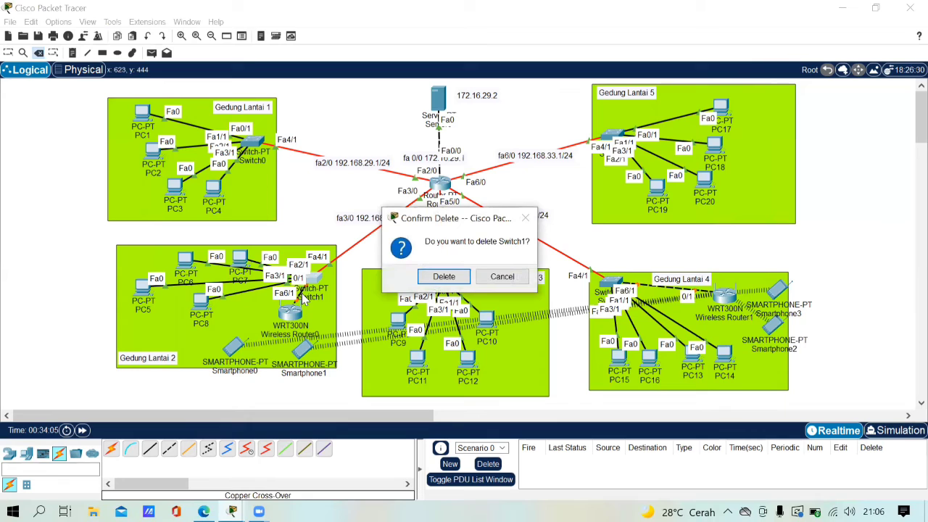
pyautogui.click(519, 279)
# - Give Wireless Router0 the static internet IP address 192.168.30.6 with subnet mask 255.255.255.0
pyautogui.moveTo(287, 317)
pyautogui.mouseDown()
pyautogui.moveTo(251, 325)
pyautogui.moveTo(294, 317)
pyautogui.mouseUp()
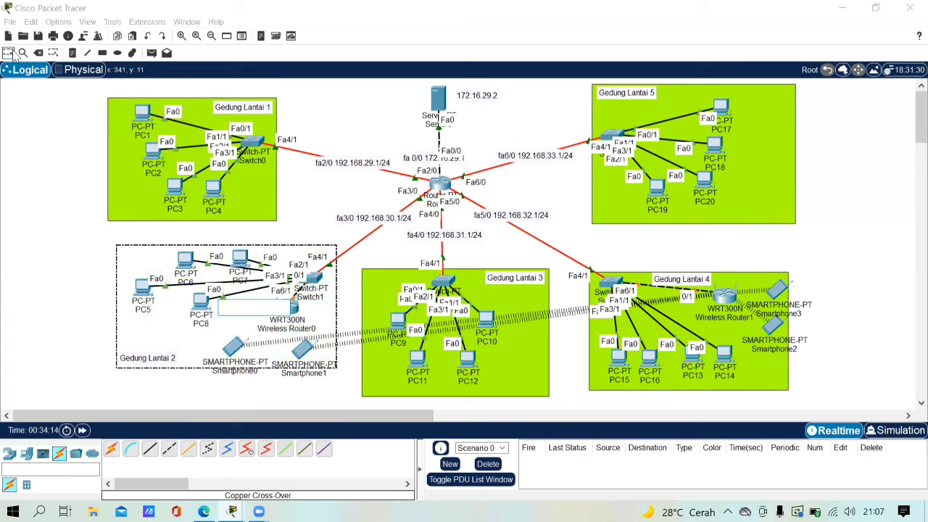
pyautogui.click(296, 319)
pyautogui.click(296, 319)
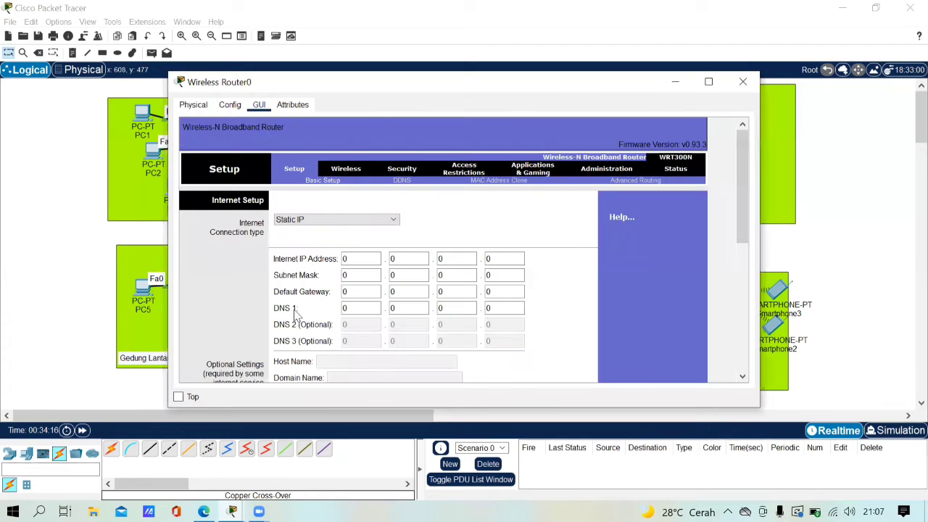
pyautogui.click(377, 259)
pyautogui.moveTo(428, 98); pyautogui.dragTo(703, 88)
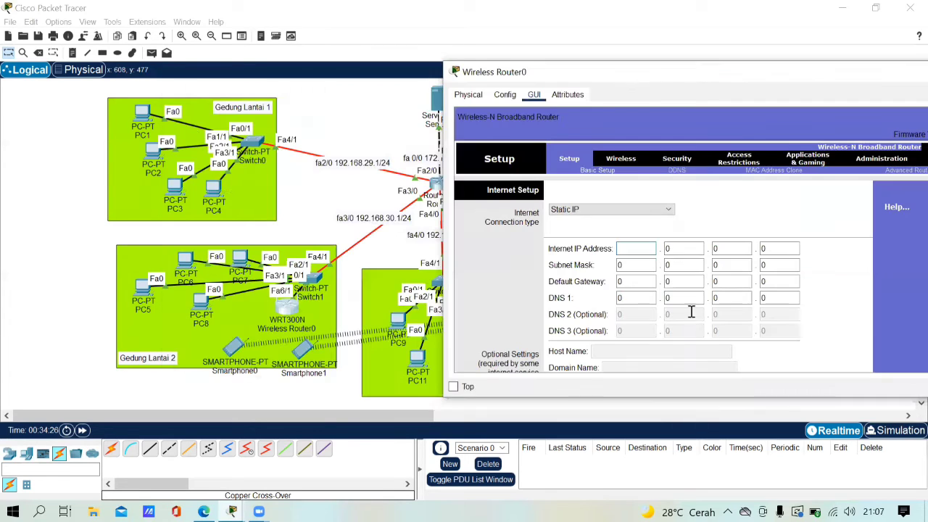
pyautogui.write('168')
pyautogui.click(728, 248)
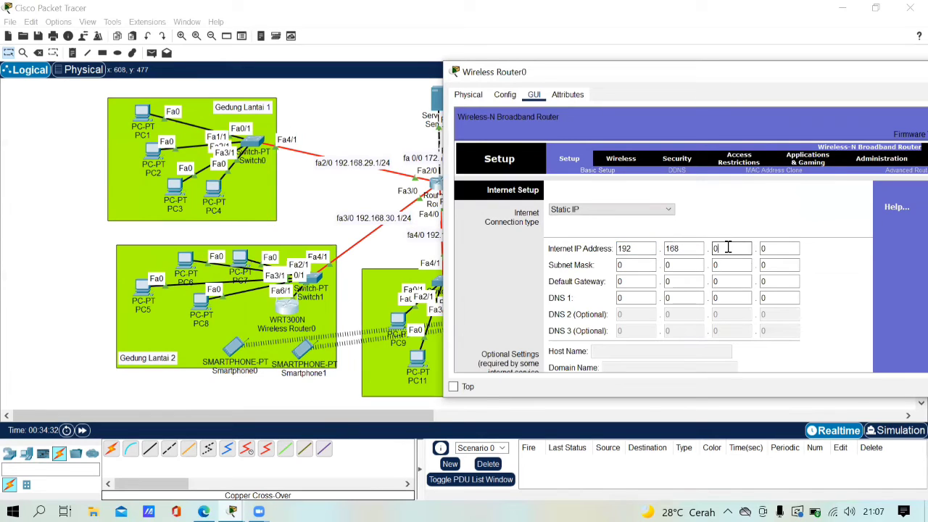
pyautogui.click(785, 249)
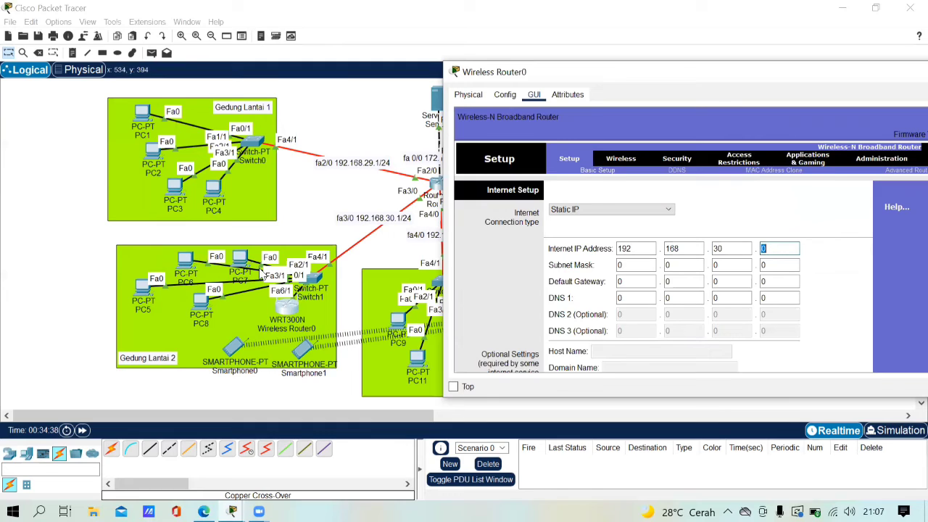
pyautogui.press('BackSpace')
pyautogui.click(644, 267)
# - Enter Wireless Router0's default gateway in the 192.168.30 network
pyautogui.click(633, 285)
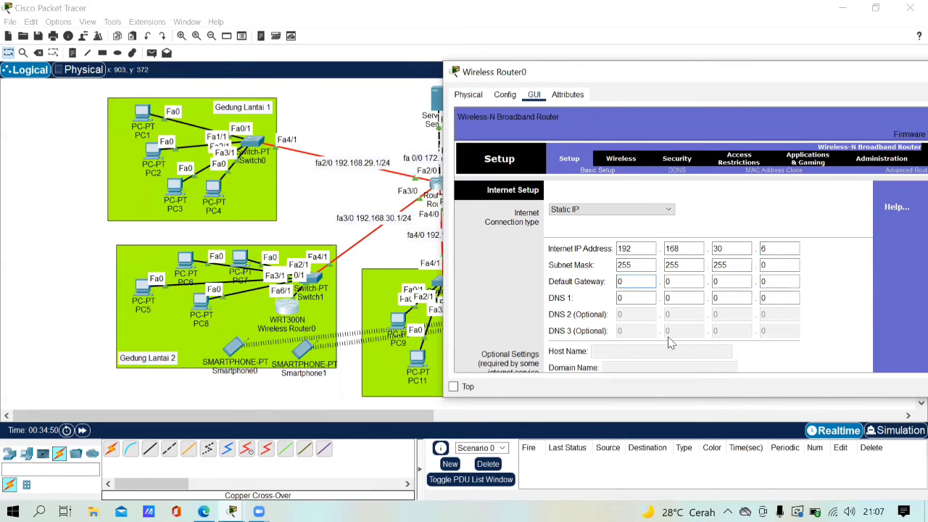
pyautogui.write('192')
pyautogui.click(682, 282)
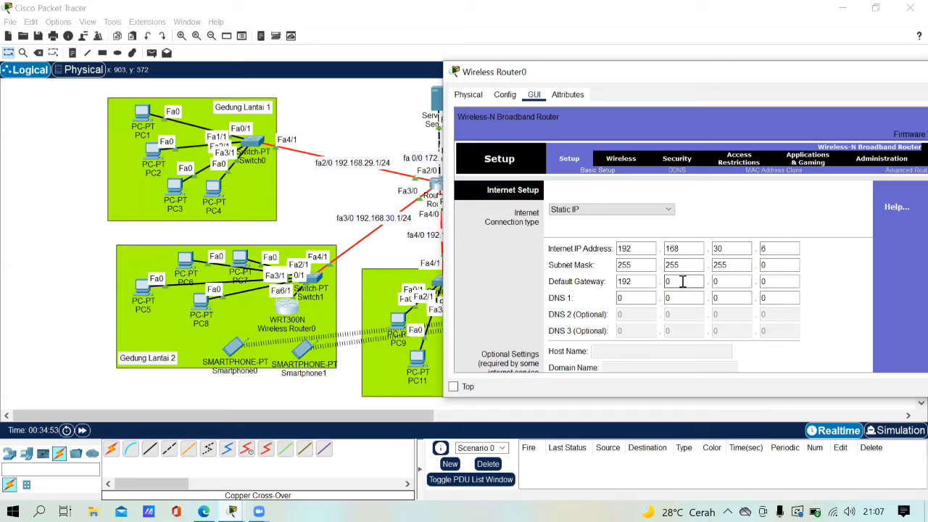
pyautogui.write('168')
pyautogui.click(722, 283)
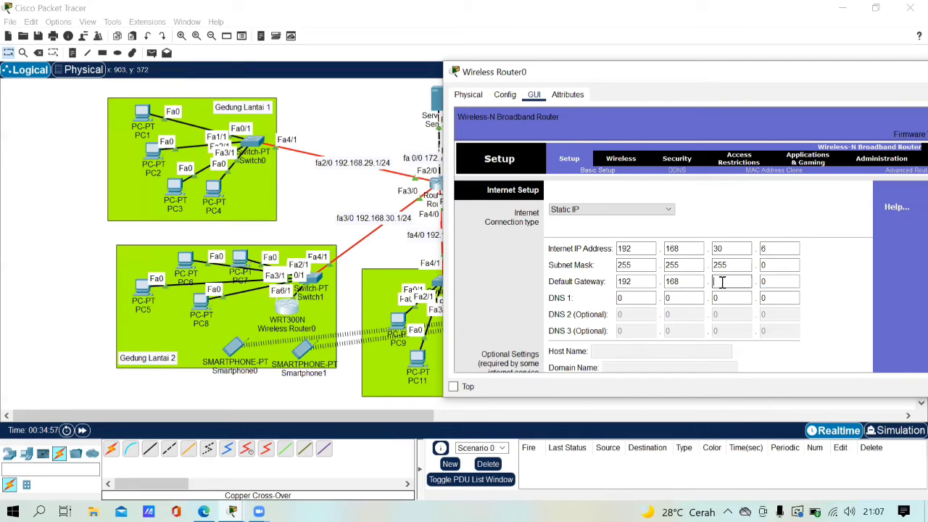
pyautogui.write('30')
pyautogui.click(777, 286)
# - Change Wireless Router0's network name (SSID) to wireless1 and close its configuration window
pyautogui.click(630, 159)
pyautogui.moveTo(736, 241); pyautogui.dragTo(686, 246)
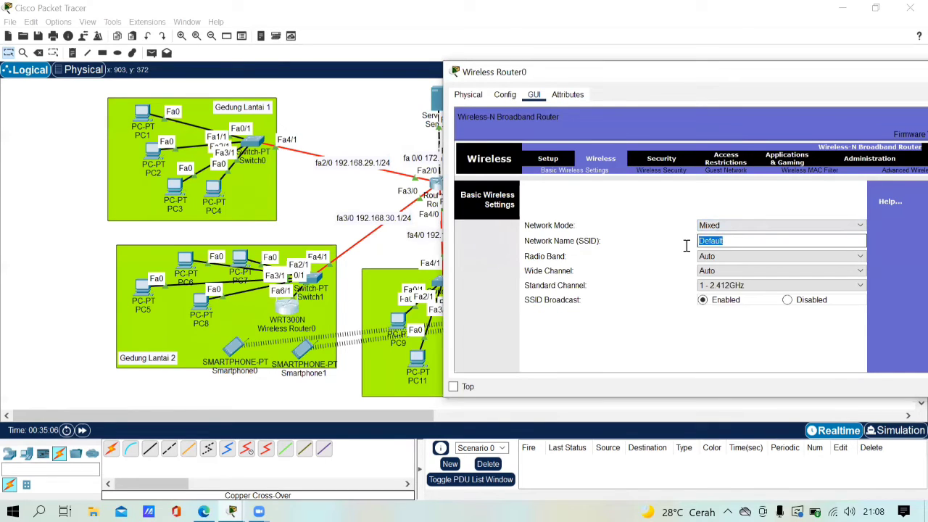
pyautogui.click(706, 248)
pyautogui.doubleClick(705, 246)
pyautogui.write('wireless1')
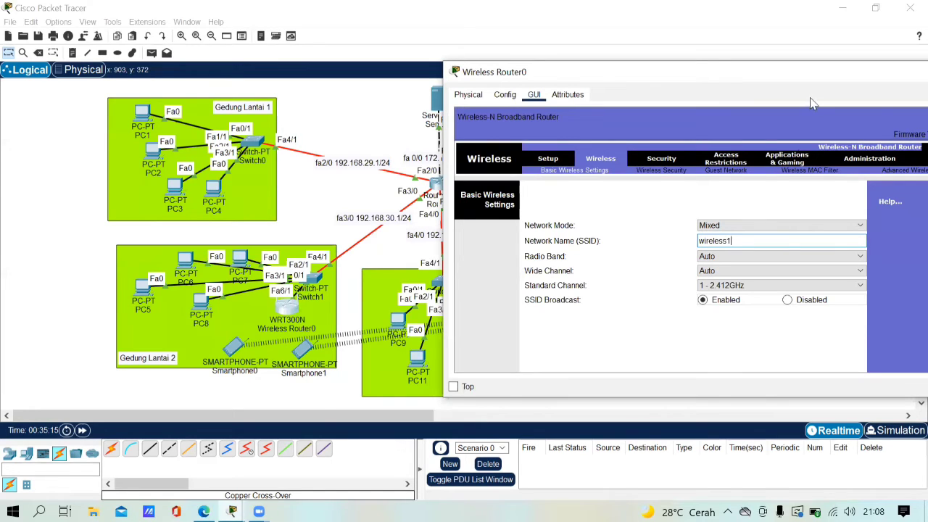
pyautogui.click(740, 125)
pyautogui.moveTo(717, 83); pyautogui.dragTo(563, 118)
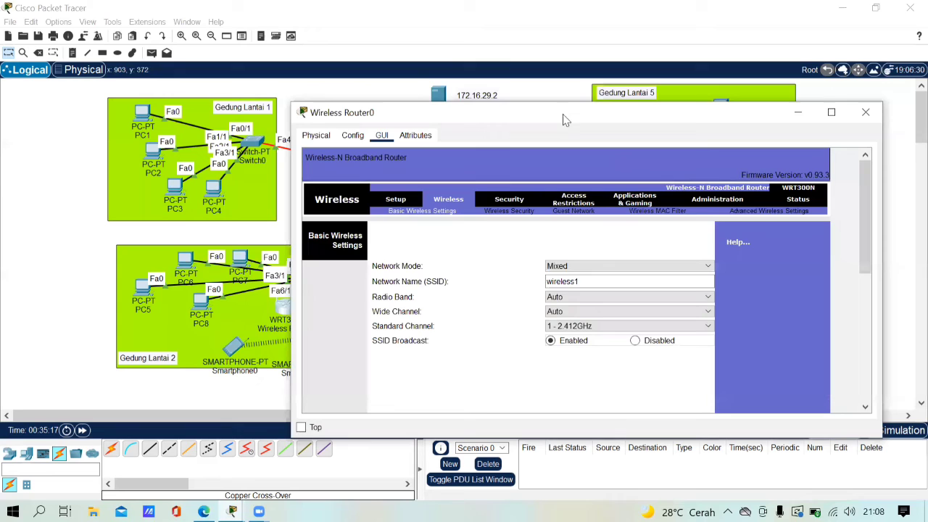
pyautogui.click(866, 110)
# - Set the SSID of Smartphone0's Wireless0 interface to wirelles1
pyautogui.click(231, 350)
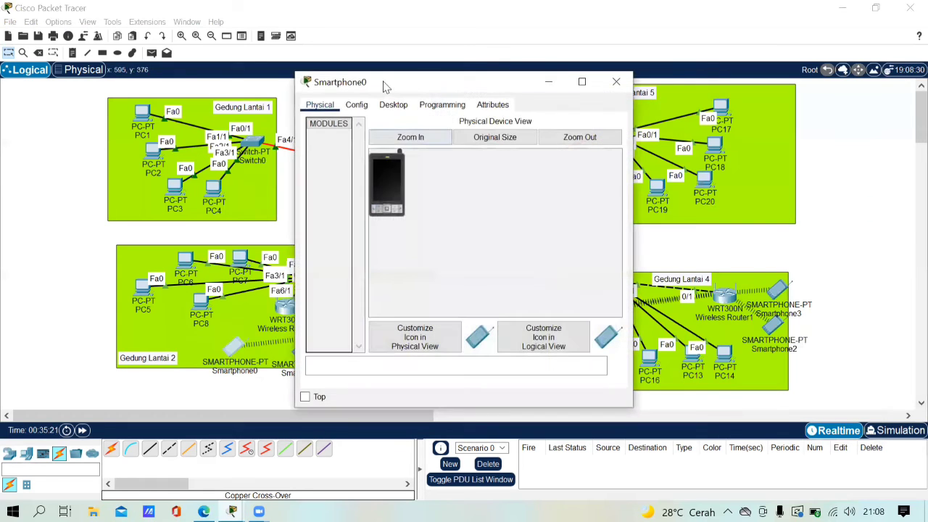
pyautogui.moveTo(394, 85); pyautogui.dragTo(442, 85)
pyautogui.click(447, 105)
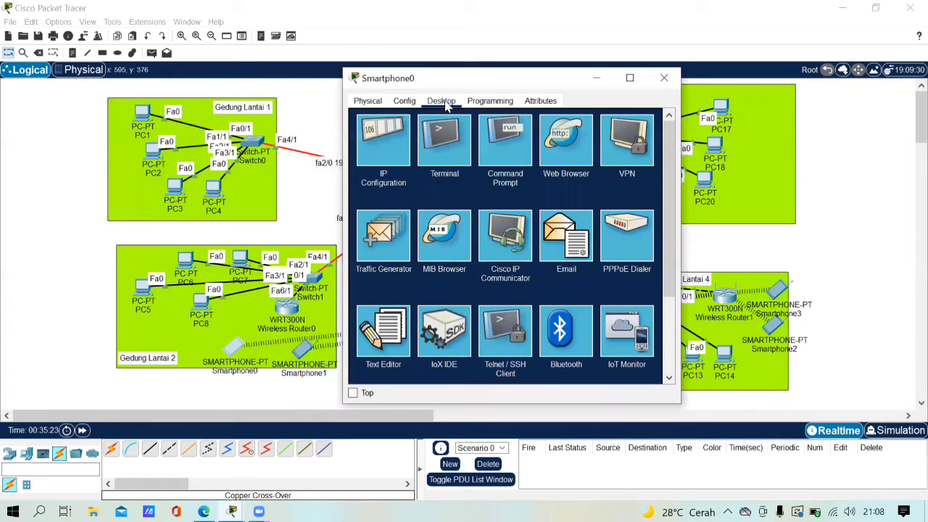
pyautogui.click(401, 137)
pyautogui.click(403, 103)
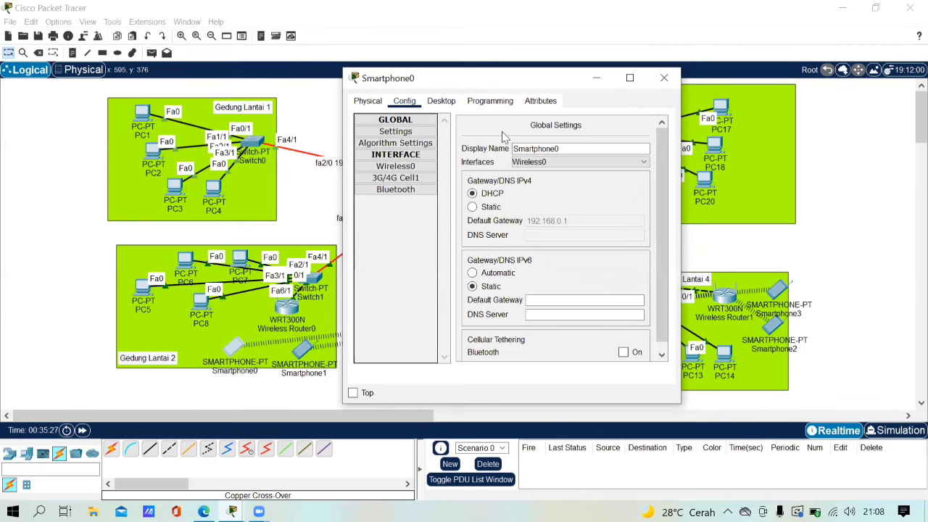
pyautogui.click(549, 164)
pyautogui.click(549, 165)
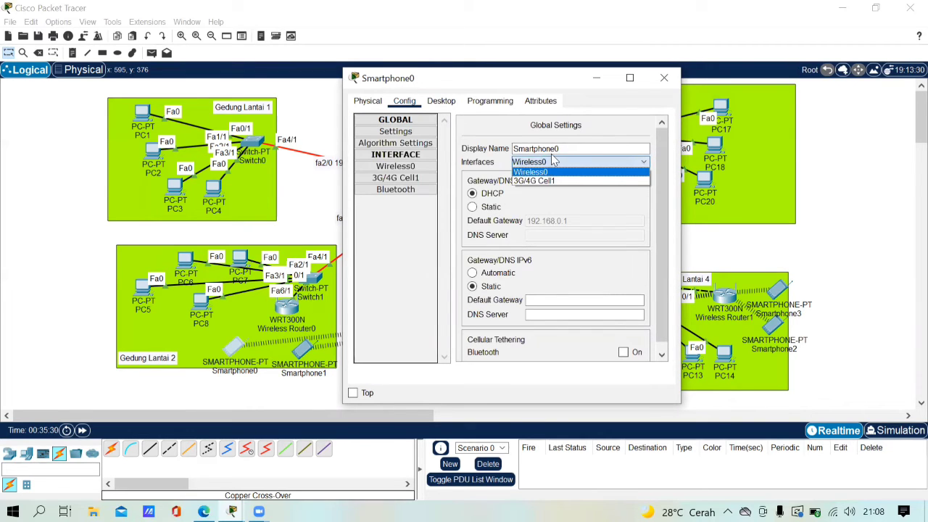
pyautogui.click(449, 102)
pyautogui.click(404, 101)
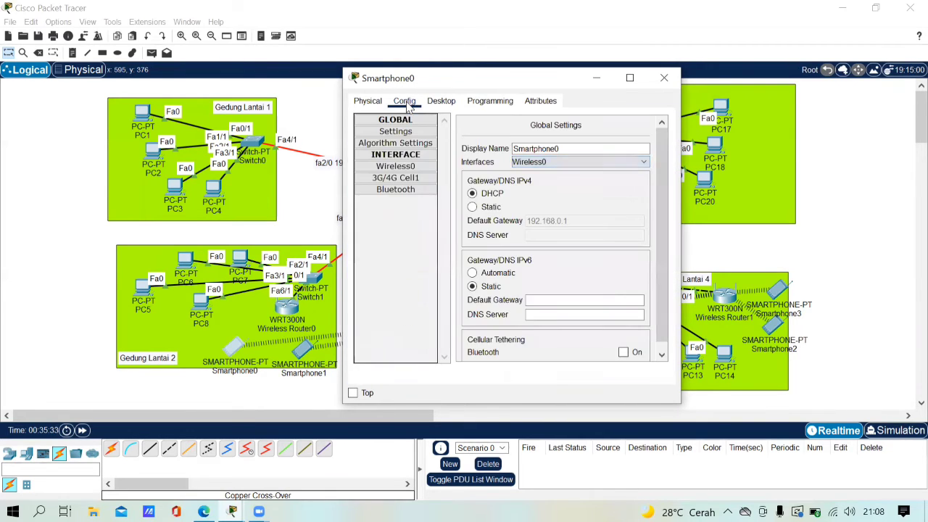
pyautogui.click(415, 167)
pyautogui.moveTo(614, 173); pyautogui.dragTo(574, 179)
pyautogui.write('wirelles1')
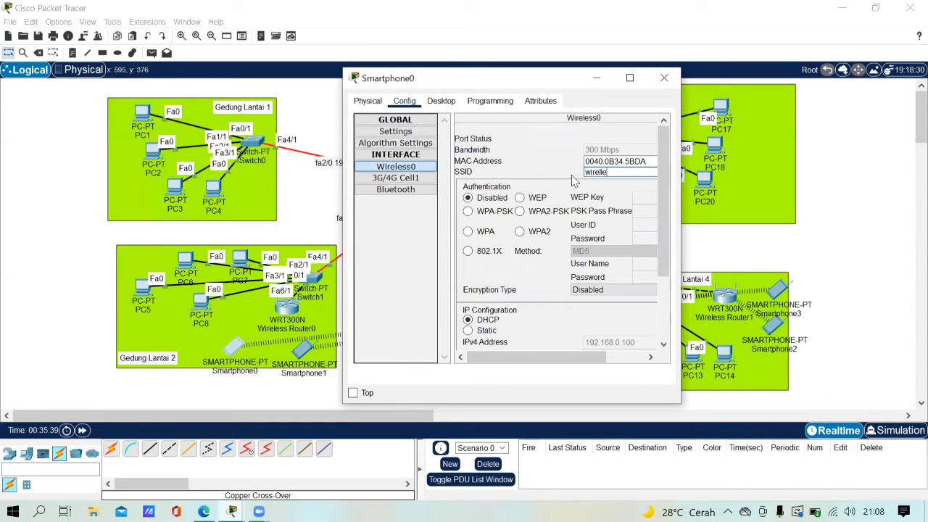
# - Assign Smartphone0 the static IPv4 address 192.168.30.7, subnet mask 255.255.255.0 and default gateway 192.168.30.1, and close its window
pyautogui.click(444, 102)
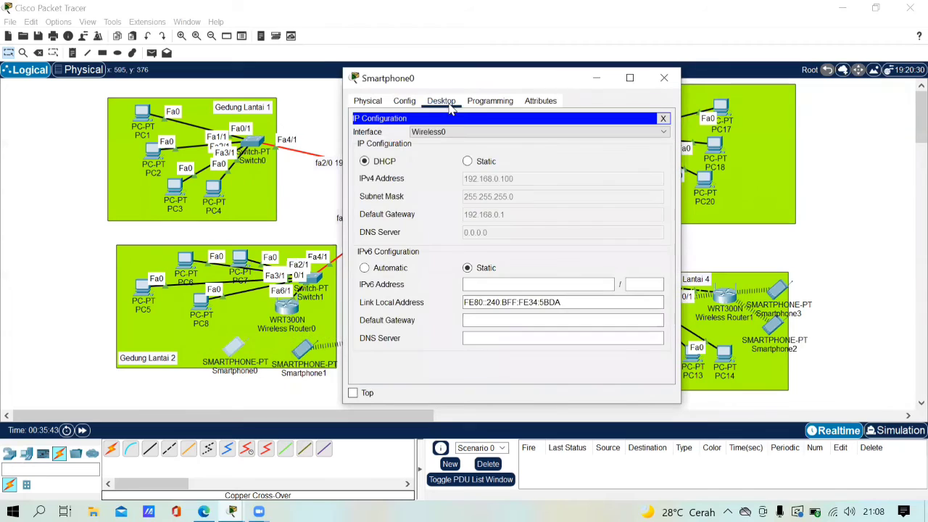
pyautogui.click(468, 162)
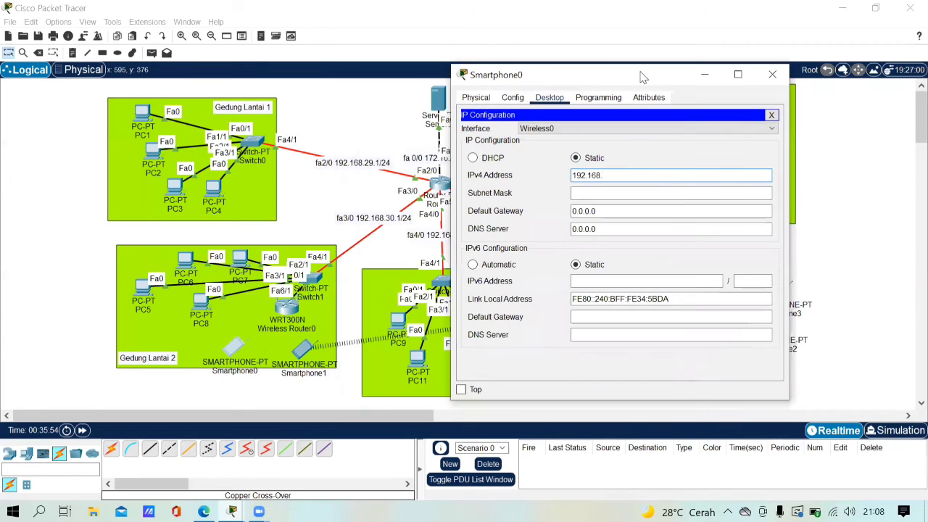
pyautogui.write('.7')
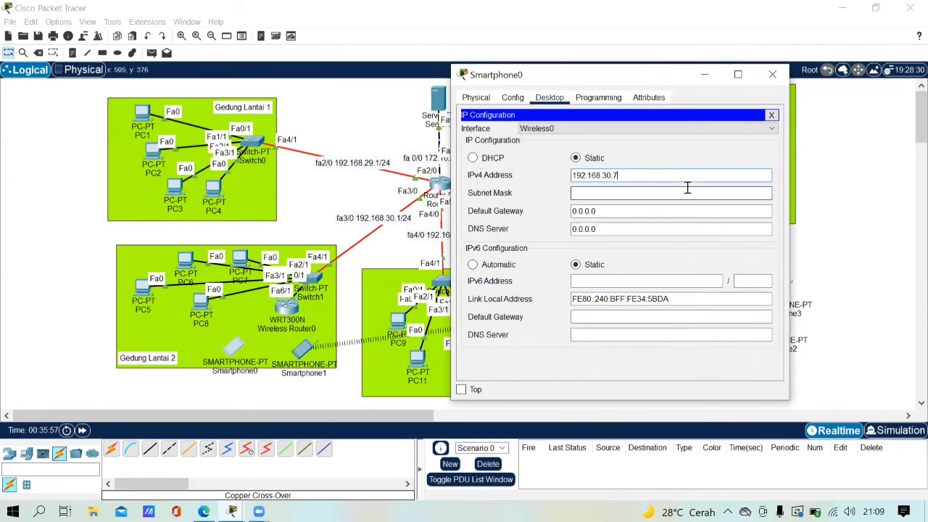
pyautogui.click(688, 188)
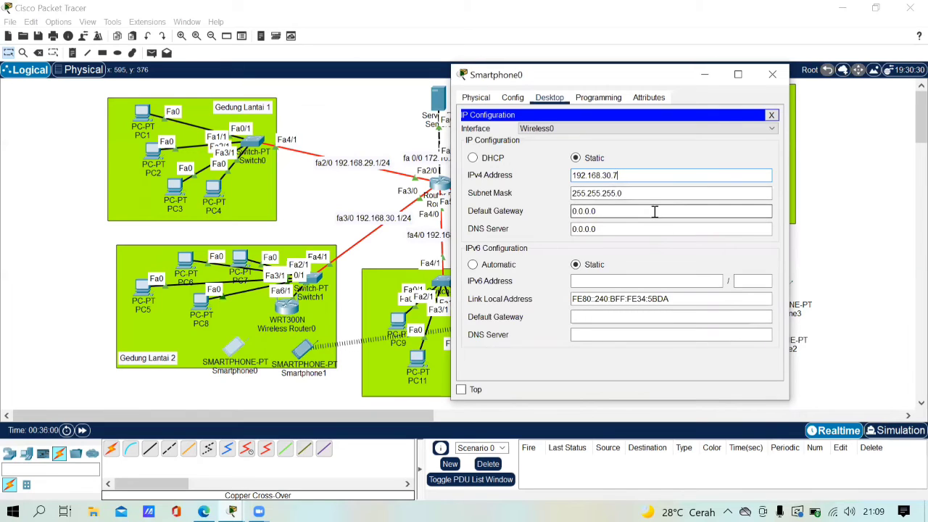
pyautogui.click(680, 210)
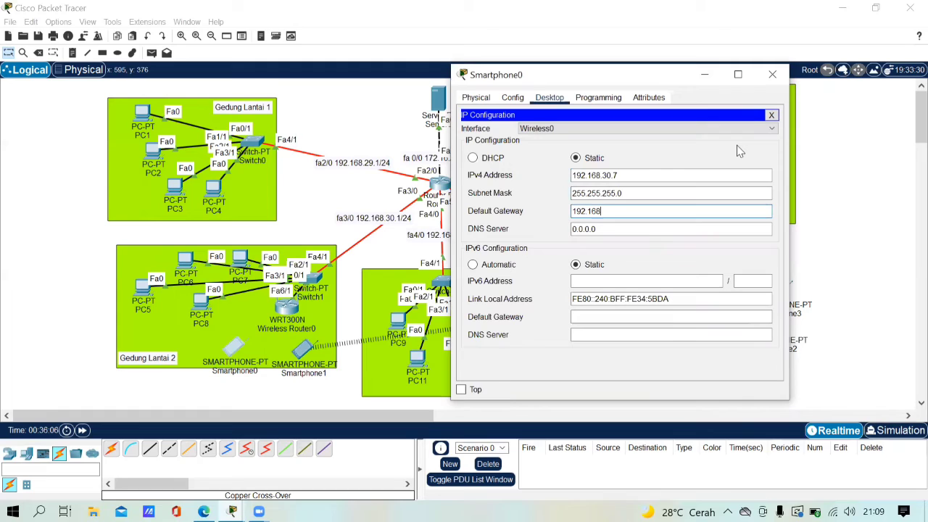
pyautogui.write('192.168.30.1')
pyautogui.click(772, 74)
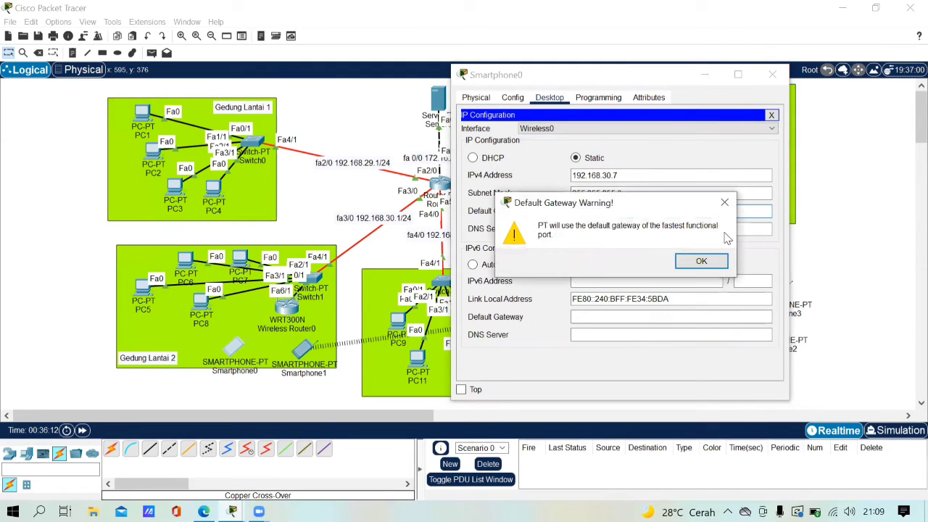
pyautogui.click(701, 262)
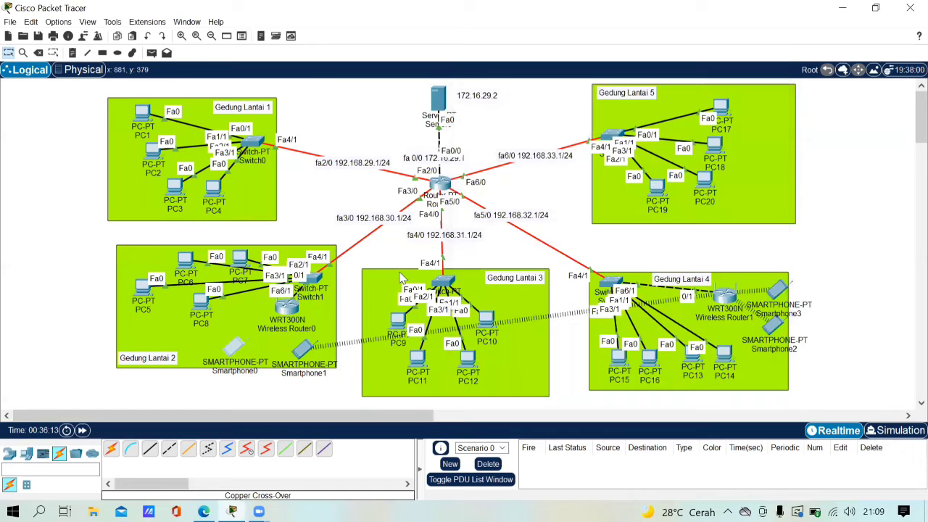
# - Check the network name (SSID) in Wireless Router0's basic wireless settings and close its window
pyautogui.click(287, 305)
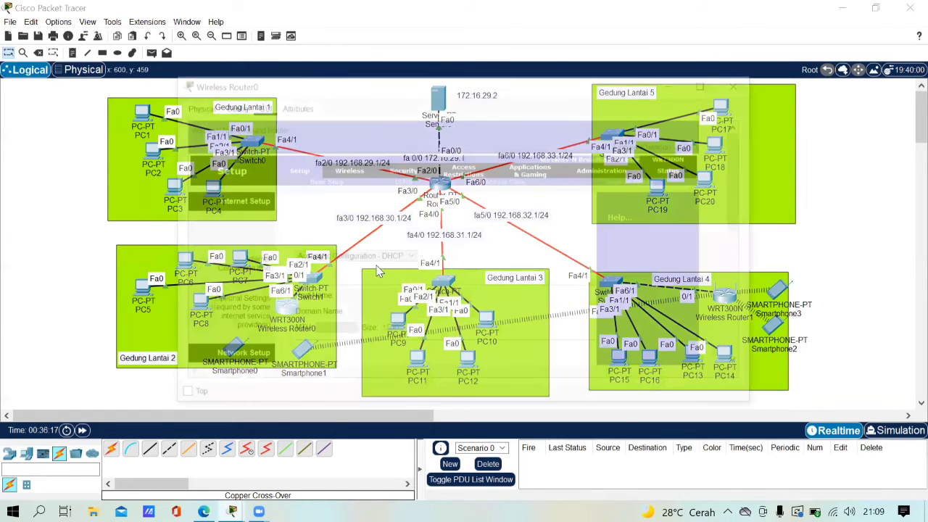
pyautogui.click(407, 170)
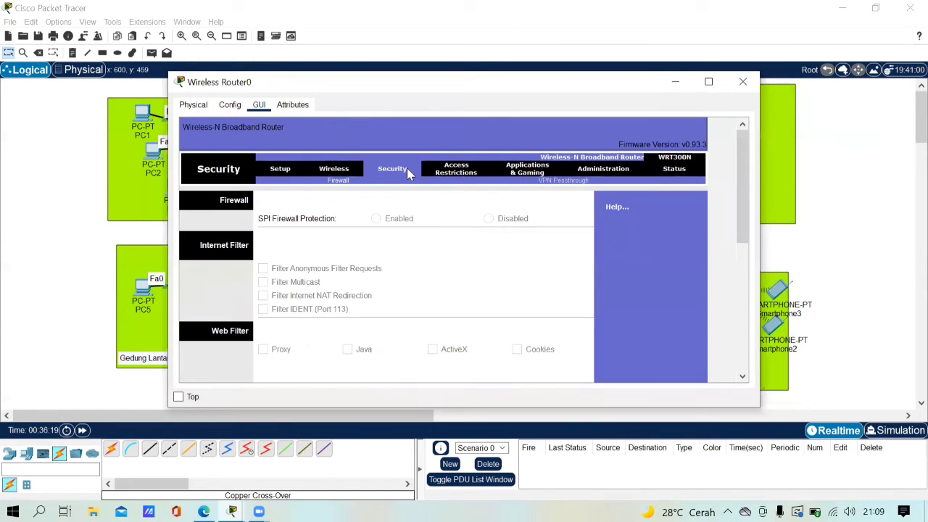
pyautogui.click(335, 170)
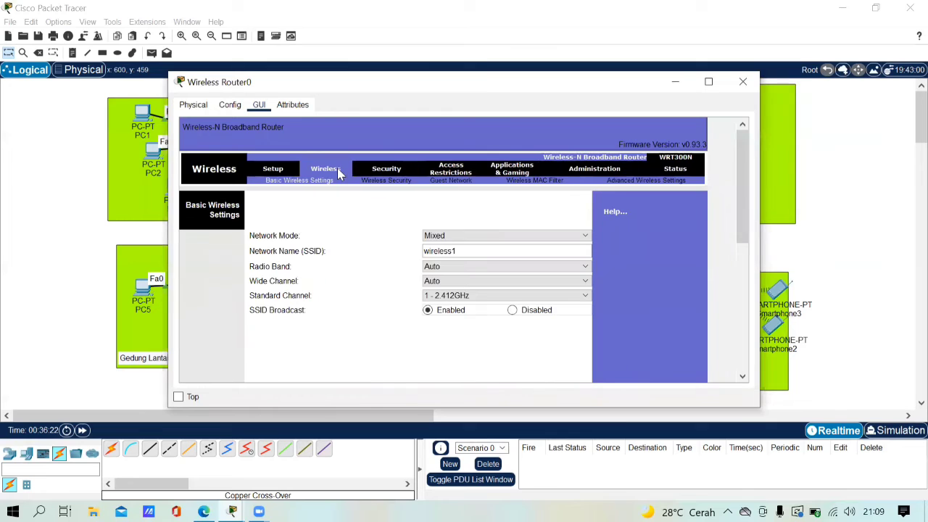
pyautogui.click(738, 85)
# - Correct the SSID of Smartphone0's Wireless0 interface to wireless1 and close its window
pyautogui.click(233, 347)
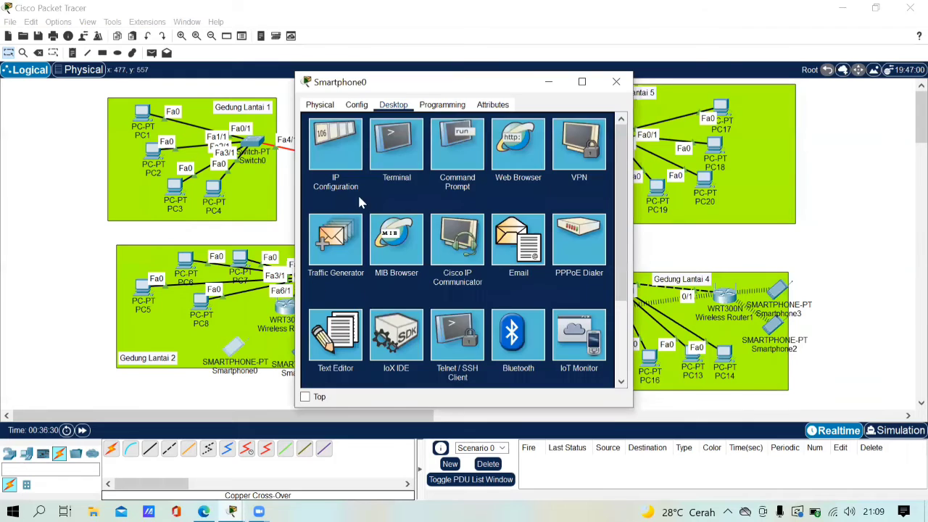
pyautogui.click(356, 105)
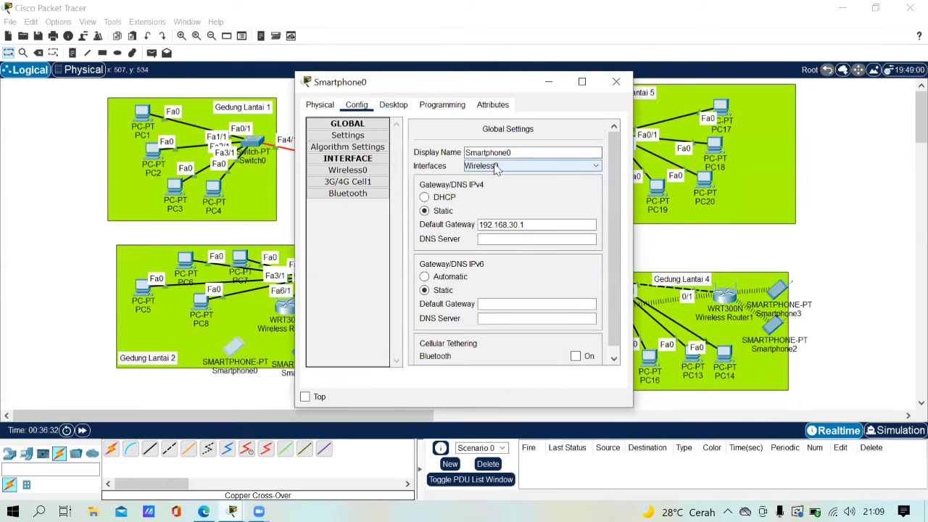
pyautogui.click(492, 166)
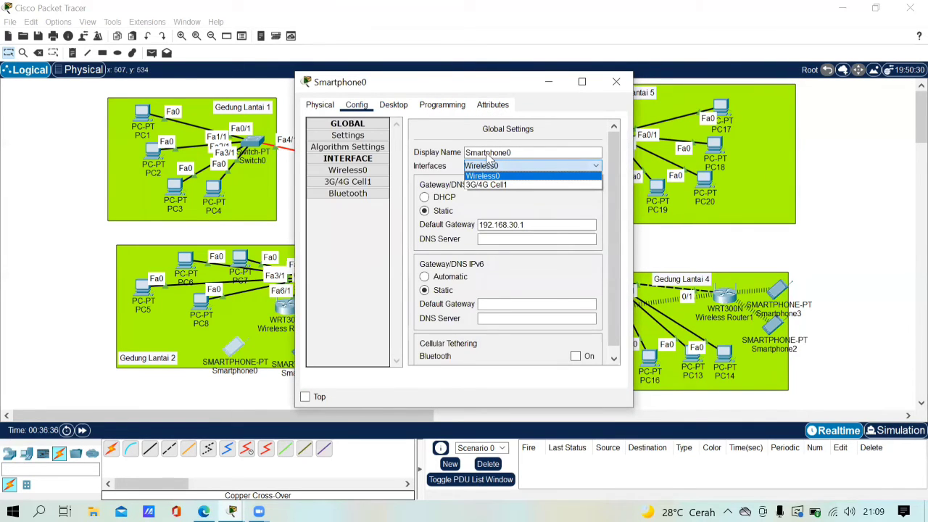
pyautogui.click(375, 174)
pyautogui.click(555, 176)
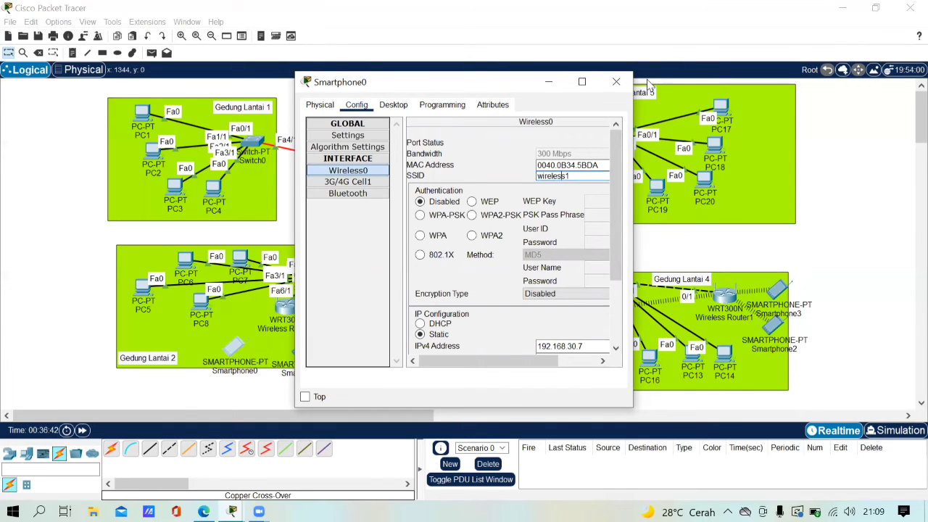
pyautogui.click(616, 81)
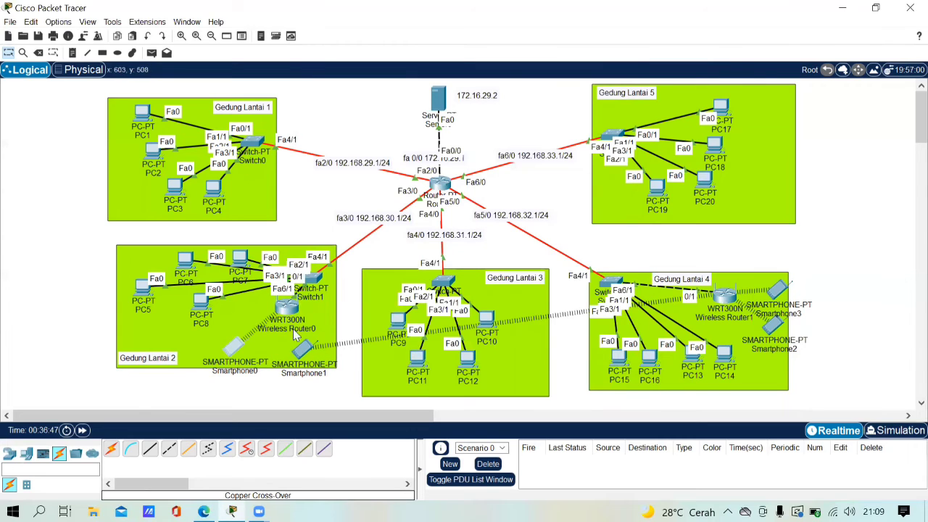
# - Replace the Default SSID of Smartphone1's Wireless0 interface with Wireless Router0's network name
pyautogui.click(303, 349)
pyautogui.click(357, 105)
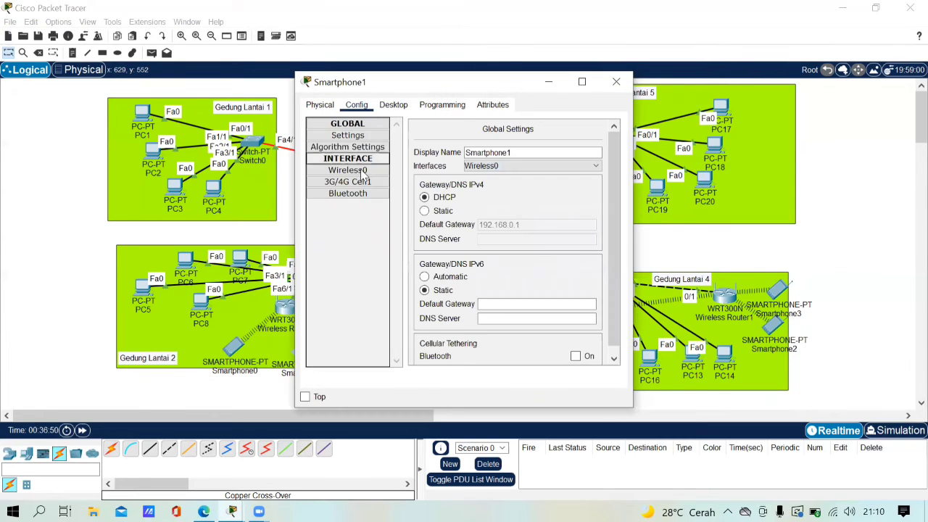
pyautogui.click(348, 170)
pyautogui.click(550, 177)
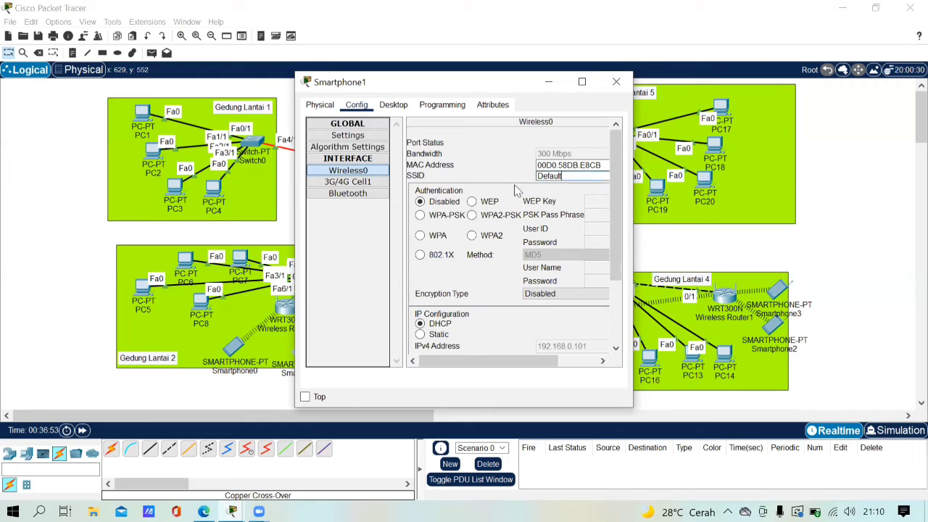
pyautogui.press('BackSpace')
pyautogui.press('BackSpace')
pyautogui.press('BackSpace')
pyautogui.press('BackSpace')
pyautogui.press('BackSpace')
pyautogui.press('BackSpace')
pyautogui.press('BackSpace')
# - Assign Smartphone1 the static IPv4 address 192.168.30.8, subnet mask 255.255.255.0 and default gateway 192.168.30.1, and close its window
pyautogui.click(401, 106)
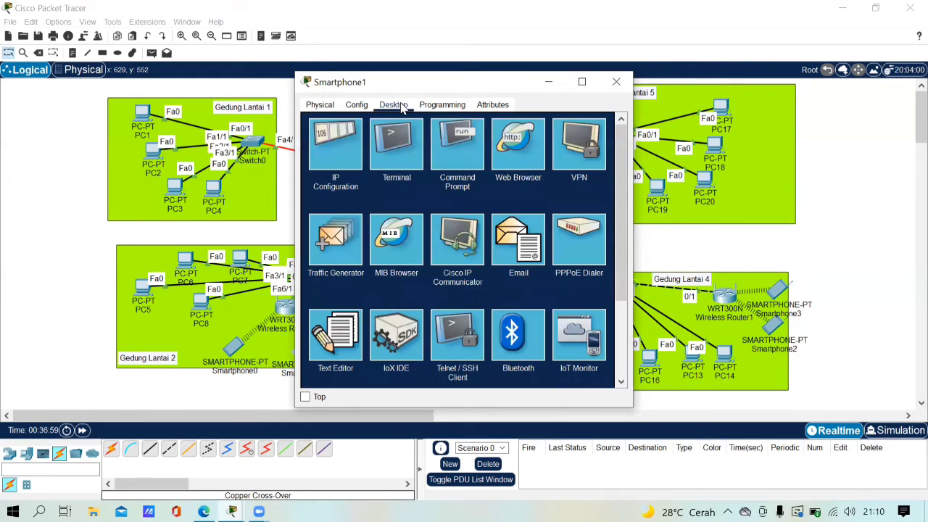
pyautogui.click(325, 145)
pyautogui.click(420, 165)
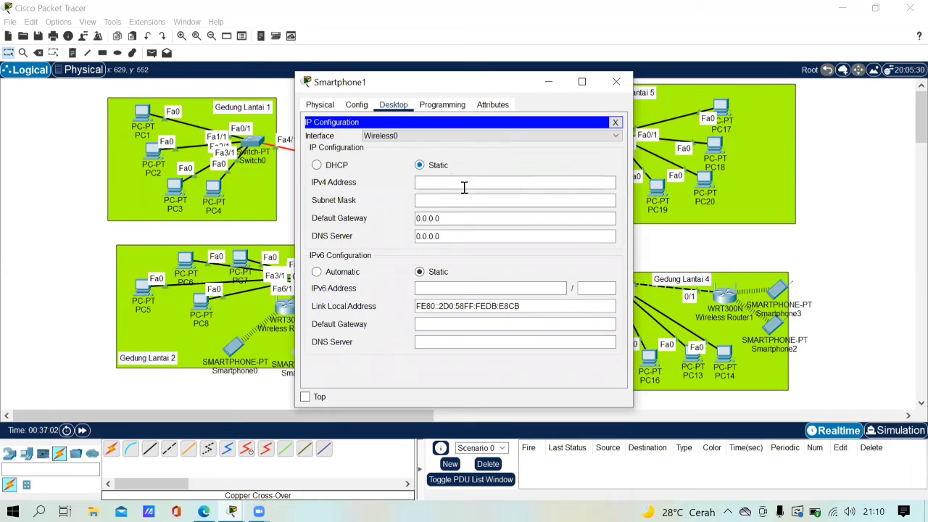
pyautogui.click(454, 181)
pyautogui.write('192.168.30.')
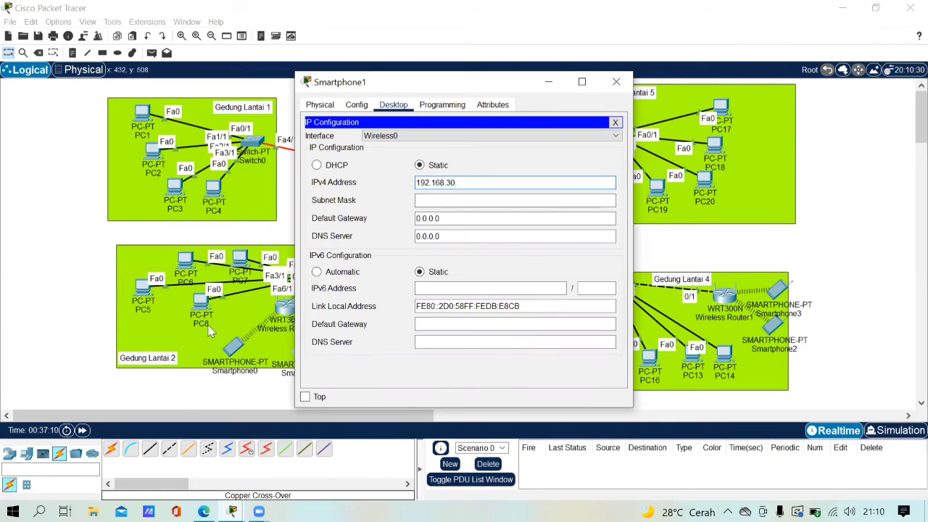
pyautogui.write('8')
pyautogui.click(498, 219)
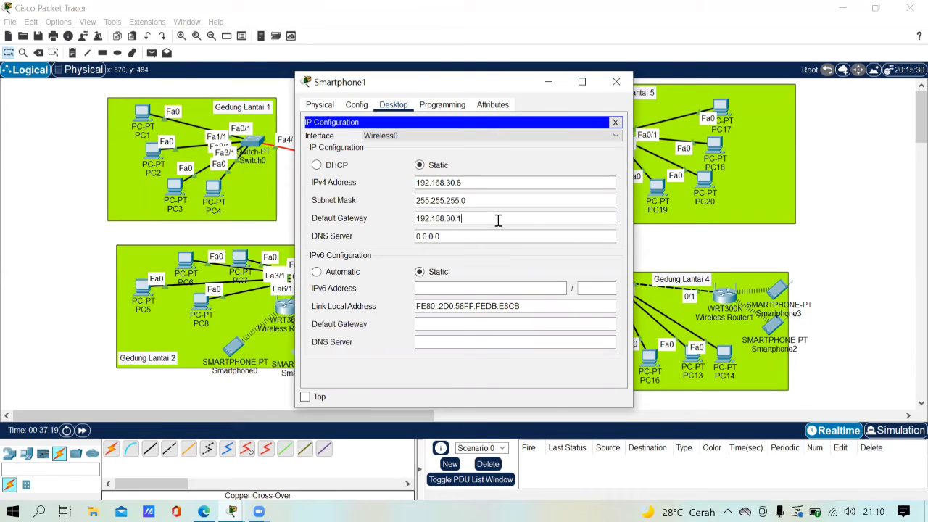
pyautogui.click(616, 81)
pyautogui.click(536, 274)
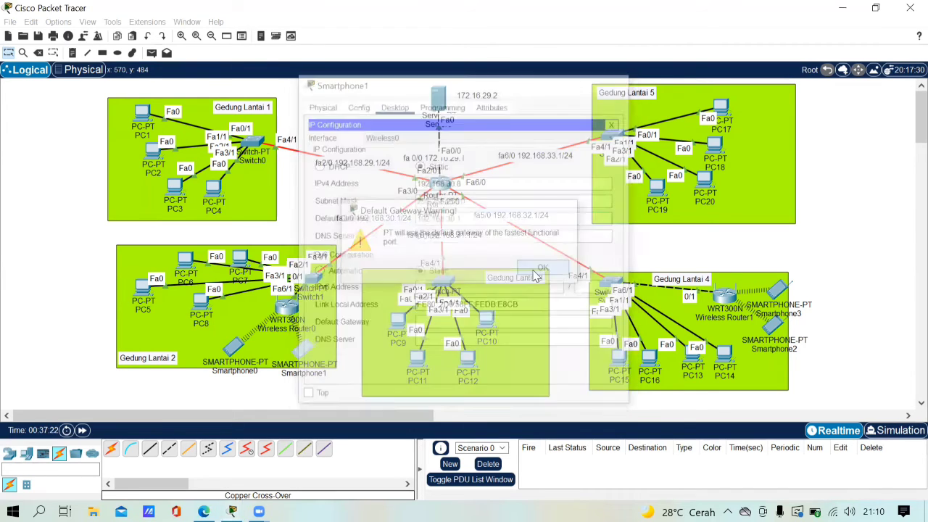
# - Set Wireless Router1's internet connection to Static IP with address 192.168.32.6 and subnet mask 255.255.255.0
pyautogui.click(726, 295)
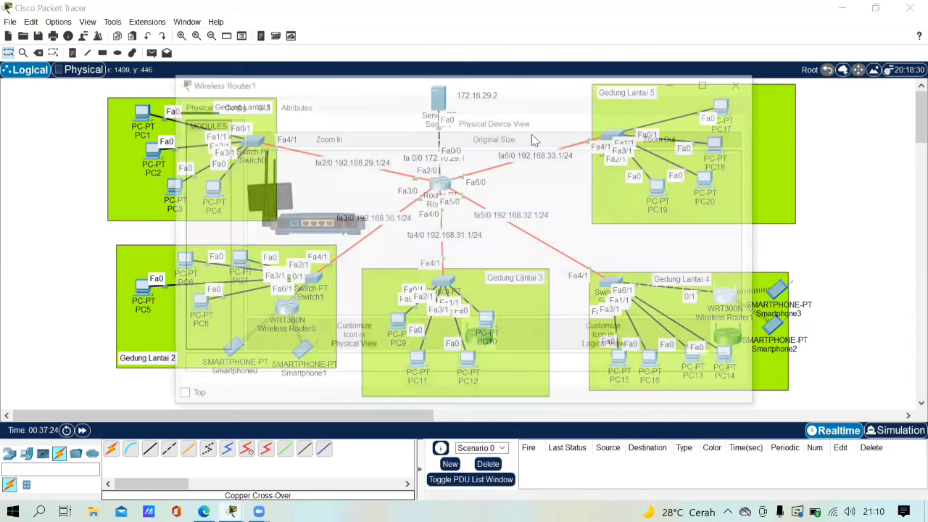
pyautogui.click(260, 106)
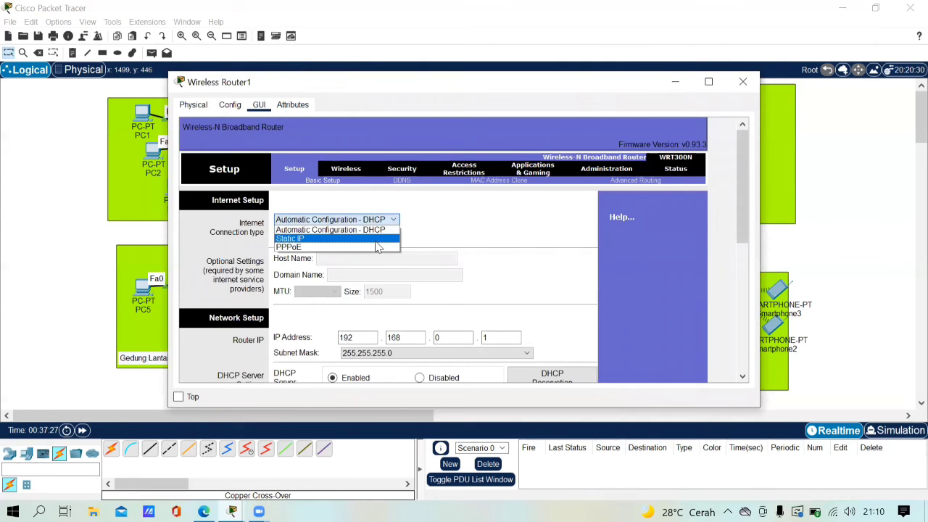
pyautogui.click(375, 239)
pyautogui.moveTo(394, 87); pyautogui.dragTo(272, 71)
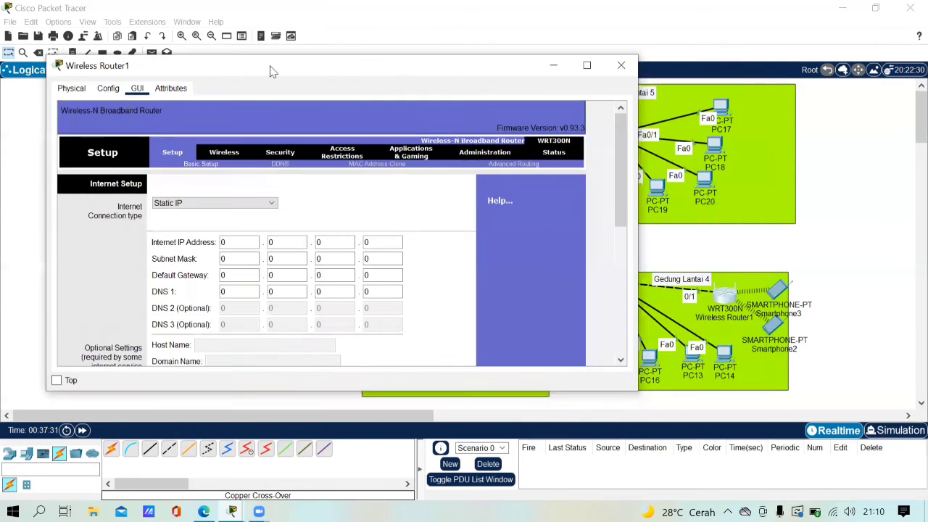
pyautogui.click(247, 241)
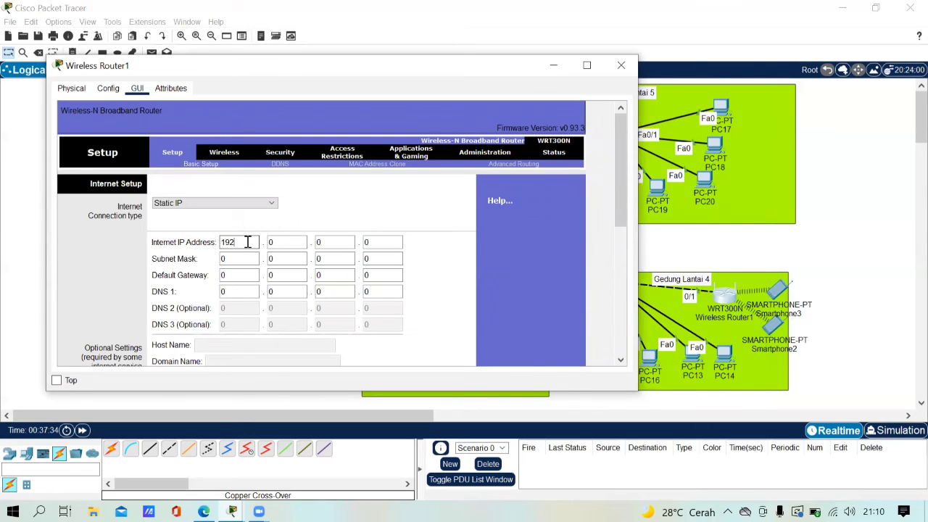
pyautogui.write('192')
pyautogui.click(280, 242)
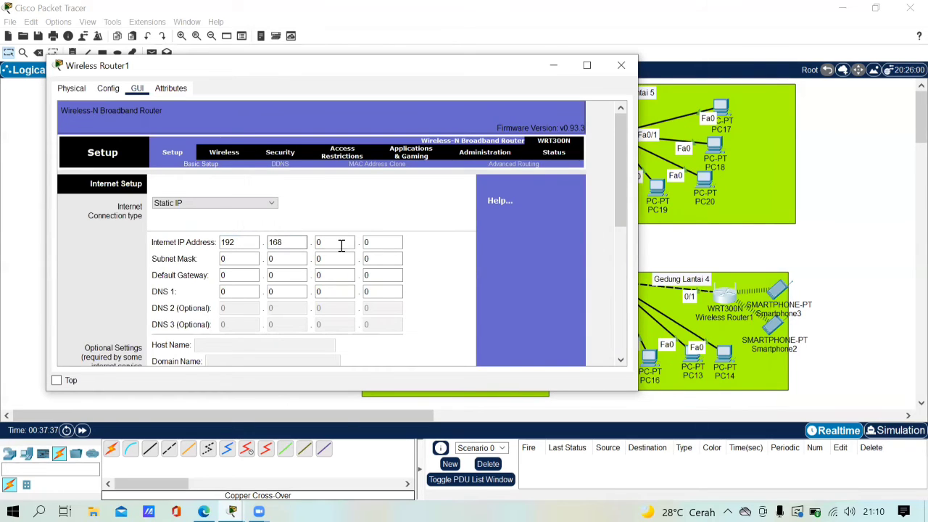
pyautogui.click(343, 243)
pyautogui.write('32')
pyautogui.moveTo(355, 68); pyautogui.dragTo(384, 54)
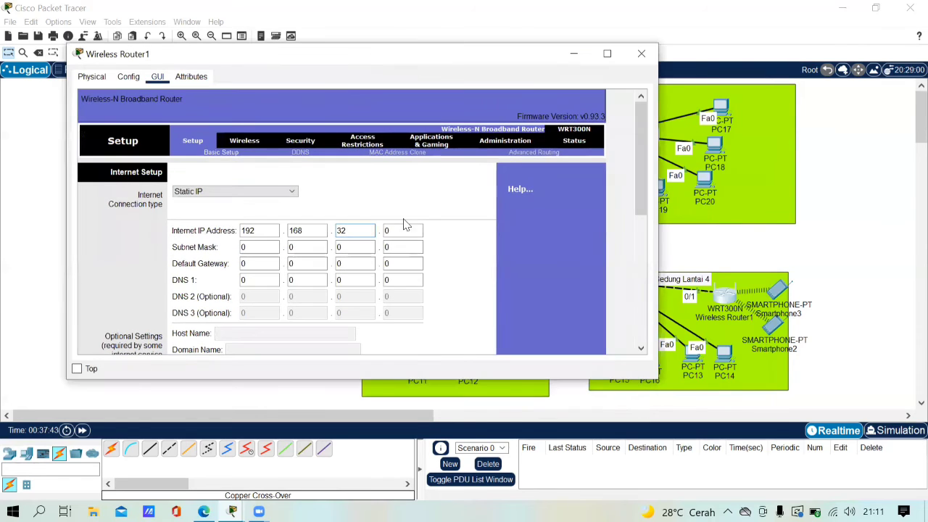
pyautogui.click(405, 229)
pyautogui.write('6')
pyautogui.click(268, 247)
# - Set Wireless Router1's default gateway to 192.168.32.1
pyautogui.click(266, 266)
pyautogui.write('1')
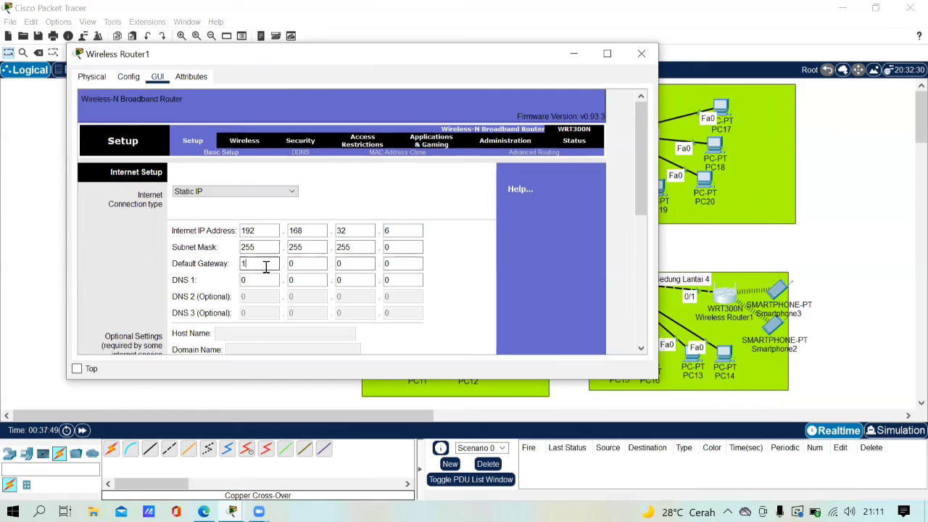
pyautogui.write('92')
pyautogui.click(311, 264)
pyautogui.write('168')
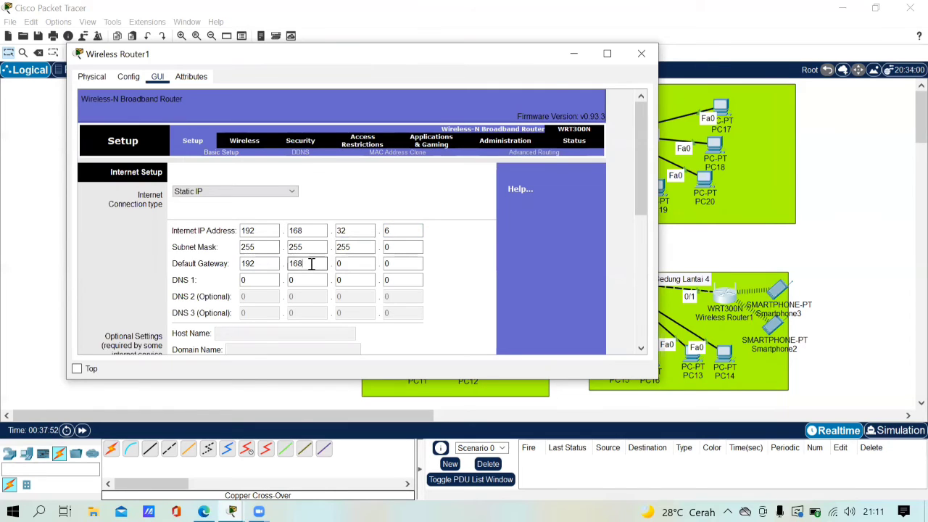
pyautogui.click(347, 263)
pyautogui.click(396, 265)
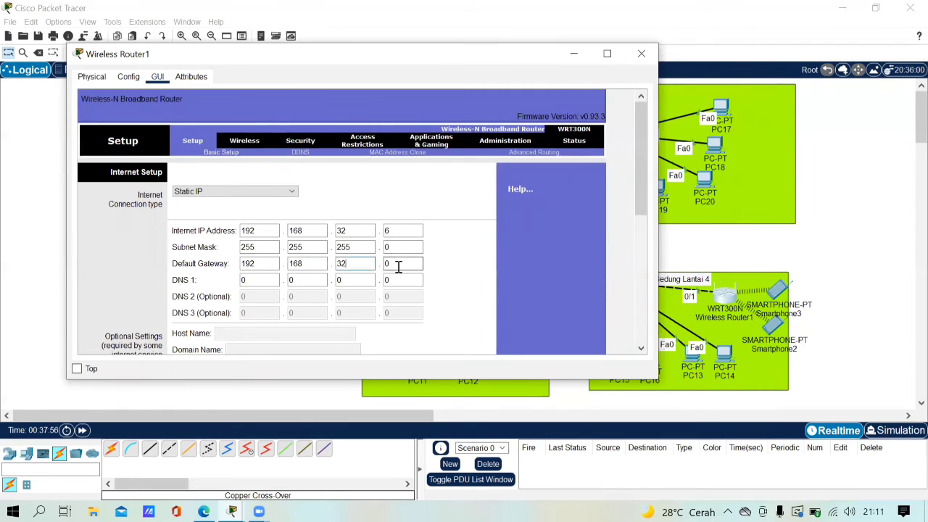
pyautogui.write('1')
# - Change Wireless Router1's network name (SSID) to wireless2 and close its configuration window
pyautogui.click(243, 140)
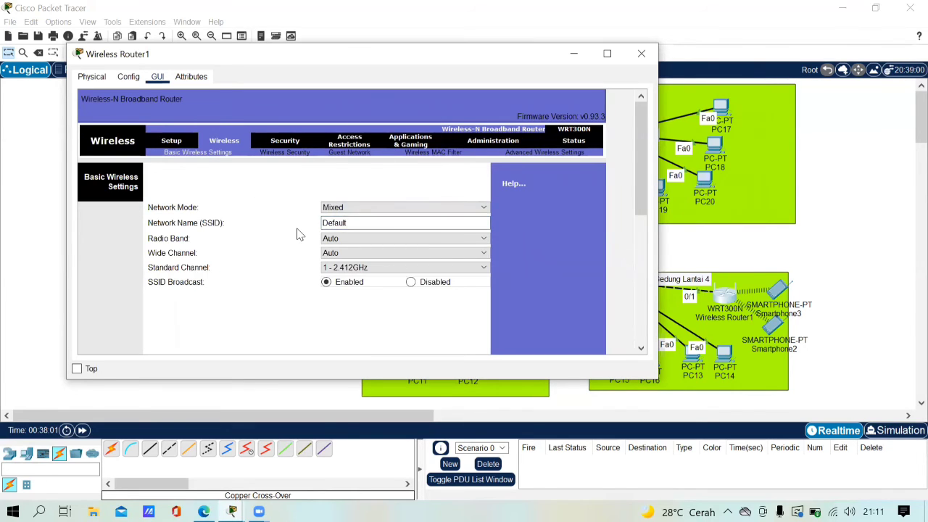
pyautogui.doubleClick(364, 224)
pyautogui.press('BackSpace')
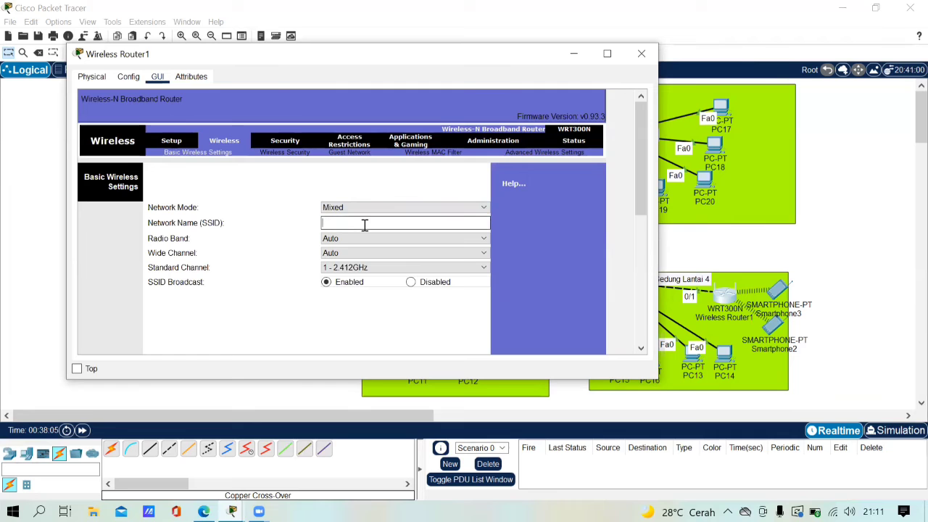
pyautogui.write('wireless2')
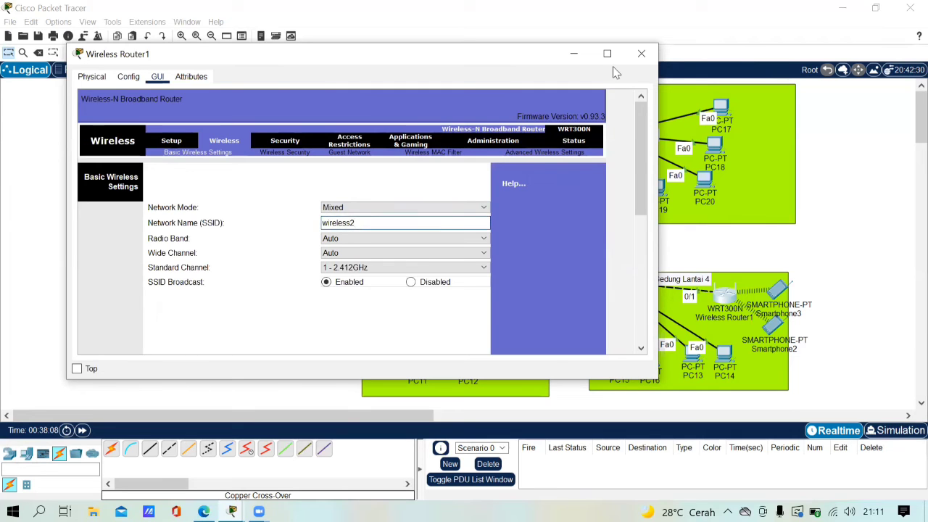
pyautogui.click(642, 54)
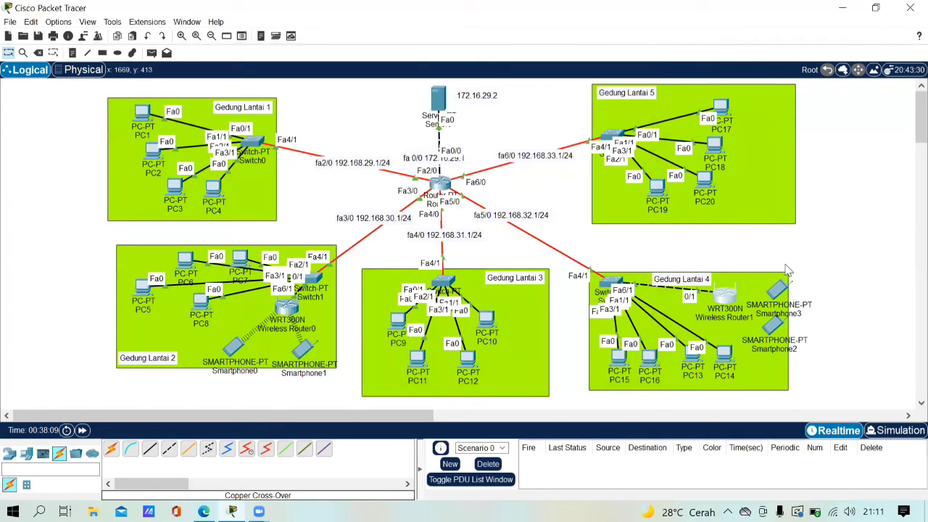
# - Set the SSID of Smartphone2's Wireless0 interface to wireless2
pyautogui.click(771, 326)
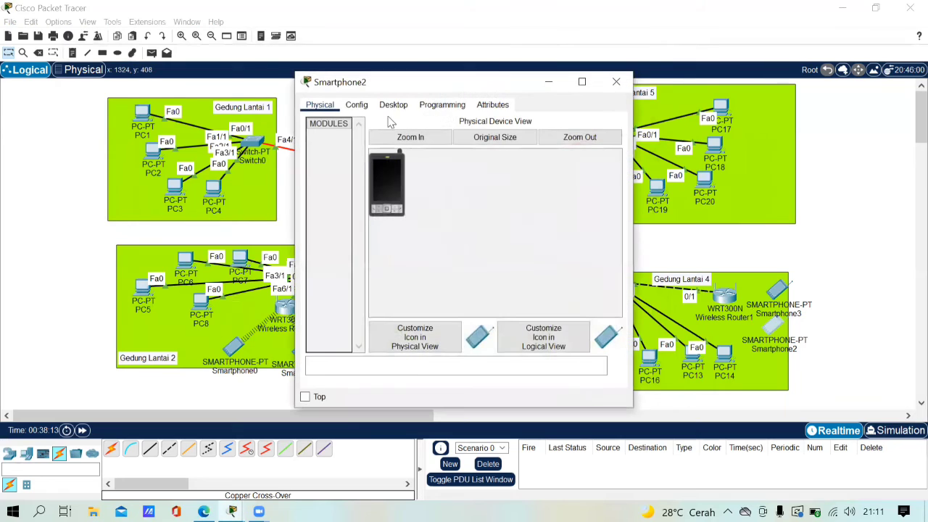
pyautogui.click(393, 105)
pyautogui.click(356, 105)
pyautogui.click(363, 171)
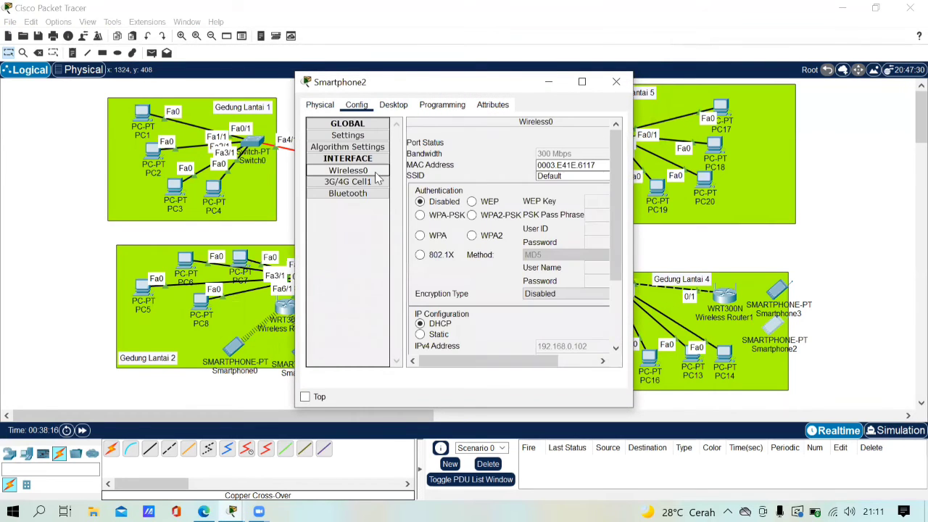
pyautogui.doubleClick(557, 176)
pyautogui.write('wireless2')
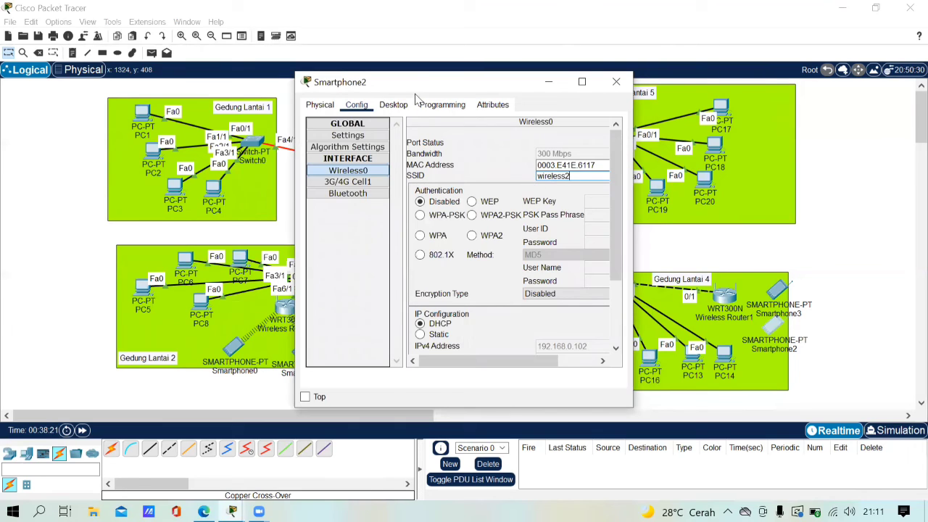
# - Give Smartphone2 the static IPv4 address 192.168.32.7 with subnet mask 255.255.255.0
pyautogui.click(402, 105)
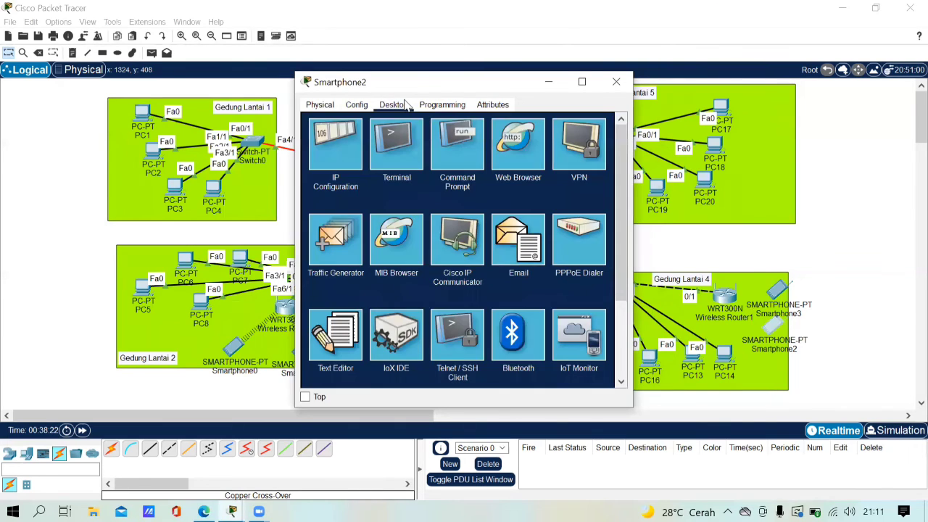
pyautogui.click(338, 157)
pyautogui.click(420, 166)
pyautogui.click(534, 183)
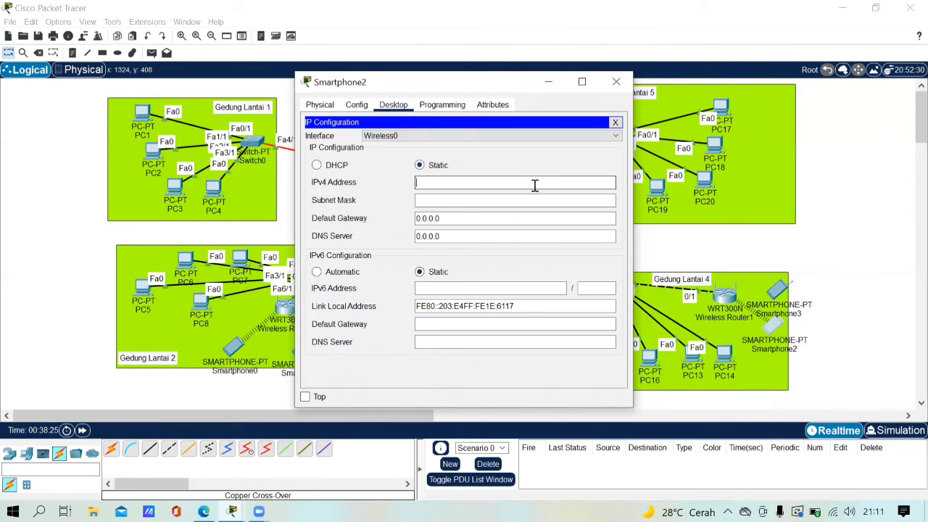
pyautogui.write('192.168.32')
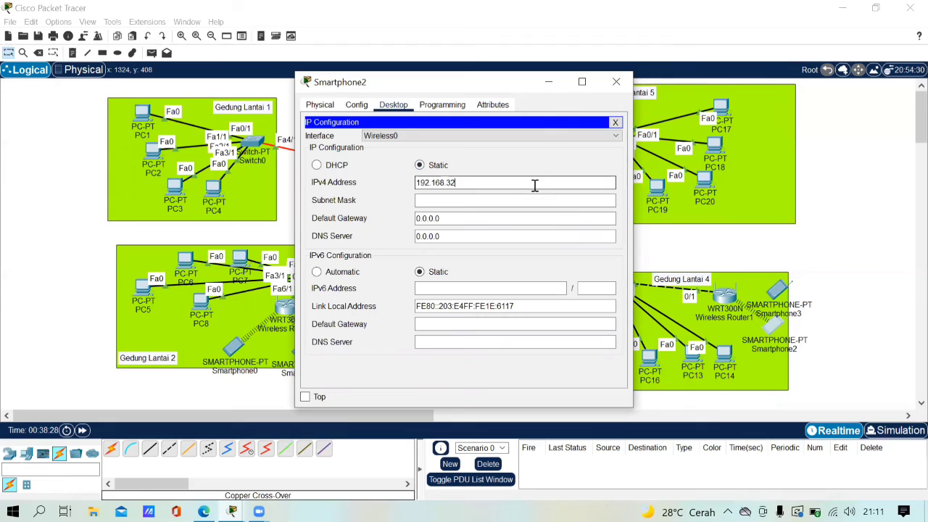
pyautogui.write('.7')
pyautogui.press('Tab')
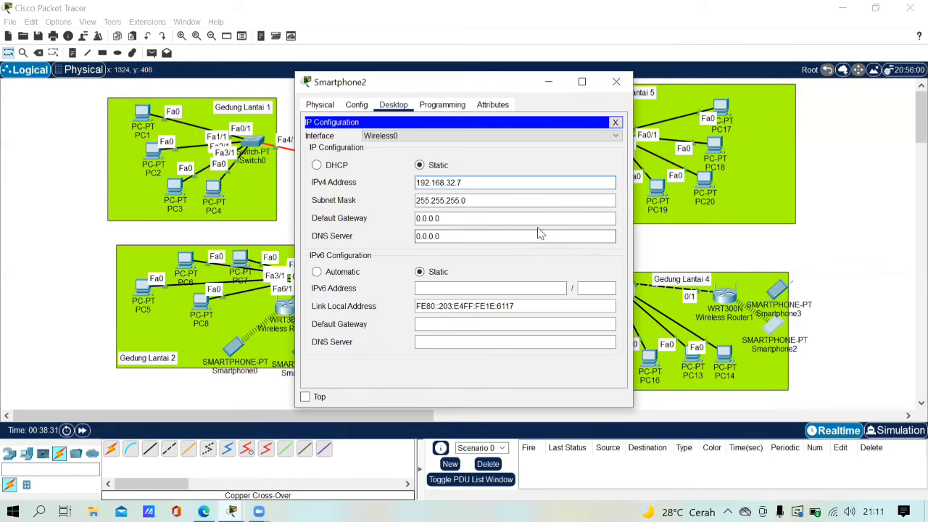
# - Set Smartphone2's default gateway to 192.168.32.1 and close its configuration window
pyautogui.click(536, 218)
pyautogui.press('BackSpace')
pyautogui.press('BackSpace')
pyautogui.write('192.168.32.1')
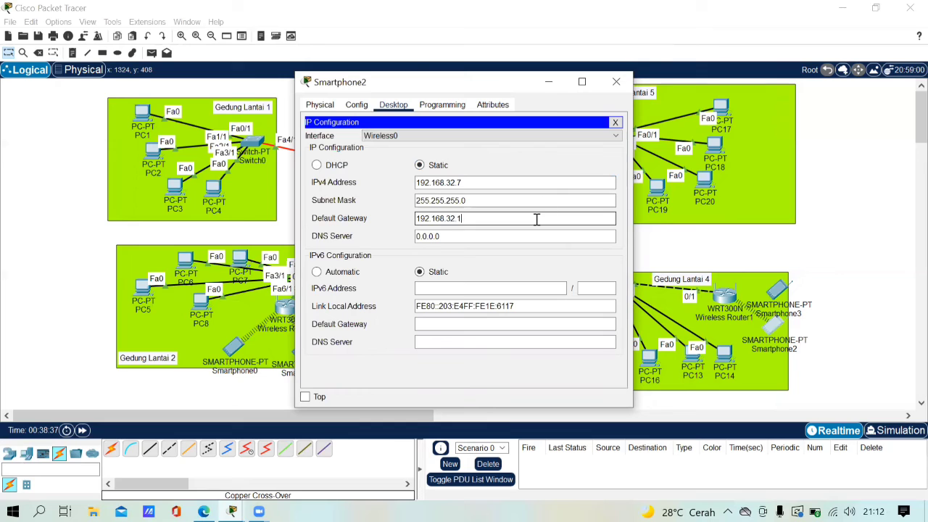
pyautogui.click(616, 81)
pyautogui.click(544, 270)
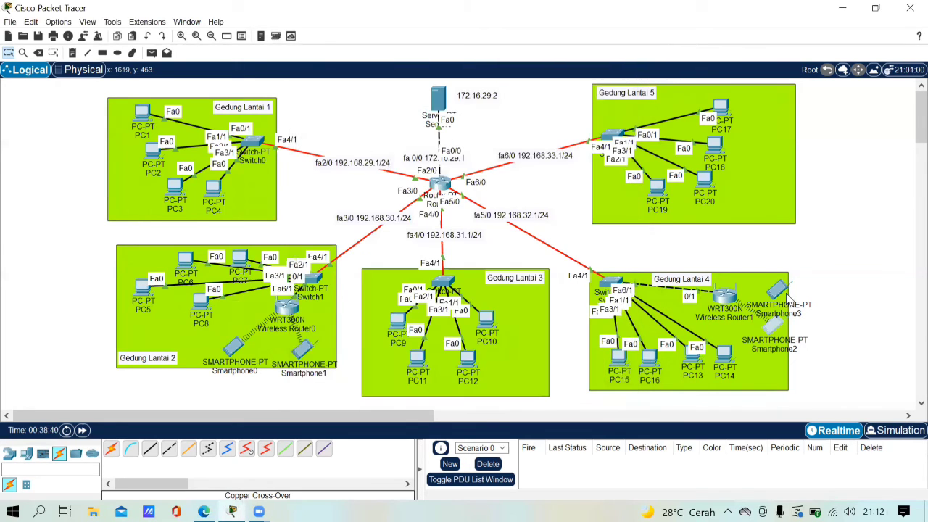
# - Switch Smartphone3's IPv4 configuration to Static and set its Wireless0 SSID to wireless2
pyautogui.click(778, 291)
pyautogui.click(400, 105)
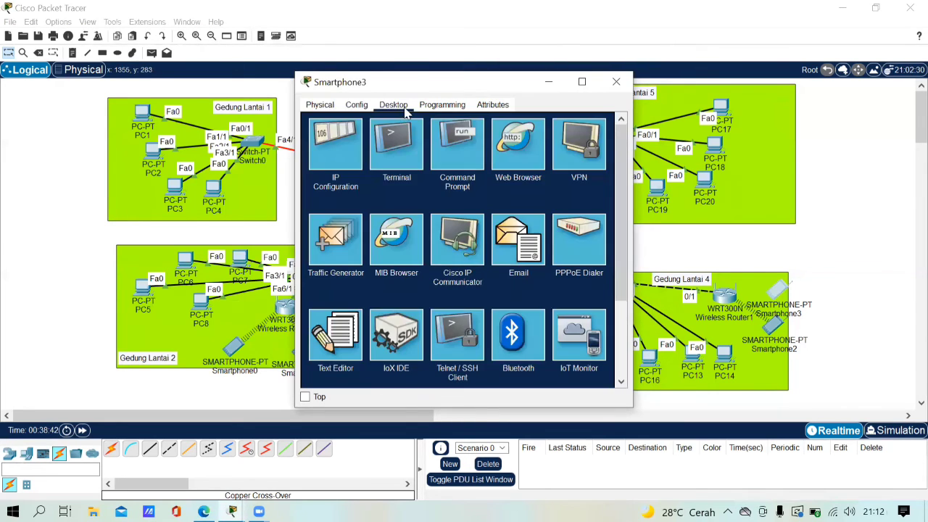
pyautogui.click(326, 152)
pyautogui.click(420, 165)
pyautogui.click(356, 105)
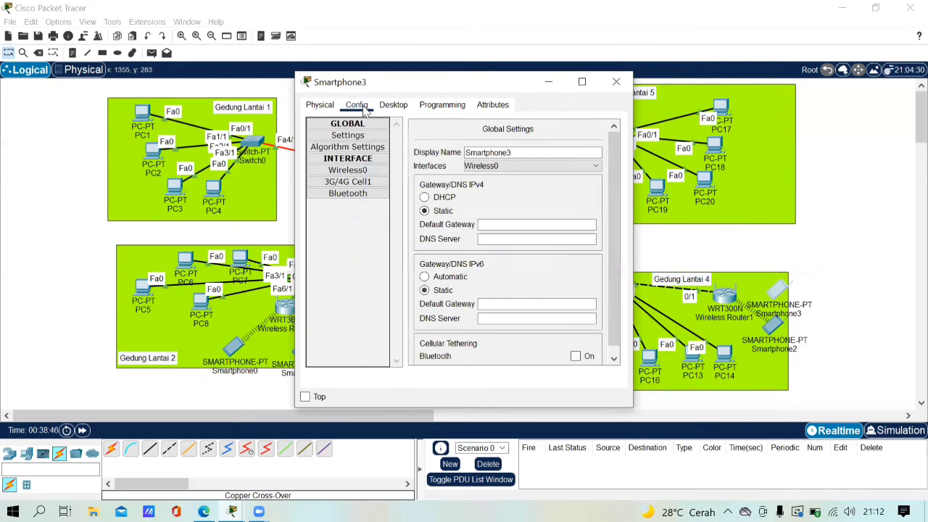
pyautogui.click(348, 170)
pyautogui.click(585, 176)
pyautogui.moveTo(585, 177); pyautogui.dragTo(537, 177)
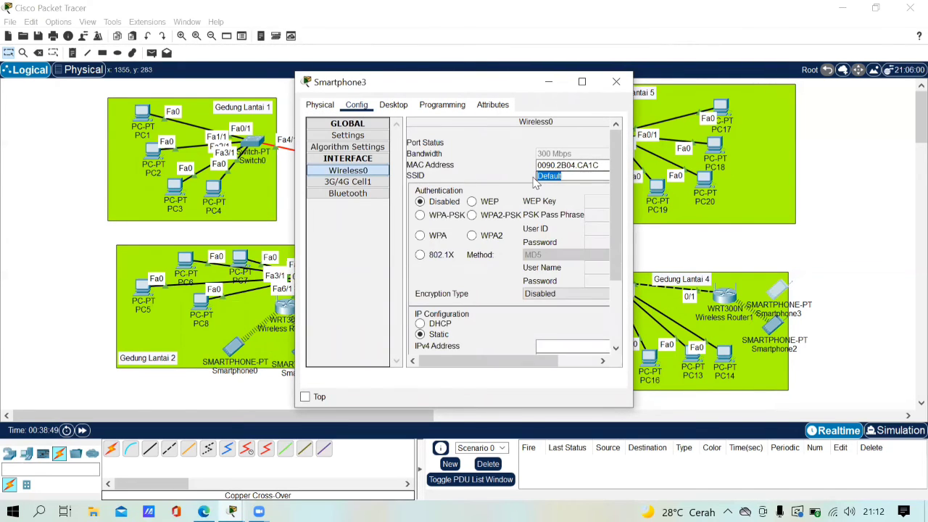
pyautogui.write('wireless2')
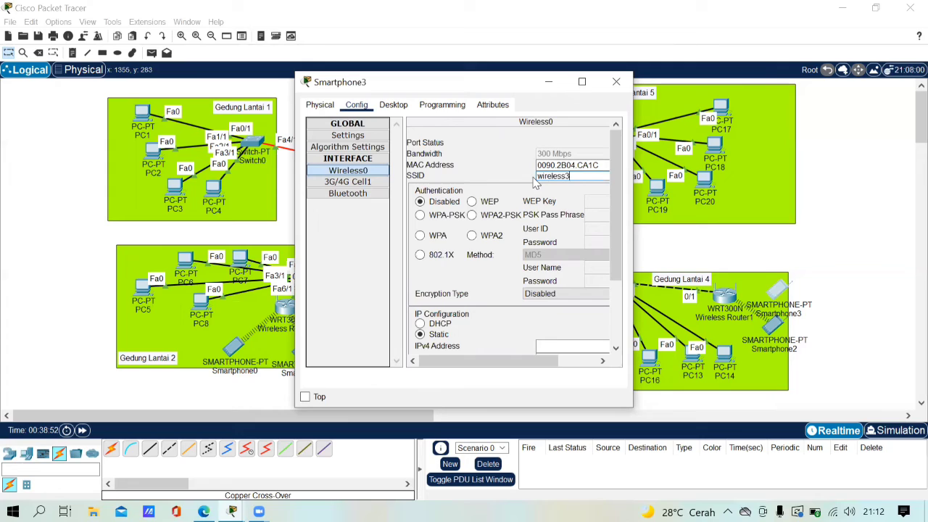
# - Give Smartphone3 the IPv4 address 192.168.32.8 with subnet mask 255.255.255.0
pyautogui.click(393, 104)
pyautogui.click(500, 183)
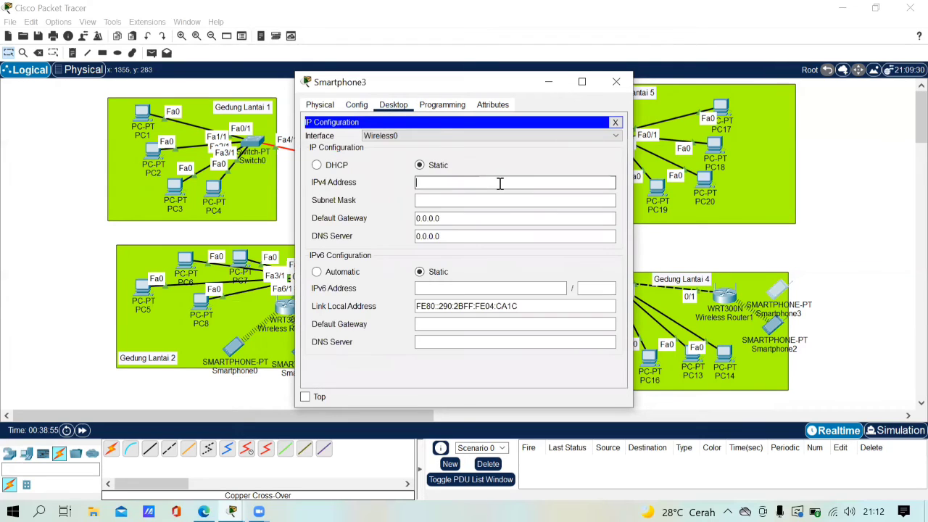
pyautogui.write('192.168.5.2892.168.32.')
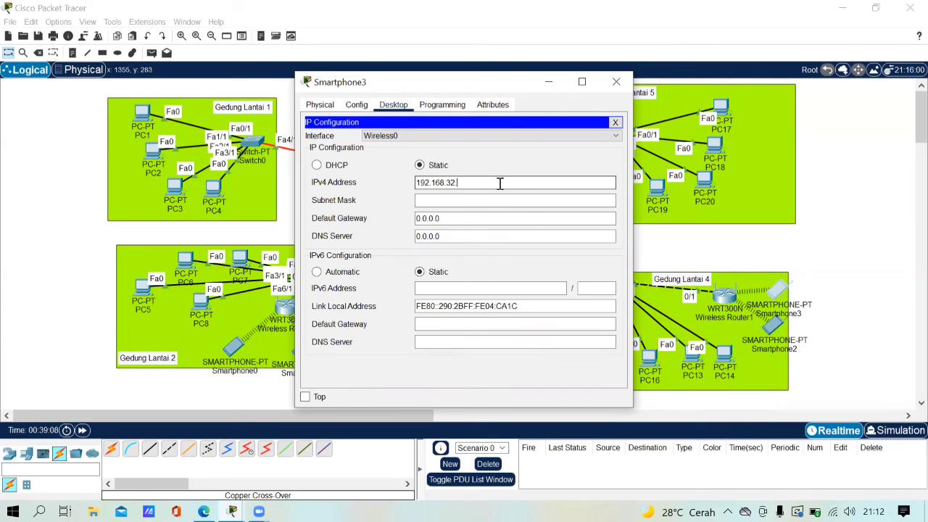
pyautogui.write('8')
pyautogui.press('Tab')
# - Set Smartphone3's default gateway to 192.168.32.1 and close its configuration window
pyautogui.click(510, 216)
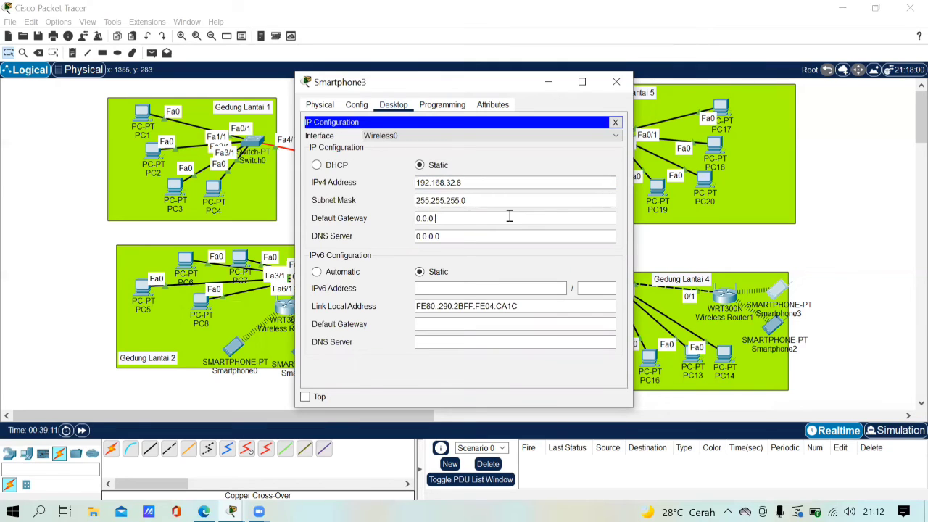
pyautogui.write('192.168')
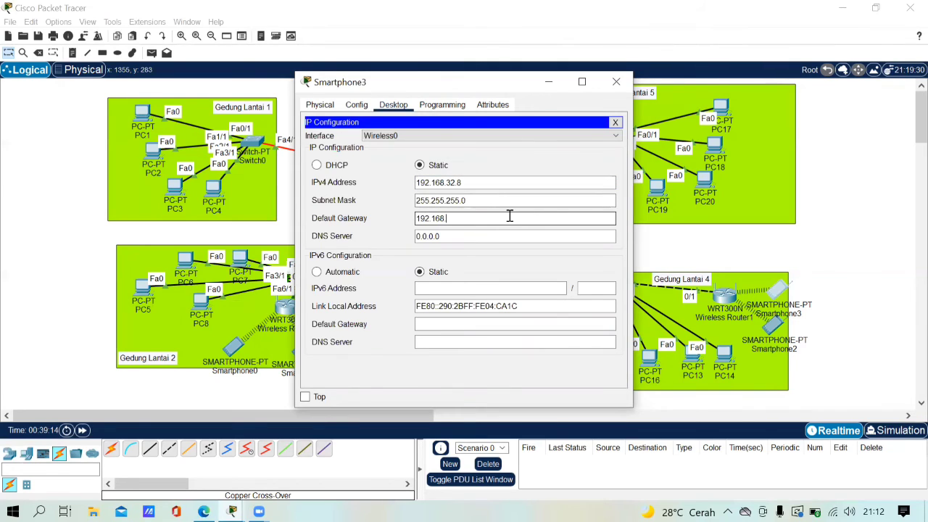
pyautogui.write('.32.1')
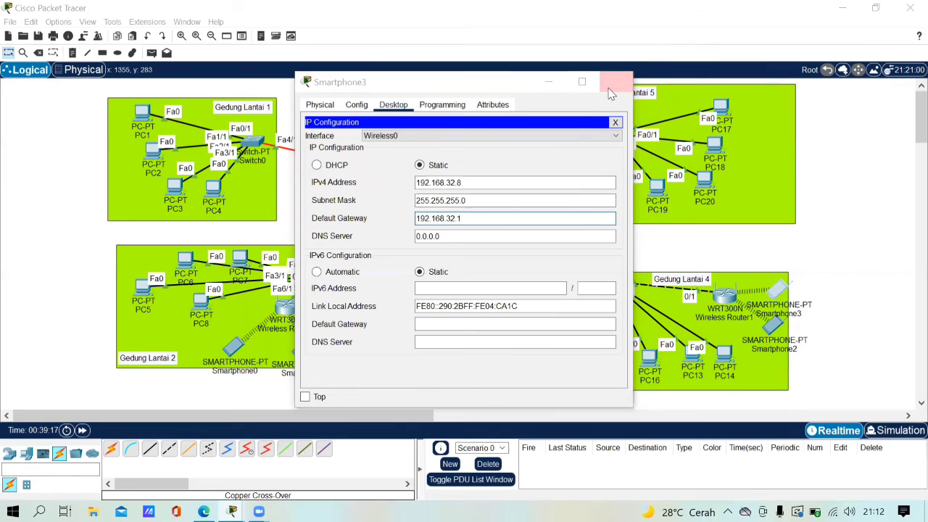
pyautogui.click(615, 82)
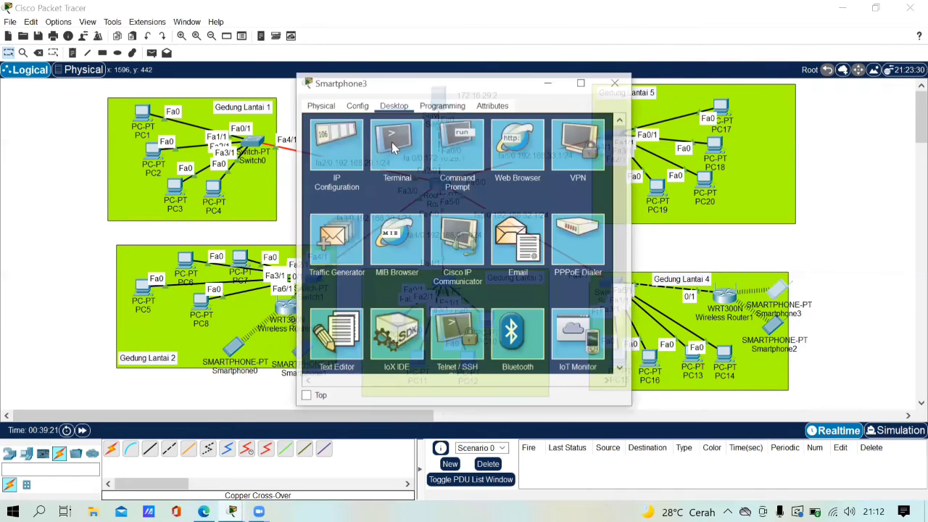
# - Review the IP configuration of Smartphone3, Smartphone2, Smartphone0 and Smartphone1
pyautogui.click(326, 148)
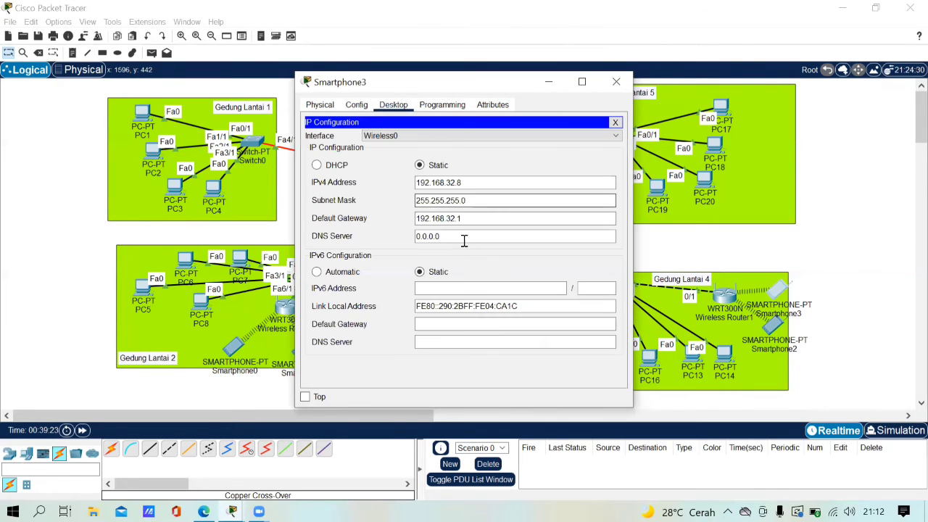
pyautogui.click(613, 82)
pyautogui.click(772, 325)
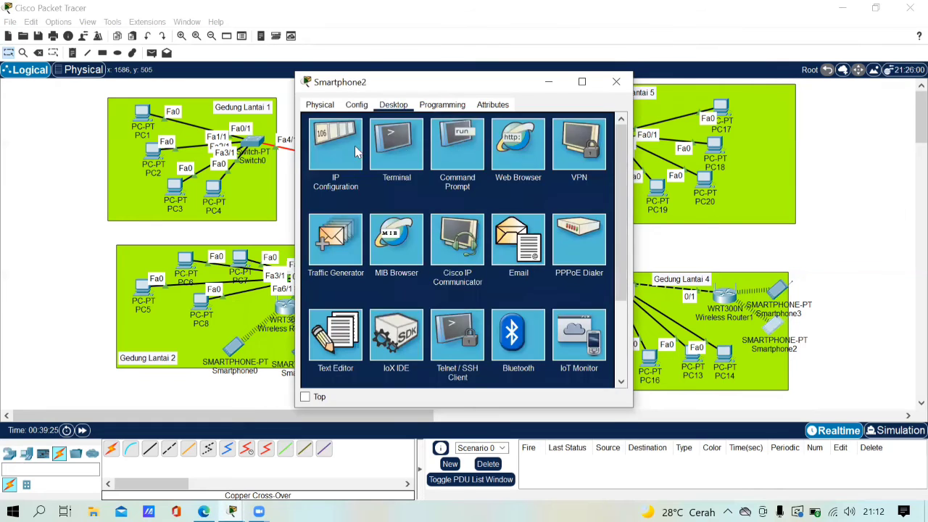
pyautogui.click(333, 148)
pyautogui.click(617, 83)
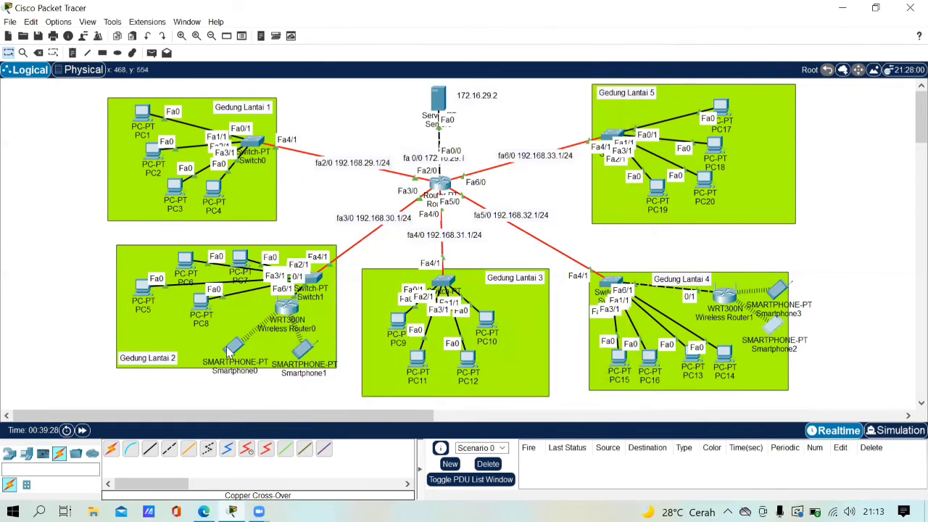
pyautogui.click(232, 349)
pyautogui.click(393, 104)
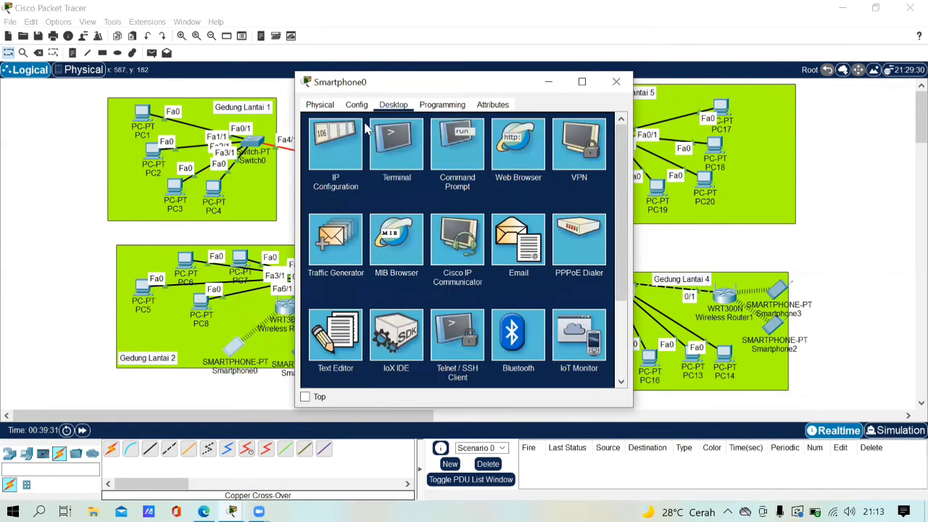
pyautogui.click(330, 145)
pyautogui.click(616, 82)
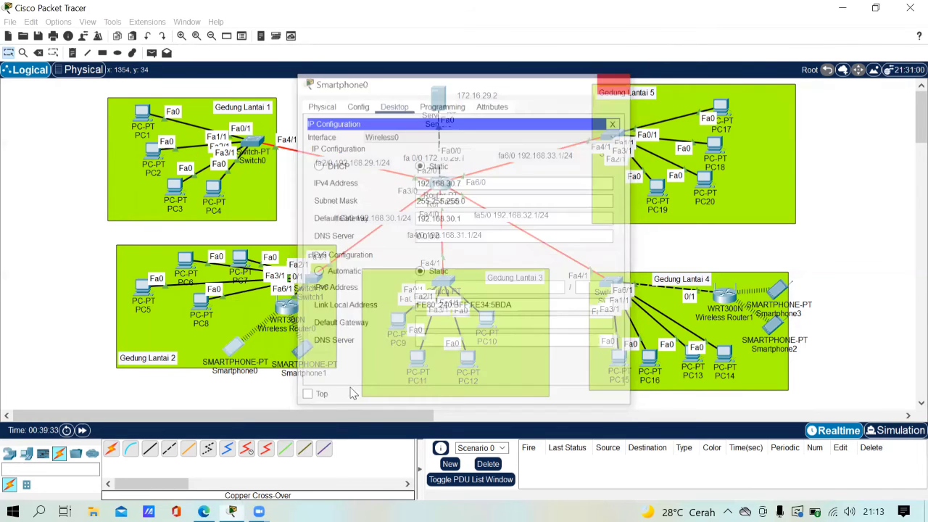
pyautogui.click(304, 348)
pyautogui.click(340, 133)
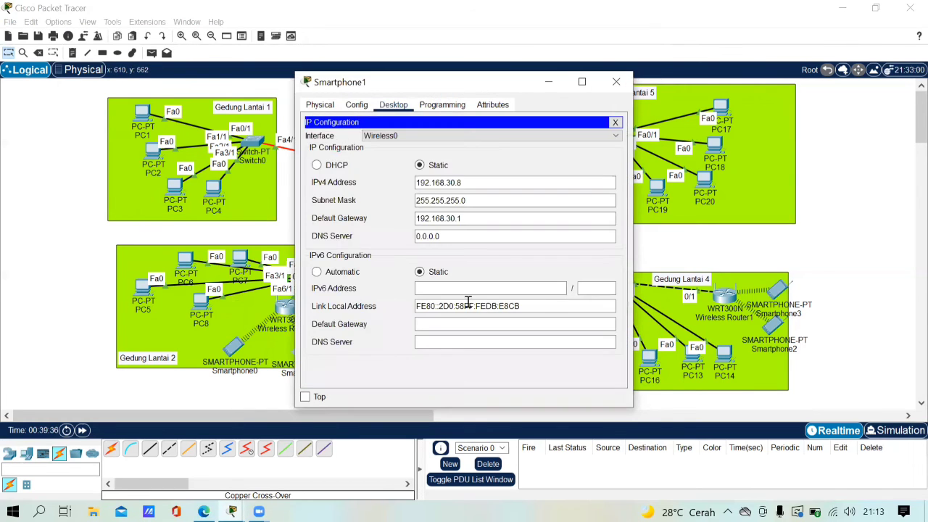
pyautogui.click(615, 84)
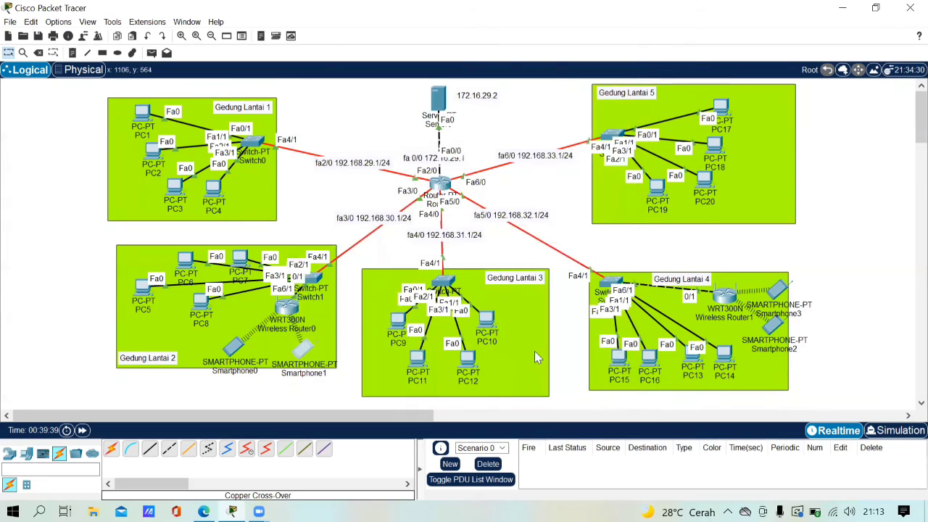
# - Test connectivity with a simple PDU from Smartphone0 to Server0
pyautogui.click(151, 52)
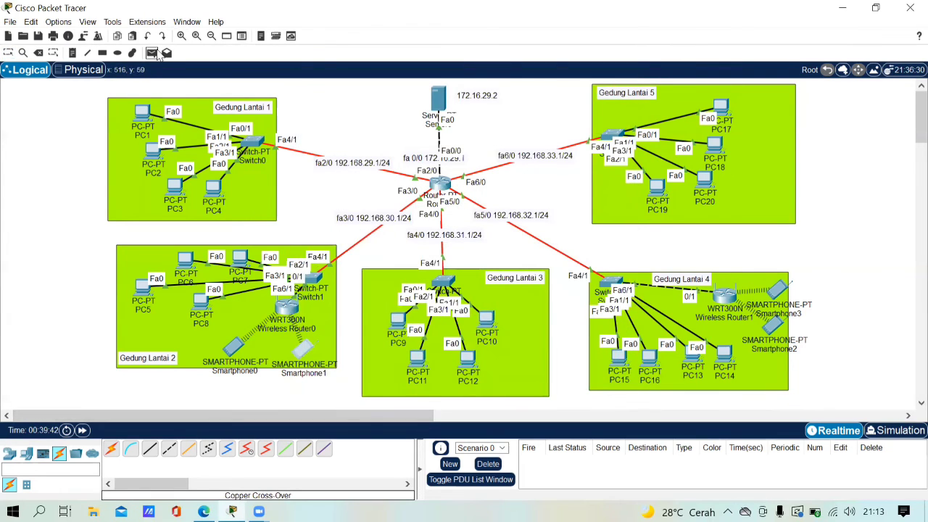
pyautogui.click(236, 347)
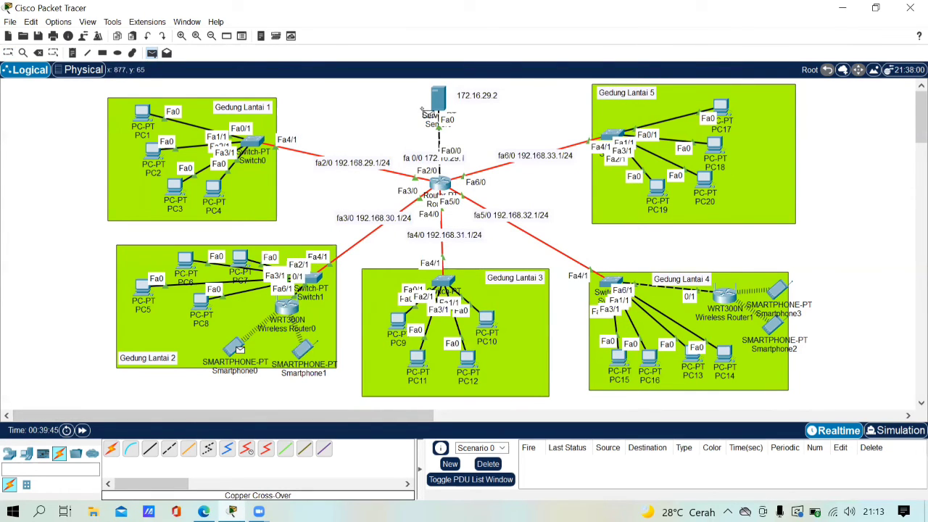
pyautogui.click(438, 100)
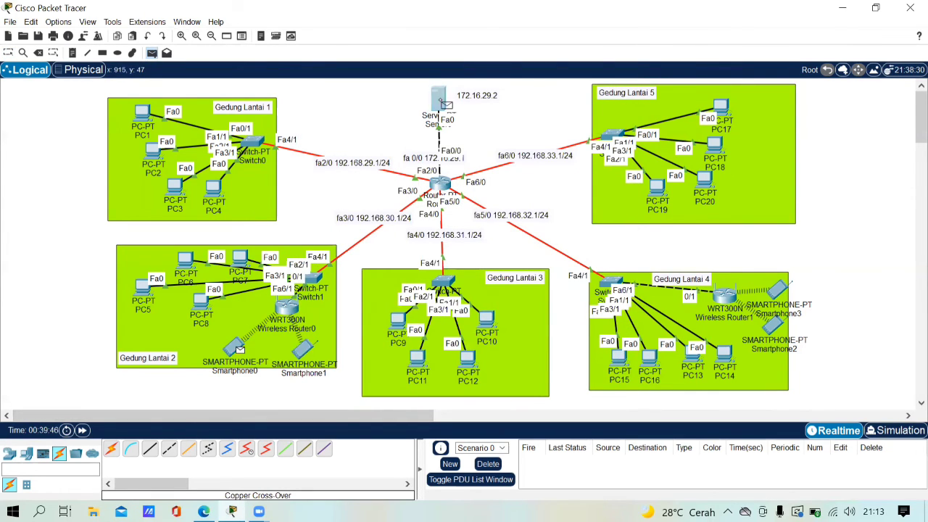
# - Test connectivity with simple PDUs from Smartphone1 to Smartphone3 and from Smartphone1 to PC17
pyautogui.click(152, 52)
pyautogui.click(310, 350)
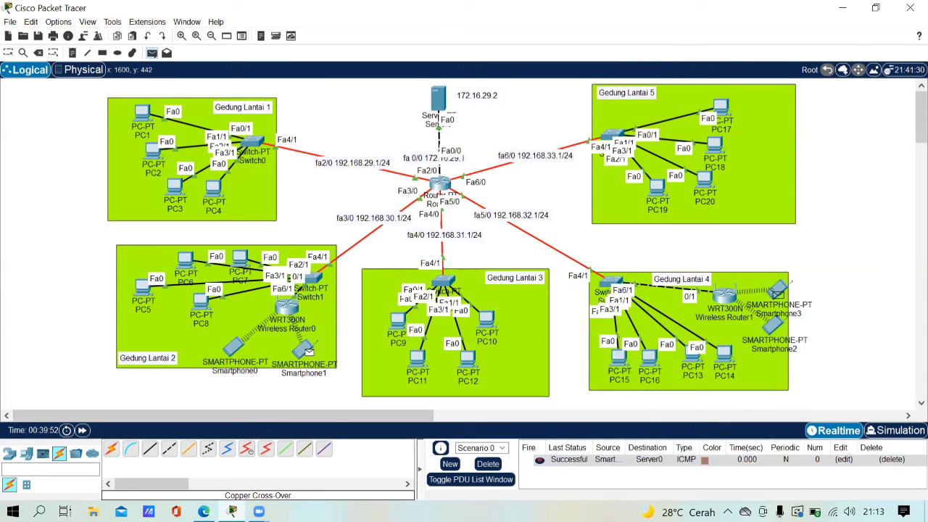
pyautogui.click(775, 293)
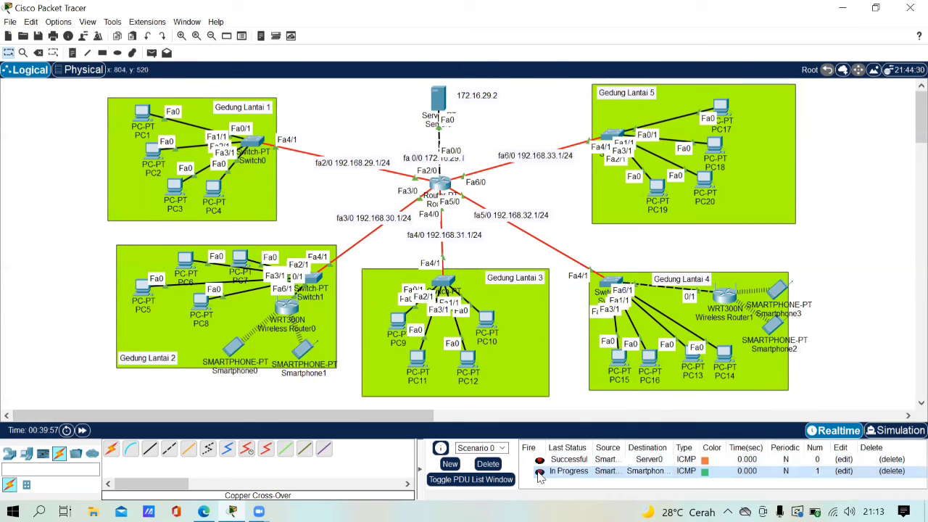
pyautogui.click(152, 52)
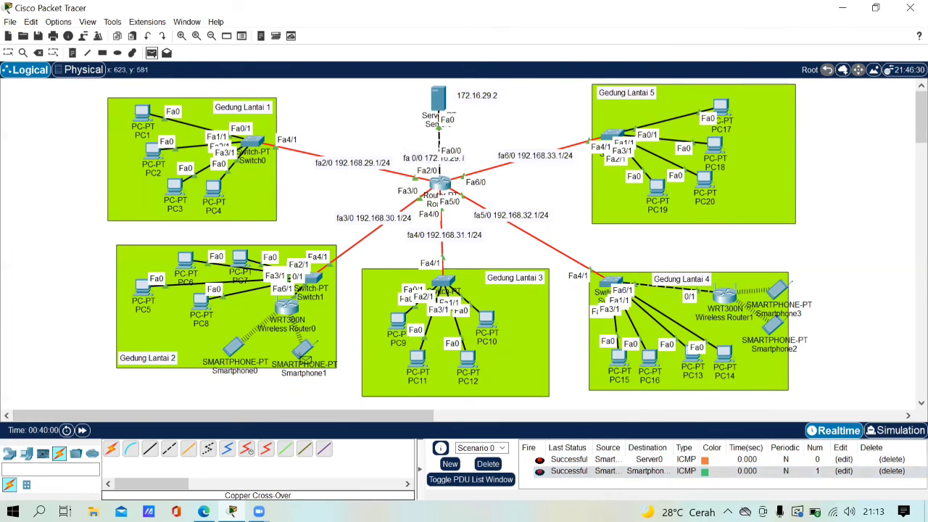
pyautogui.click(731, 114)
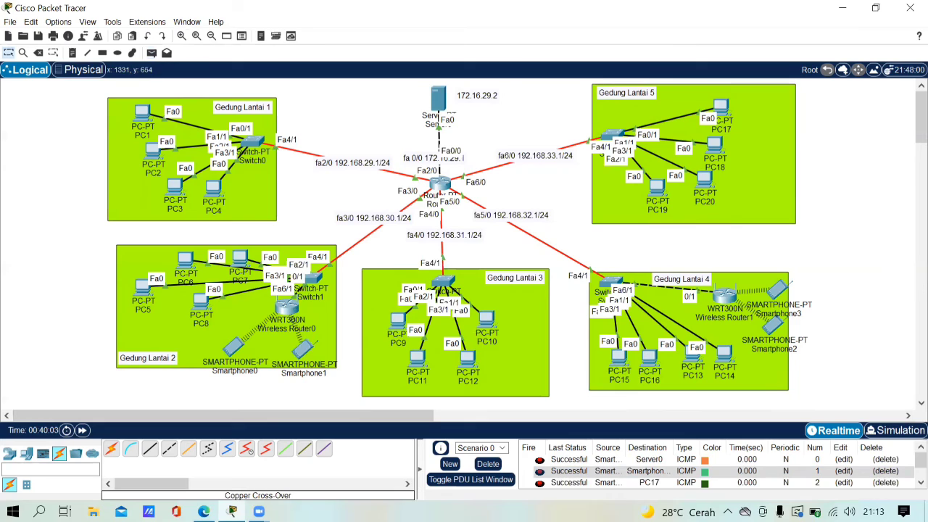
# - Delete Scenario 0 to clear all its test PDUs
pyautogui.click(152, 53)
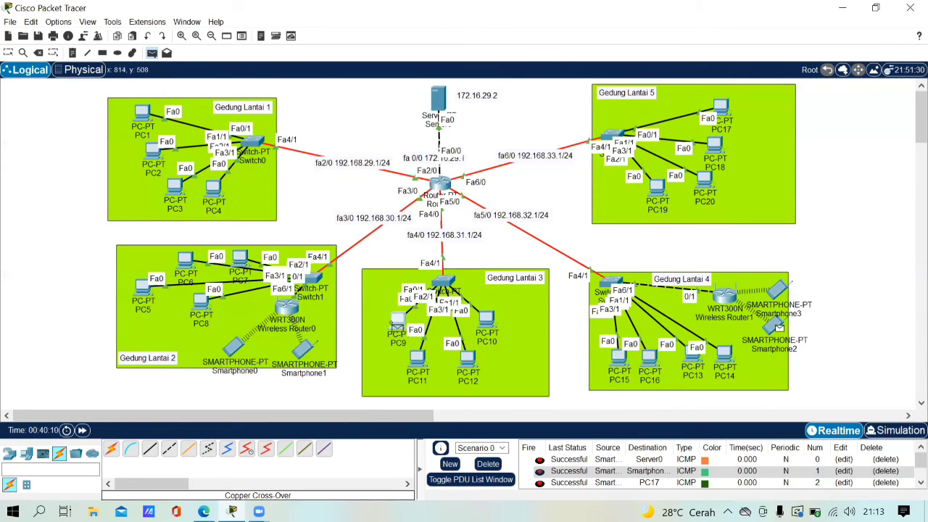
pyautogui.press('Escape')
pyautogui.click(488, 465)
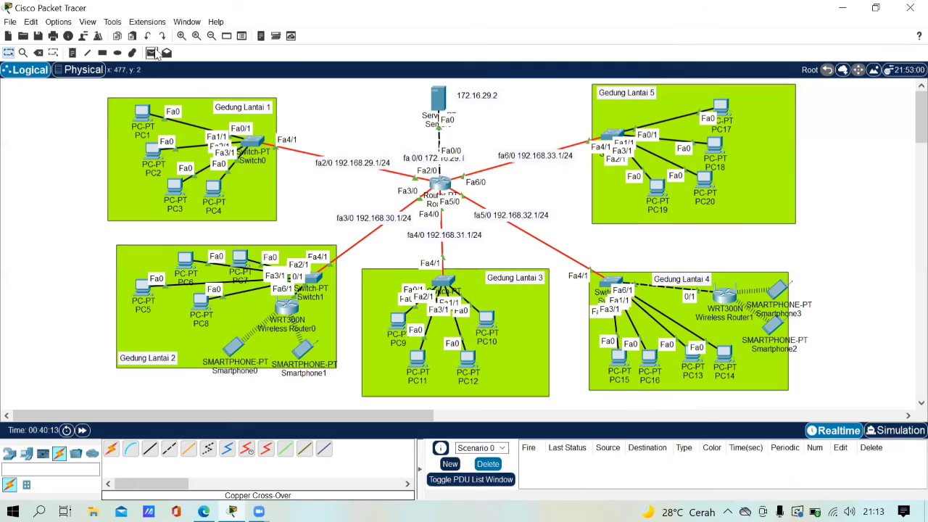
# - Test connectivity with a simple PDU from Smartphone2 to PC9
pyautogui.press('p')
pyautogui.click(773, 327)
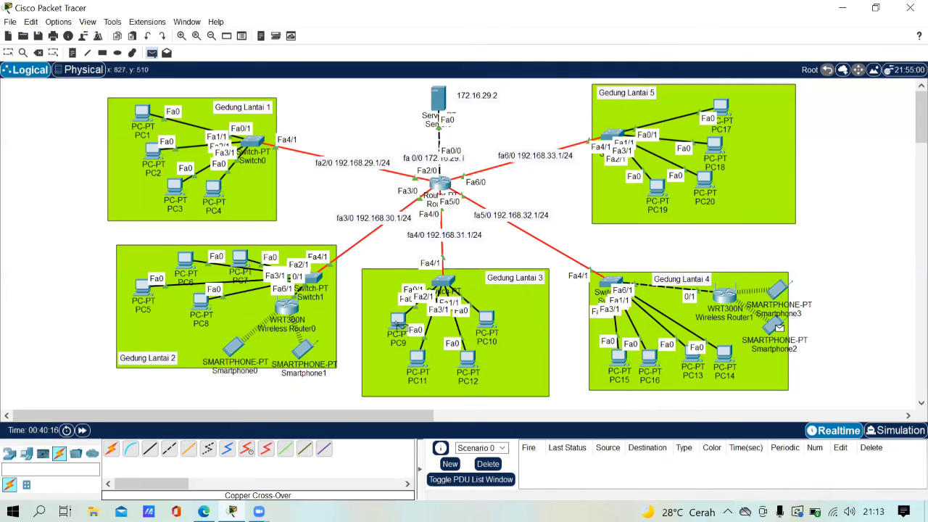
pyautogui.click(399, 323)
pyautogui.press('Escape')
# - Test connectivity with a simple PDU from Smartphone2 to Server0
pyautogui.press('p')
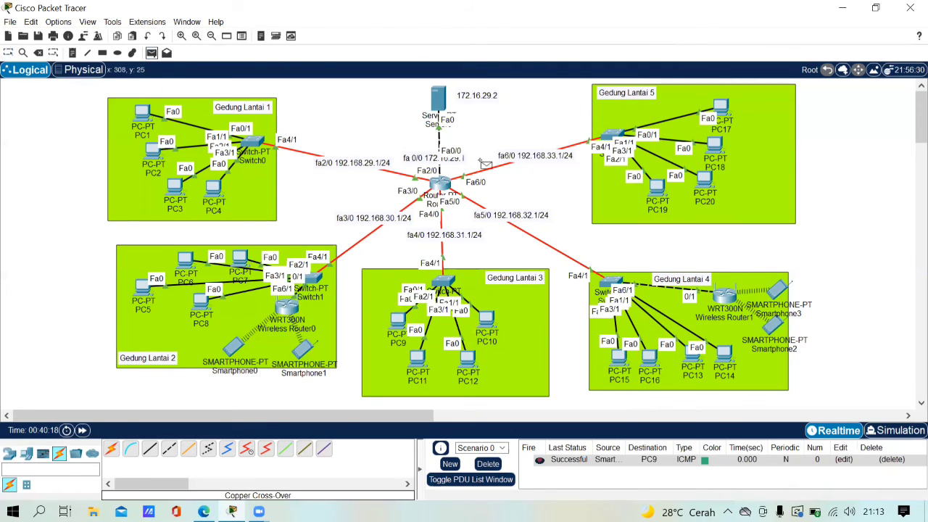
pyautogui.click(773, 326)
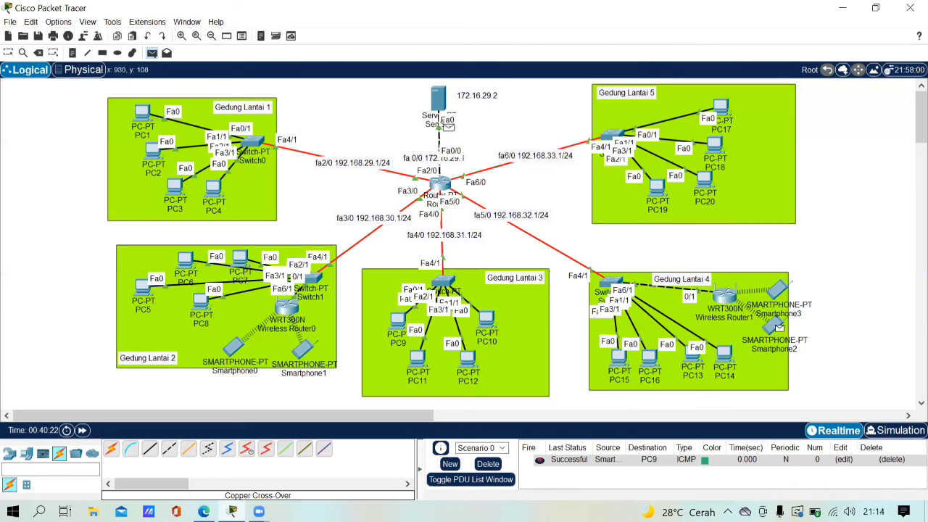
pyautogui.click(438, 97)
pyautogui.press('Escape')
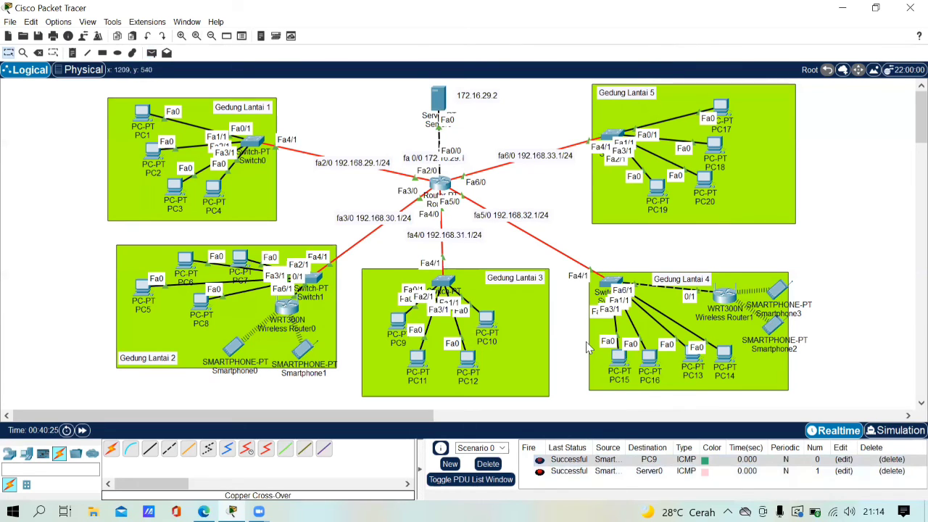
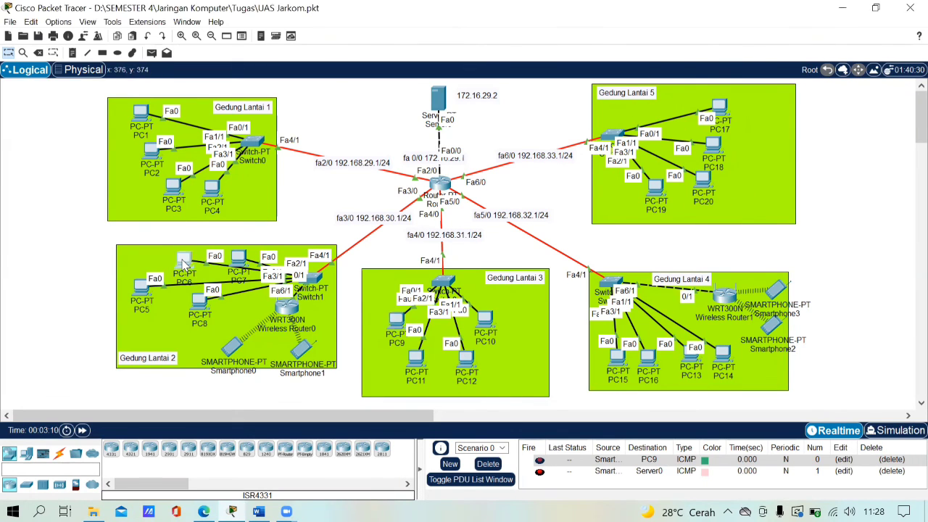
# - Check PC6's IP configuration and ping the server at 172.16.29.2 from PC6's command prompt
pyautogui.click(183, 264)
pyautogui.click(393, 105)
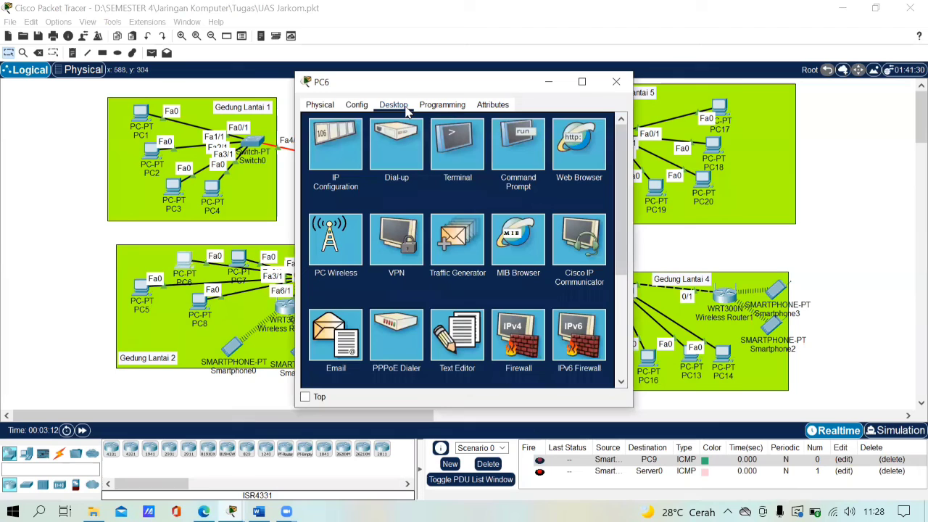
pyautogui.click(360, 129)
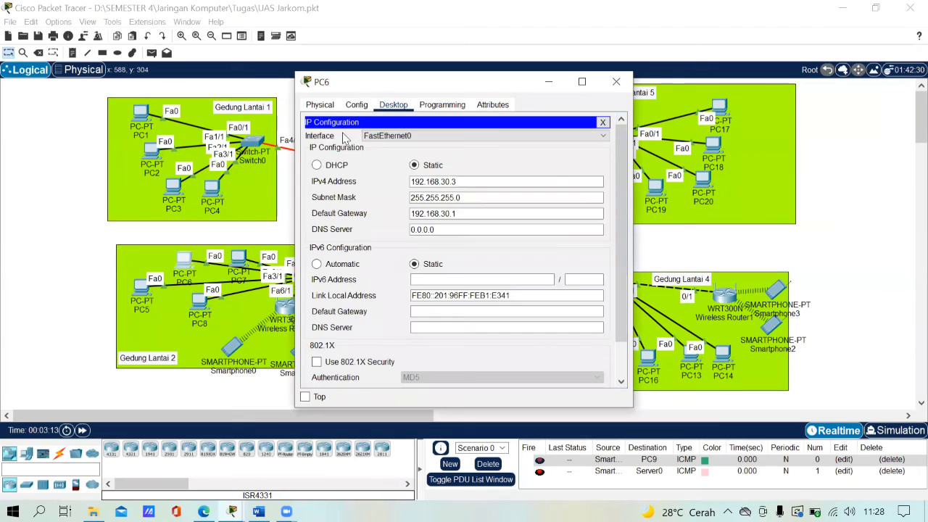
pyautogui.click(603, 122)
pyautogui.click(517, 145)
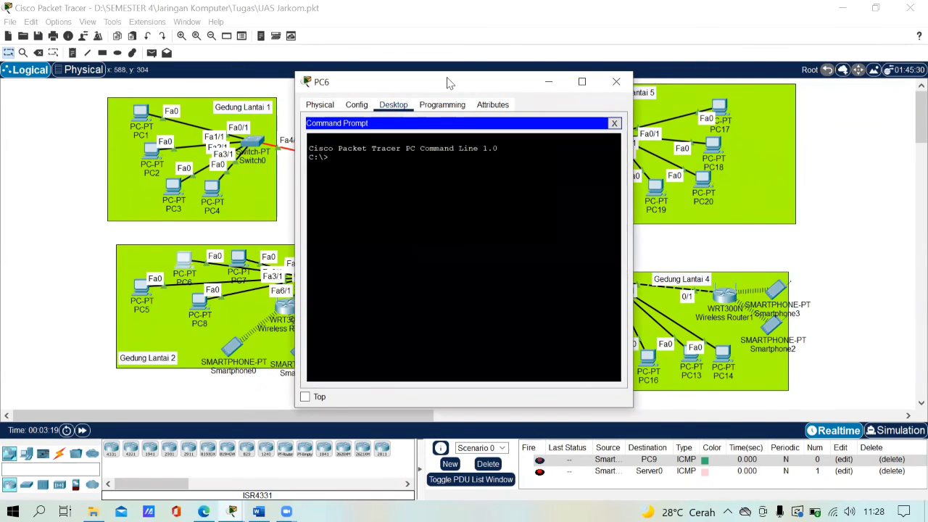
pyautogui.moveTo(449, 83); pyautogui.dragTo(576, 120)
pyautogui.write('pin')
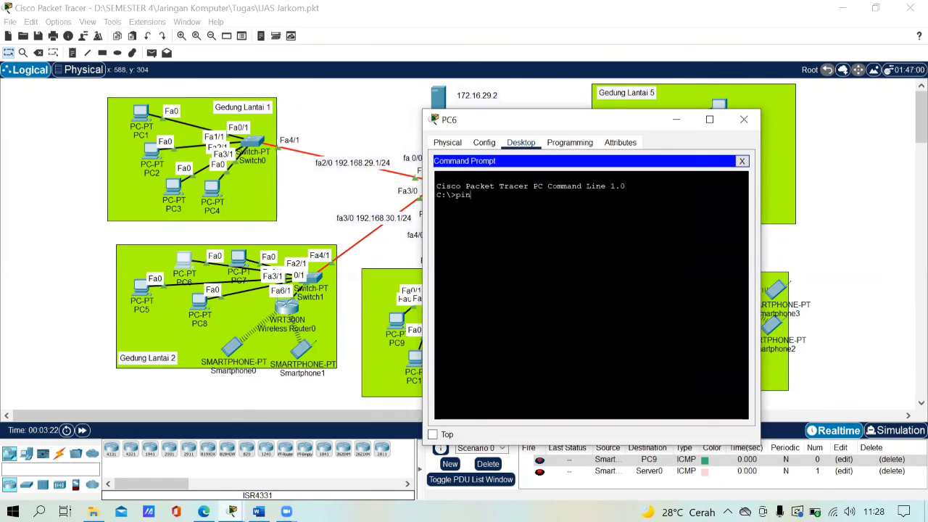
pyautogui.write('g 172.16.29.2')
pyautogui.press('Return')
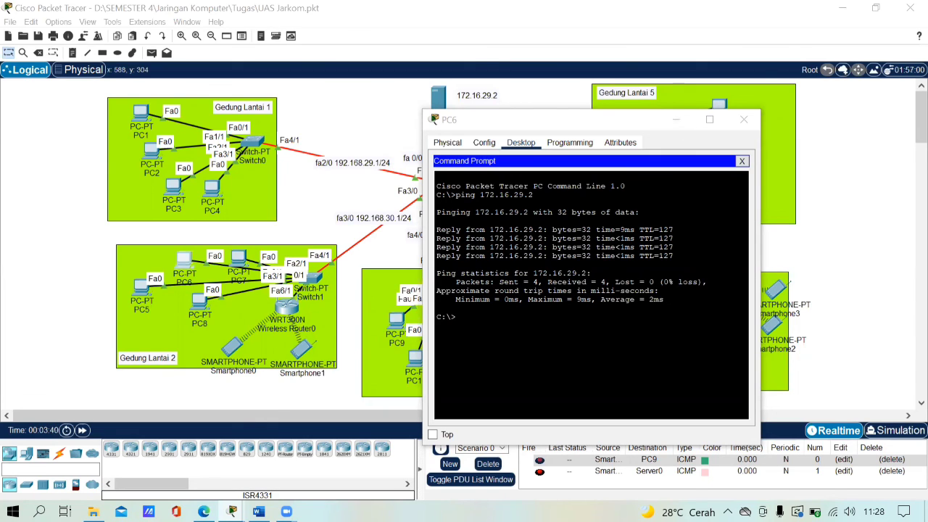
# - Ping 192.168.29.2 in Gedung Lantai 1 twice from PC6's command prompt and close PC6
pyautogui.click(457, 317)
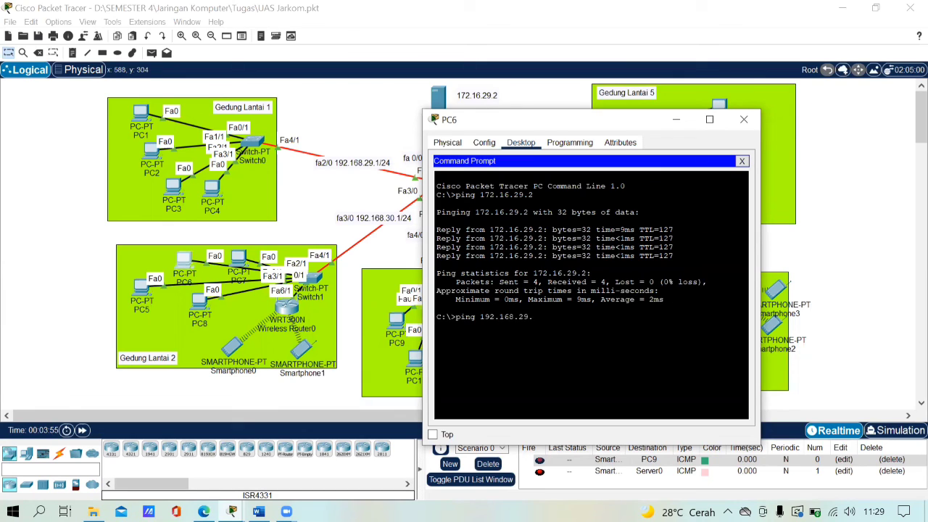
pyautogui.write('2')
pyautogui.press('Return')
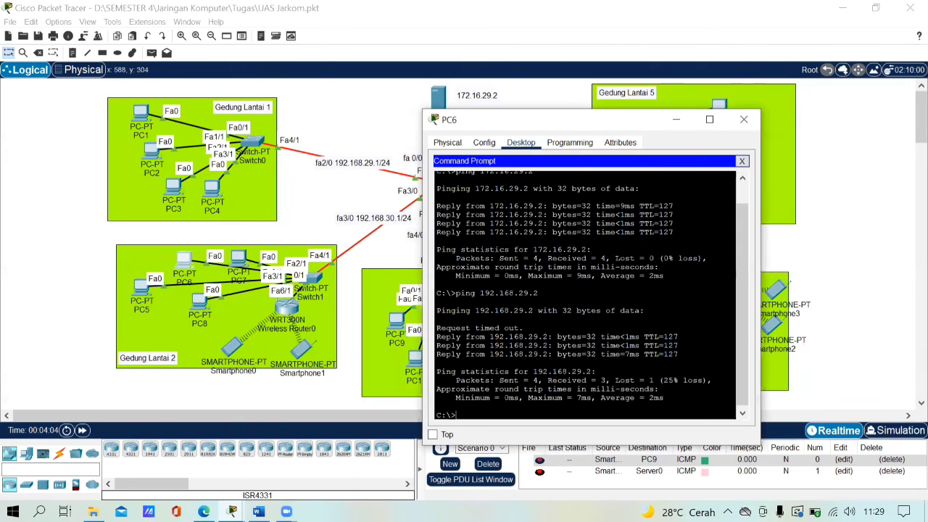
pyautogui.write('ping ')
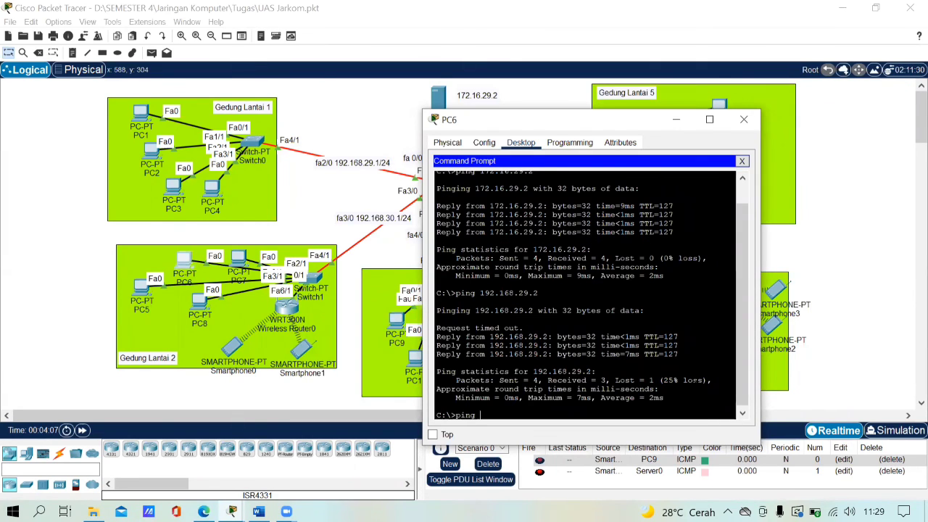
pyautogui.write('192.168')
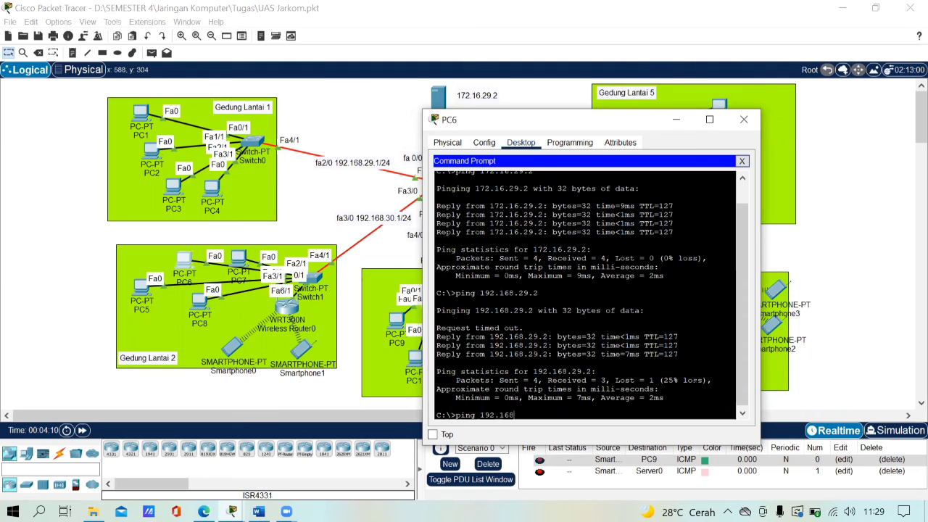
pyautogui.write('.29.2')
pyautogui.press('Return')
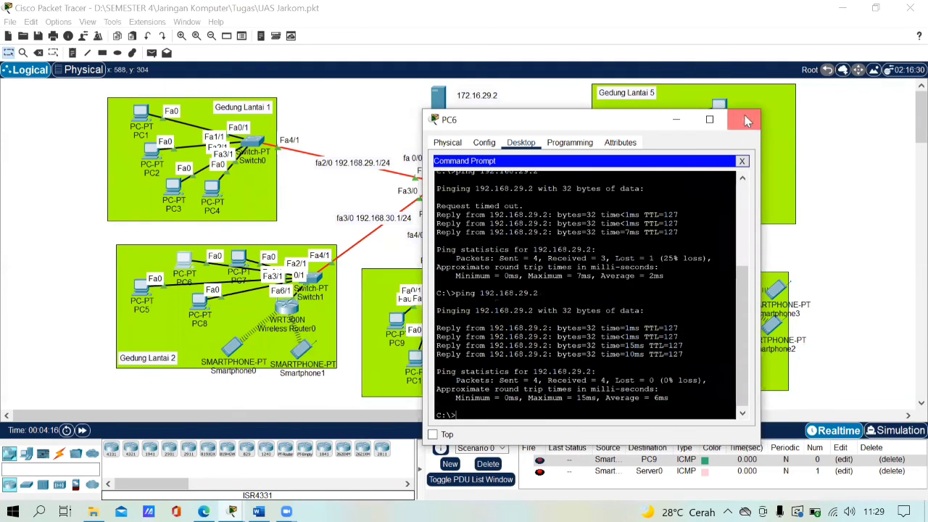
pyautogui.click(743, 119)
# - Ping 192.168.32.3 in Gedung Lantai 4 twice from PC20's command prompt and close PC20
pyautogui.click(705, 187)
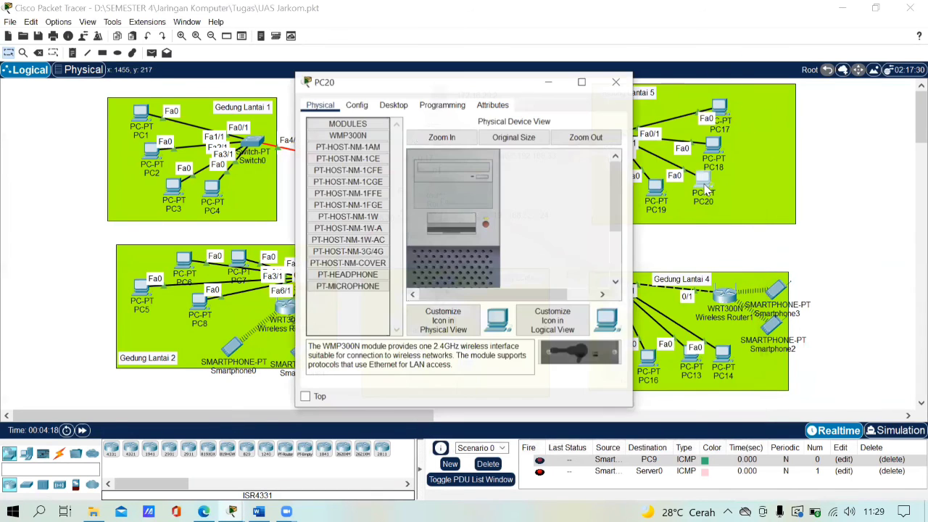
pyautogui.click(393, 104)
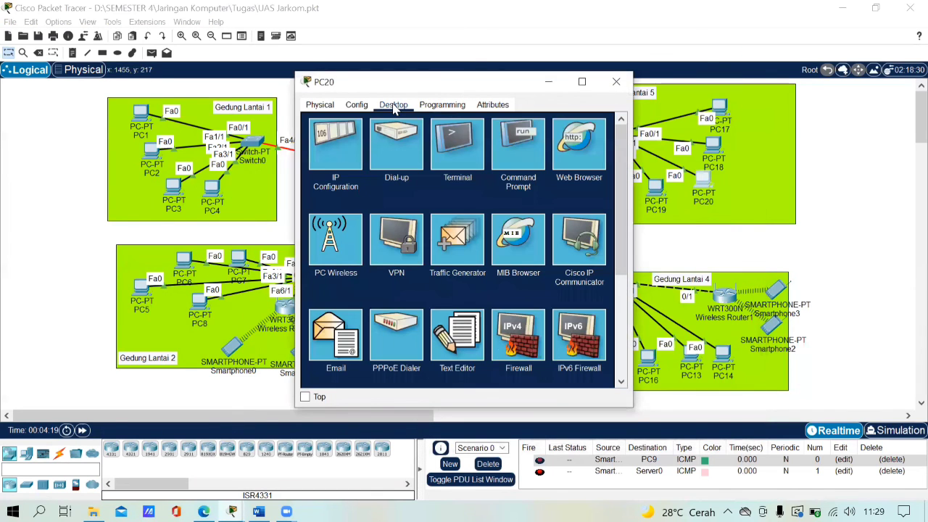
pyautogui.click(509, 159)
pyautogui.write('ping')
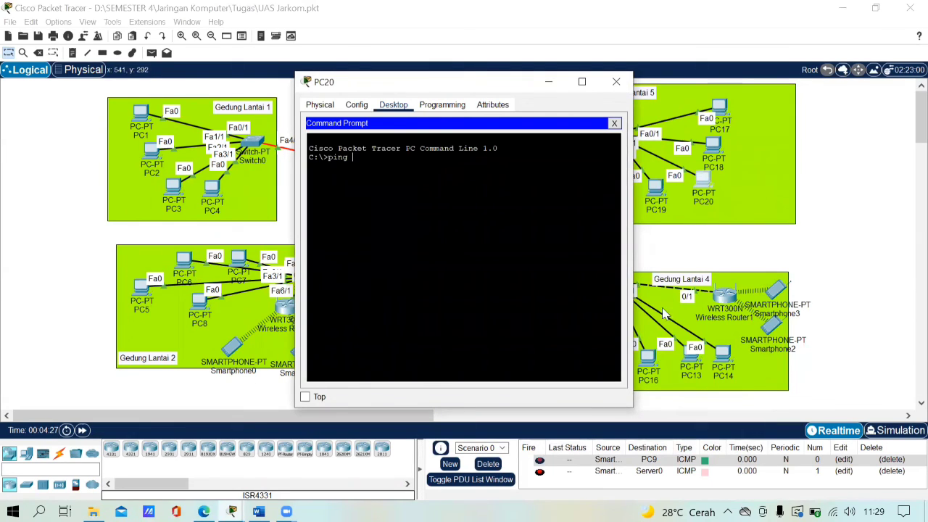
pyautogui.moveTo(490, 88); pyautogui.dragTo(289, 81)
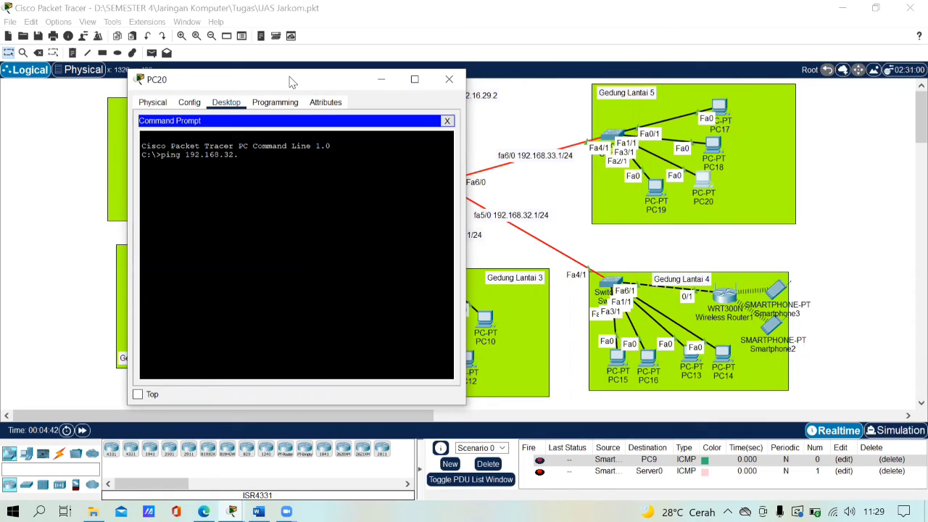
pyautogui.press('Return')
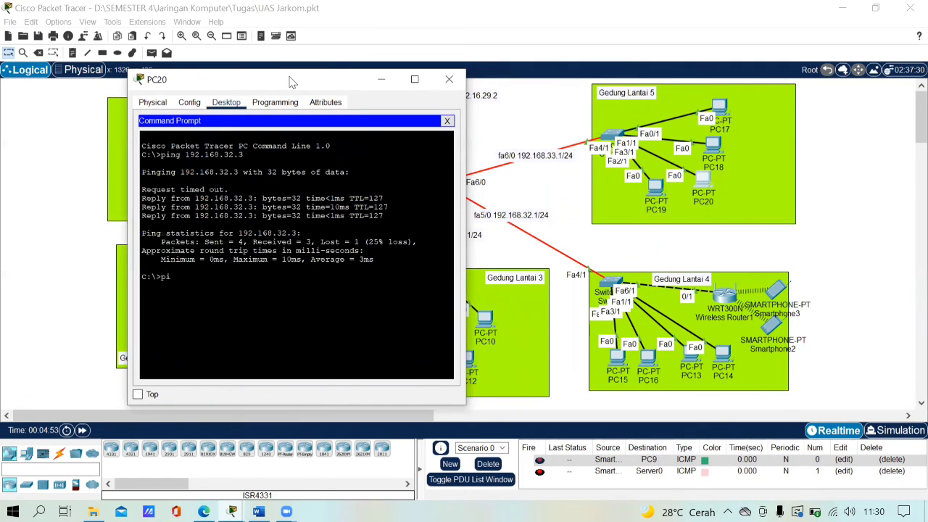
pyautogui.write('ng 192.168.32.3')
pyautogui.press('Return')
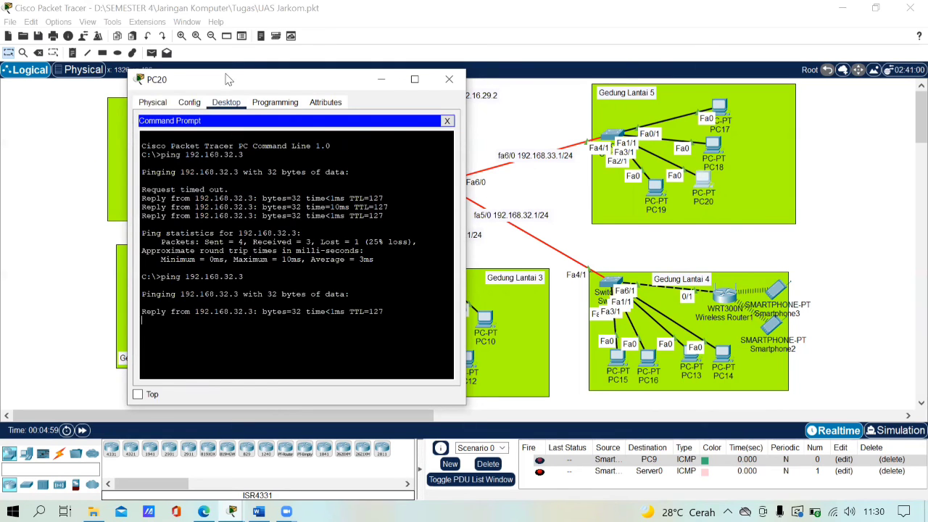
pyautogui.click(450, 82)
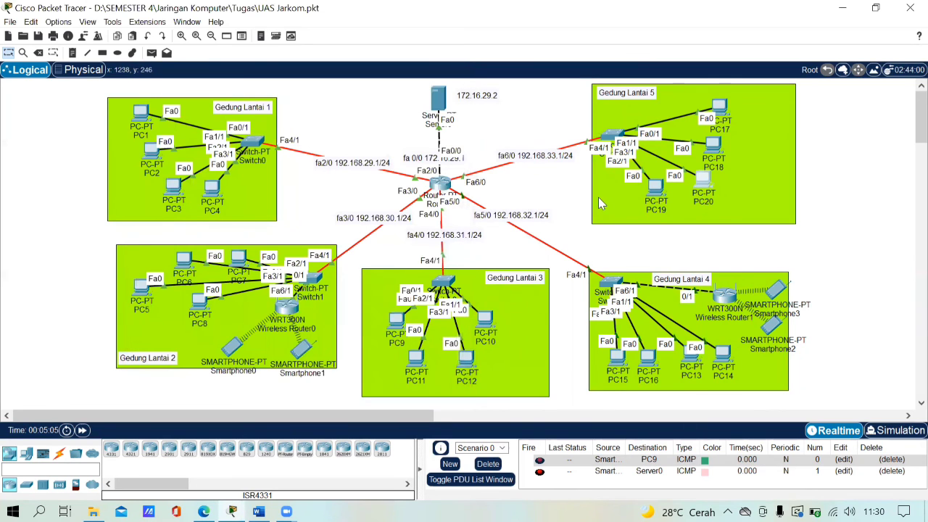